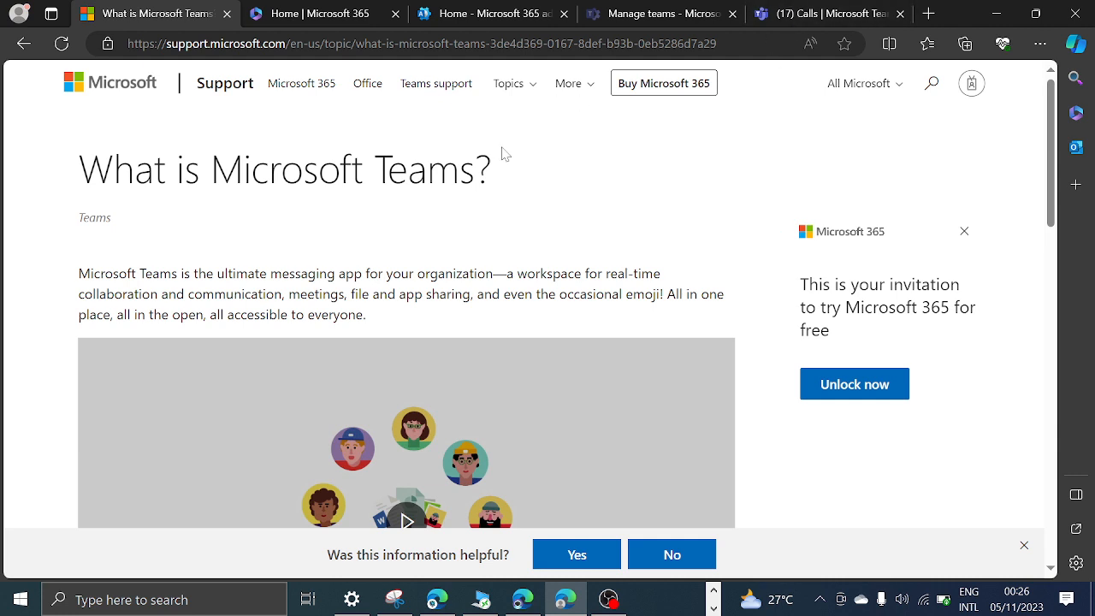
Open the Microsoft 365 home page and display the complete list of all available apps.
scroll(420, 232, down, 6)
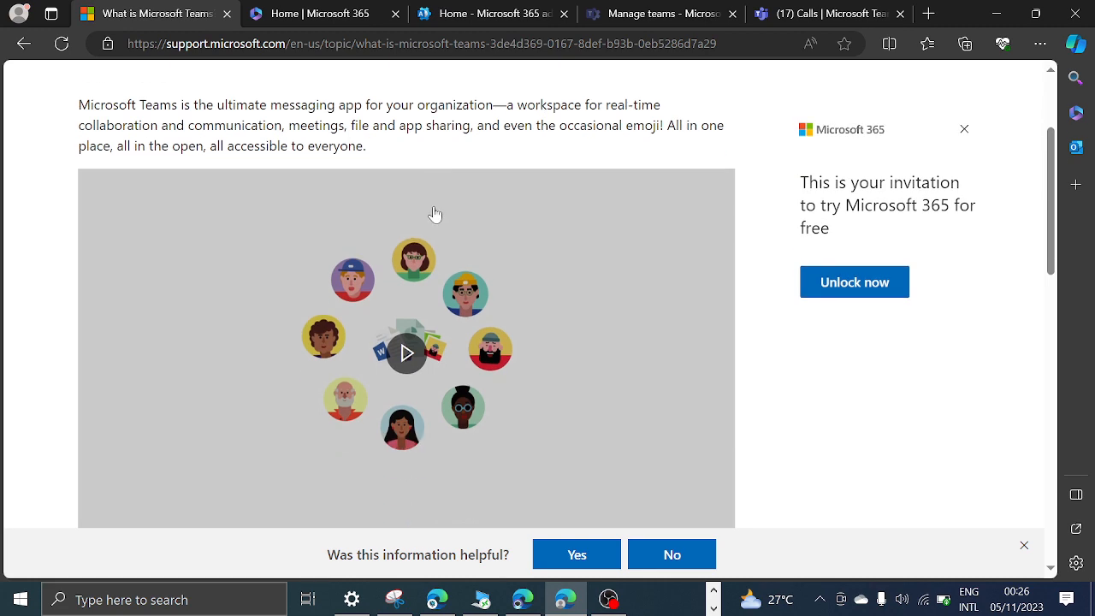
scroll(421, 231, up, 6)
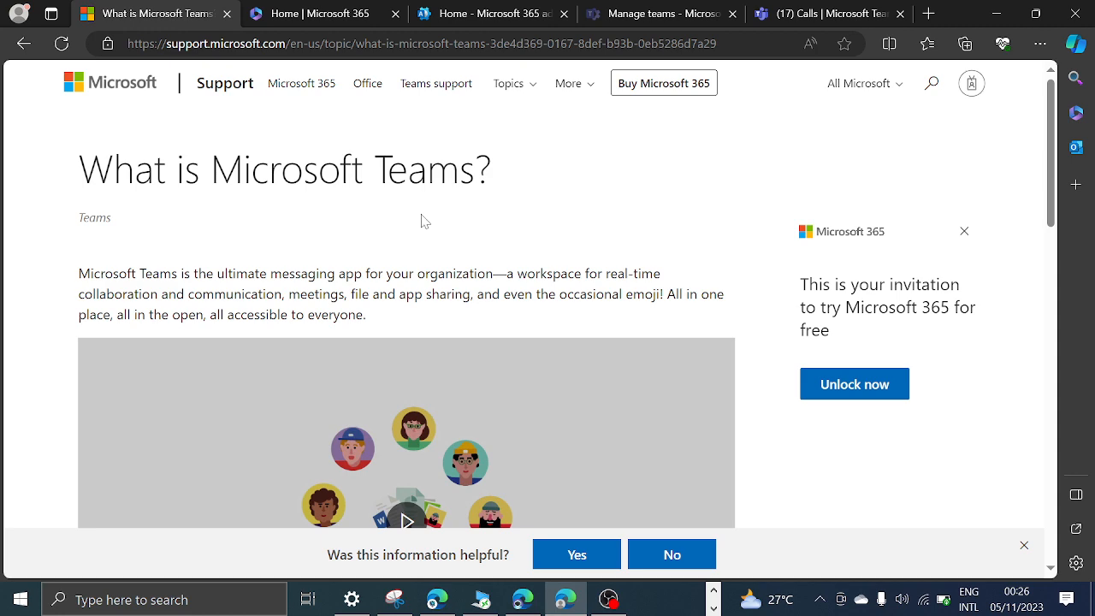
click(300, 17)
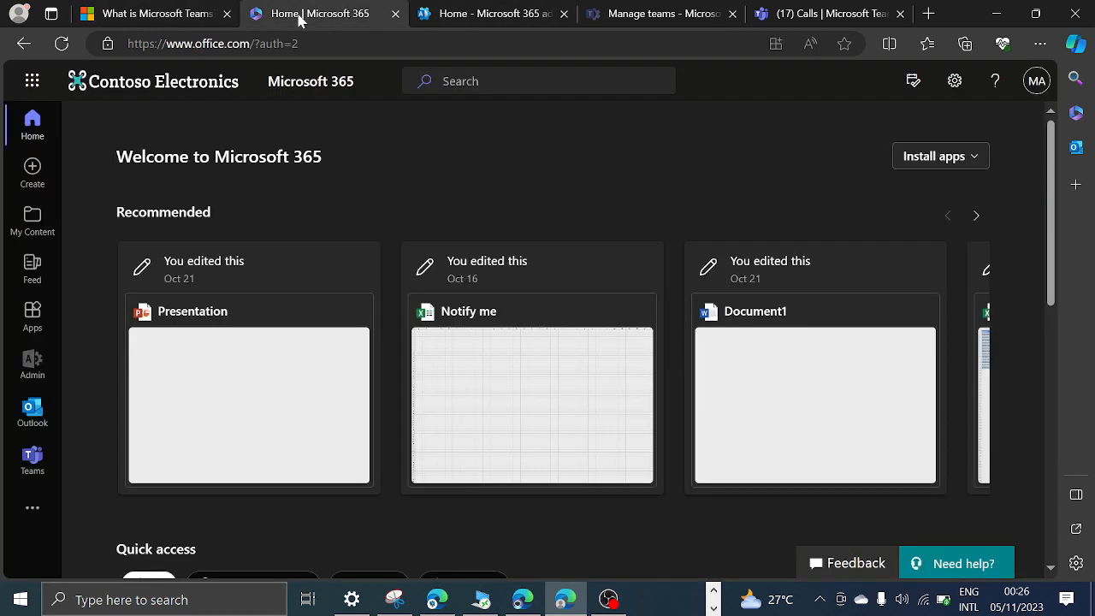
click(32, 82)
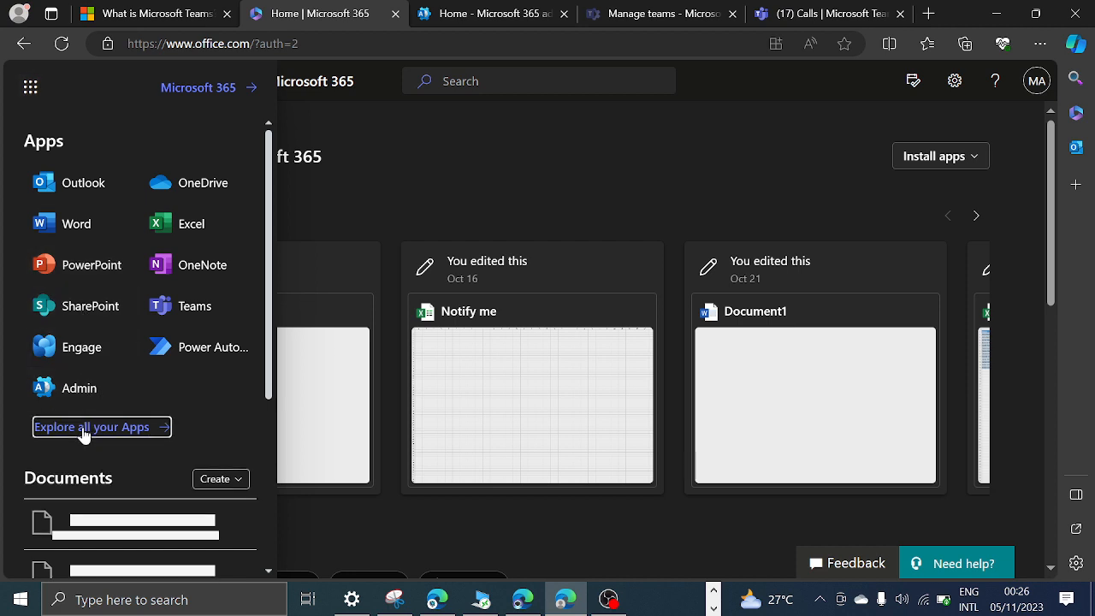
click(84, 428)
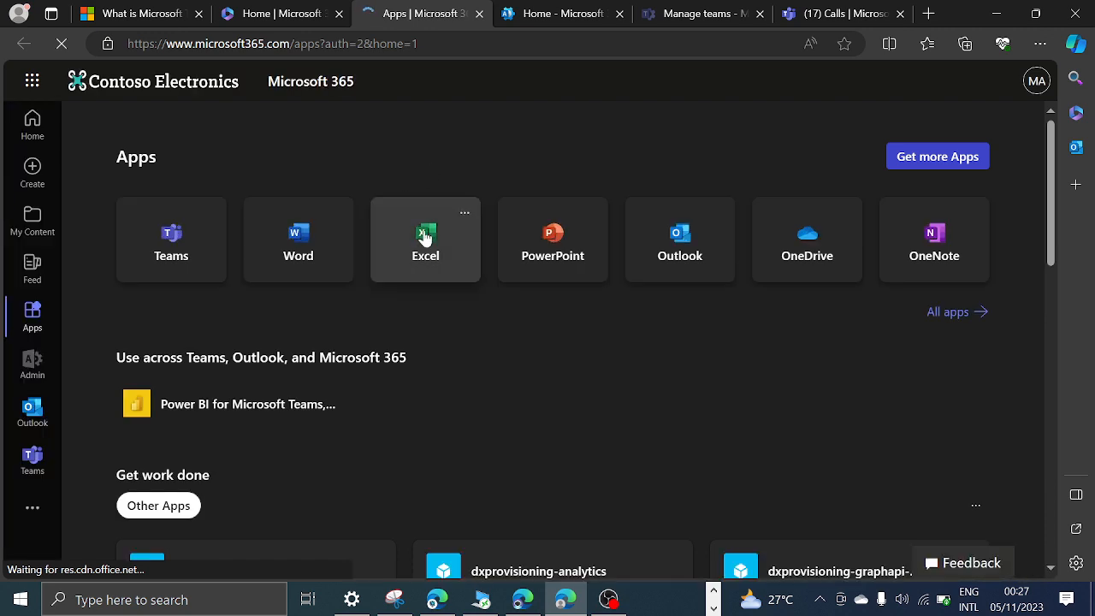
scroll(445, 252, down, 1)
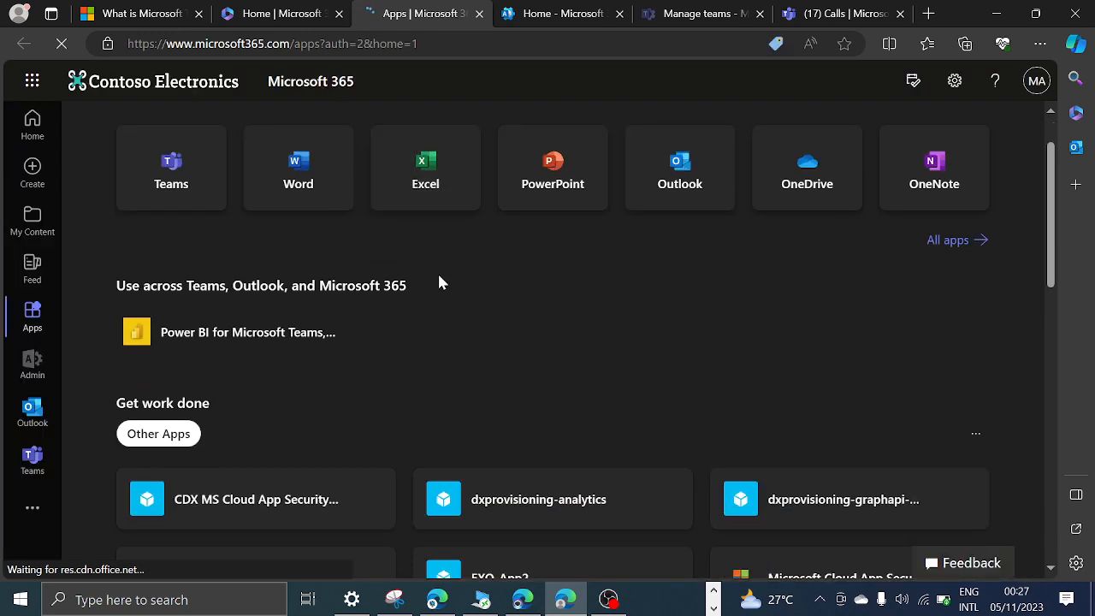
scroll(440, 282, up, 1)
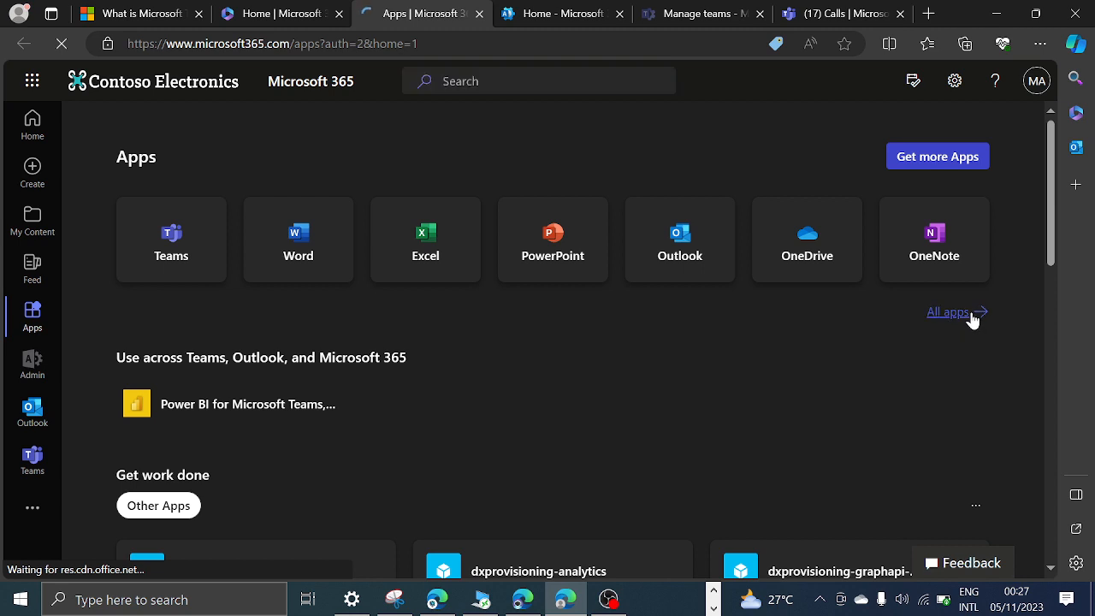
click(973, 318)
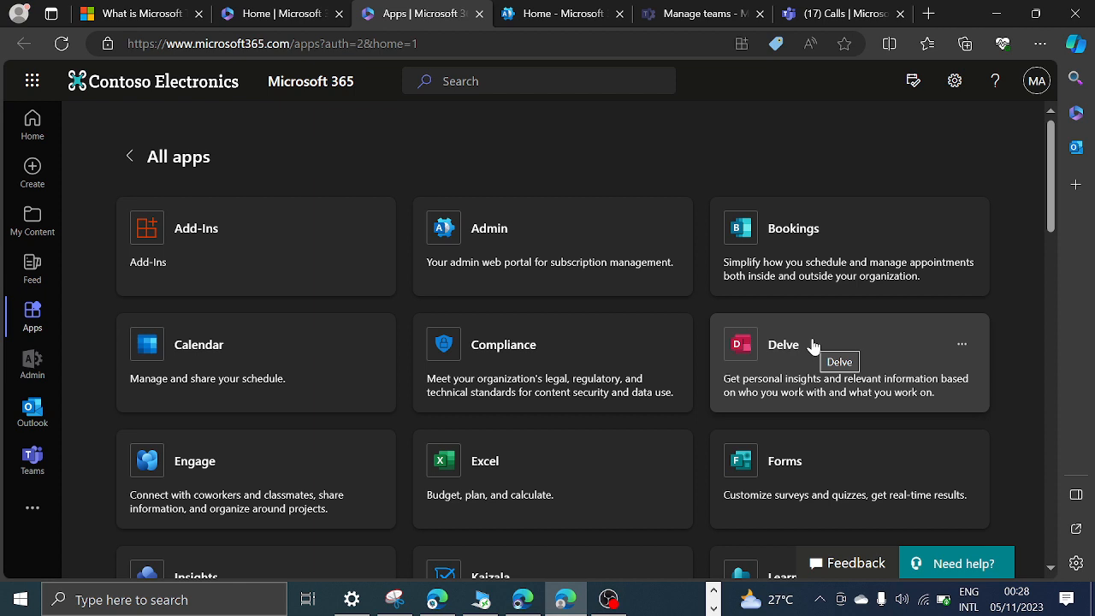
Switch to Microsoft Teams and view its Chat section followed by its Teams section.
click(834, 14)
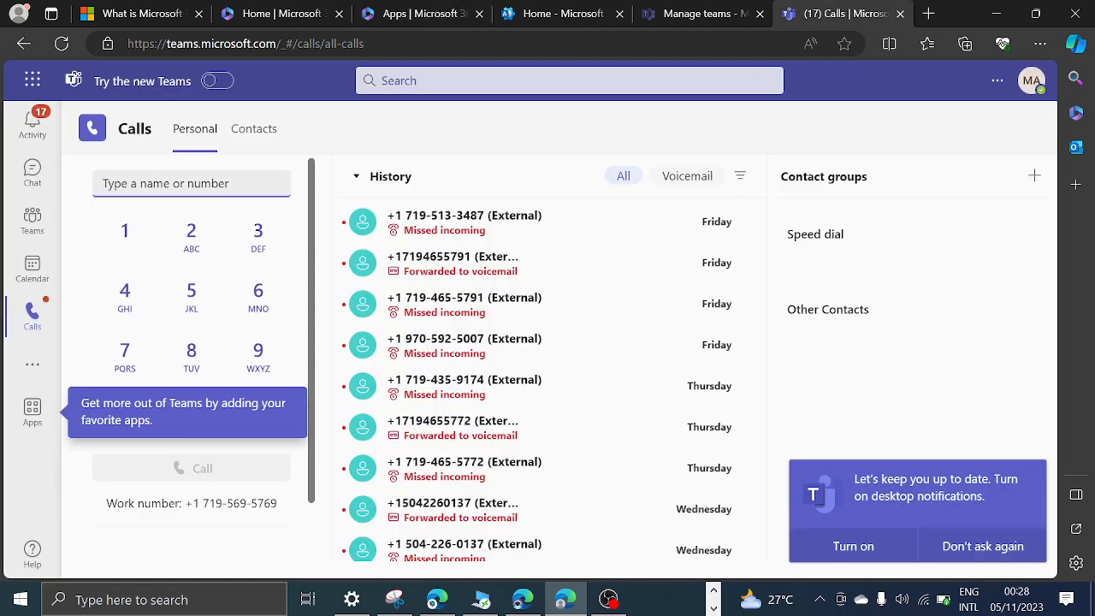
click(32, 169)
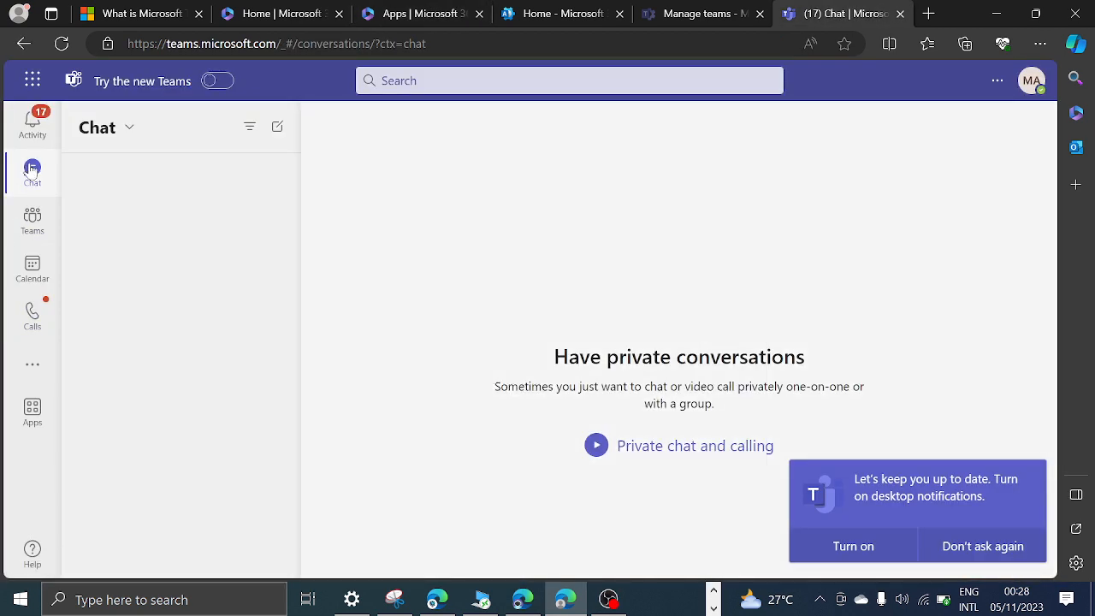
click(32, 220)
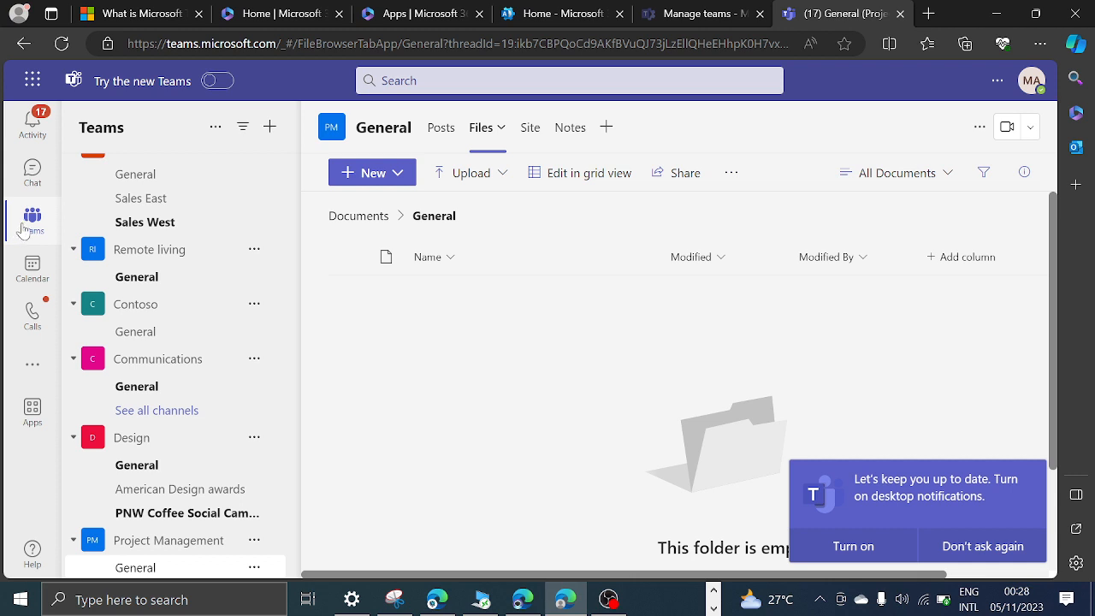
mouse_move(211, 81)
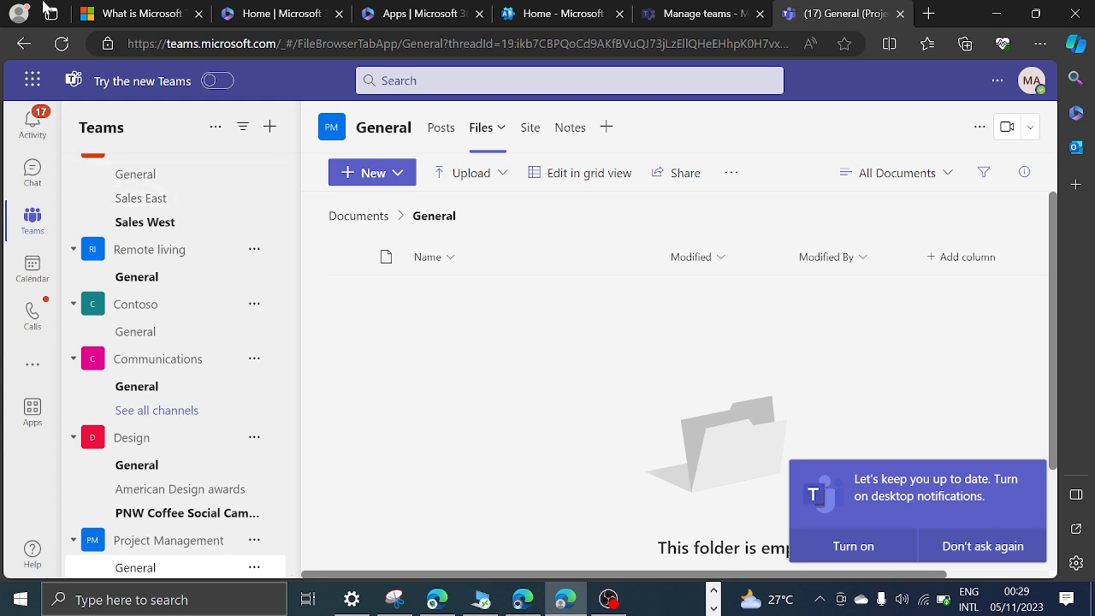
Return to the Microsoft 365 home page and open the Microsoft 365 admin center.
click(139, 13)
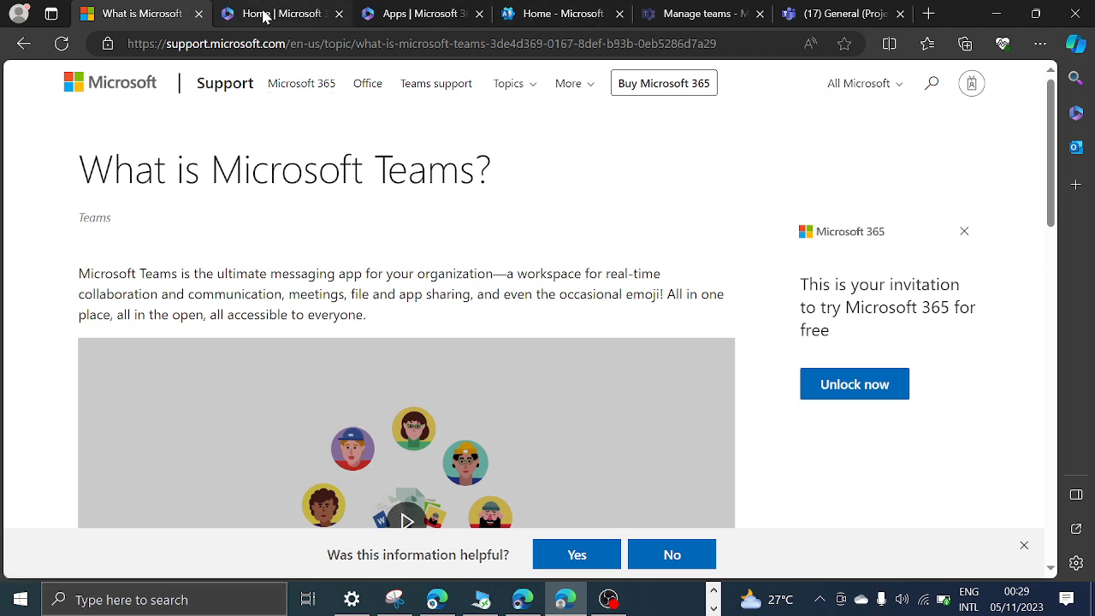
mouse_move(264, 19)
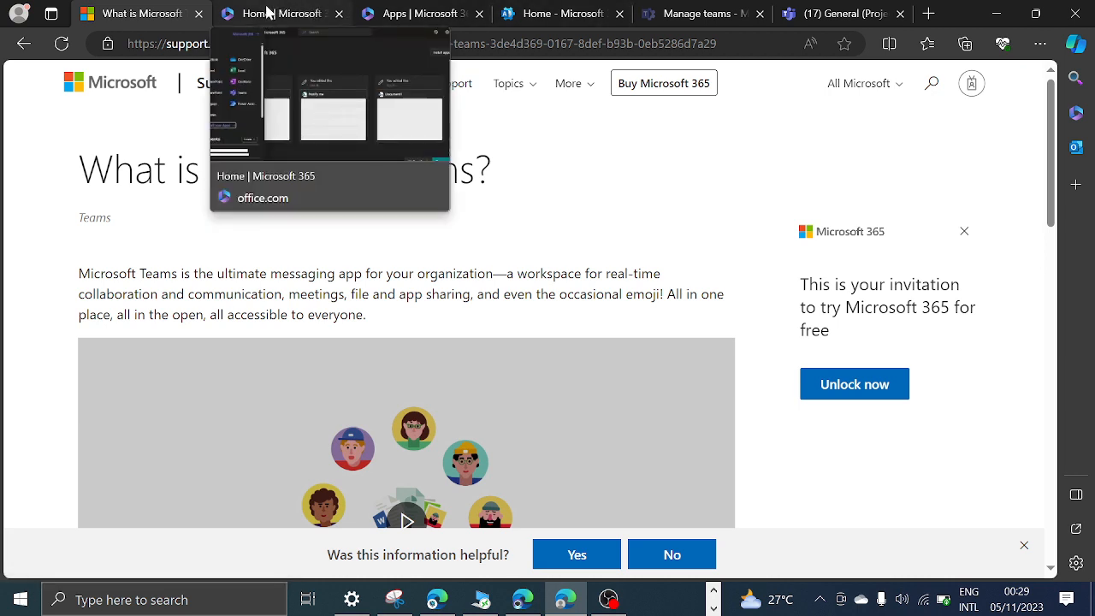
click(267, 15)
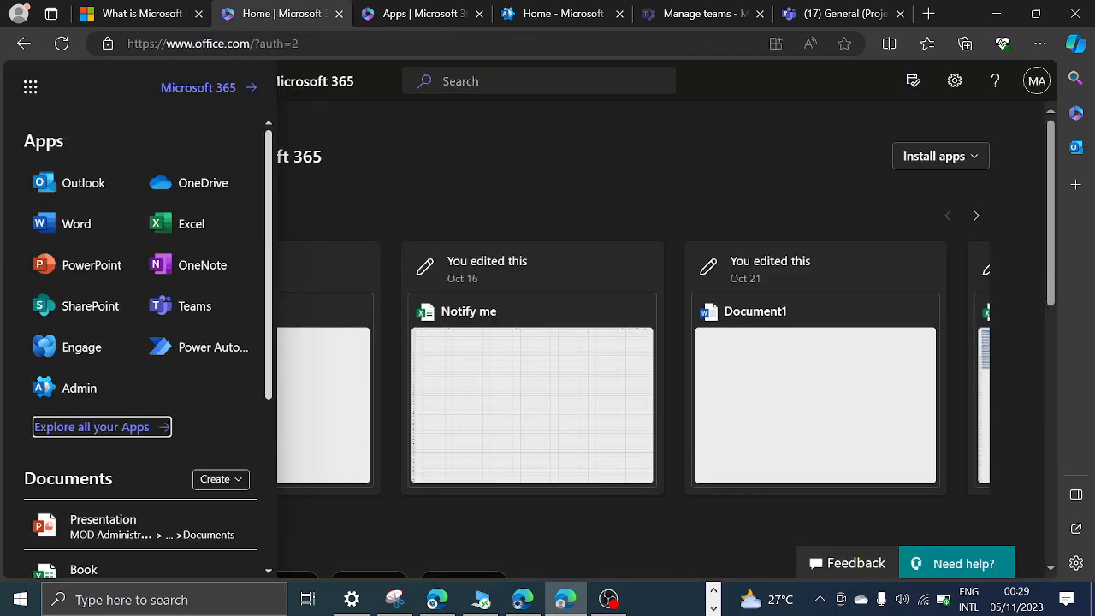
key(ctrl+l)
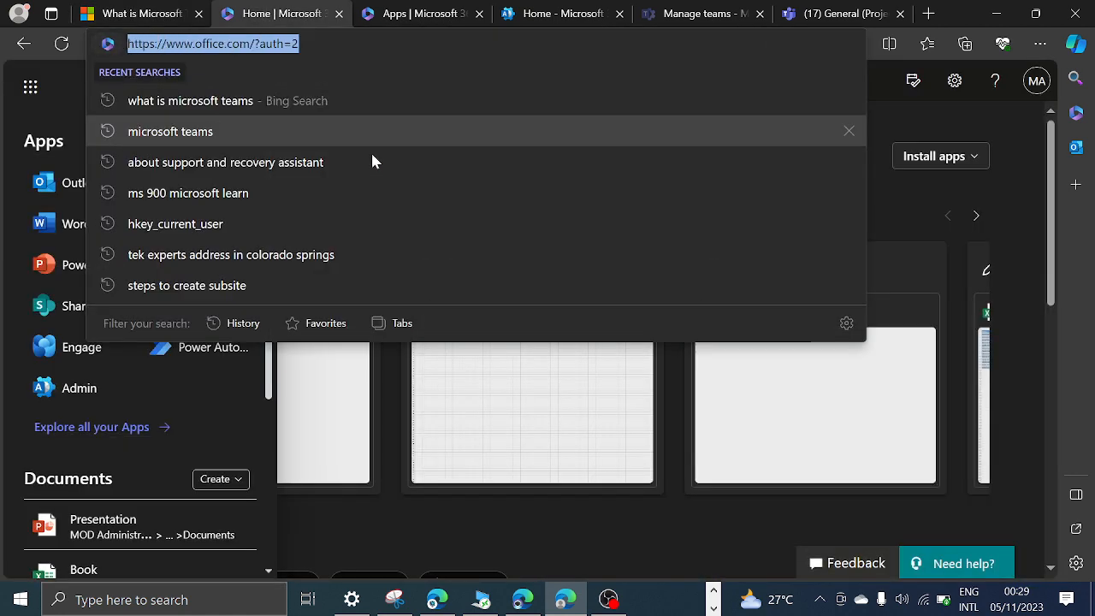
click(894, 105)
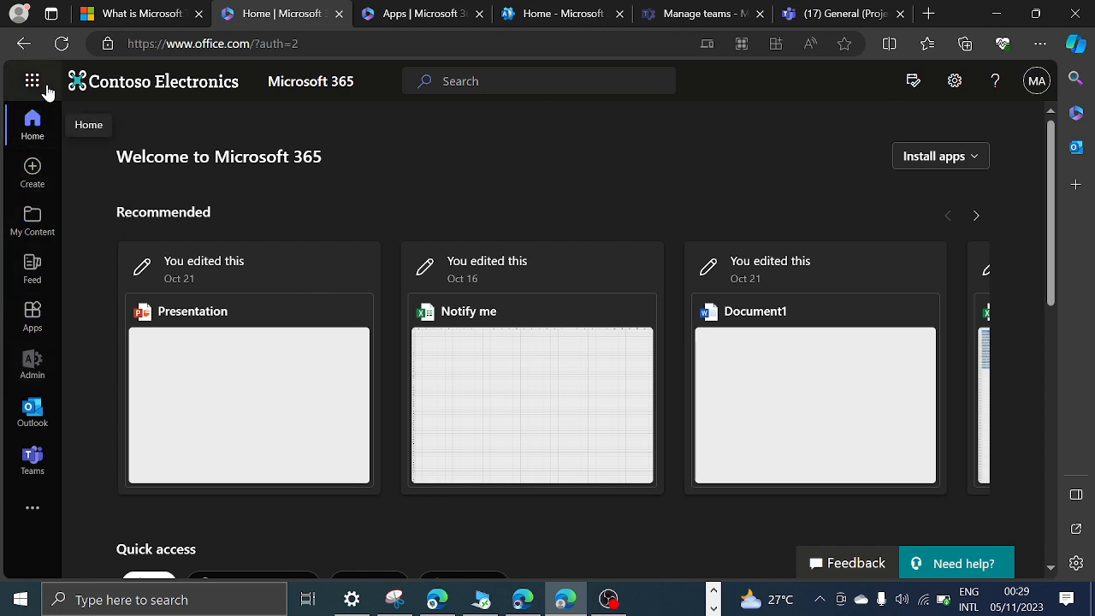
click(32, 366)
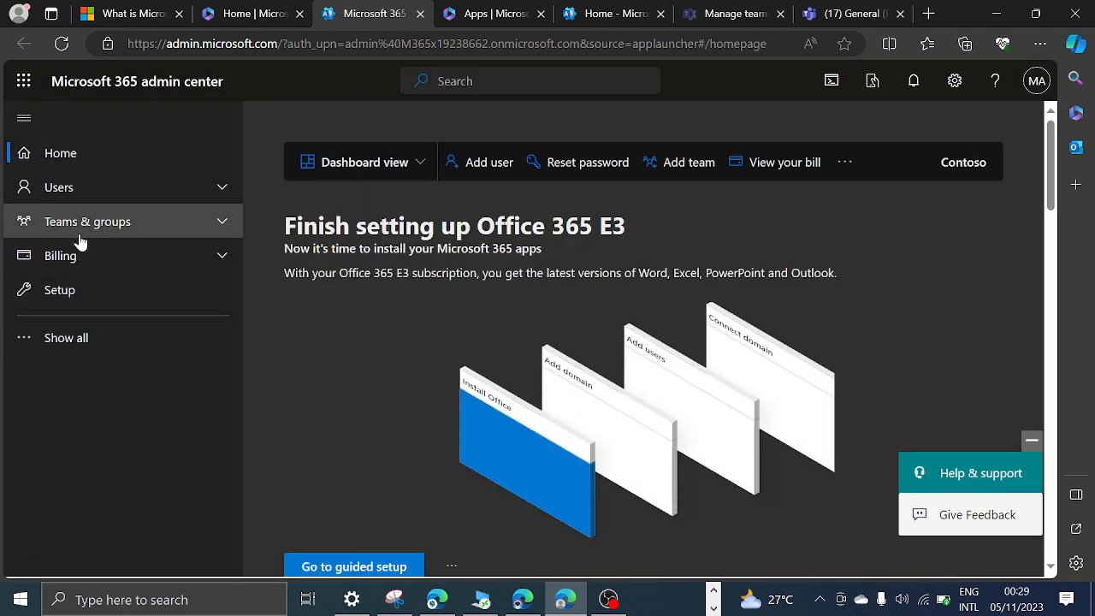
Show all navigation entries in the Microsoft 365 admin center and open the Teams admin center.
click(75, 343)
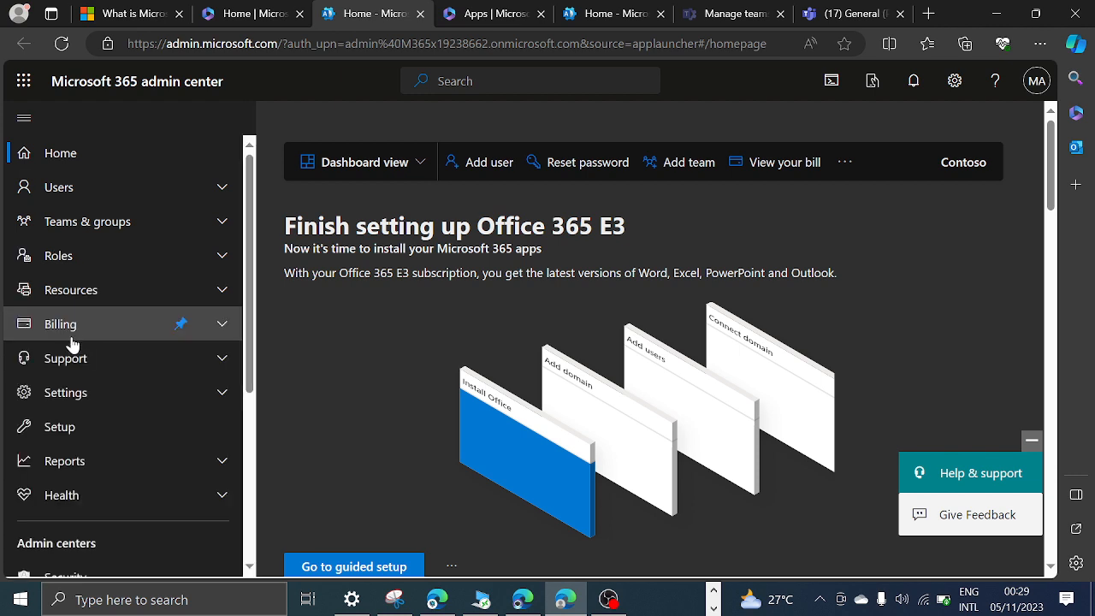
scroll(75, 342, down, 4)
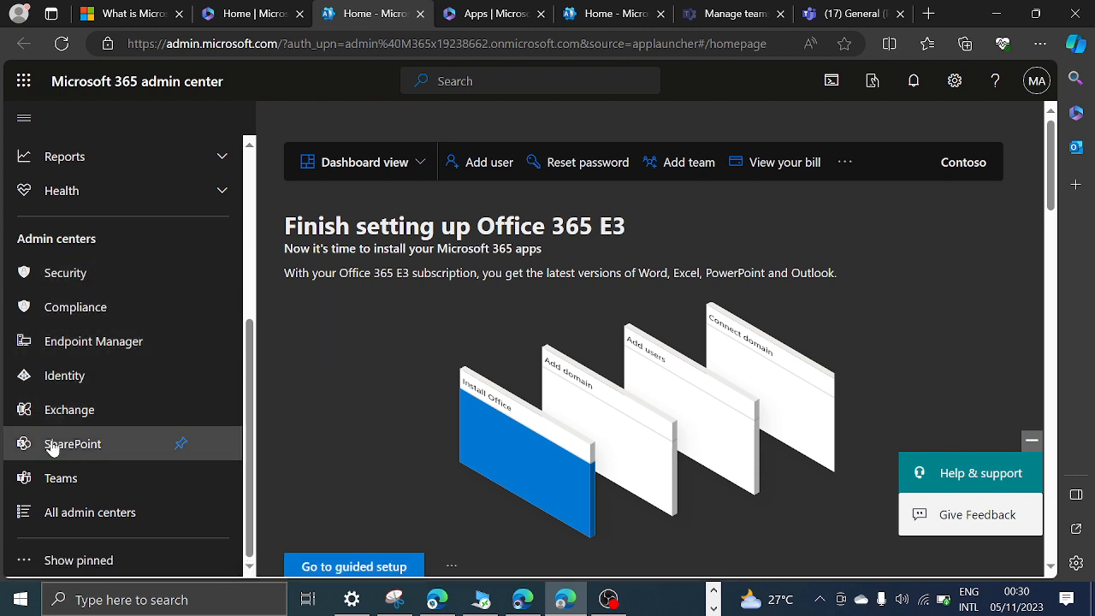
click(47, 481)
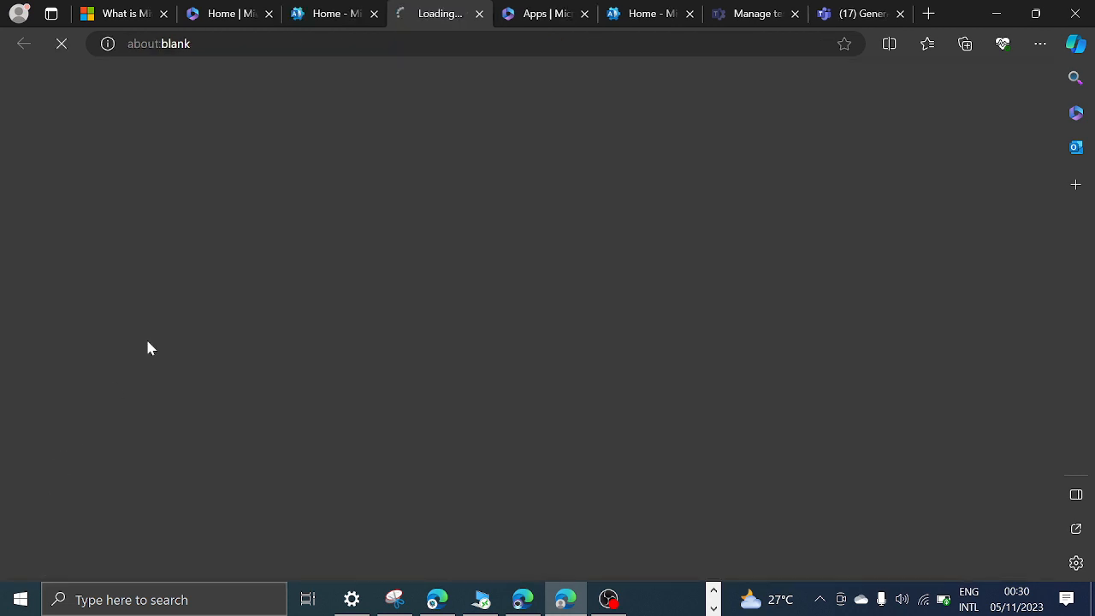
Close the older Apps, Microsoft 365 admin center, Manage teams and Teams General pages.
click(583, 15)
click(584, 15)
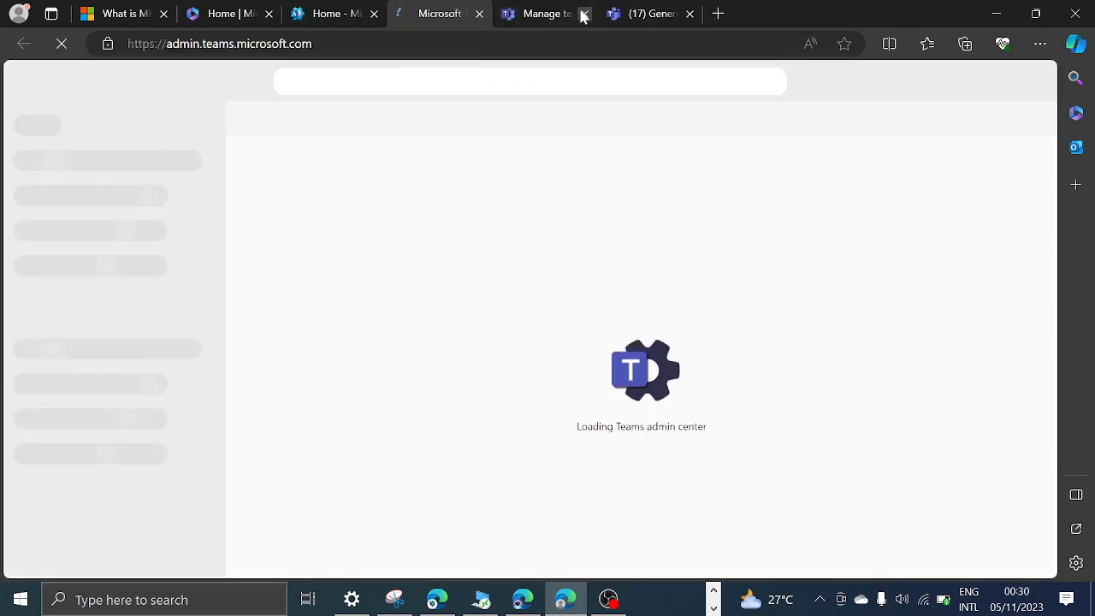
click(584, 15)
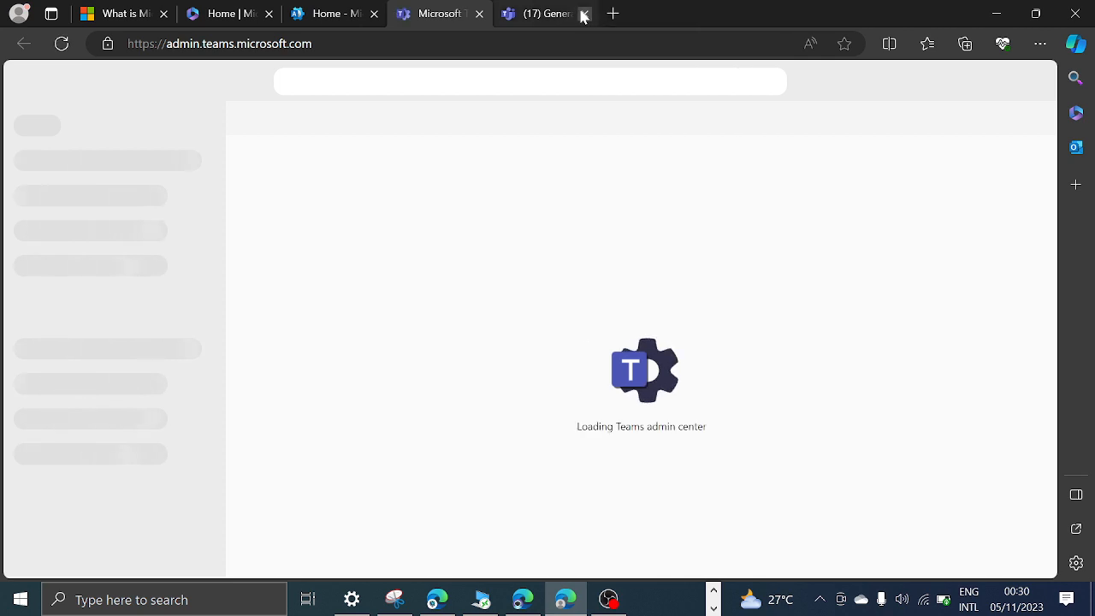
click(584, 14)
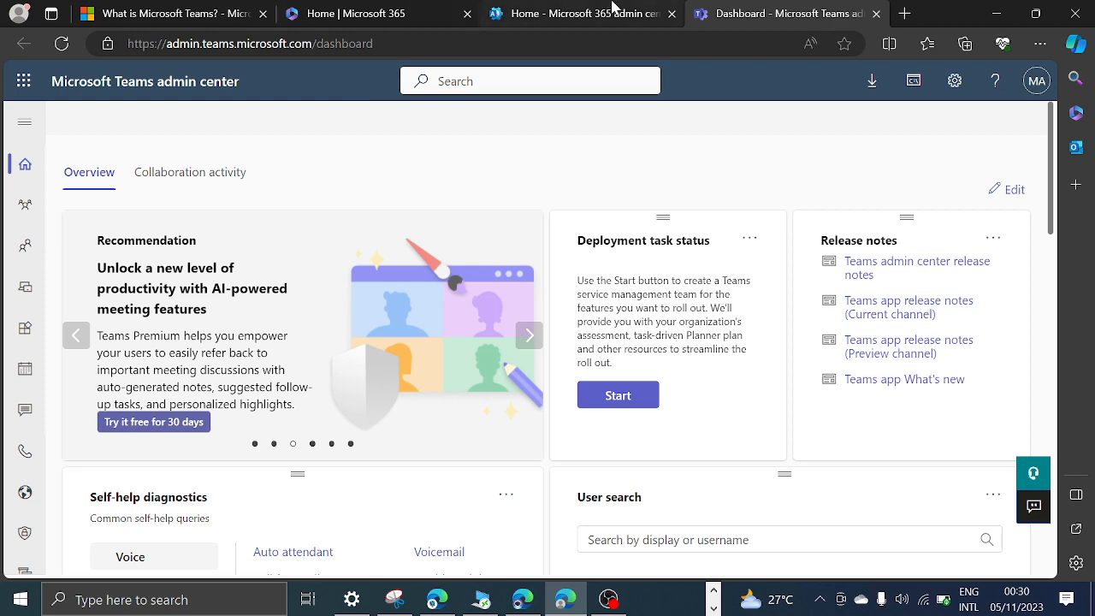
Open the Teams admin center in a new browser tab directly from the address admin.teams.microsoft.com.
click(904, 13)
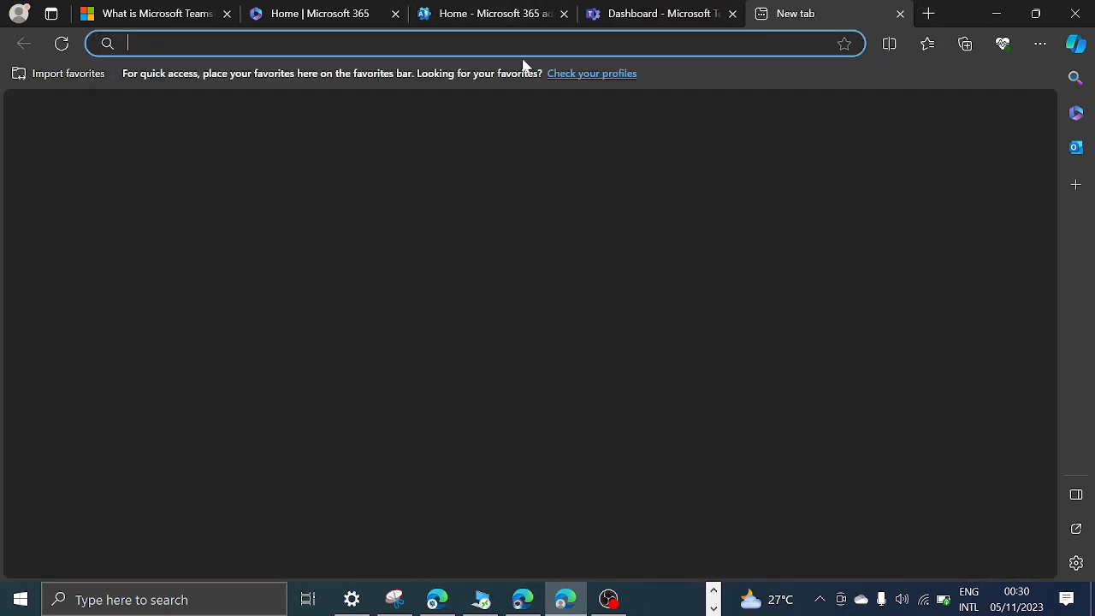
text(admin)
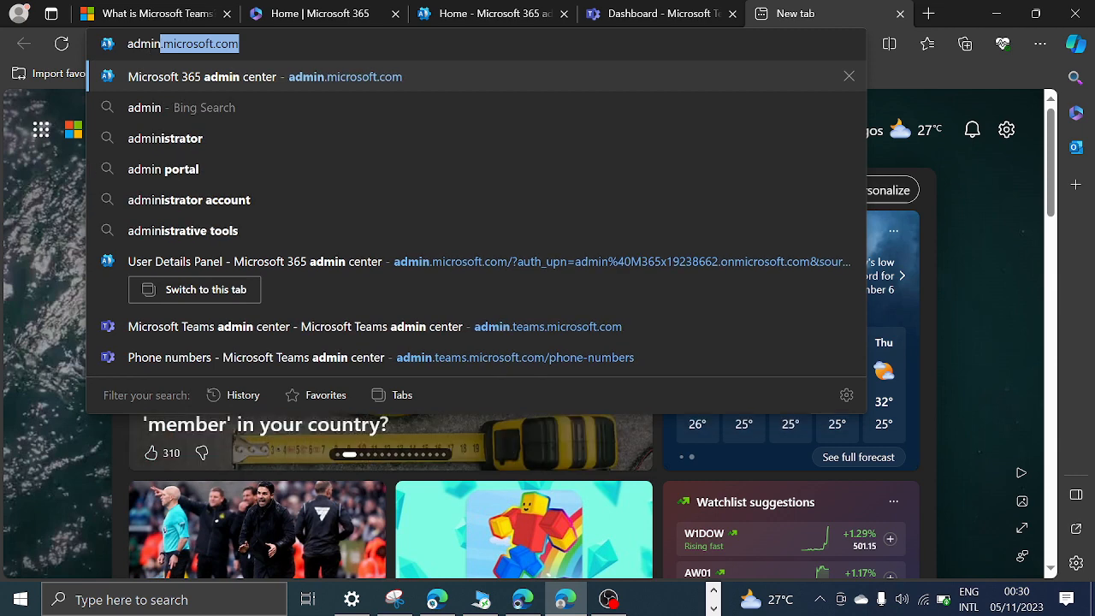
text(.teams)
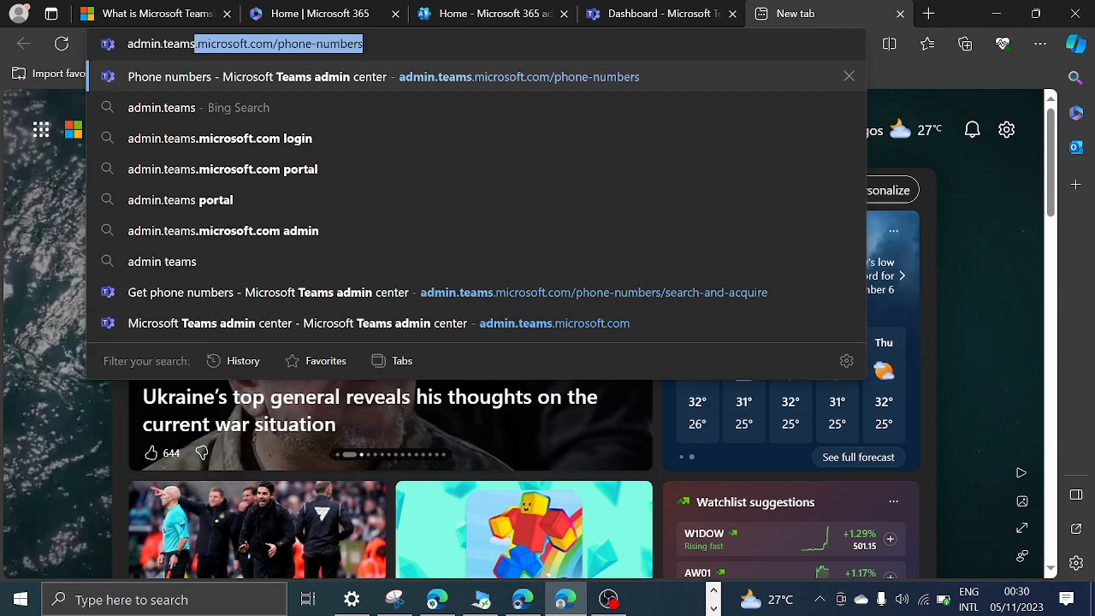
text(.micros)
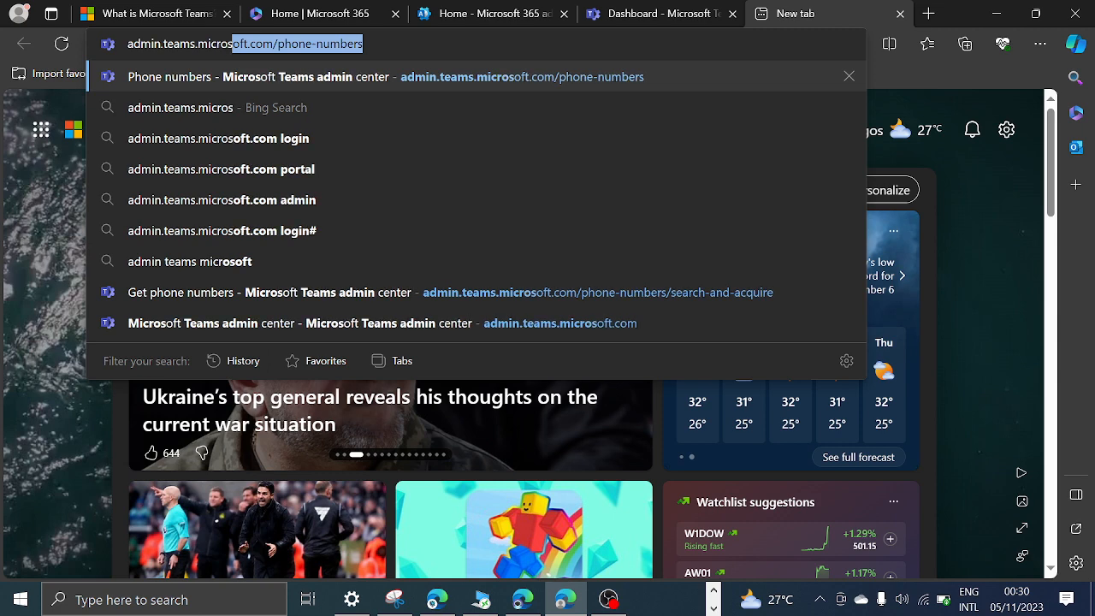
text(oft.com)
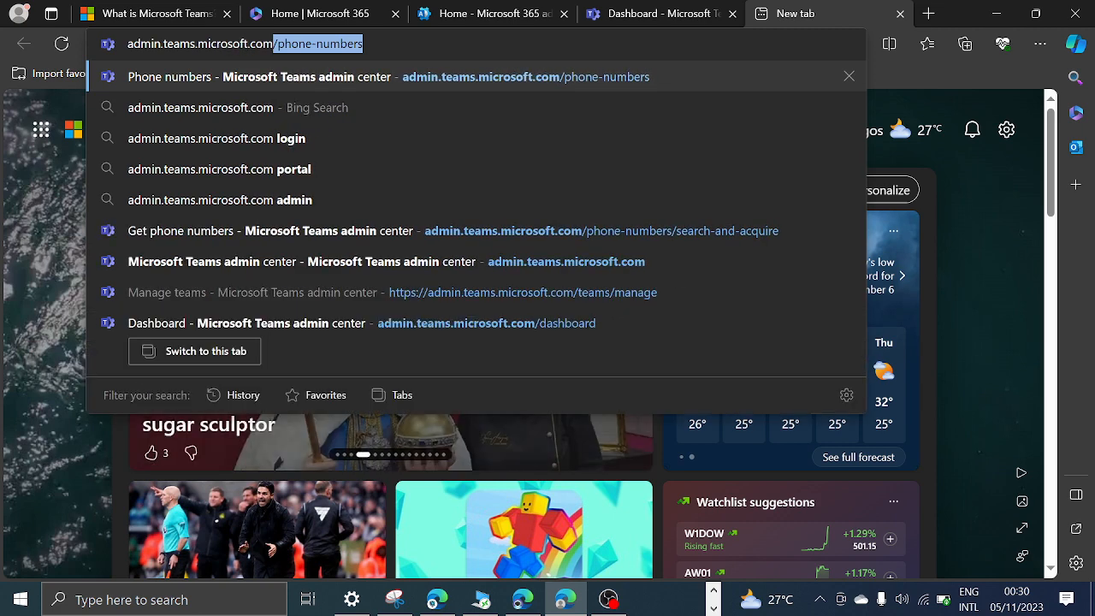
key(Delete)
key(Return)
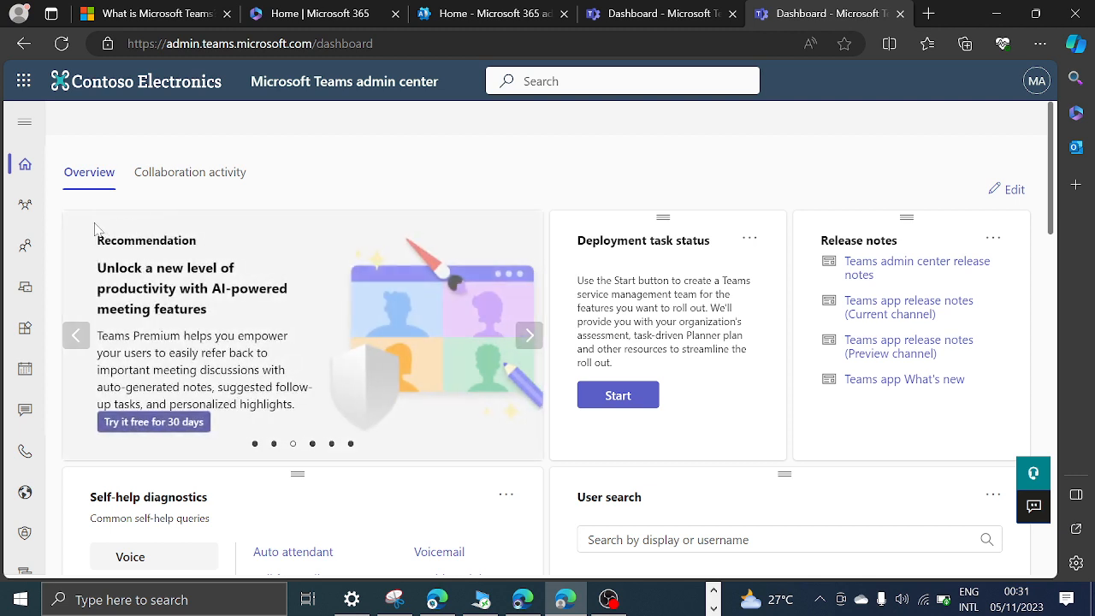
Expand the Teams admin center navigation to show its labels and look over the dashboard cards.
click(23, 126)
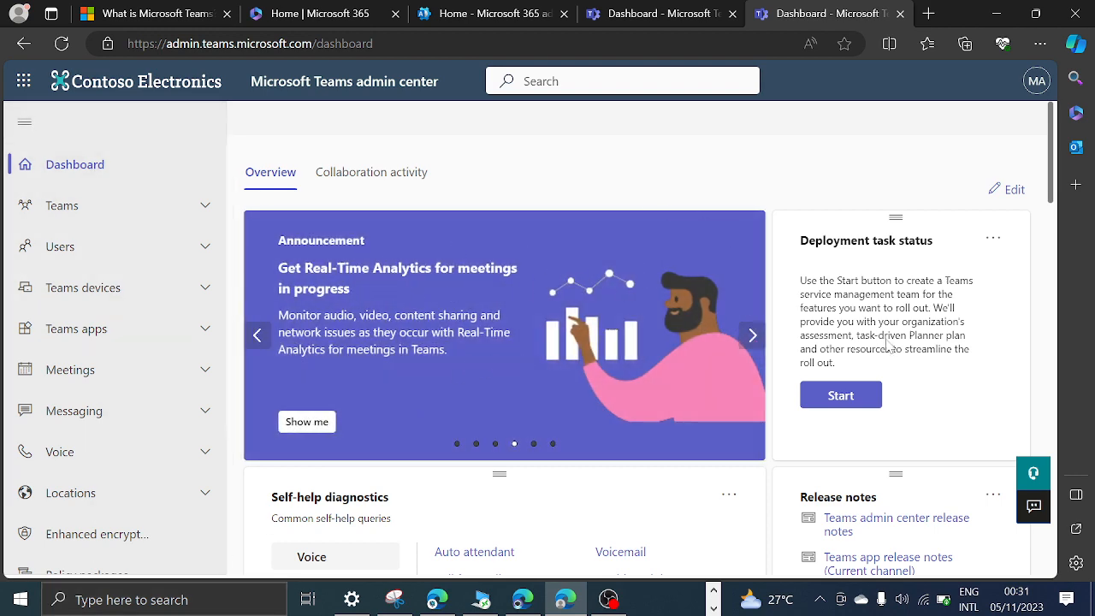
scroll(888, 345, down, 2)
scroll(941, 379, up, 2)
scroll(871, 381, down, 6)
scroll(831, 379, up, 2)
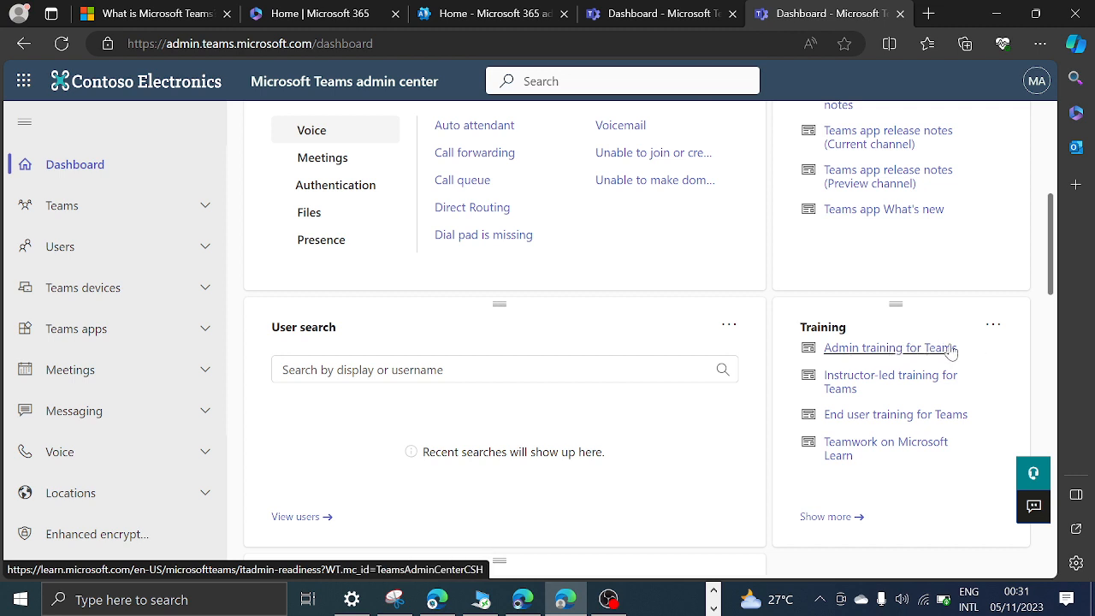
Show more resources from the dashboard's Training card and read the opened Teams introduction for admins.
click(832, 517)
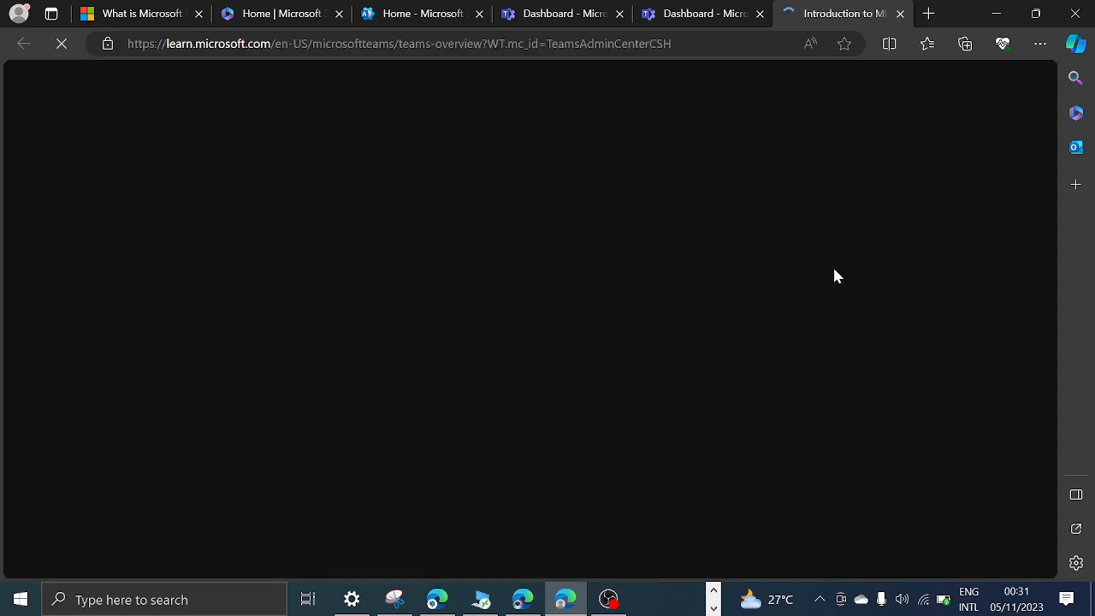
scroll(479, 334, down, 5)
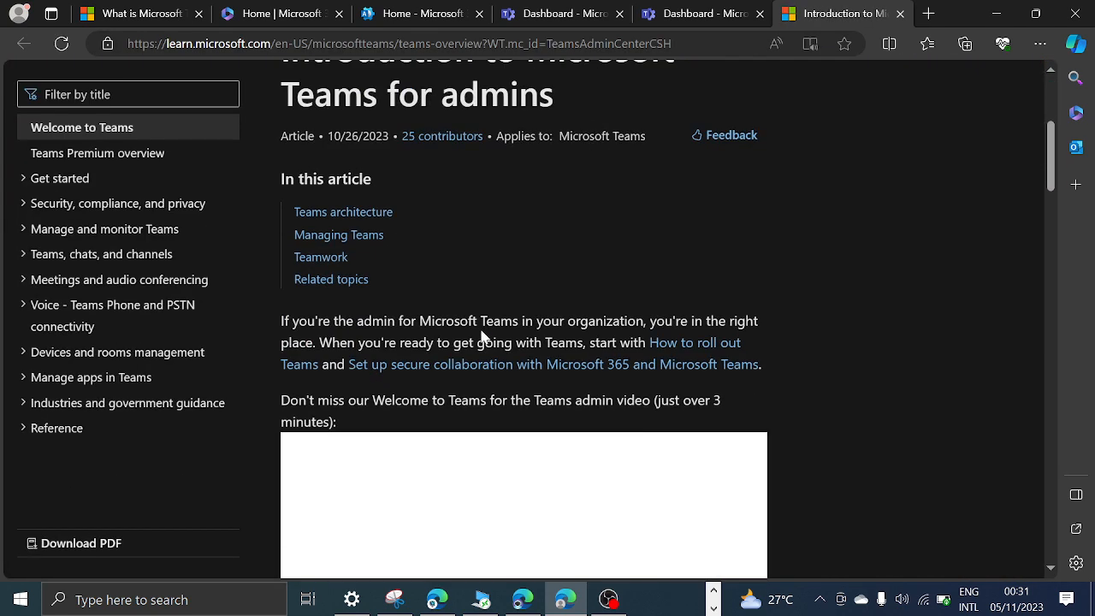
scroll(481, 334, down, 3)
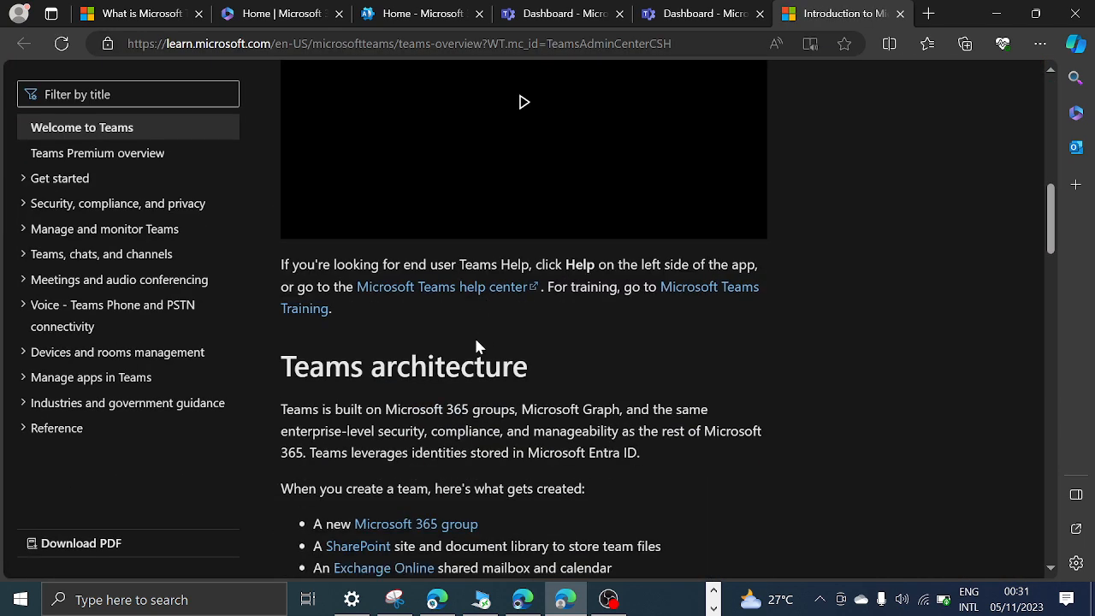
Read the Teams architecture and Teamwork sections of the Teams introduction down to the related topics.
scroll(476, 334, up, 4)
scroll(492, 332, down, 1)
scroll(513, 334, down, 13)
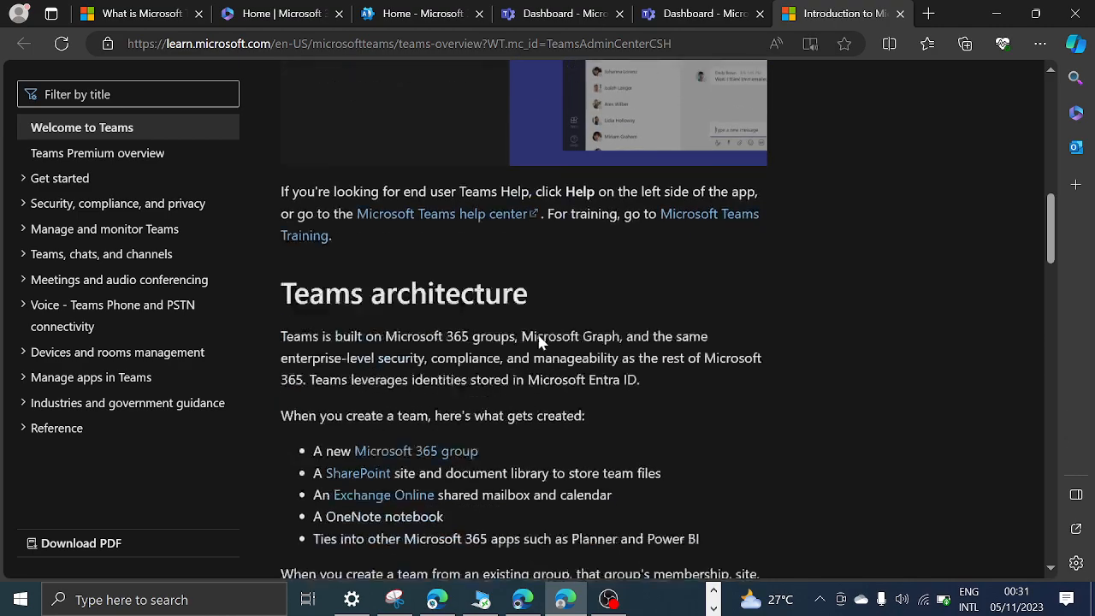
scroll(539, 346, down, 15)
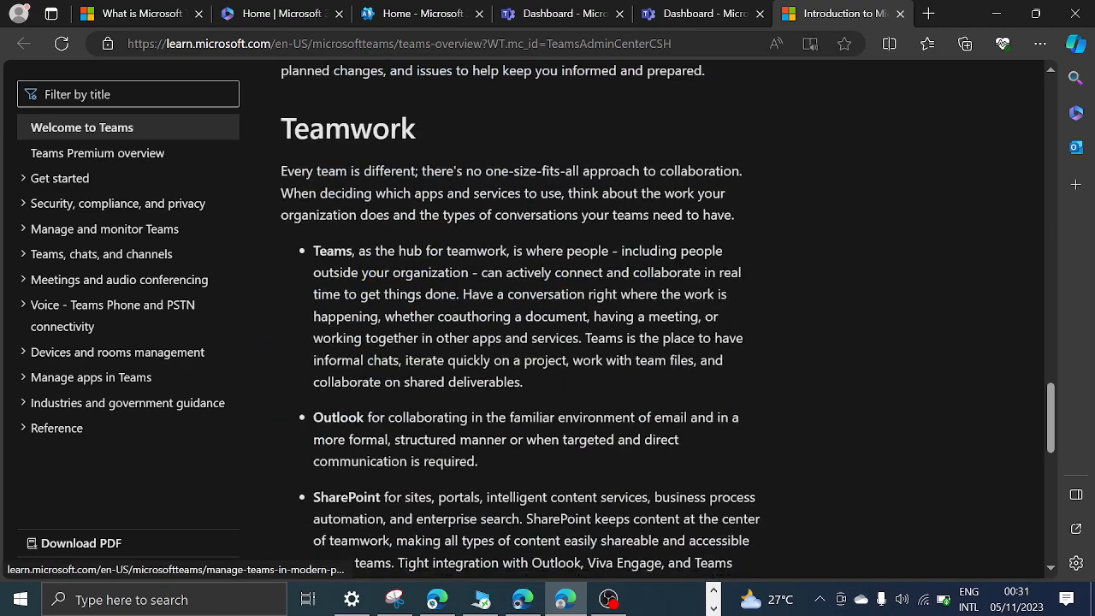
scroll(539, 346, up, 5)
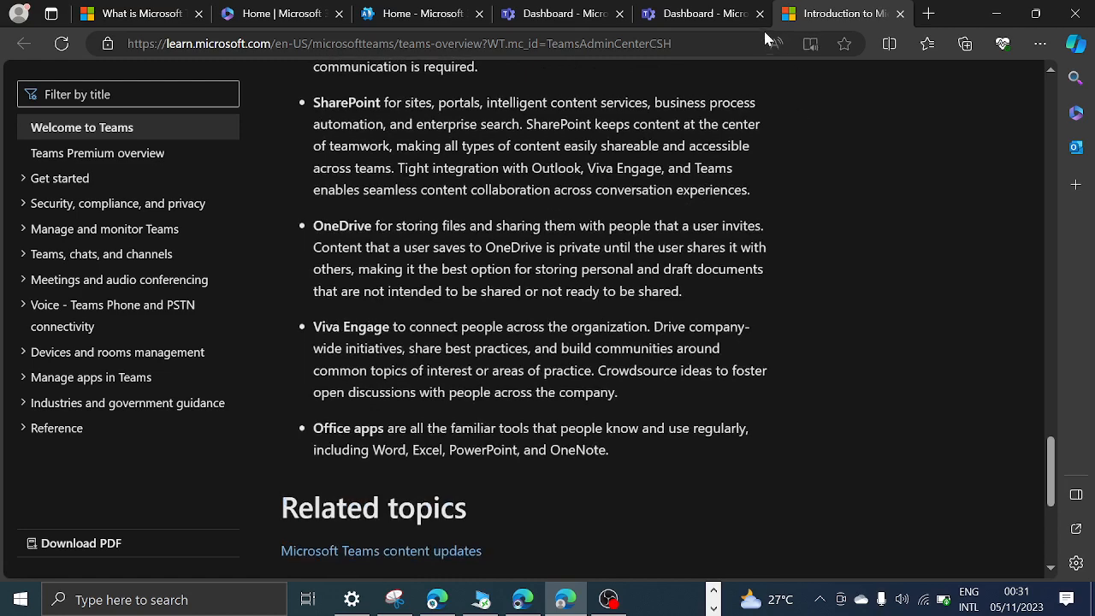
Return to the Teams admin center, look over the dashboard's Overview and Collaboration activity, and expand the Teams section of the navigation.
click(708, 12)
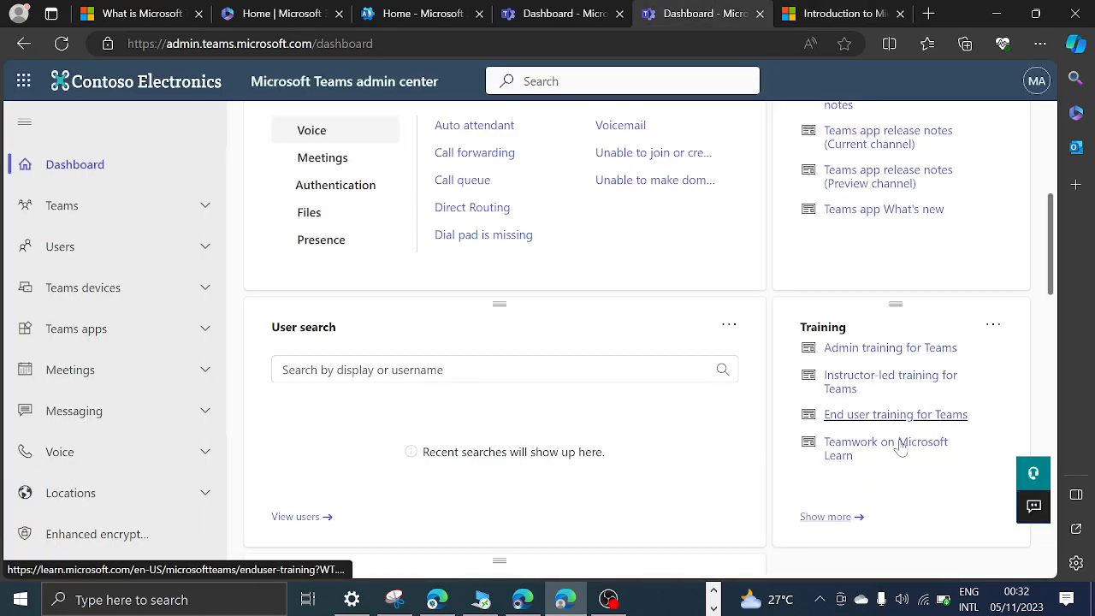
scroll(449, 291, down, 15)
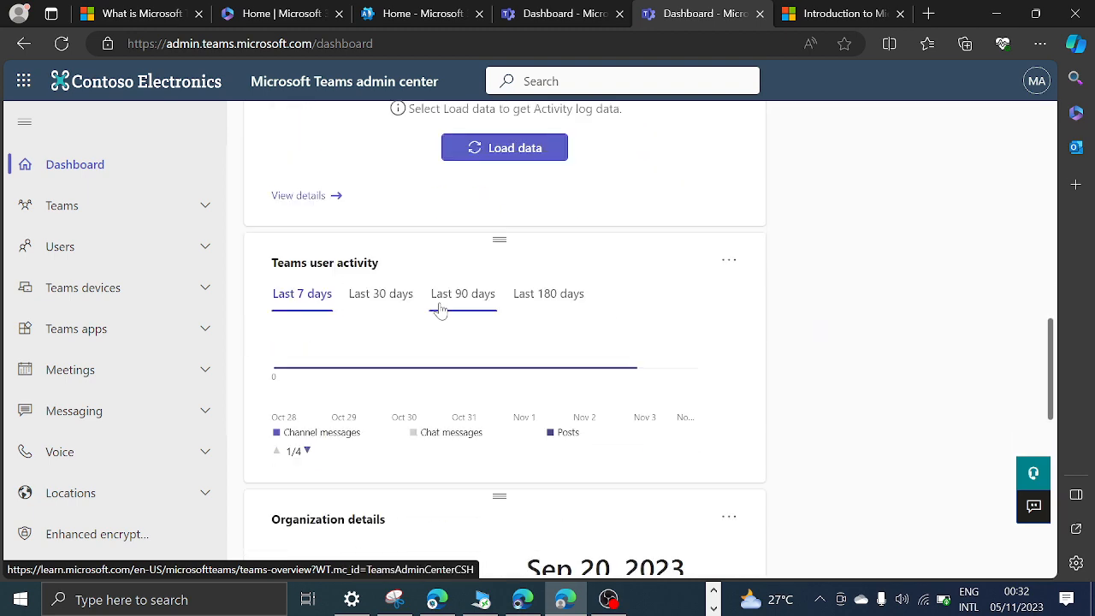
scroll(441, 307, up, 5)
scroll(441, 307, up, 10)
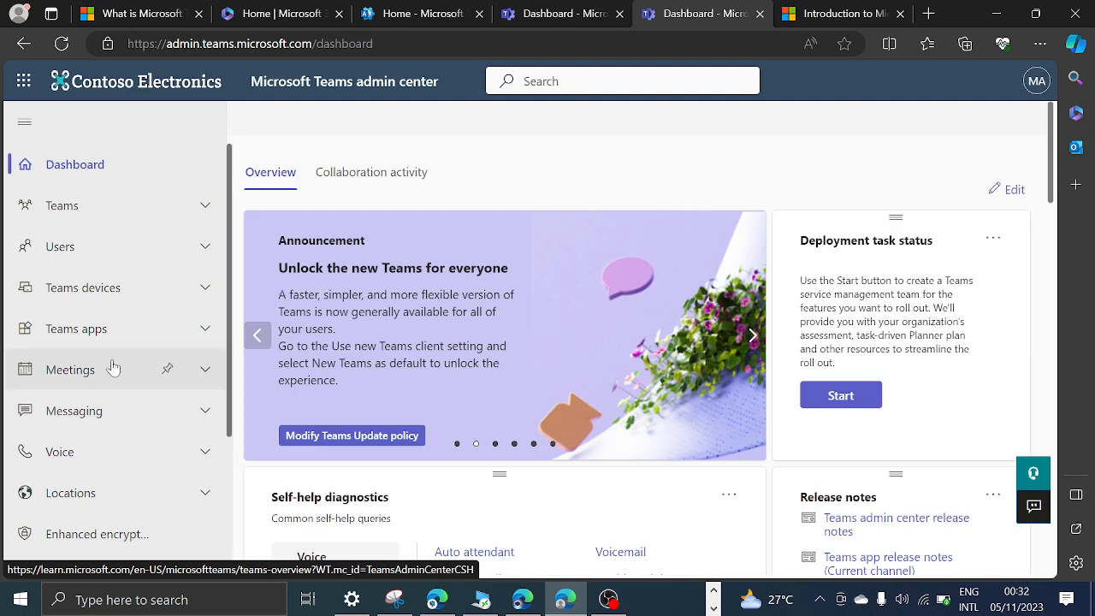
click(375, 172)
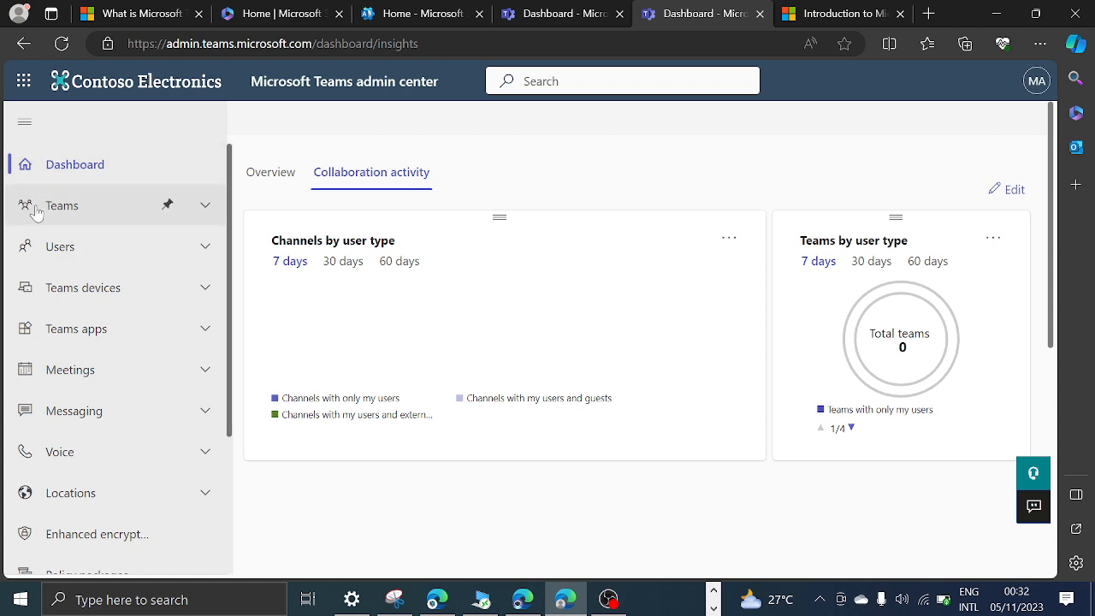
click(206, 210)
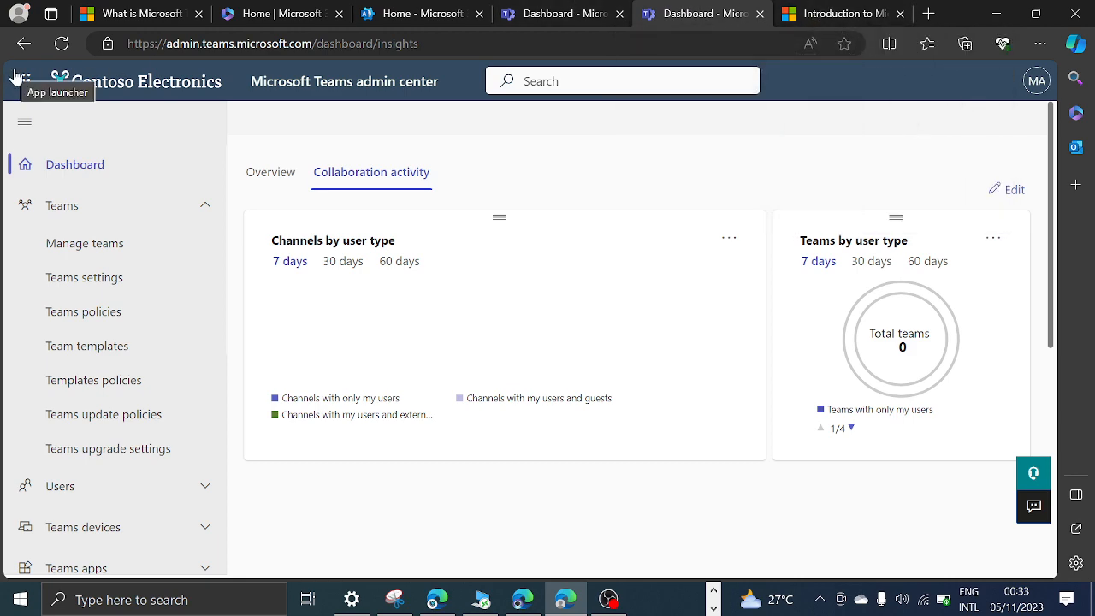
Open Microsoft Teams on the web at teams.microsoft.com in place of the Teams introduction page.
click(815, 12)
click(595, 44)
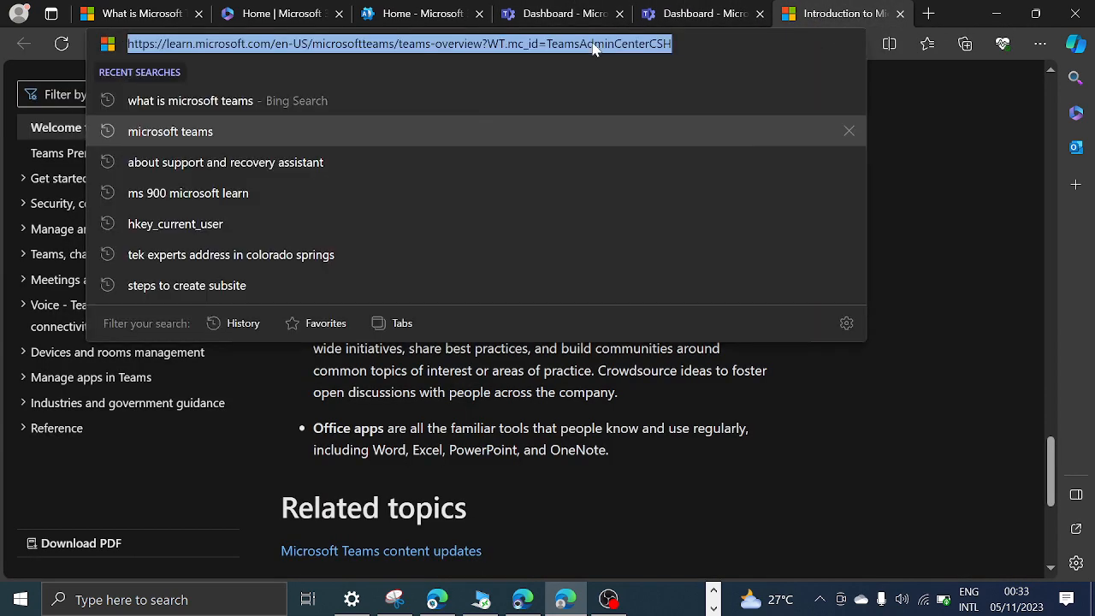
text(te)
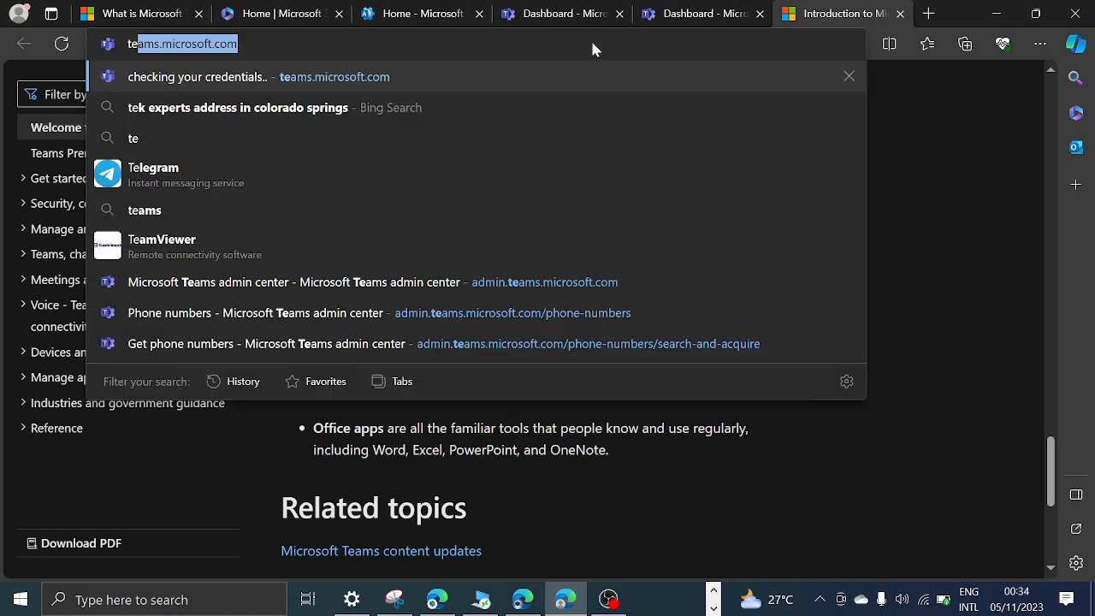
key(Return)
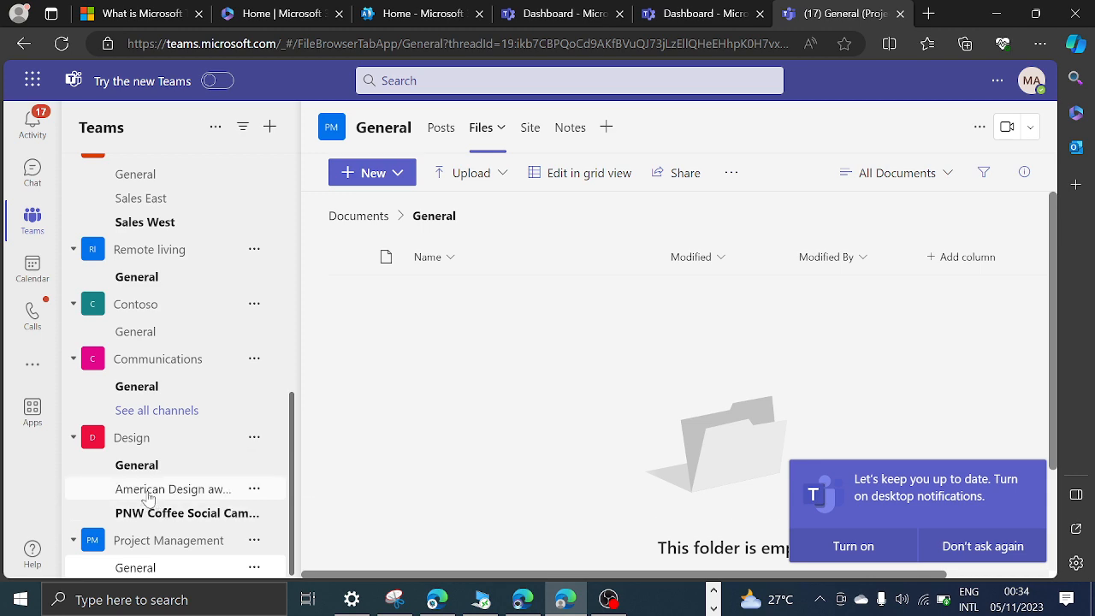
Look through the teams list, view the Chat and Activity areas, and return to the Teams area.
scroll(112, 351, up, 3)
scroll(111, 350, down, 3)
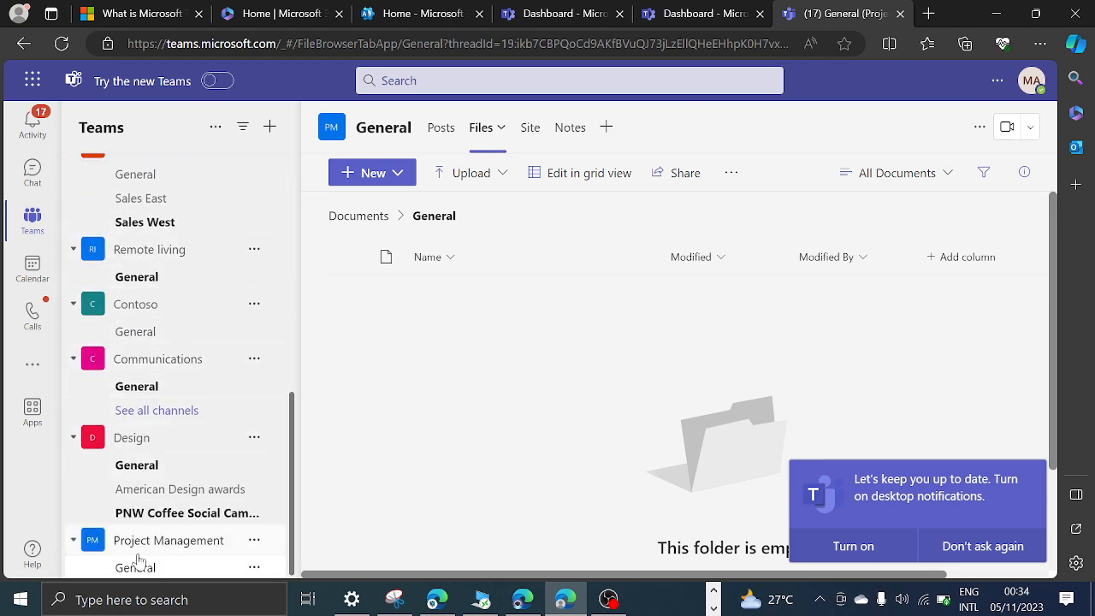
click(32, 170)
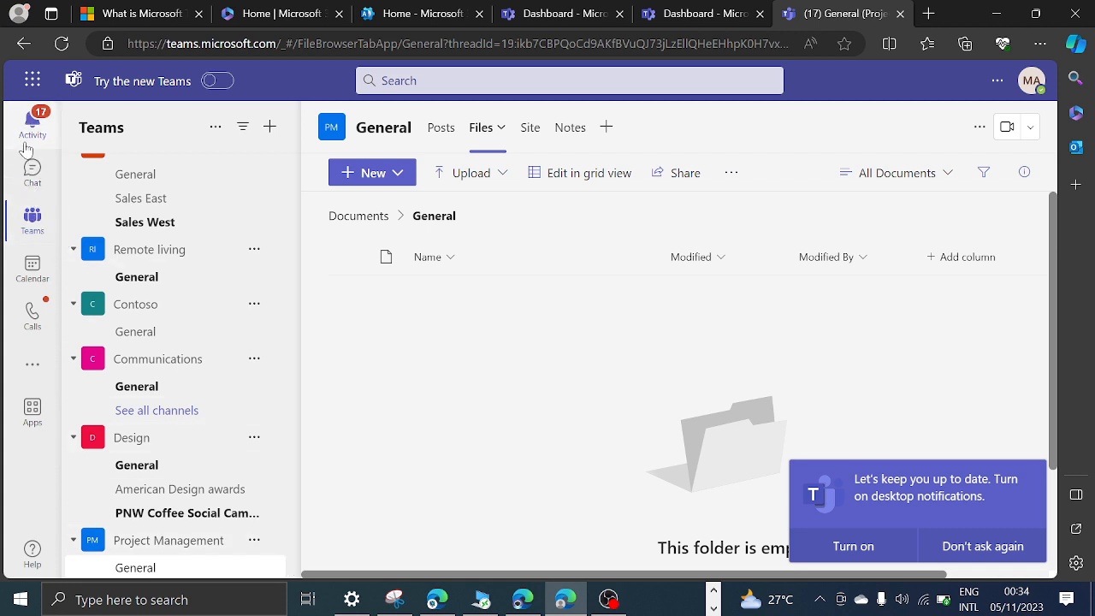
click(33, 127)
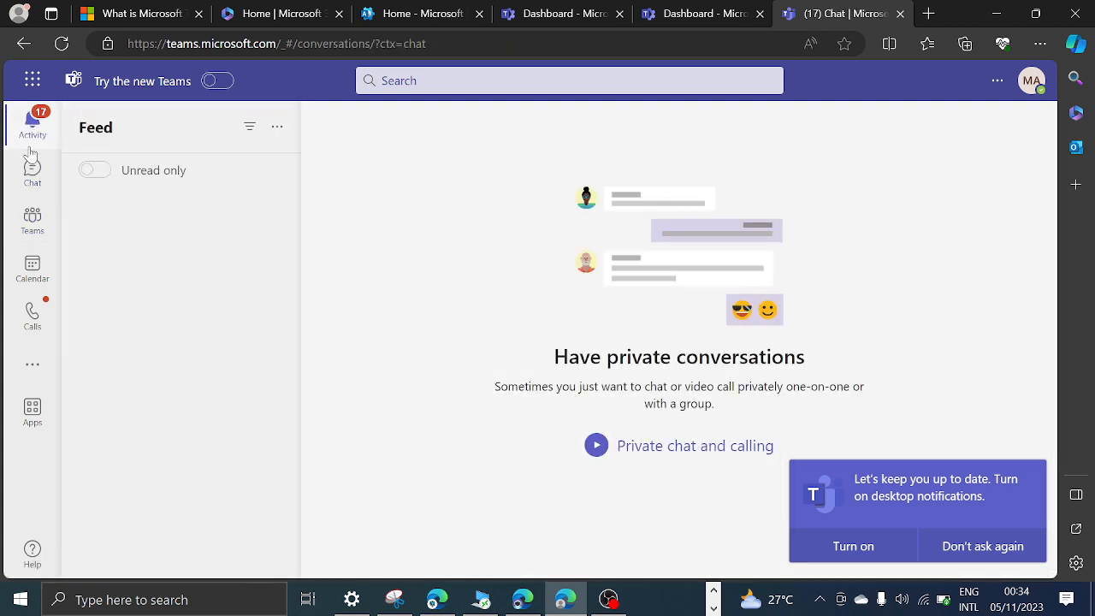
click(31, 221)
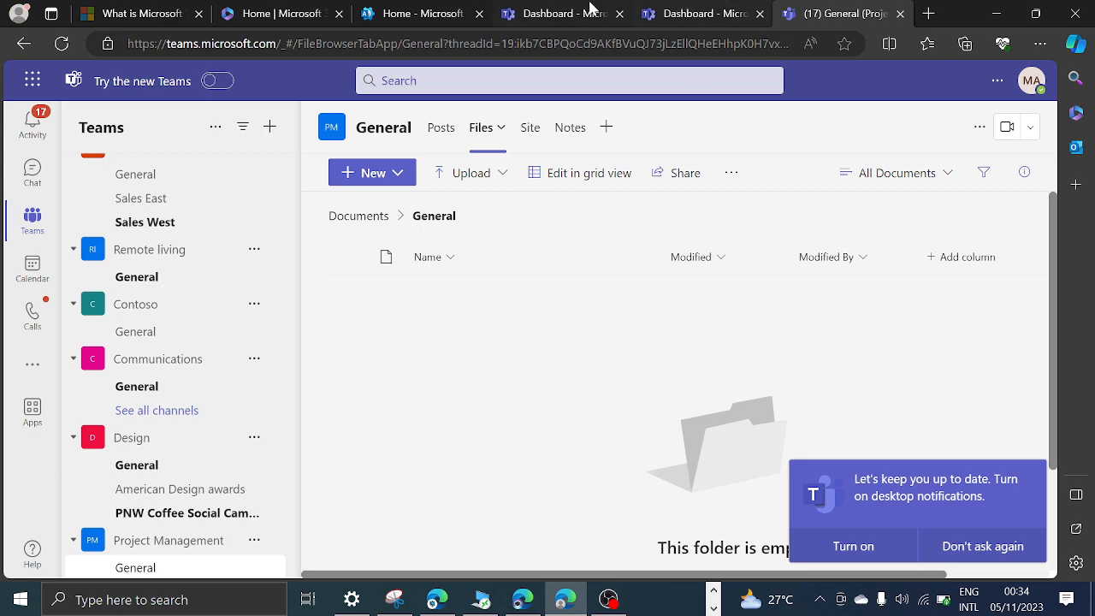
Switch back to the Teams admin center and open the Manage teams page.
click(565, 16)
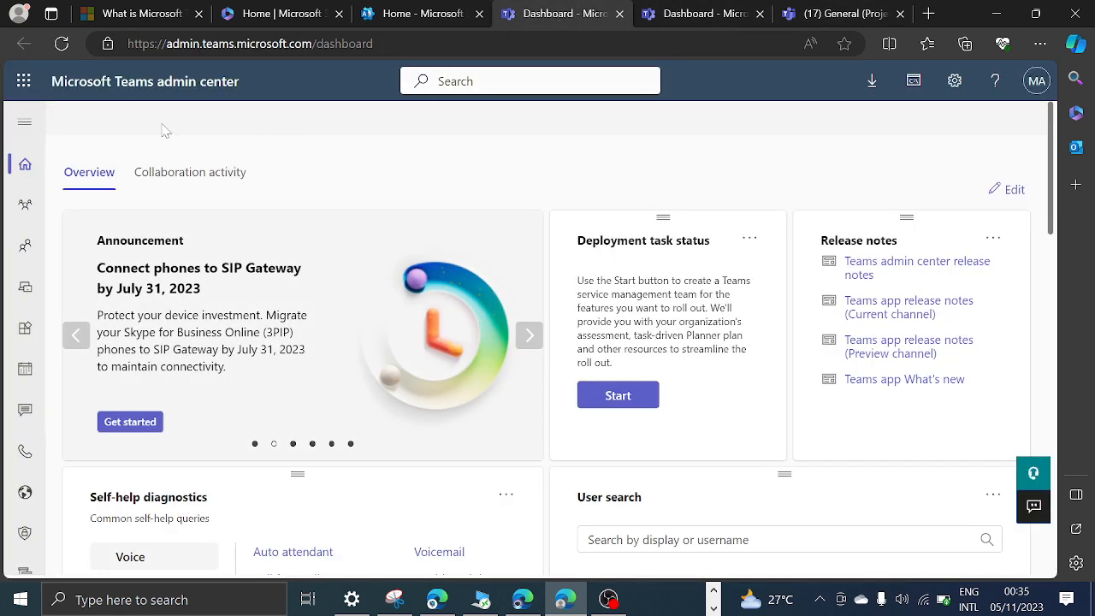
click(676, 13)
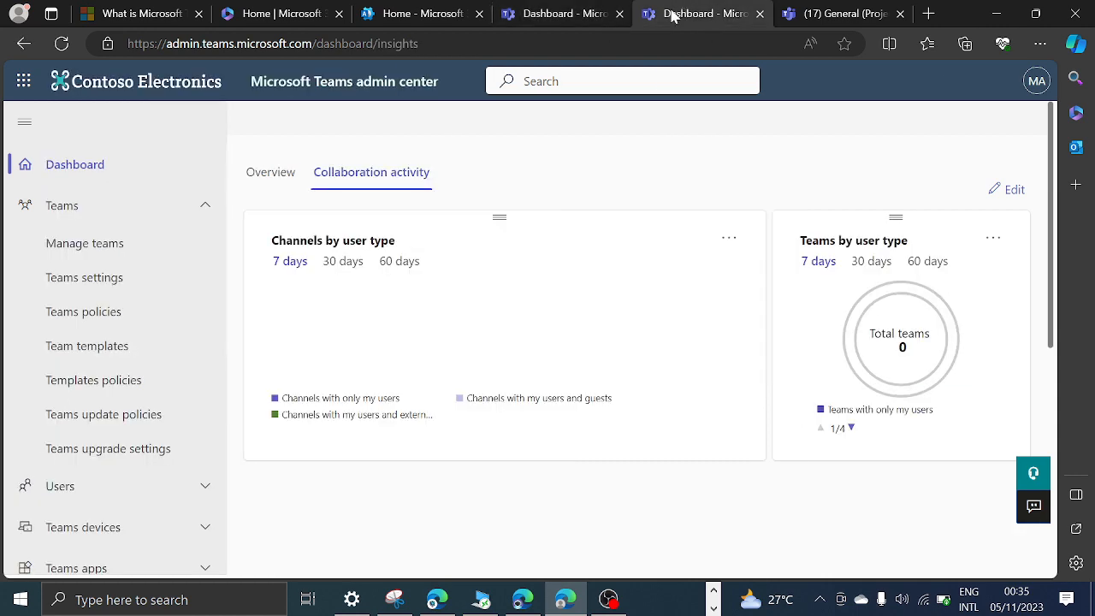
click(86, 209)
click(86, 209)
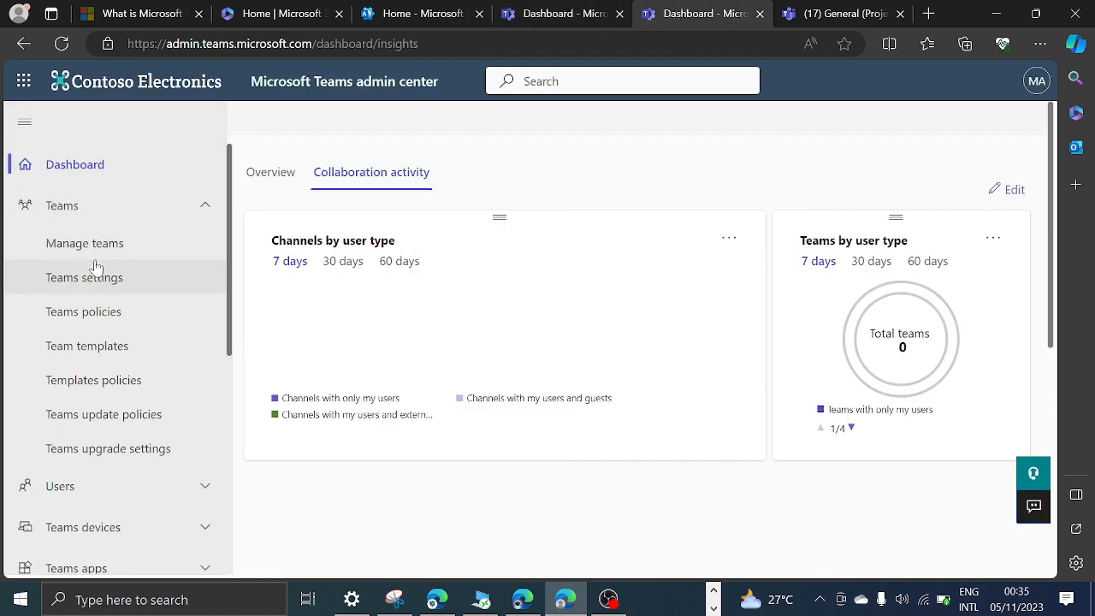
click(95, 244)
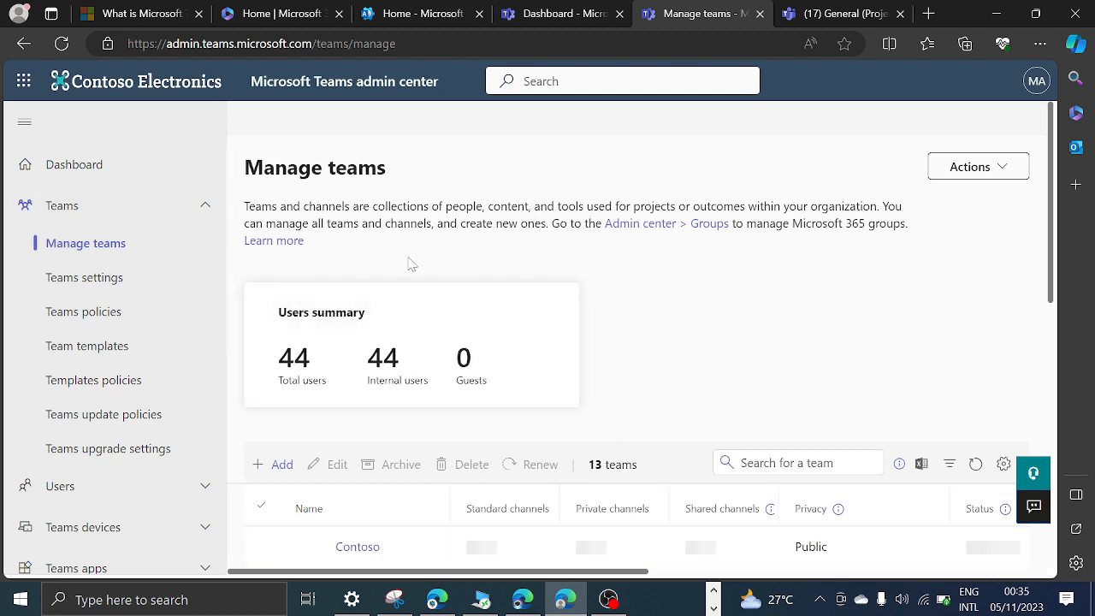
Widen the Name column of the Manage teams list to show full team names and look through the listed teams.
scroll(411, 265, down, 5)
scroll(460, 294, up, 2)
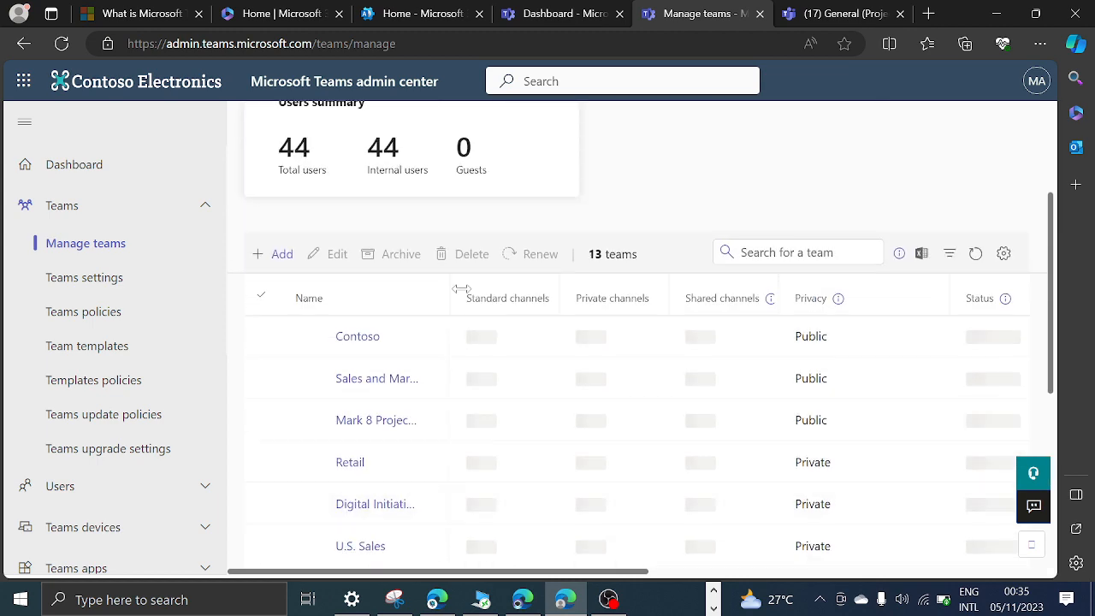
scroll(479, 300, down, 2)
scroll(548, 293, up, 1)
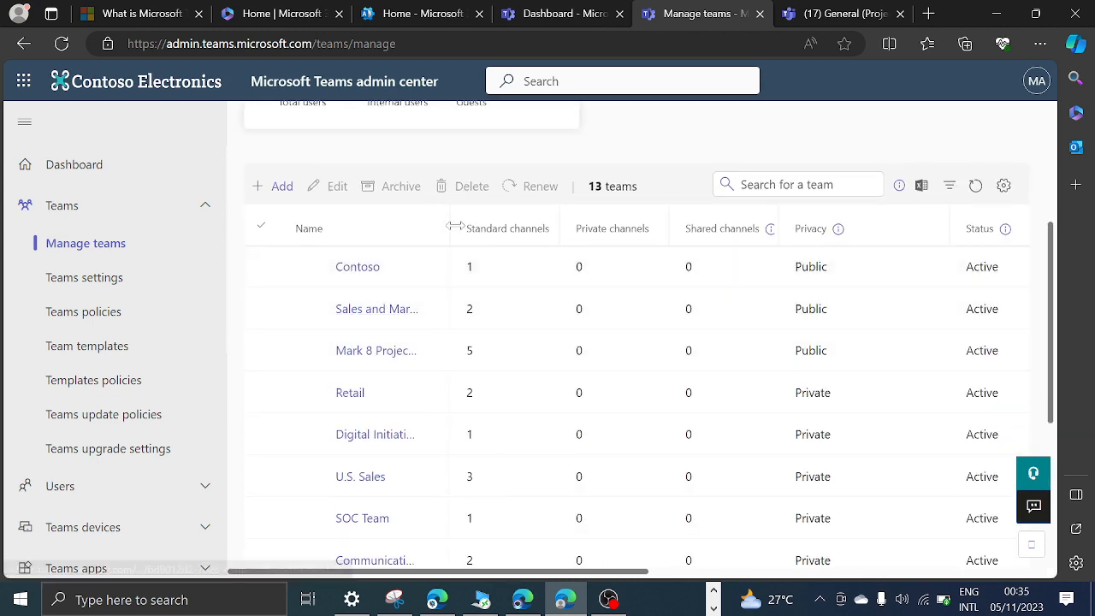
drag(454, 225, 554, 226)
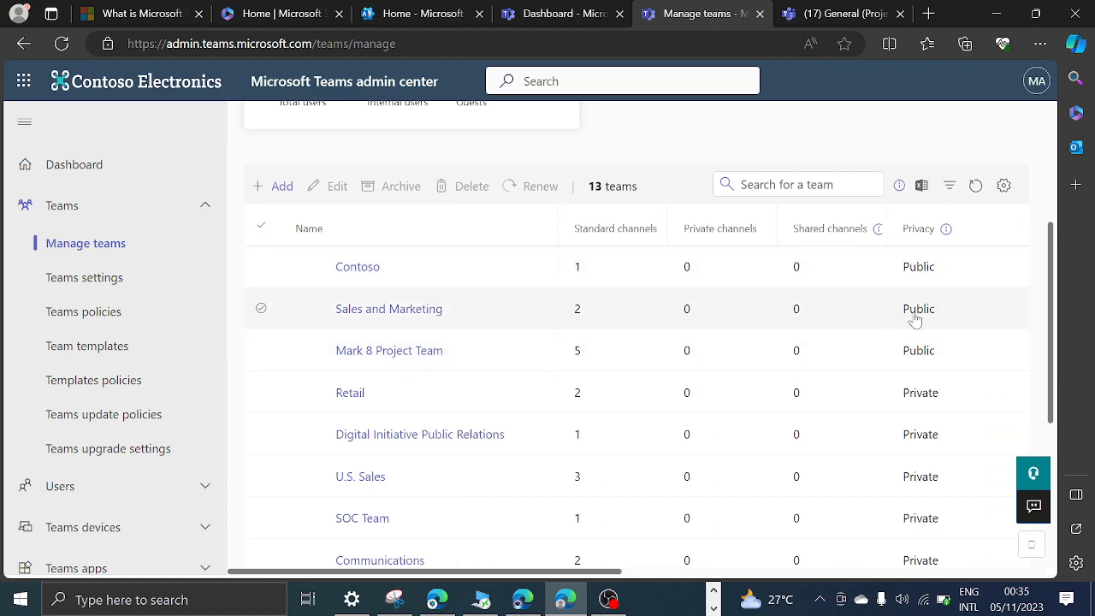
scroll(390, 308, up, 3)
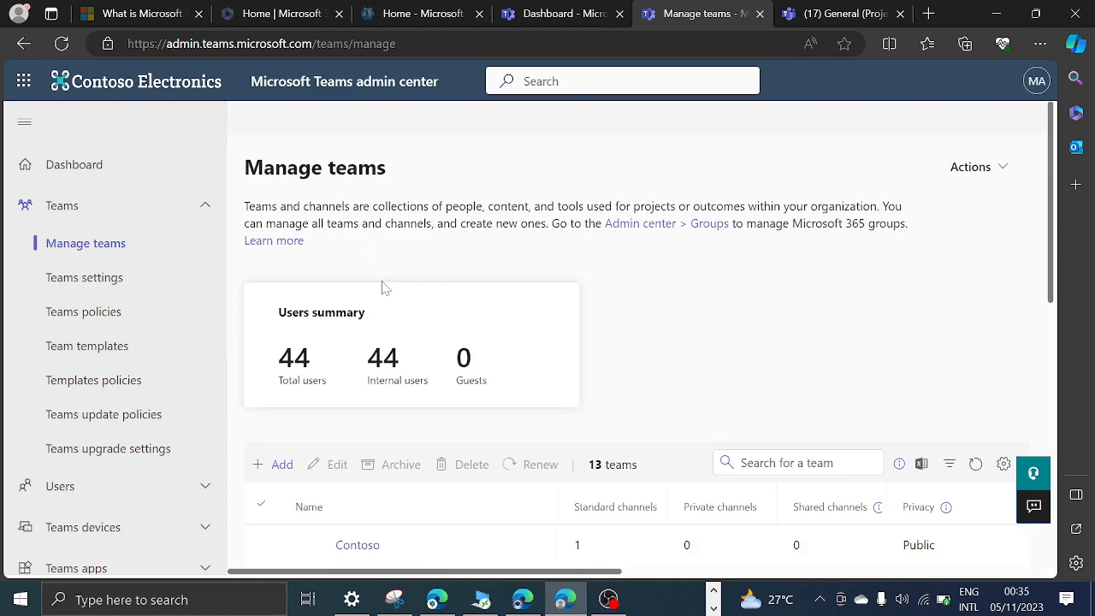
scroll(383, 289, down, 3)
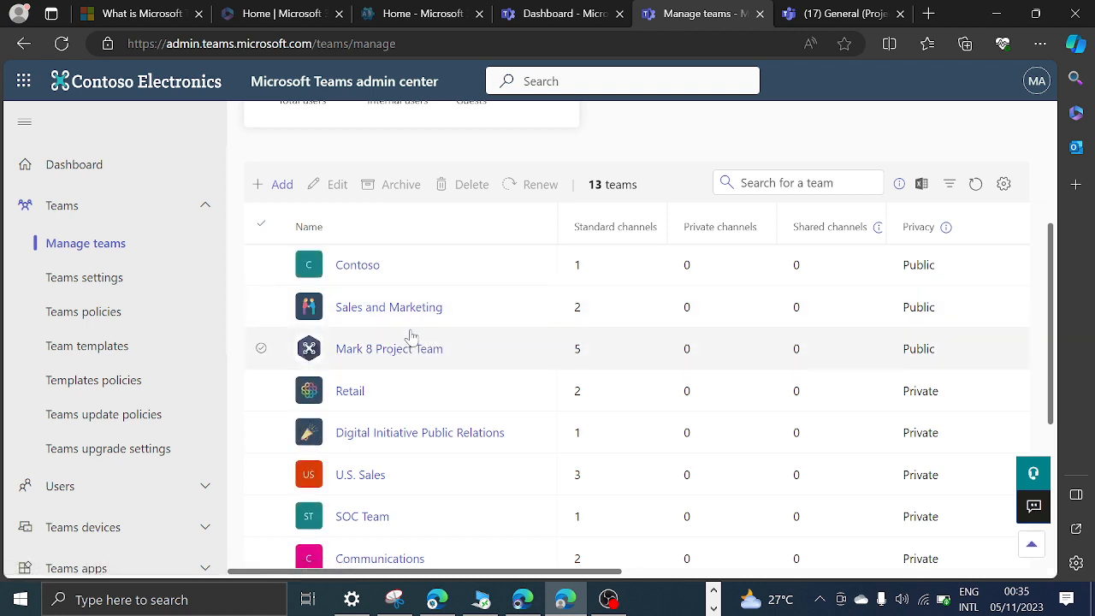
Switch to Microsoft Teams on the web and view its teams list and the options for creating or joining a team.
click(844, 13)
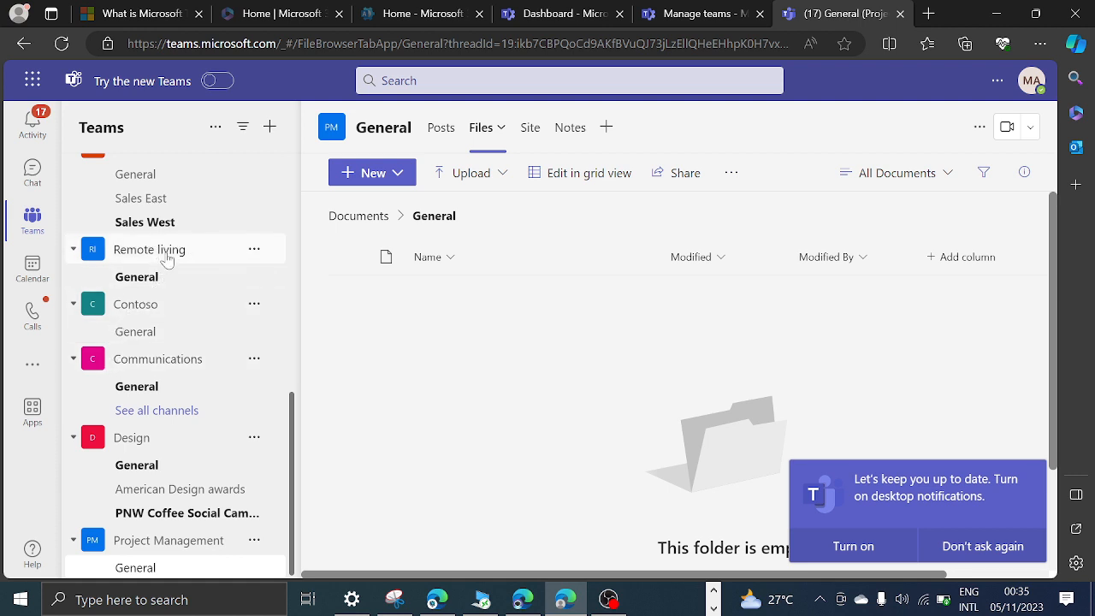
scroll(201, 248, up, 6)
scroll(193, 253, up, 1)
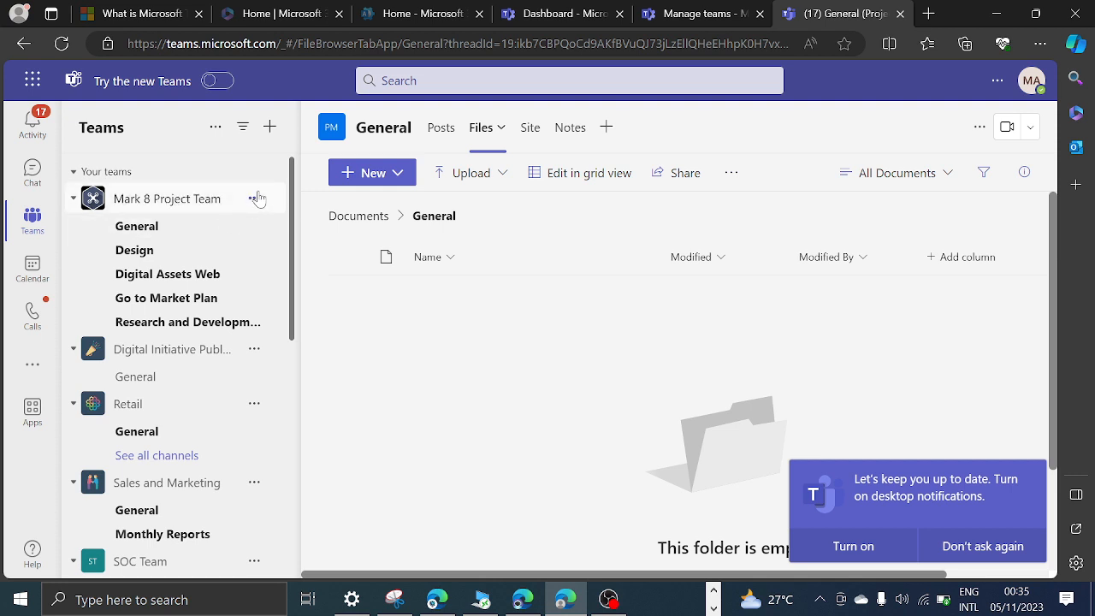
click(270, 128)
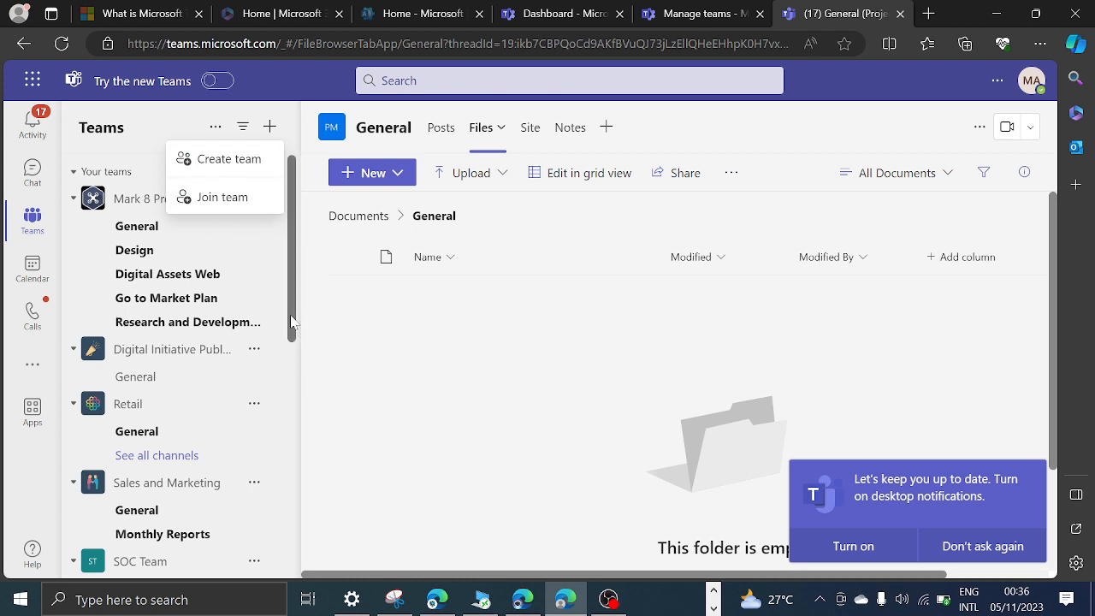
click(416, 382)
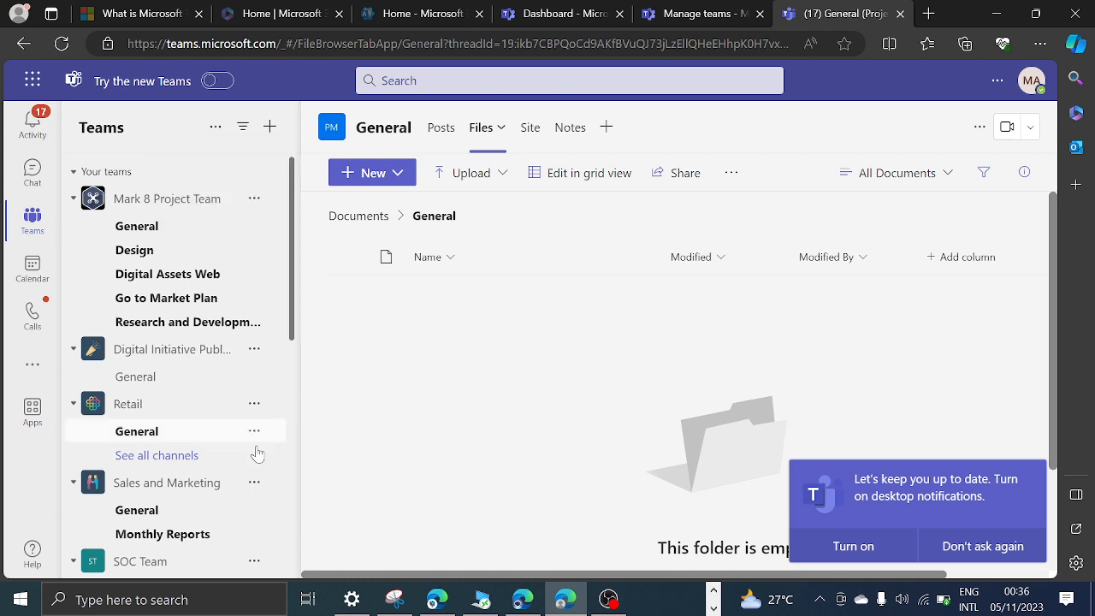
Try to add a person from the organization as a member of the Digital Initiative Public Relations team.
click(254, 349)
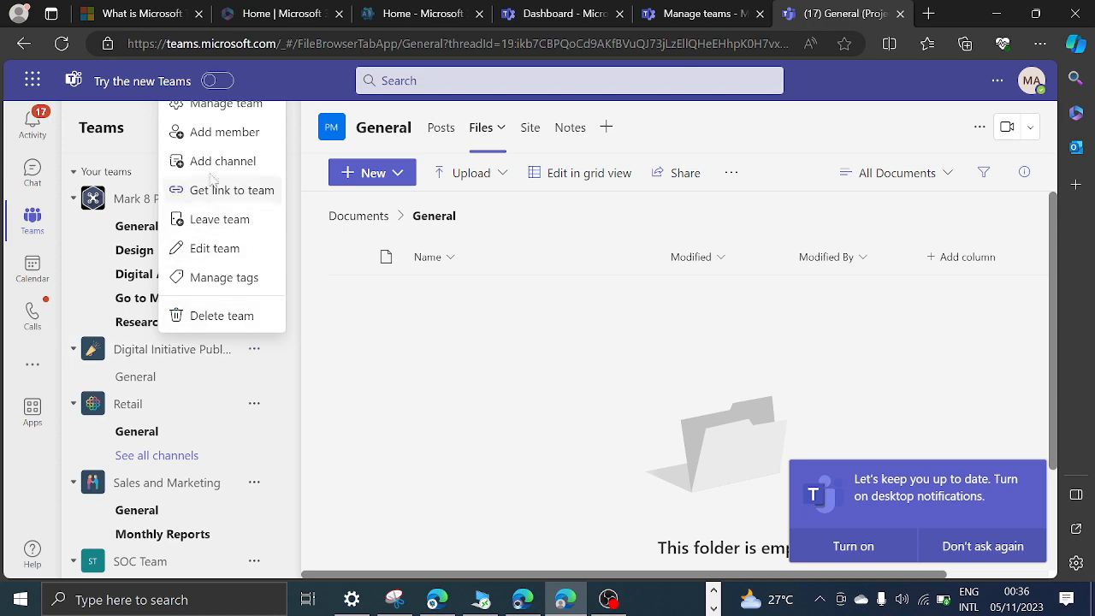
click(227, 133)
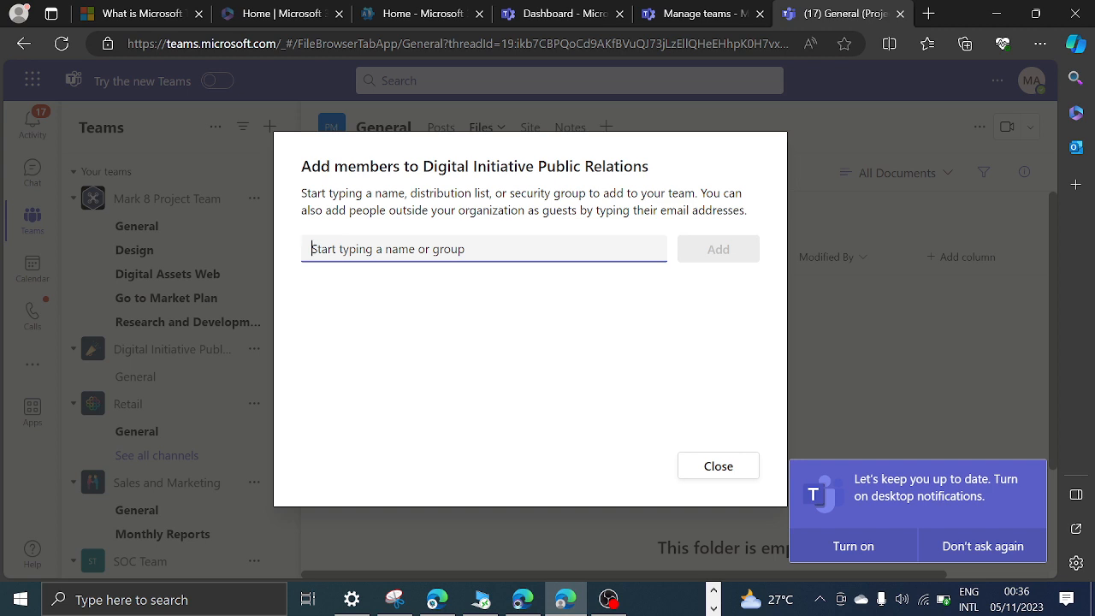
text(va)
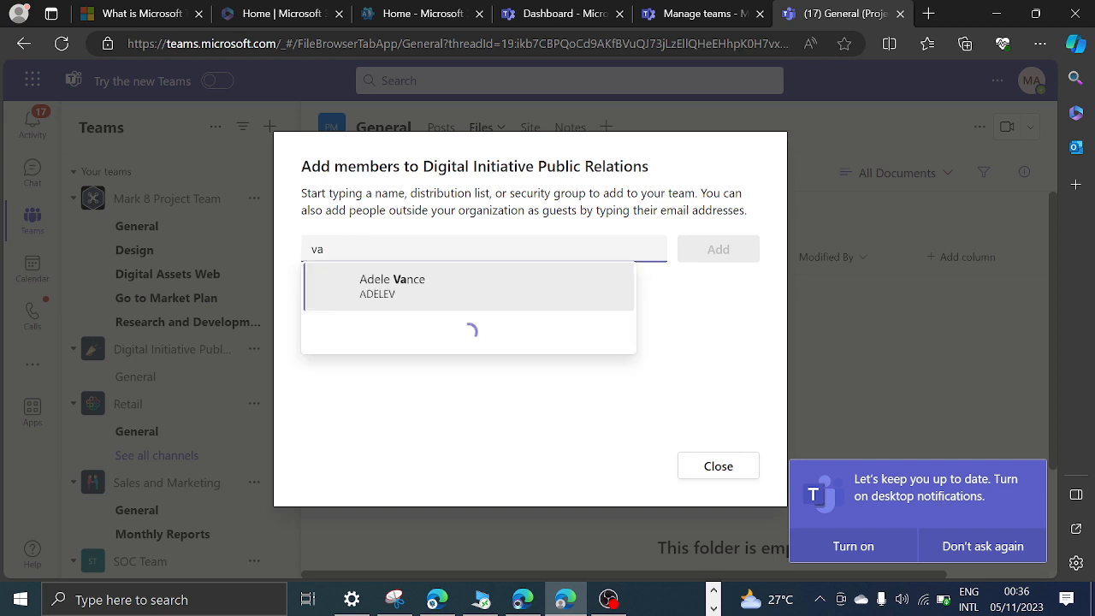
click(410, 286)
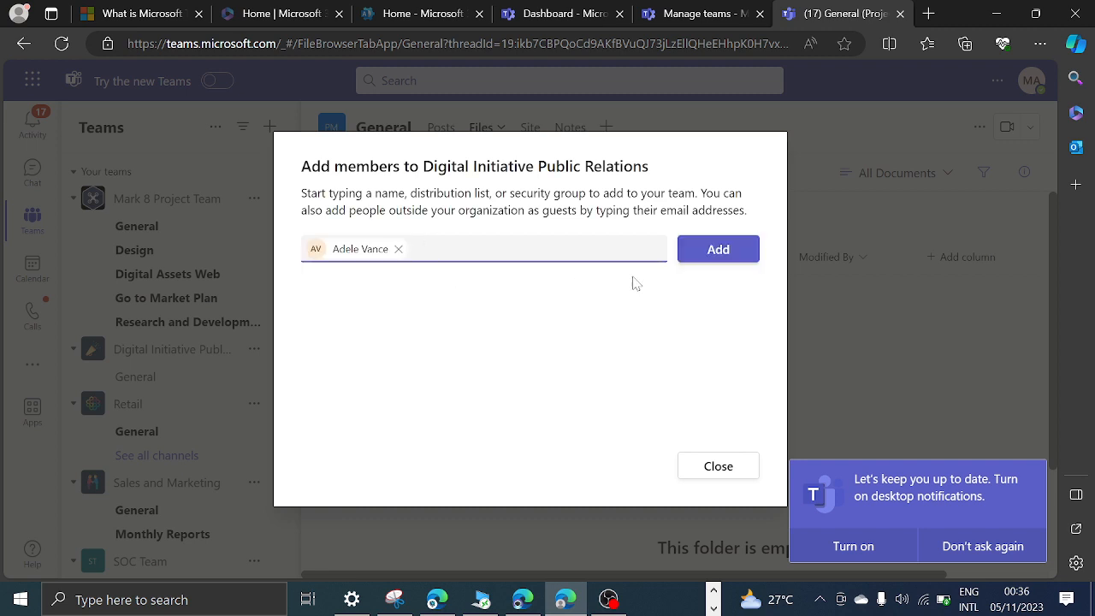
click(707, 251)
click(717, 252)
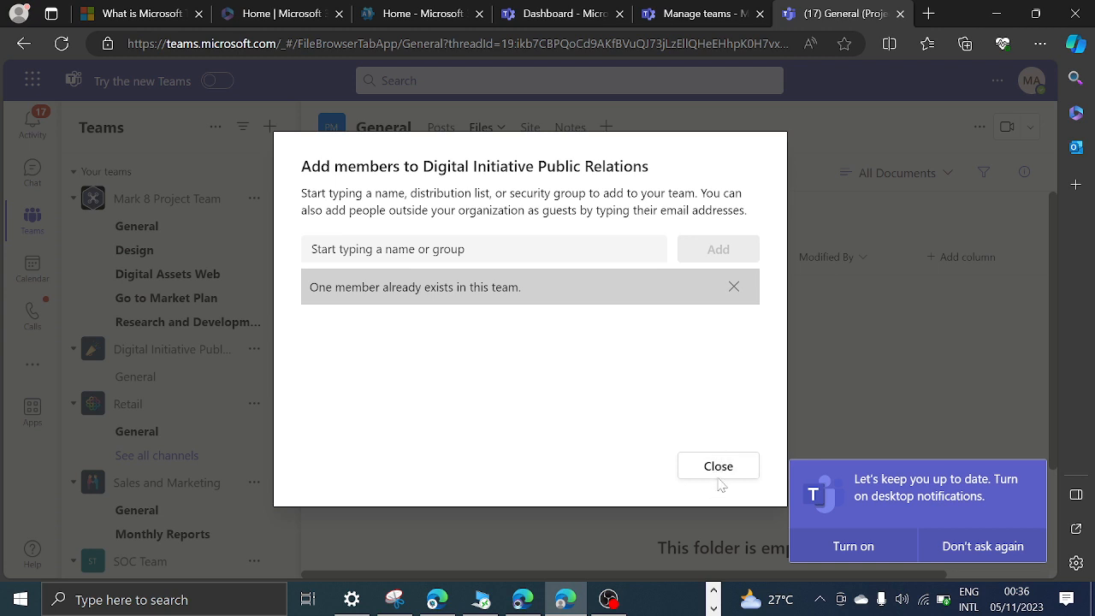
Find another person from the organization by name and add them as a member of the Digital Initiative Public Relations team.
click(328, 249)
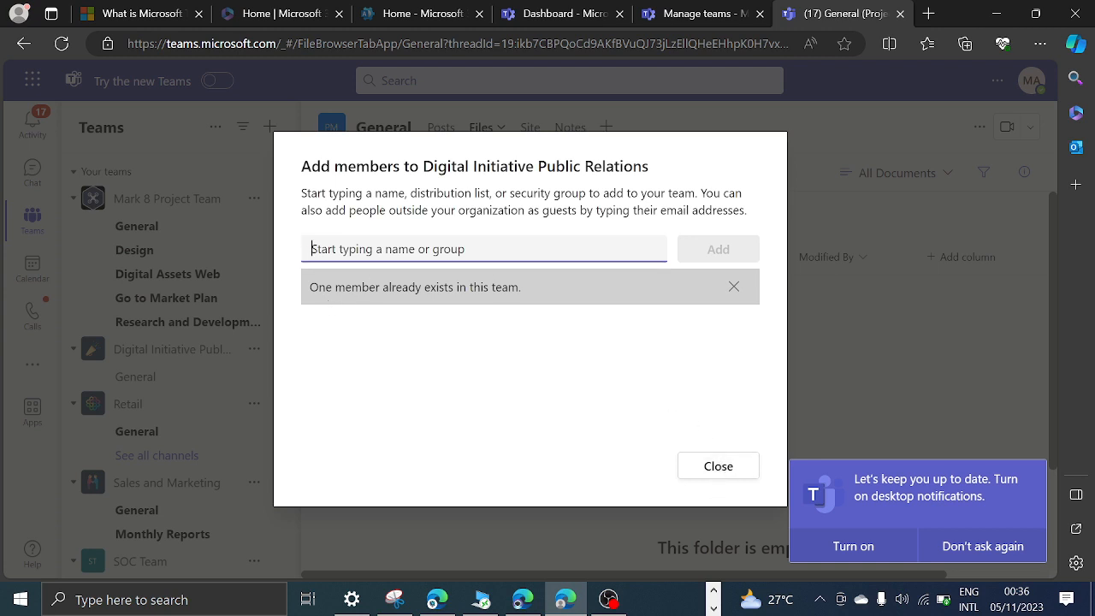
text(jose)
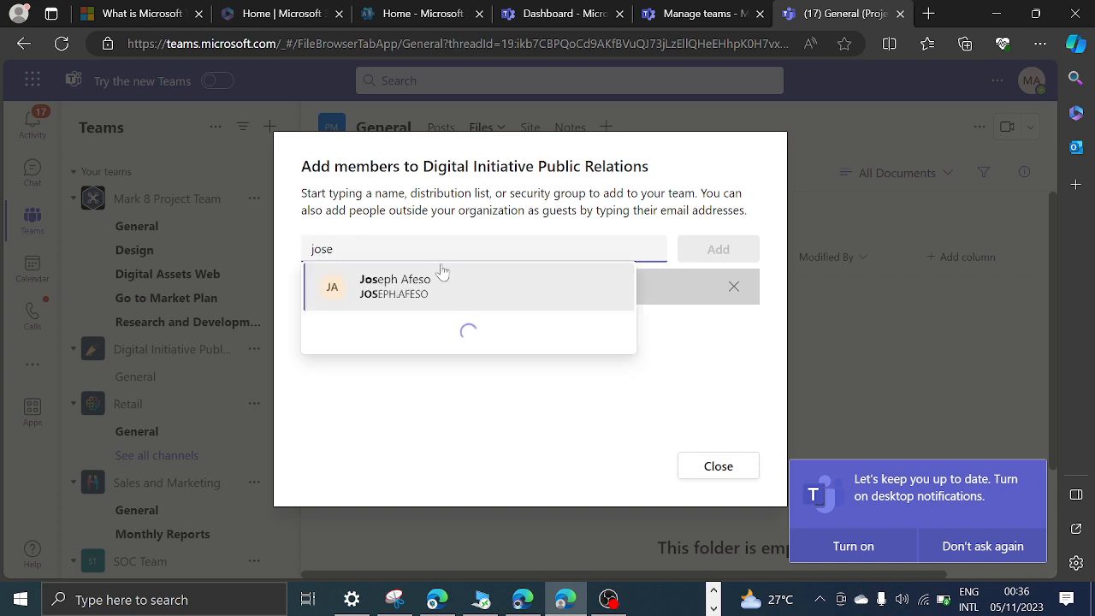
click(432, 287)
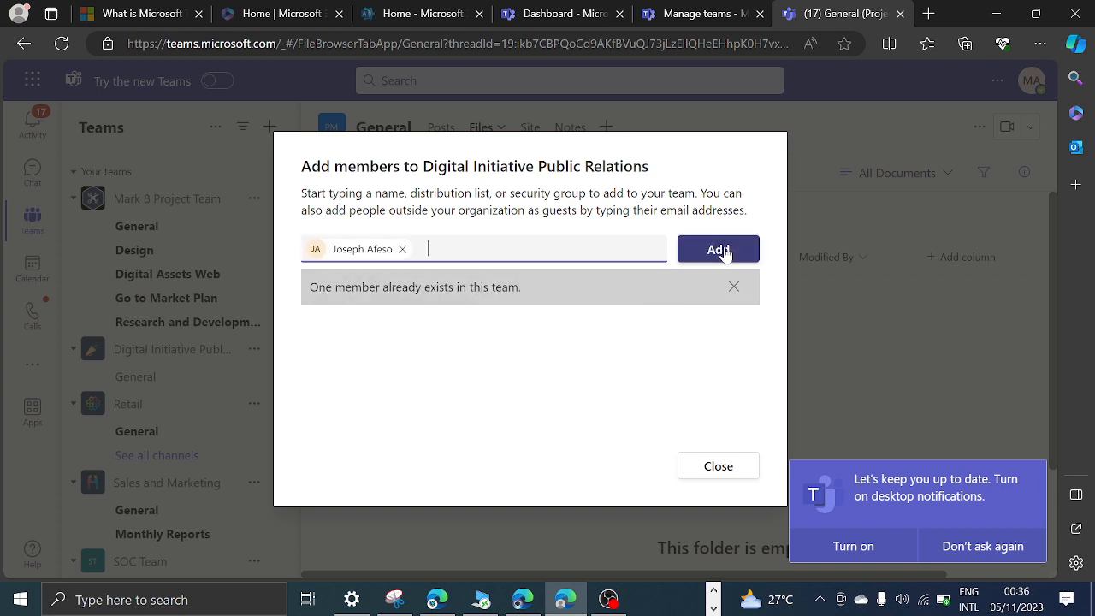
click(719, 250)
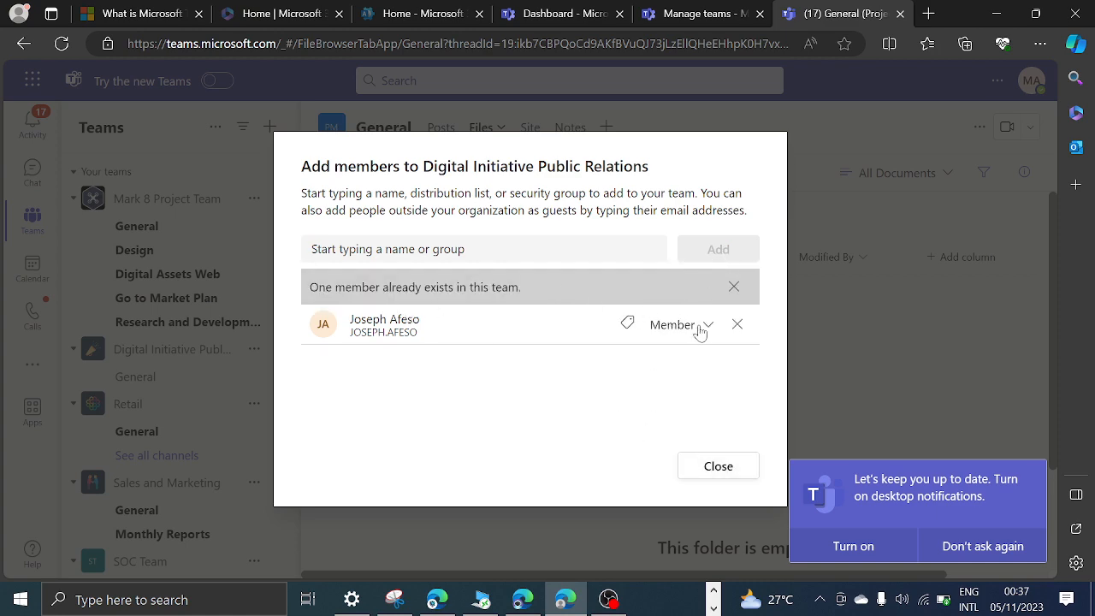
click(723, 467)
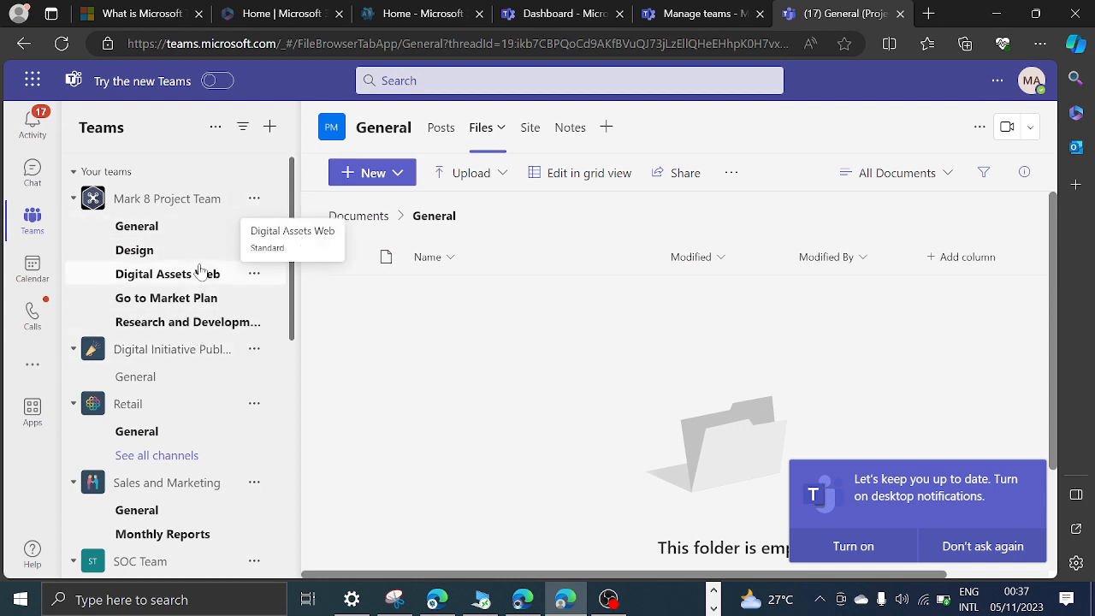
Open the management page of the Mark 8 Project Team and look through its owners, members and guests.
click(254, 198)
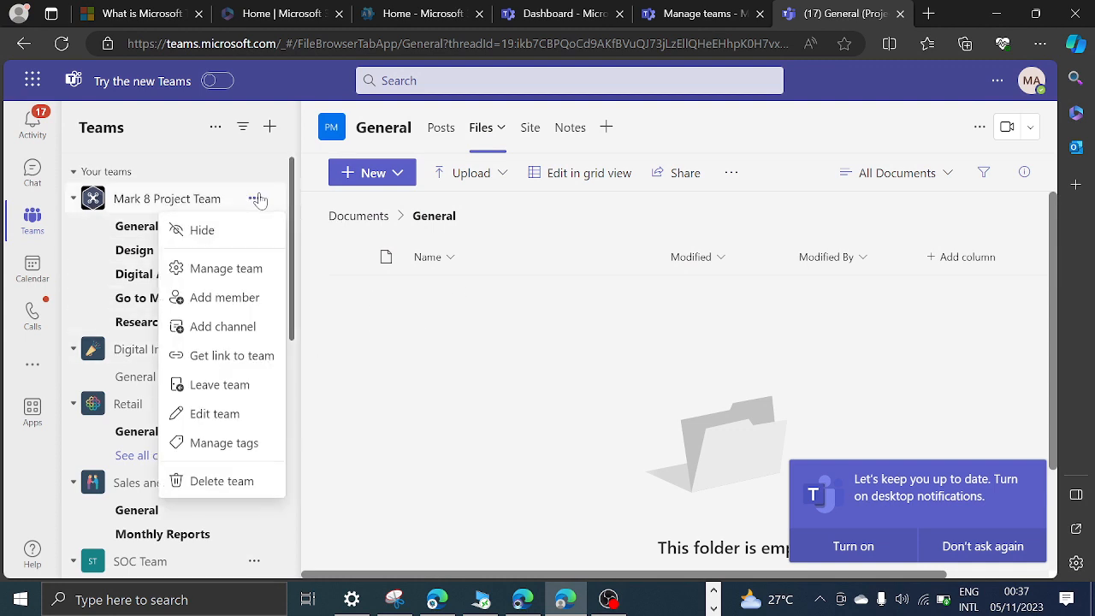
click(227, 270)
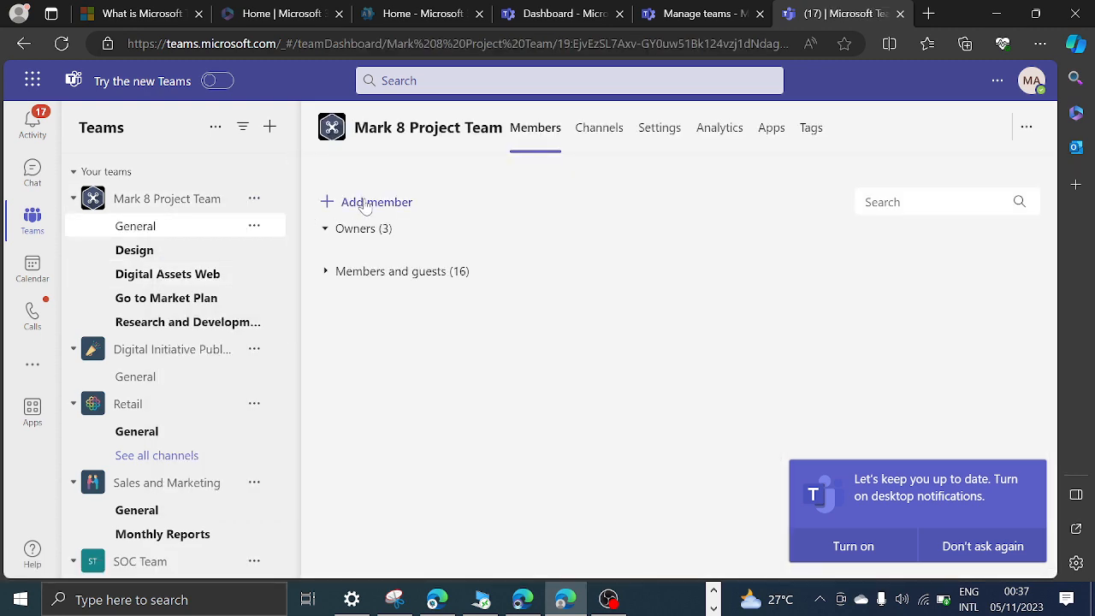
click(376, 203)
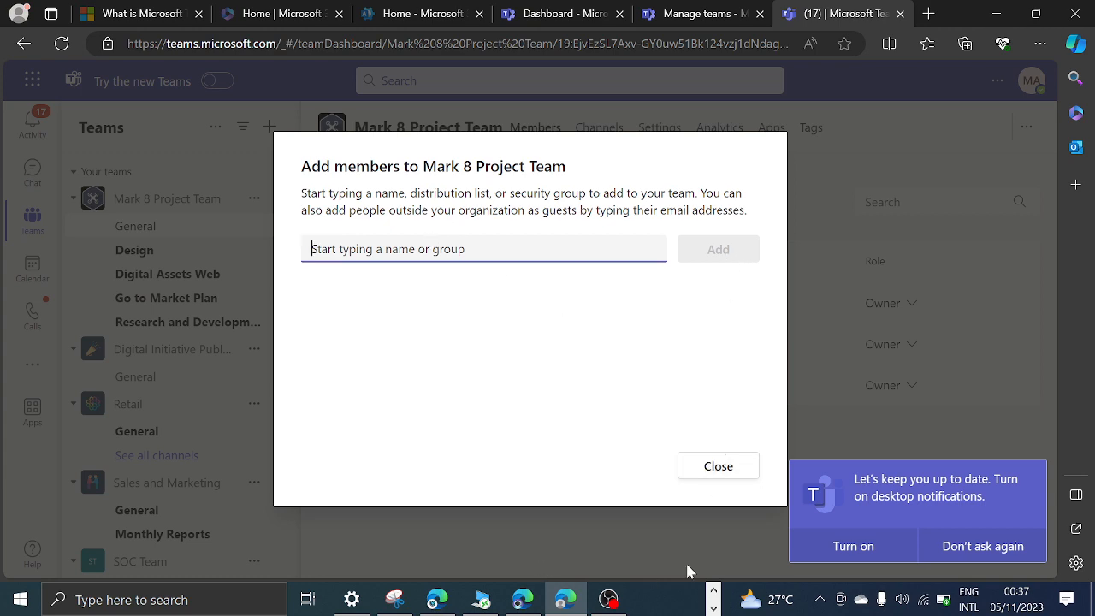
click(724, 466)
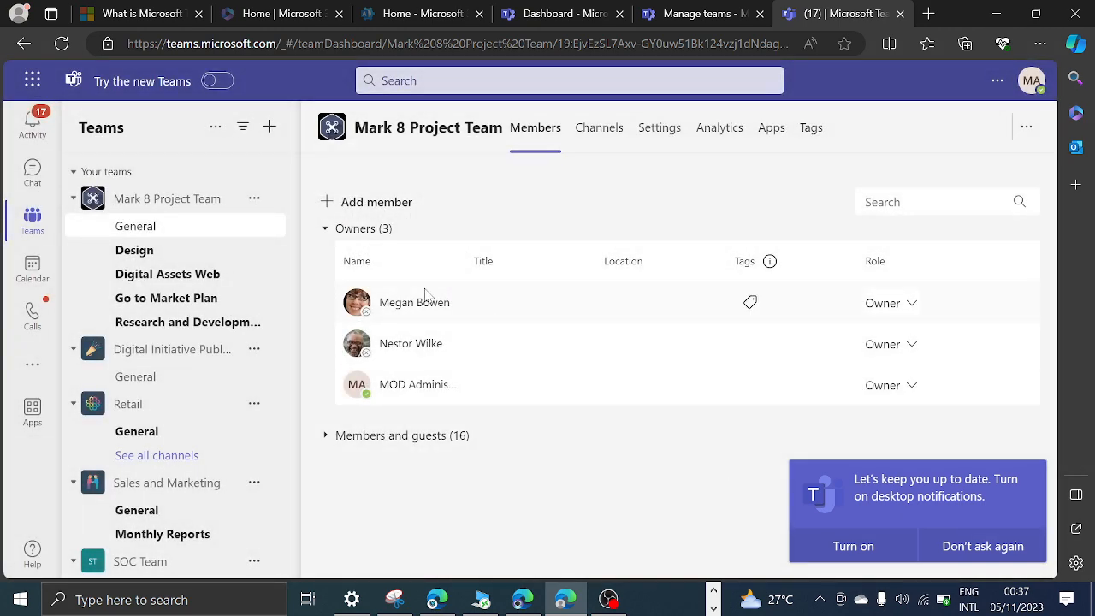
click(333, 437)
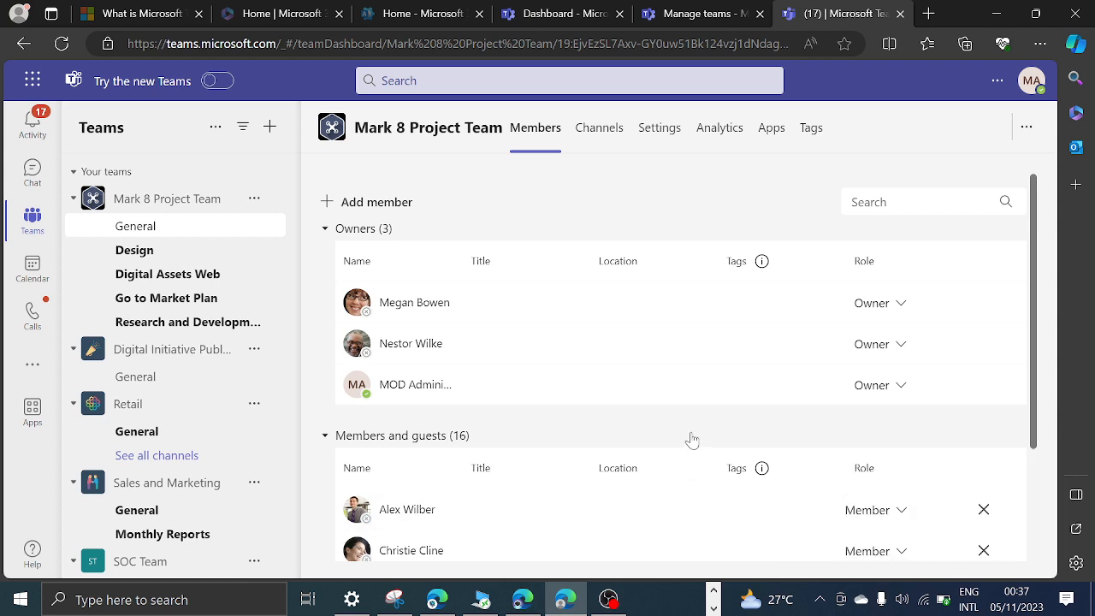
scroll(690, 440, down, 5)
scroll(586, 502, down, 3)
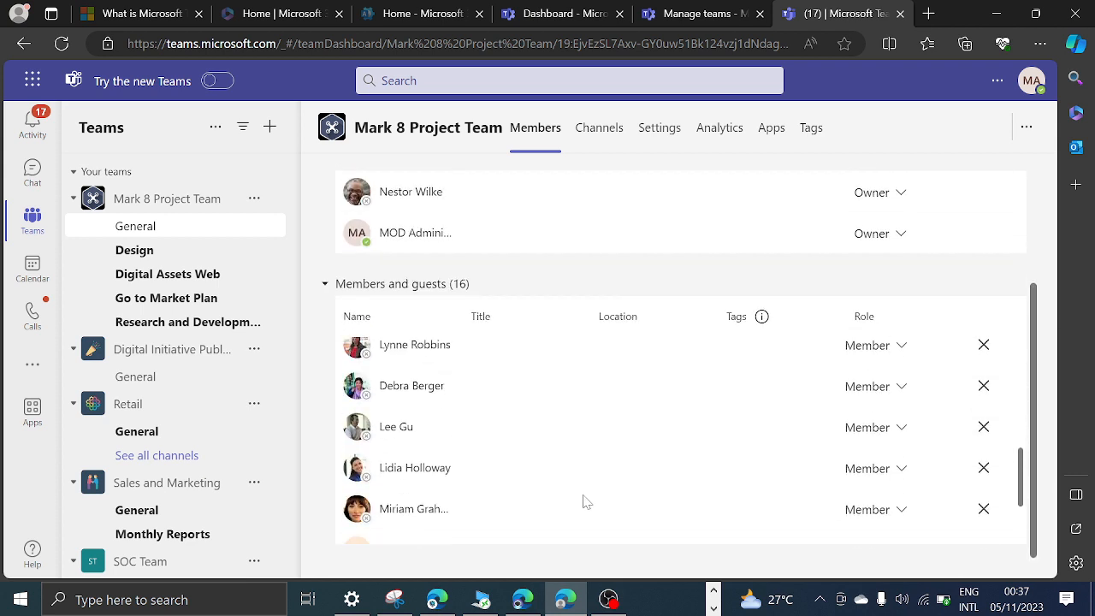
scroll(585, 501, up, 10)
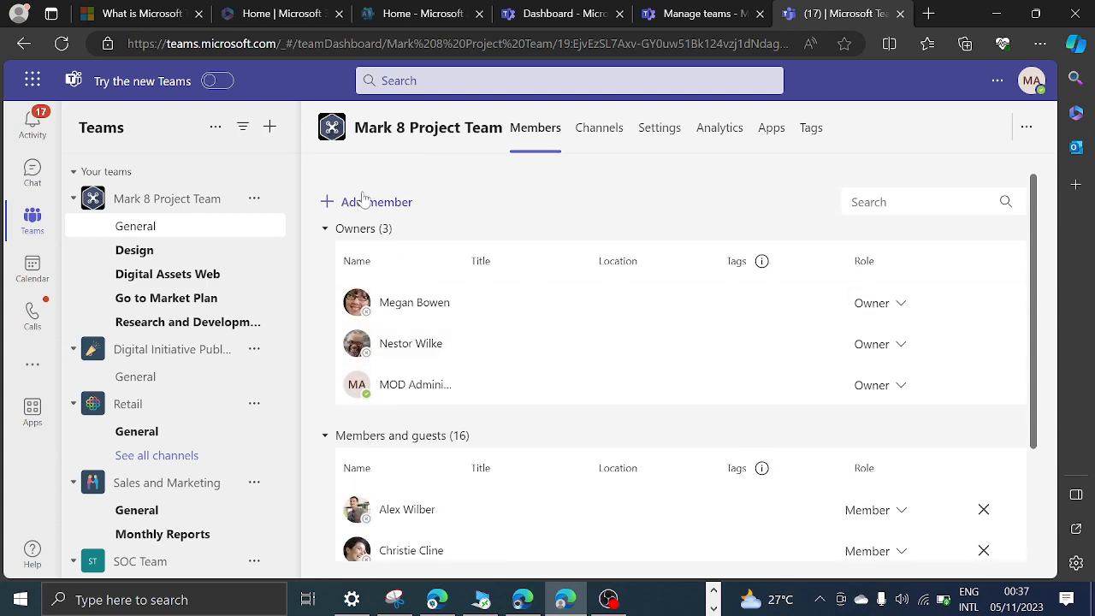
Add a person from the organization to the Mark 8 Project Team with the Member role.
click(364, 200)
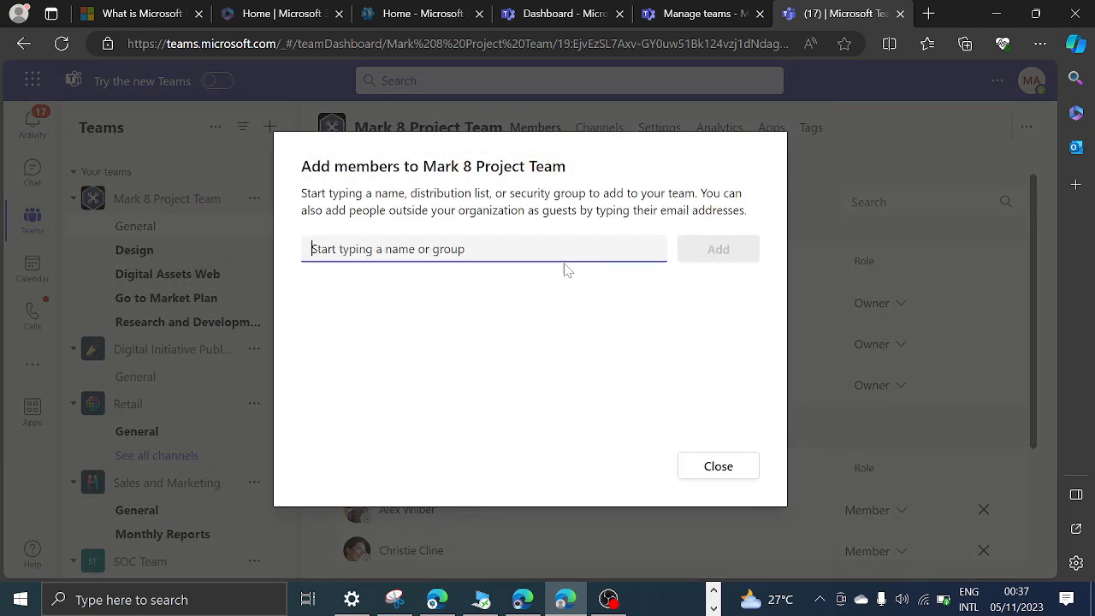
text(jose)
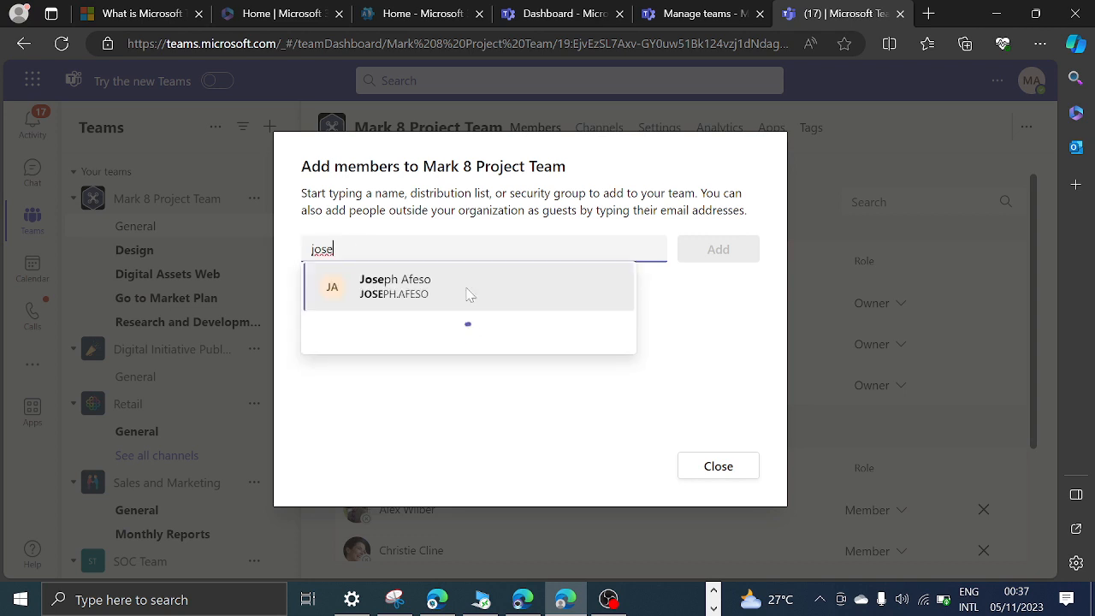
click(469, 293)
click(717, 250)
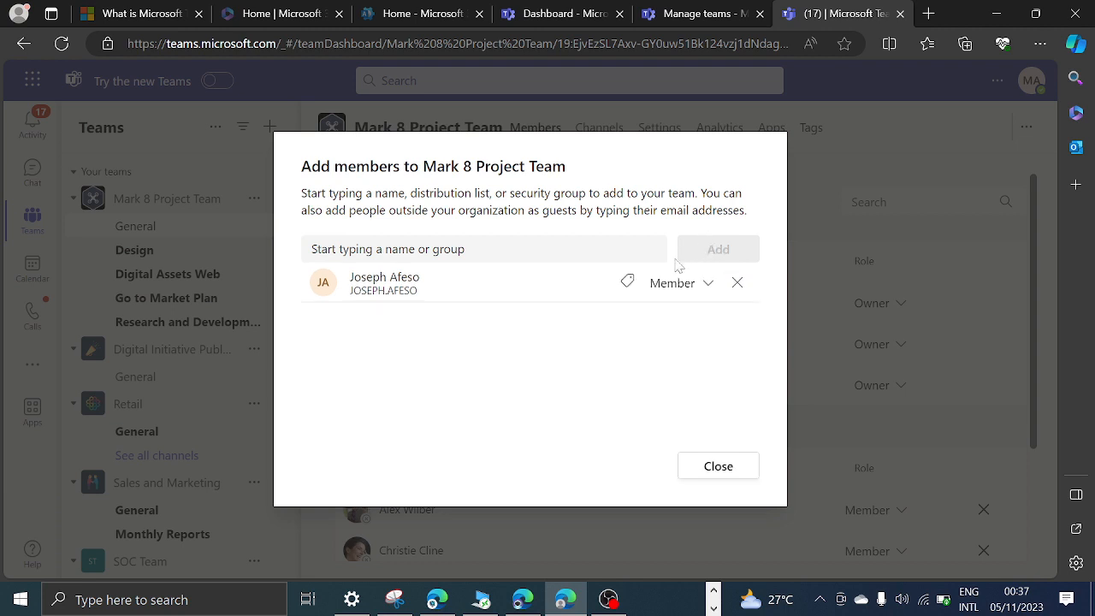
click(707, 291)
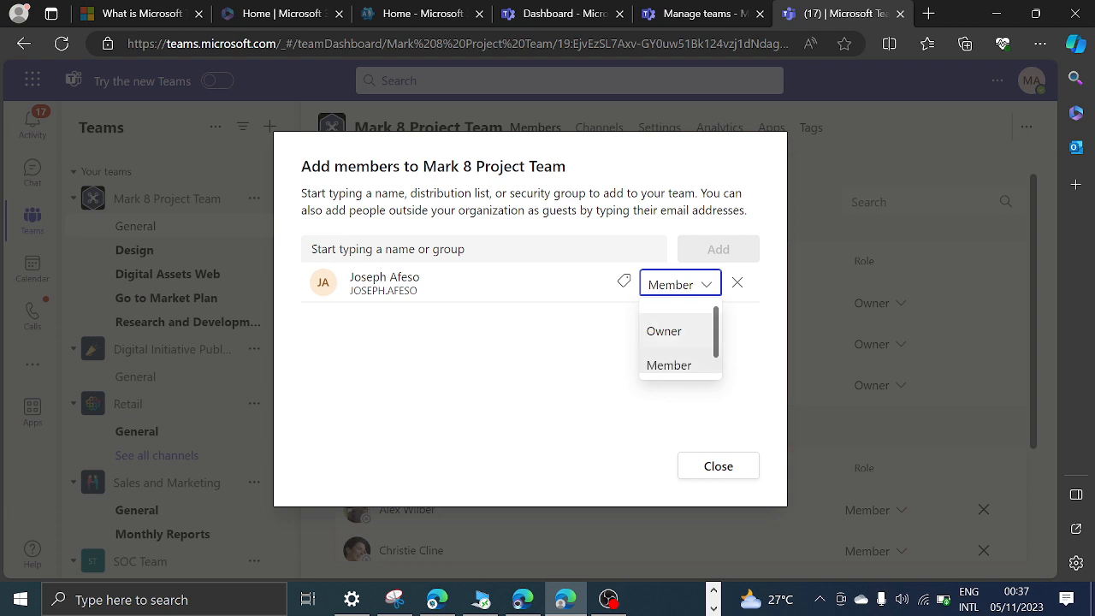
click(684, 365)
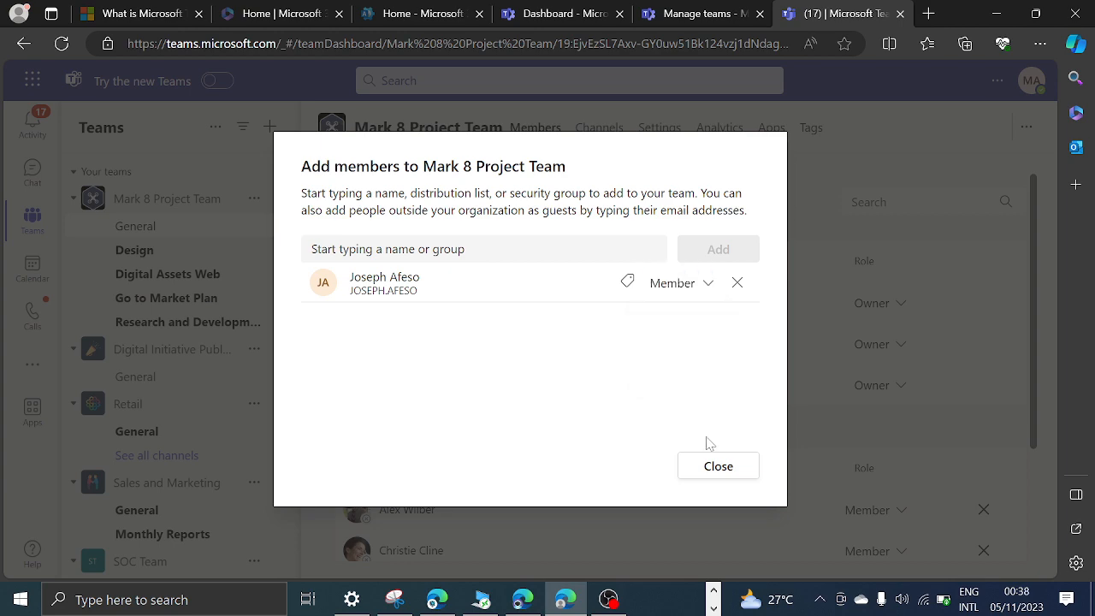
click(717, 467)
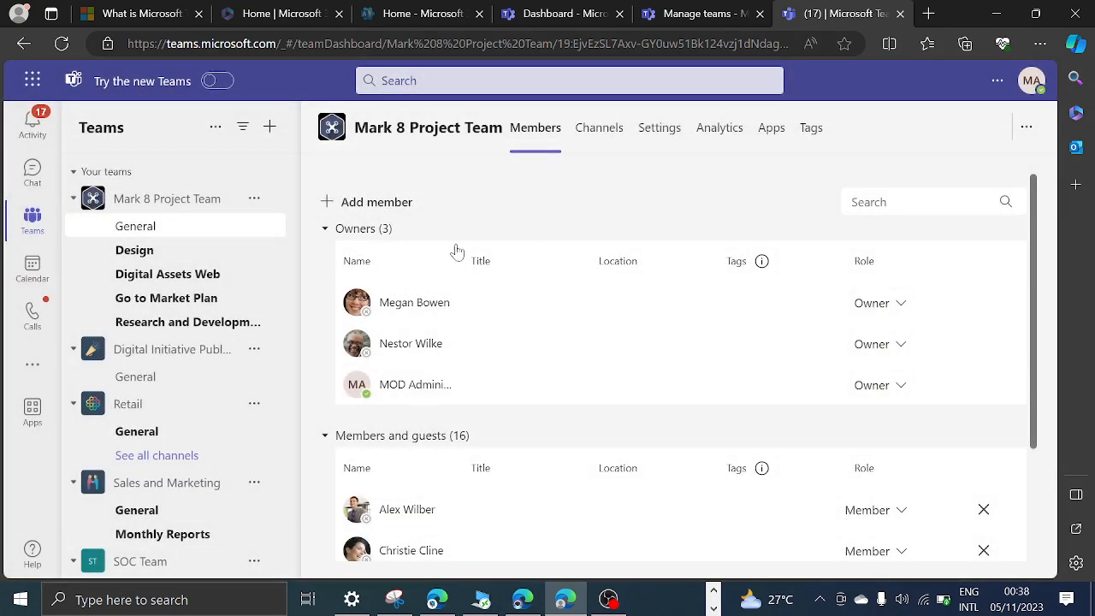
Find the newly added person under Members and guests of the Mark 8 Project Team and view the available role options.
scroll(526, 398, down, 2)
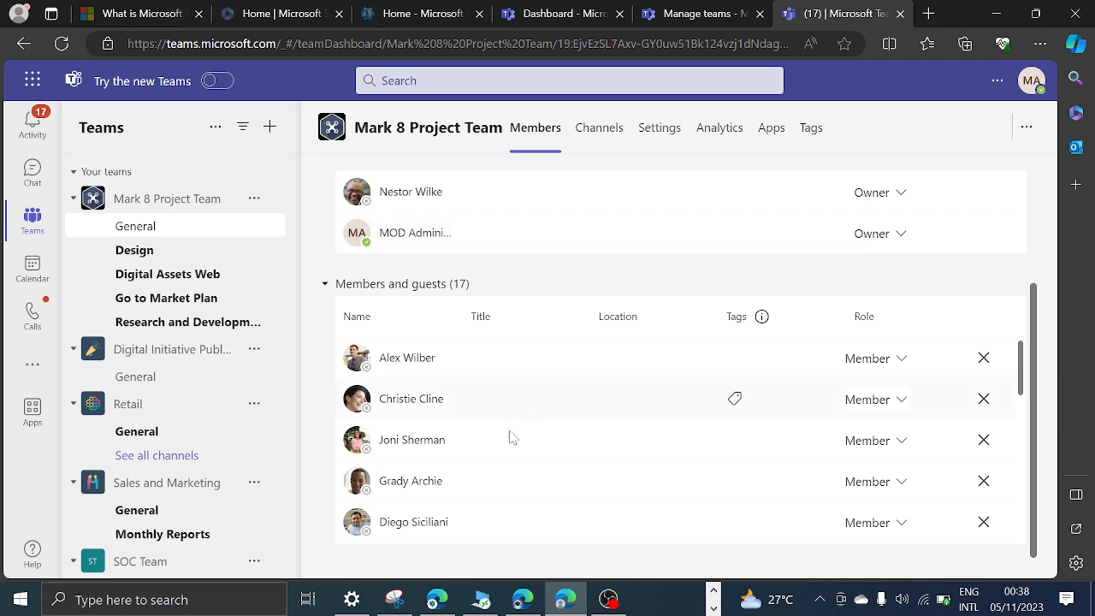
scroll(511, 435, up, 2)
scroll(507, 425, down, 1)
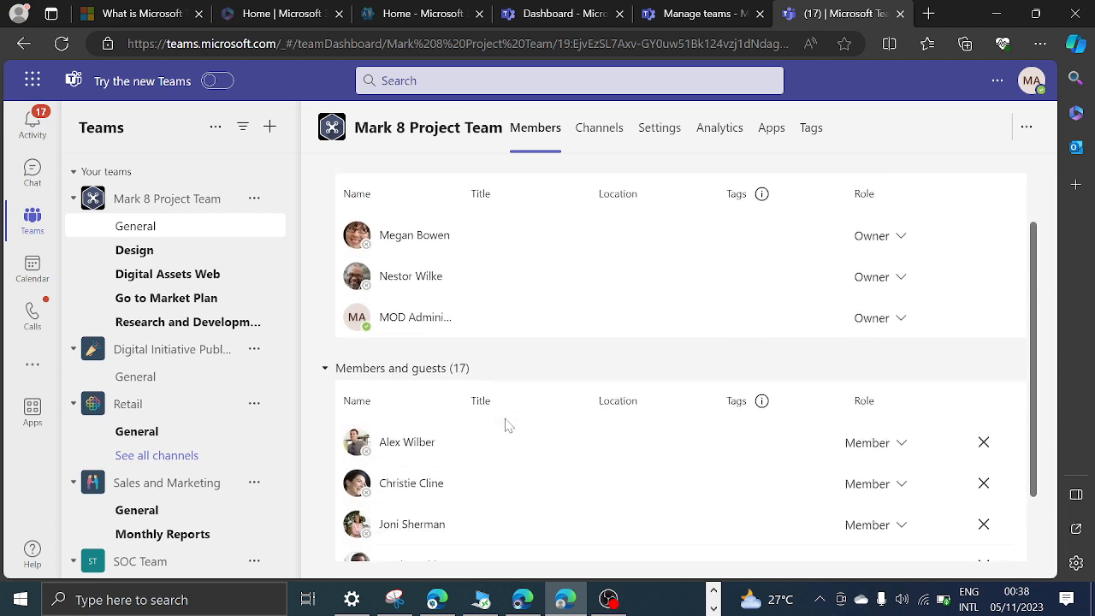
scroll(507, 426, down, 1)
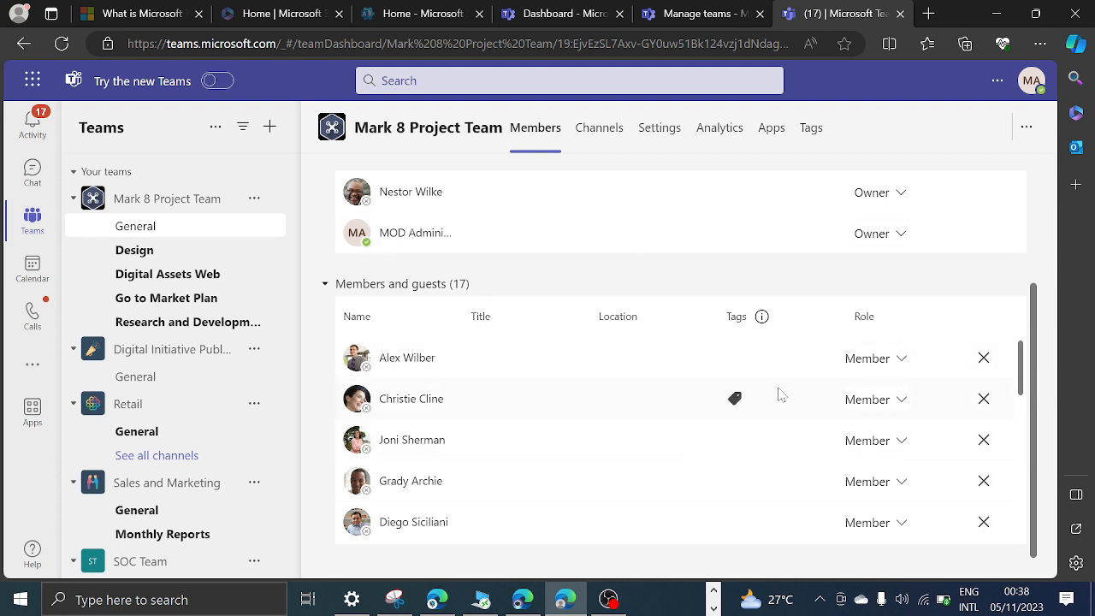
scroll(783, 398, down, 5)
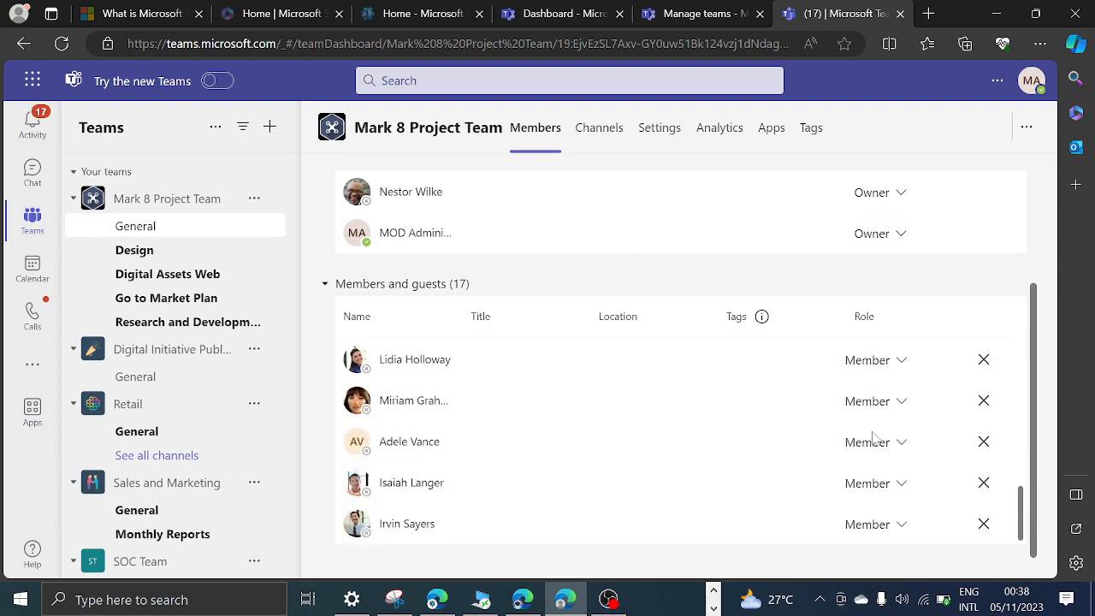
scroll(433, 429, up, 1)
scroll(459, 411, up, 1)
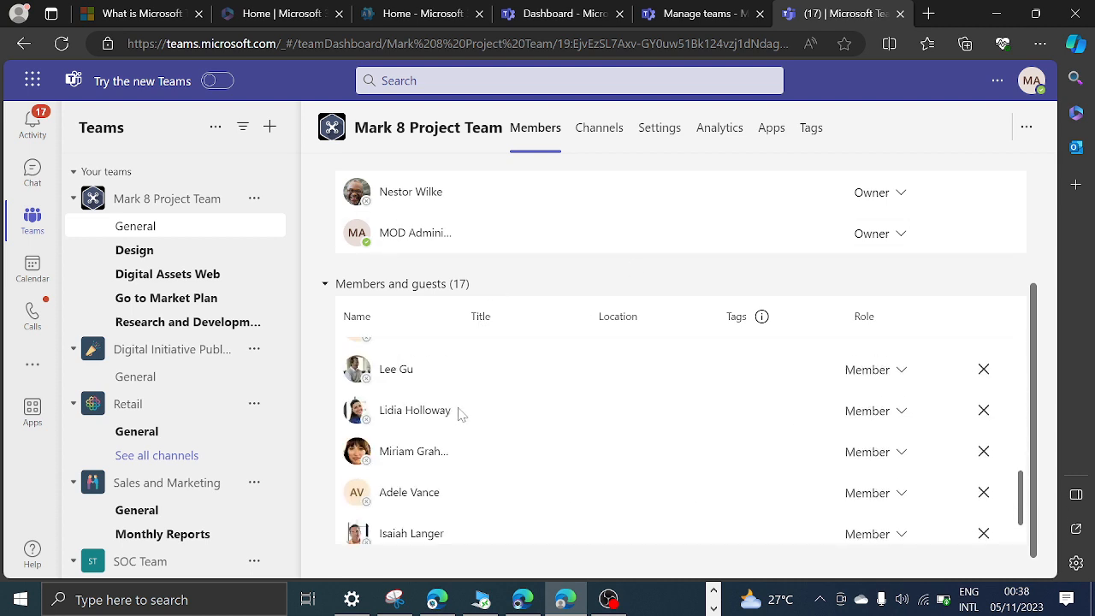
scroll(463, 414, down, 1)
scroll(430, 482, up, 1)
scroll(432, 483, up, 2)
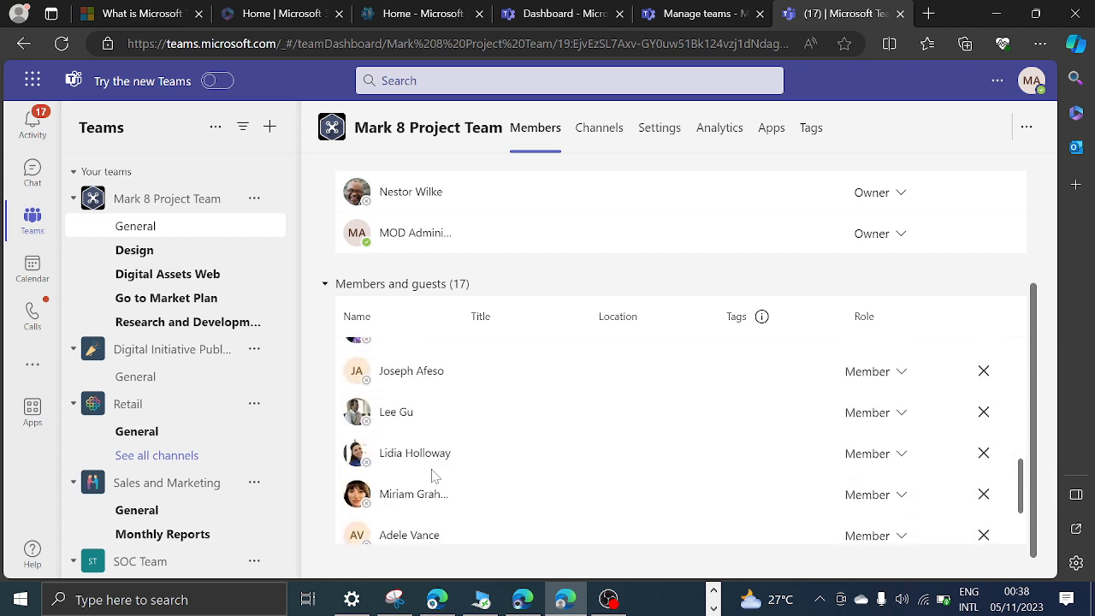
scroll(390, 499, down, 1)
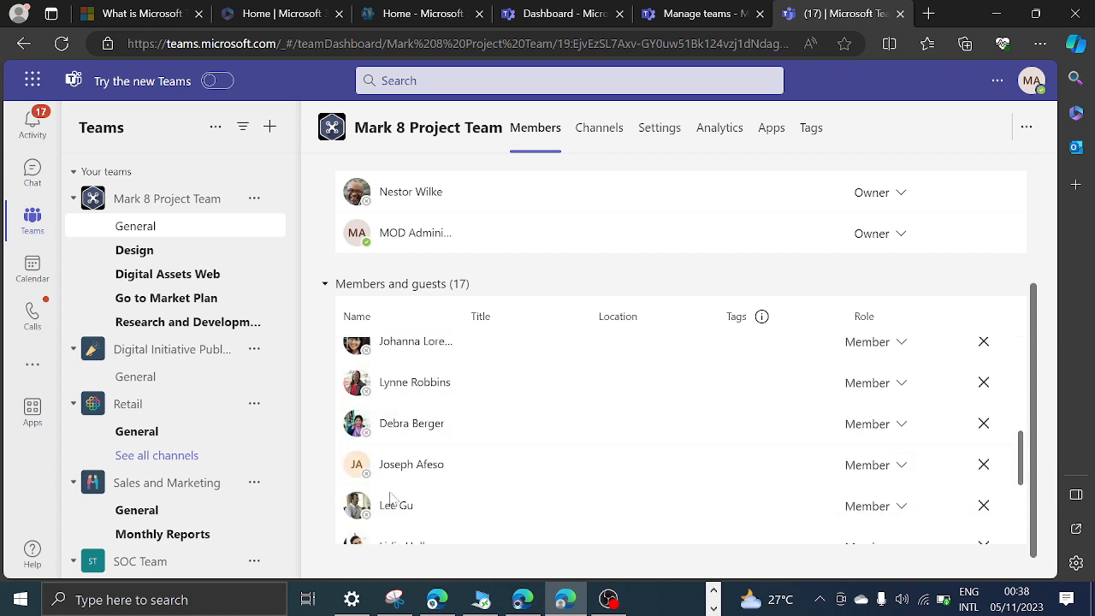
click(902, 466)
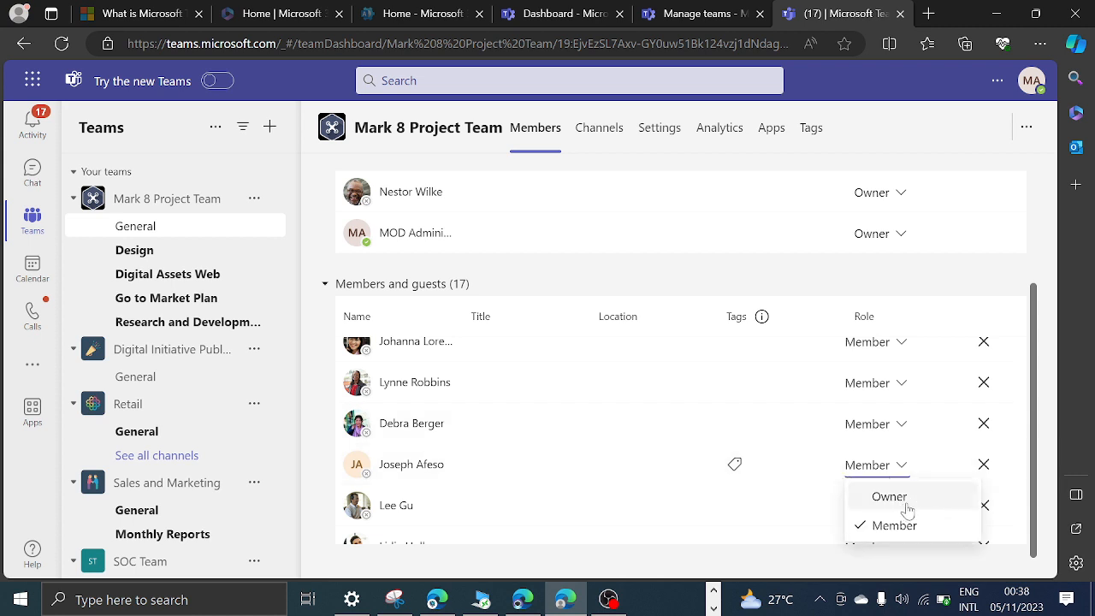
click(674, 206)
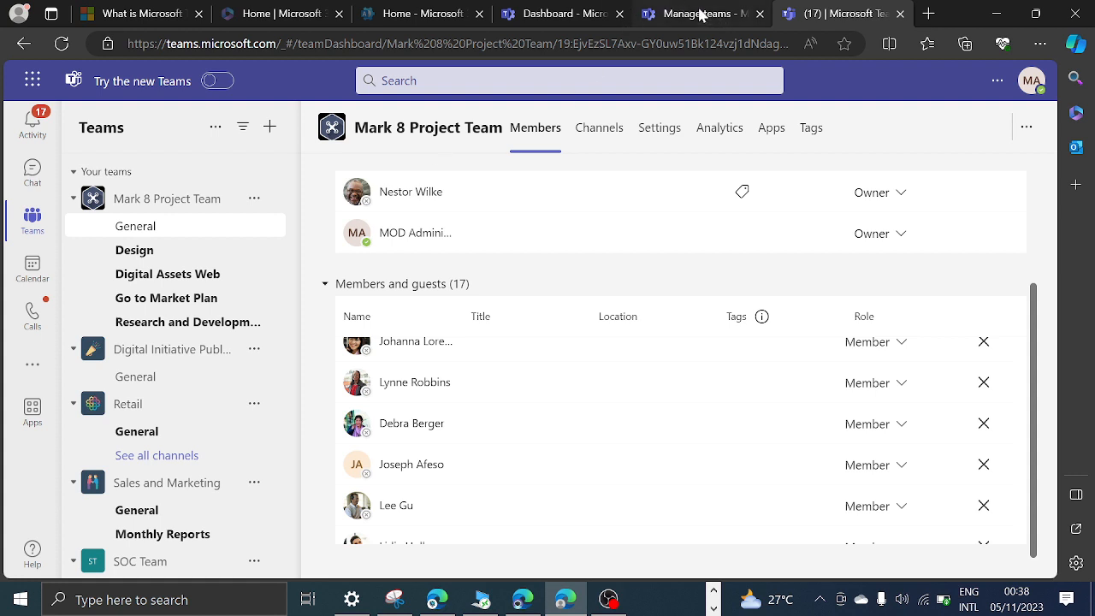
Switch to the Teams admin center and open the Task Group team from the Manage teams list.
click(695, 13)
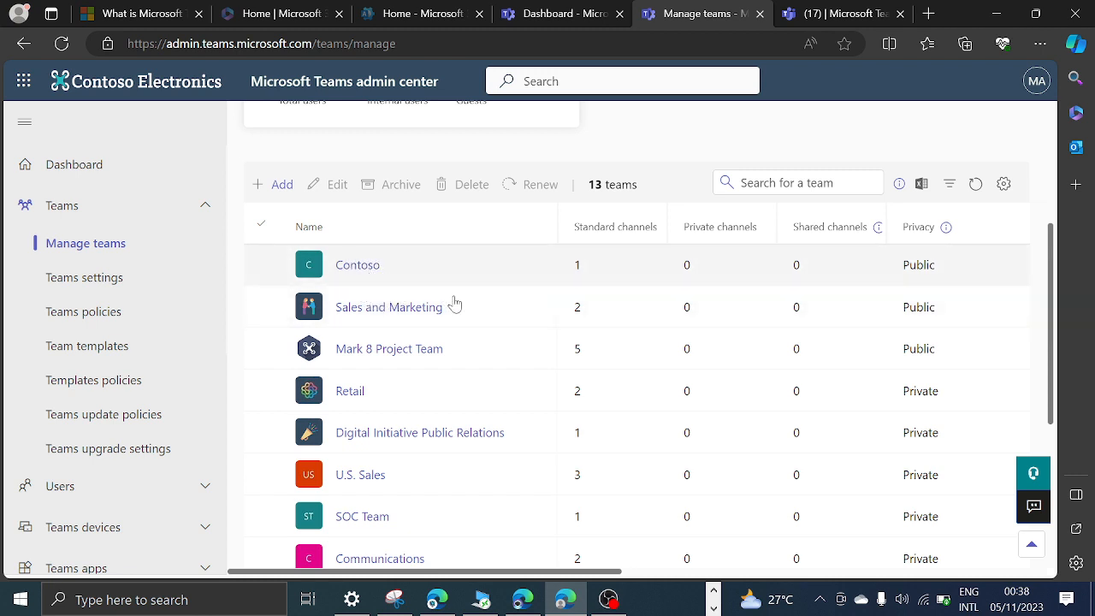
scroll(404, 325, down, 3)
scroll(402, 325, down, 2)
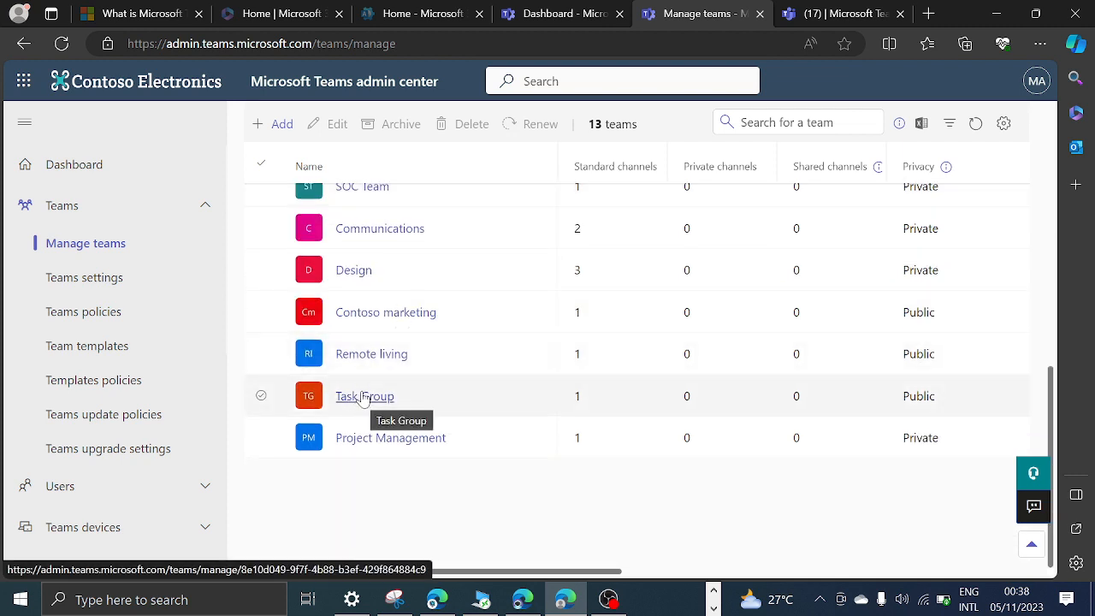
click(363, 399)
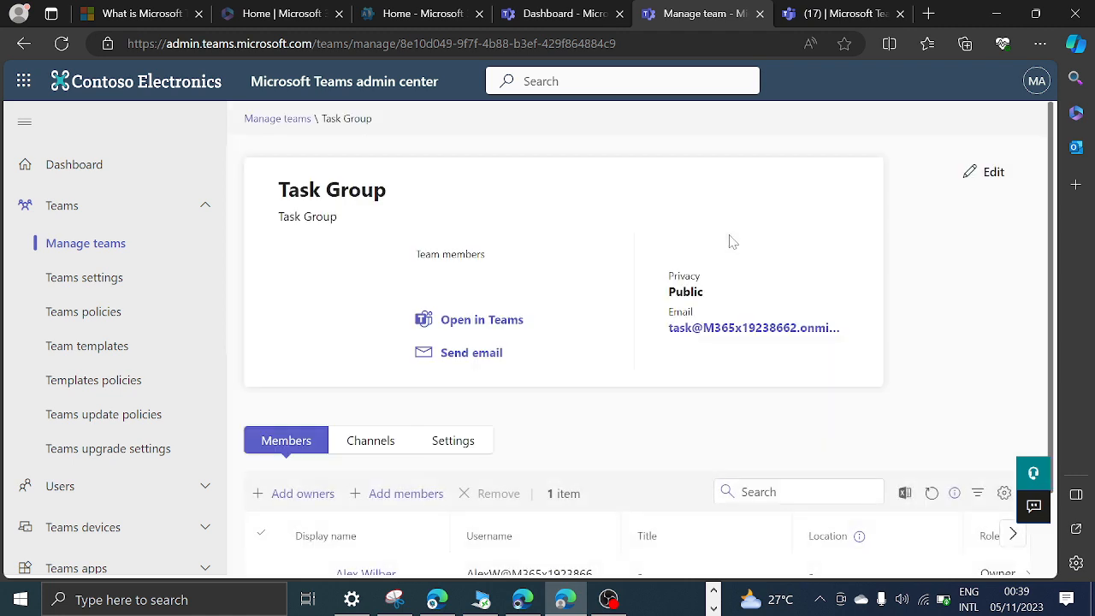
Try to change the role of the Task Group's only owner to Member, and dismiss the resulting notification.
scroll(488, 312, down, 2)
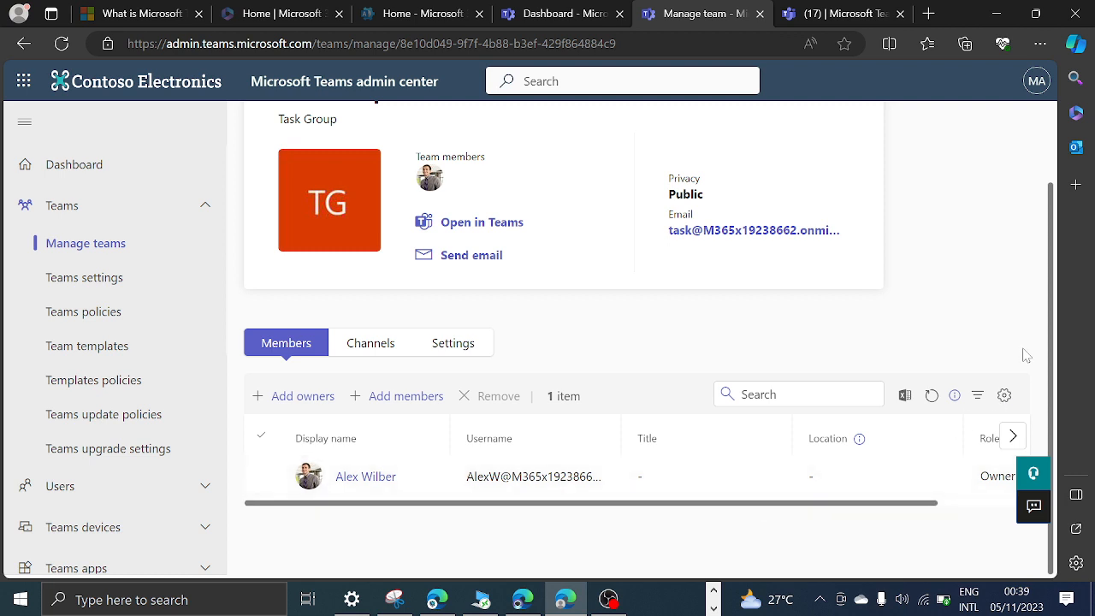
drag(1048, 336, 1077, 412)
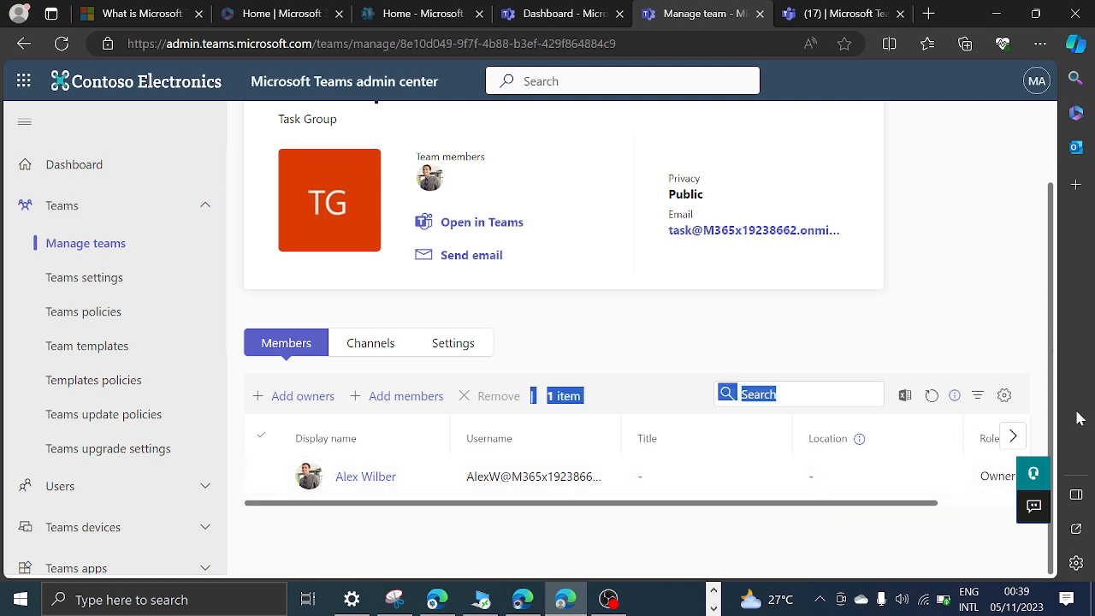
click(923, 288)
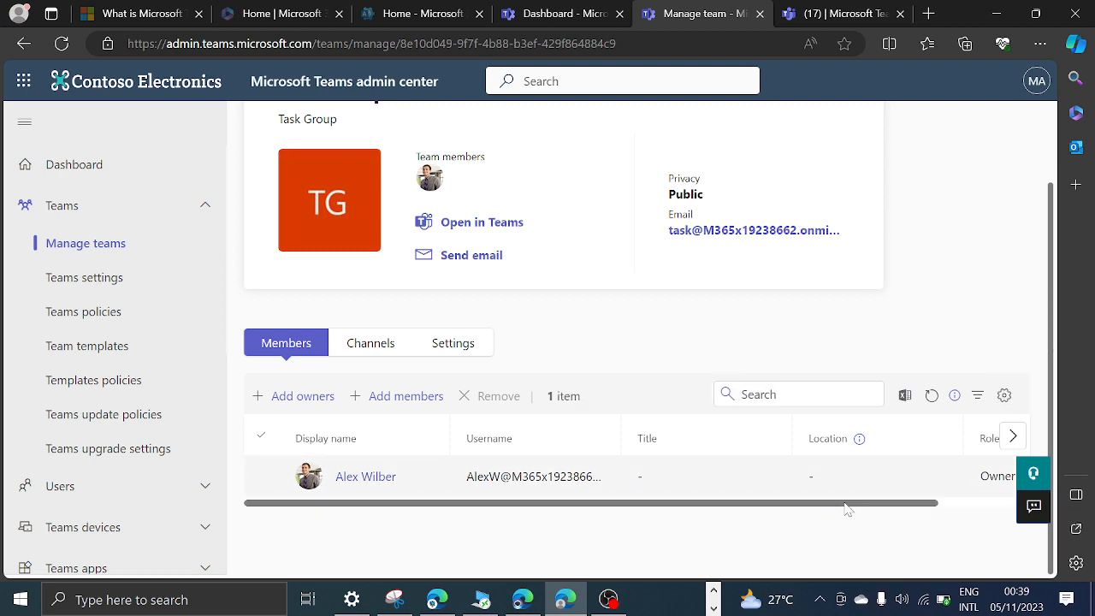
drag(847, 504, 971, 527)
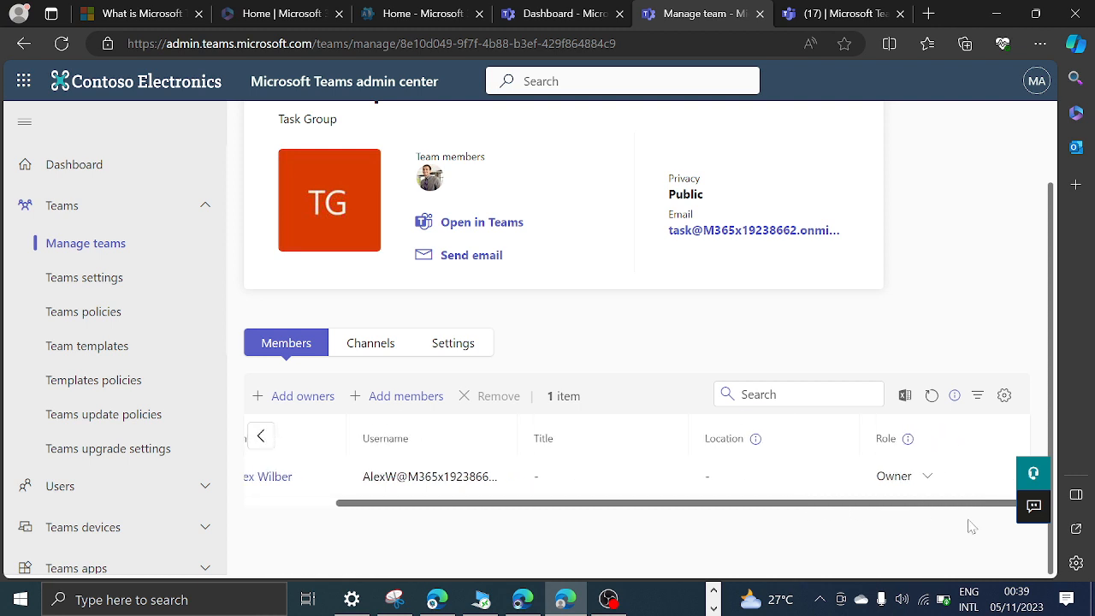
click(929, 477)
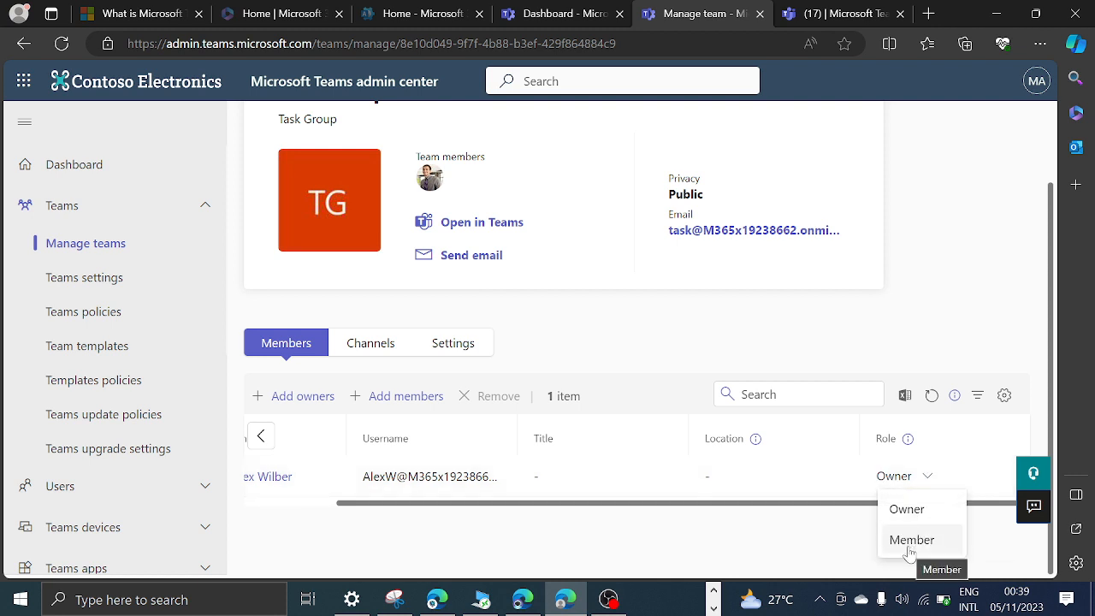
click(909, 544)
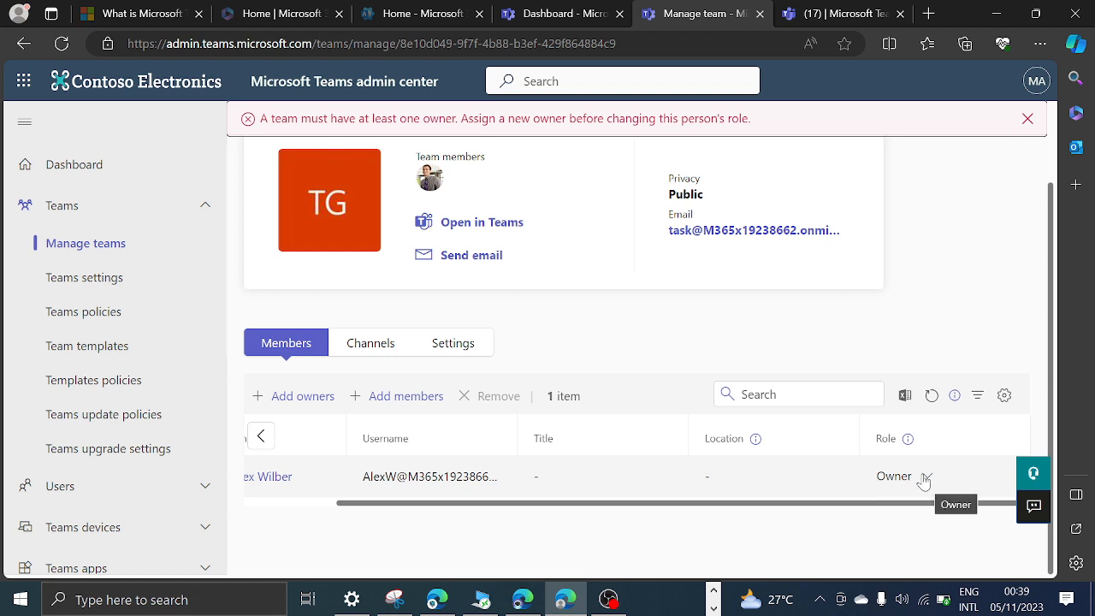
drag(270, 118, 514, 119)
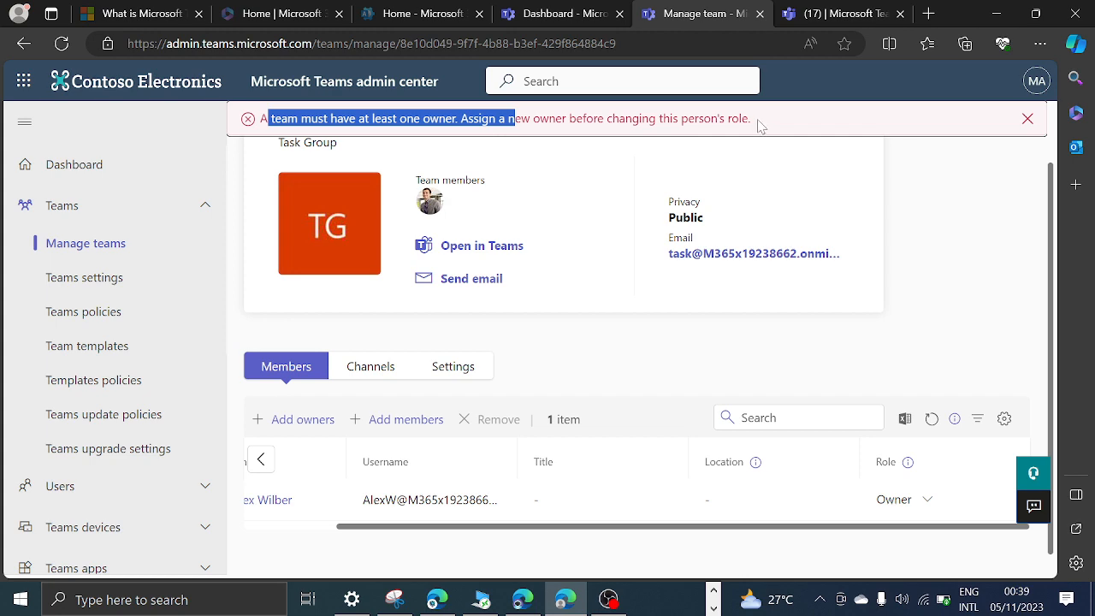
drag(761, 127, 243, 95)
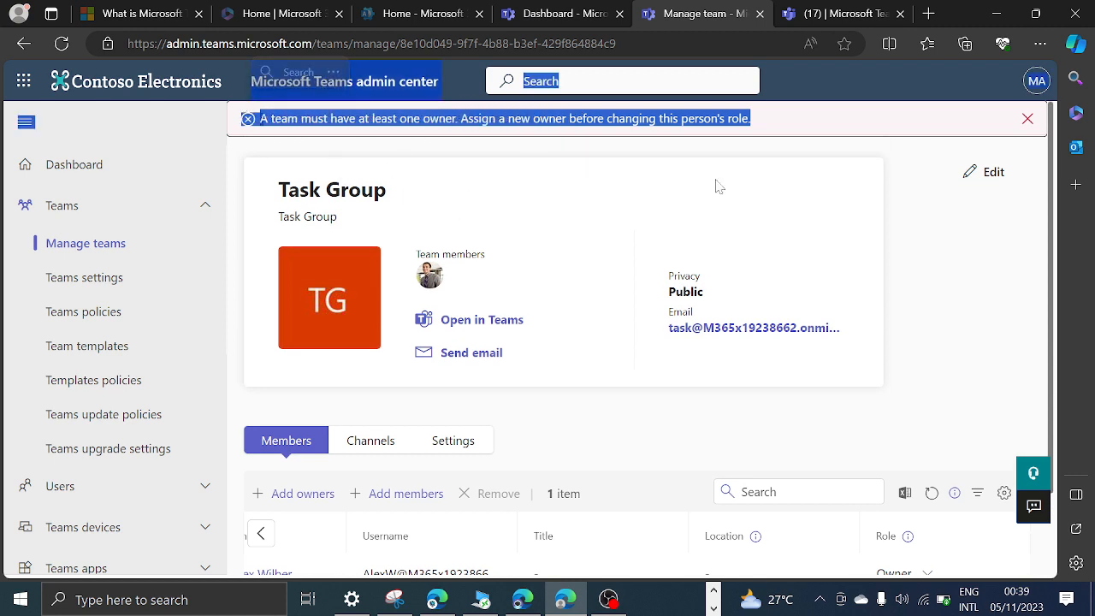
click(932, 265)
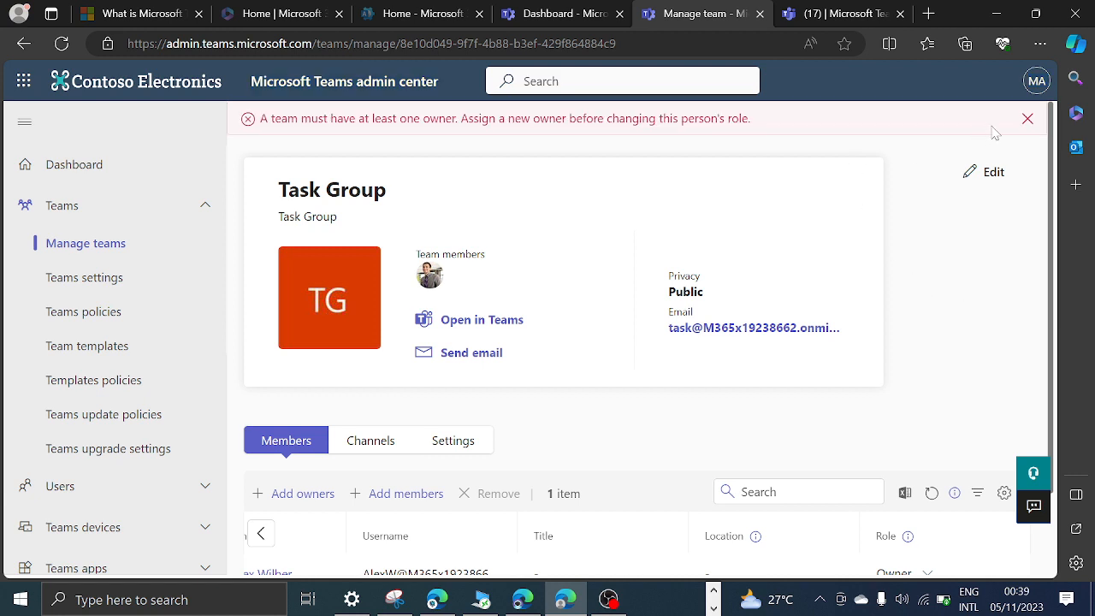
click(1026, 119)
Add a person from the organization to the Task Group as a member by searching for "va".
scroll(431, 368, down, 1)
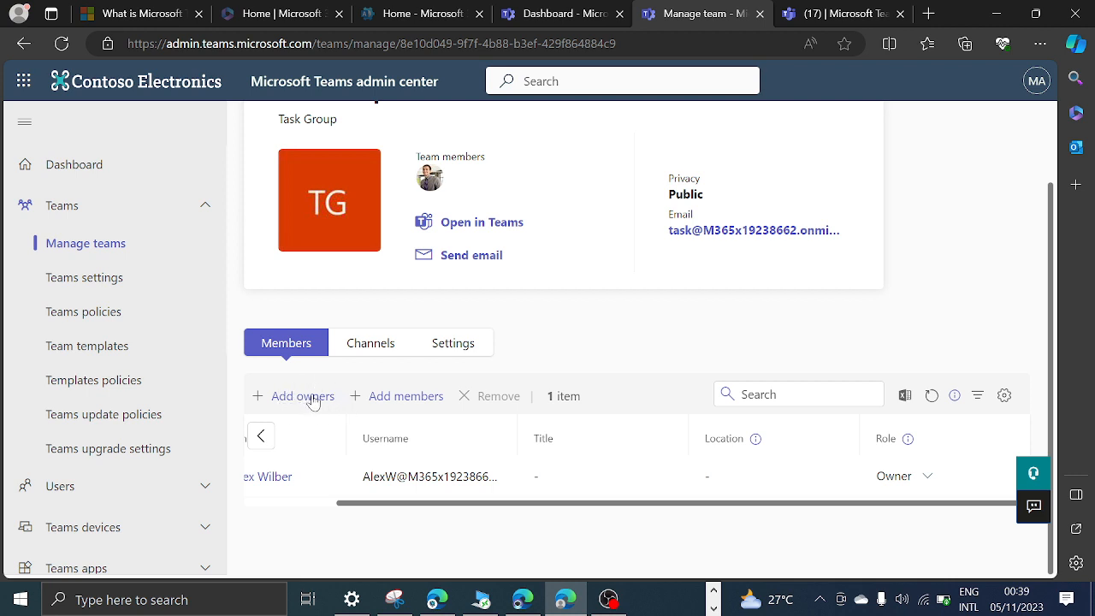
click(408, 398)
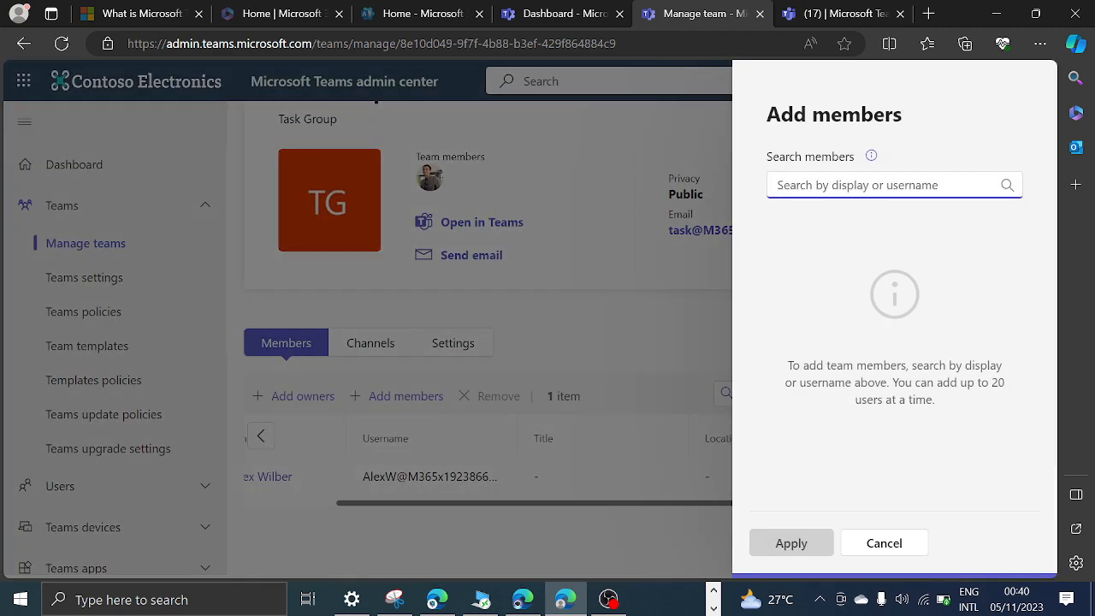
text(va)
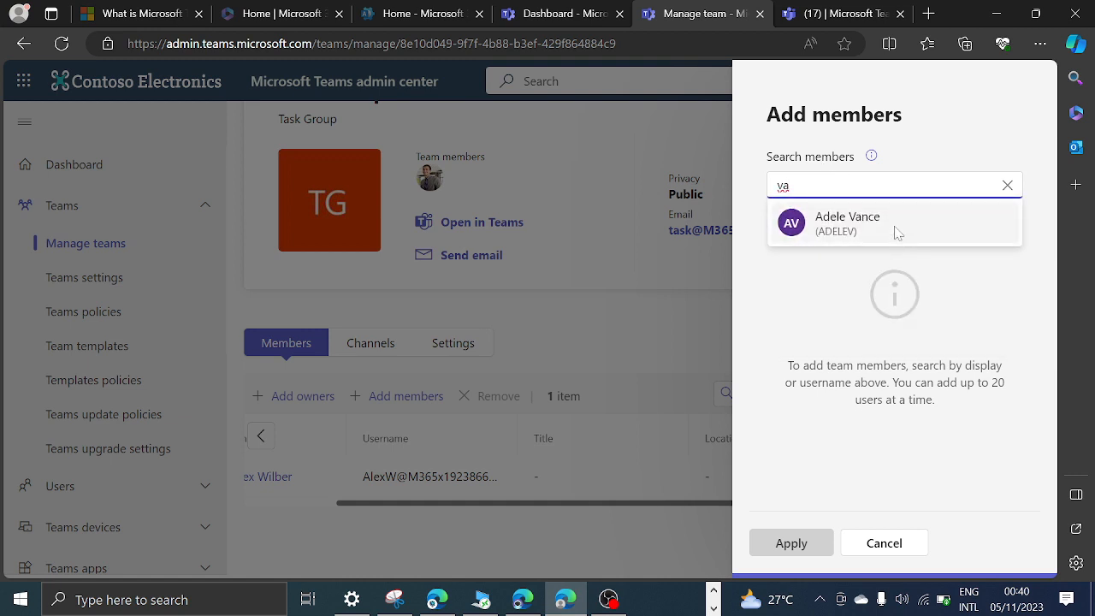
click(896, 230)
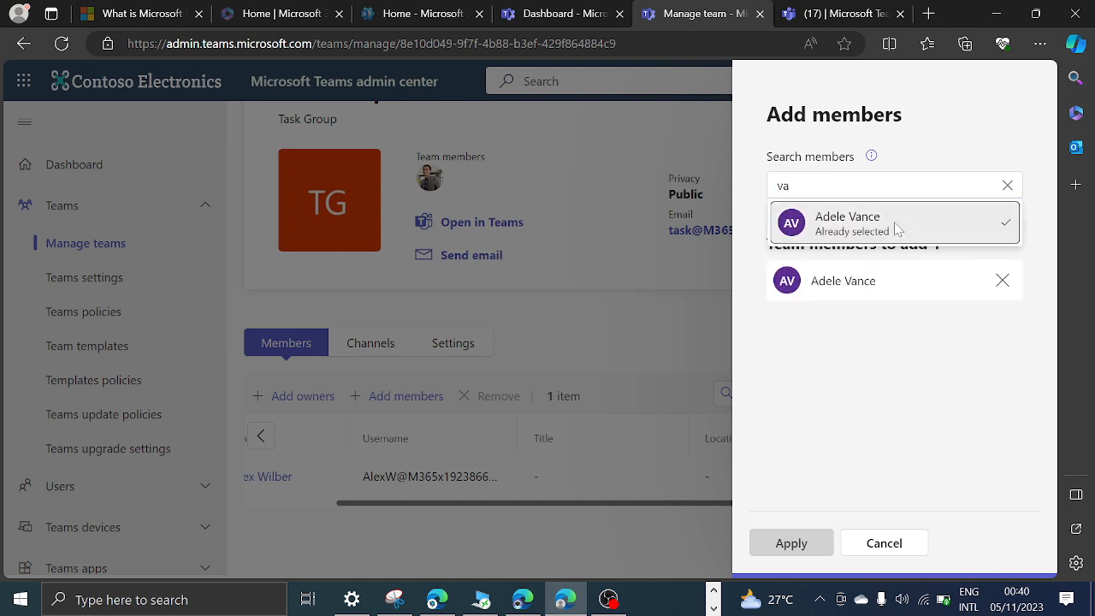
click(809, 547)
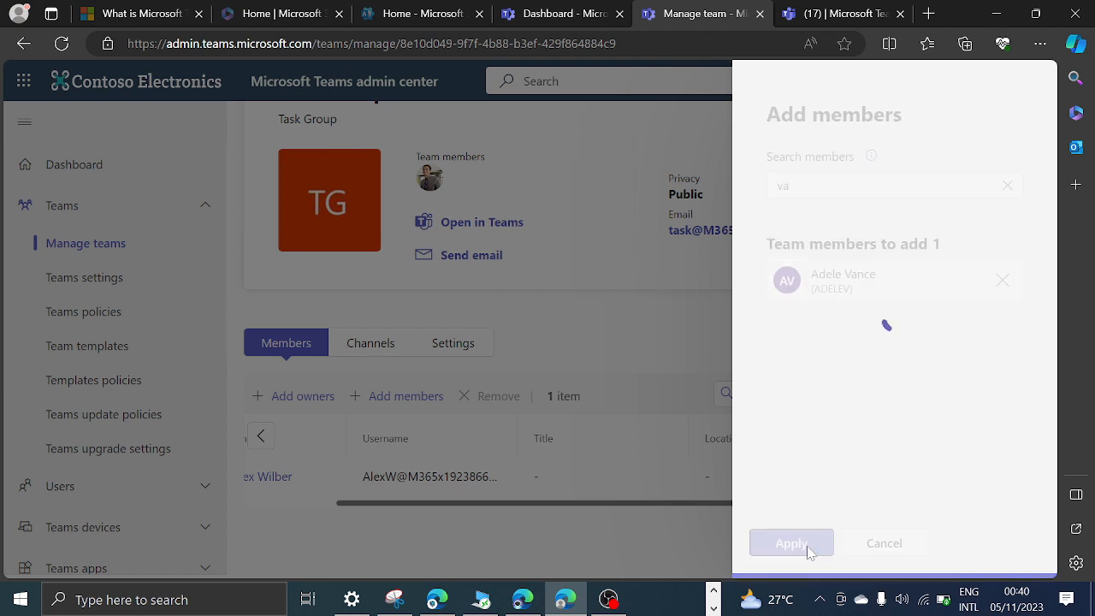
Set the newly added Task Group member's role to Owner and confirm the change.
scroll(496, 395, down, 1)
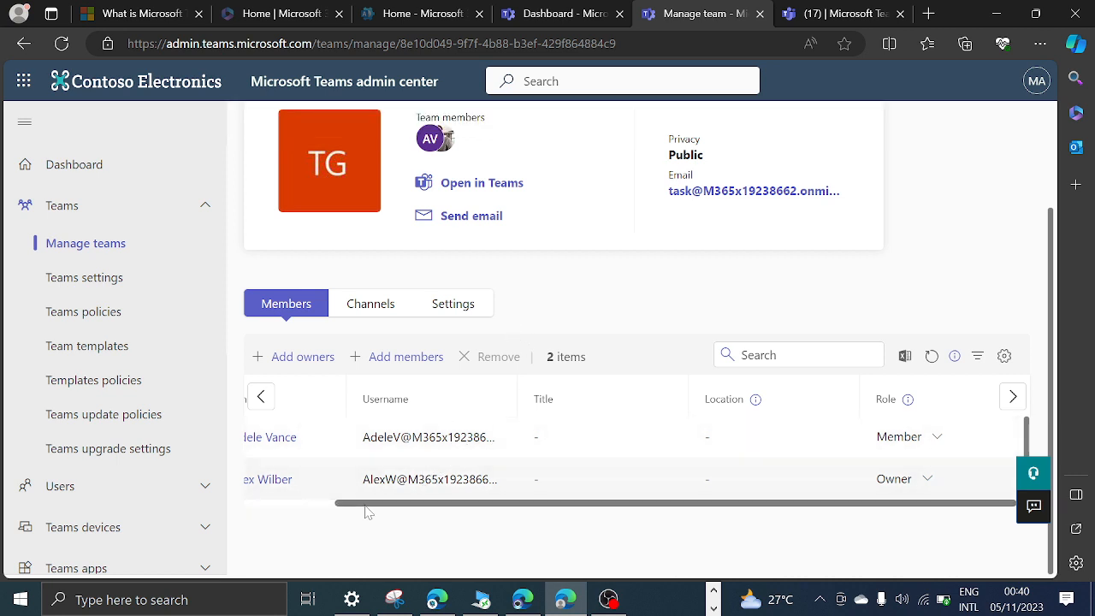
drag(342, 506, 265, 506)
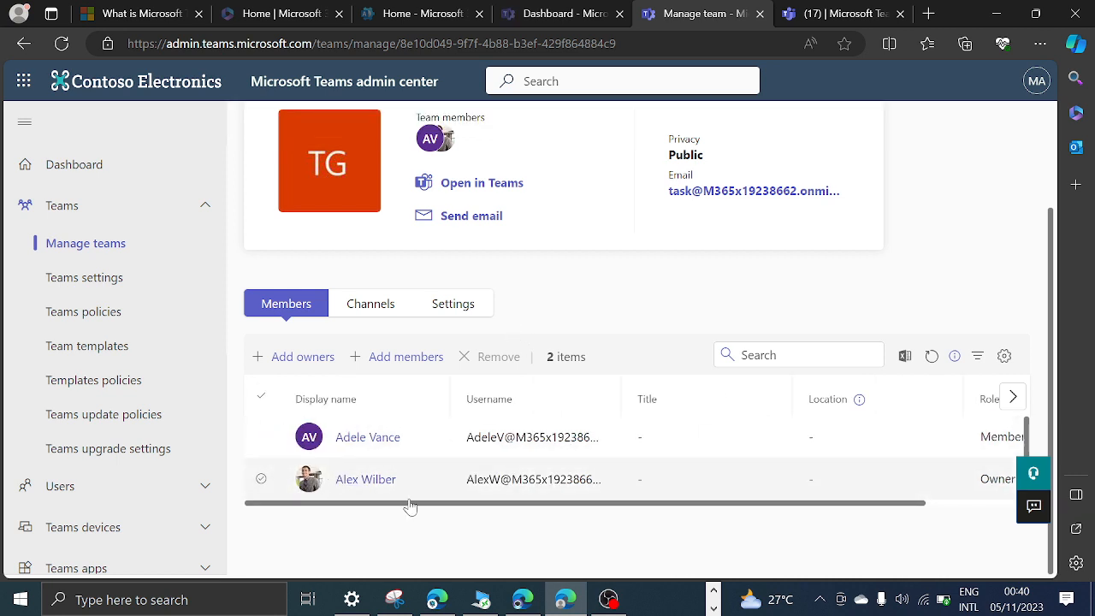
drag(408, 505, 584, 498)
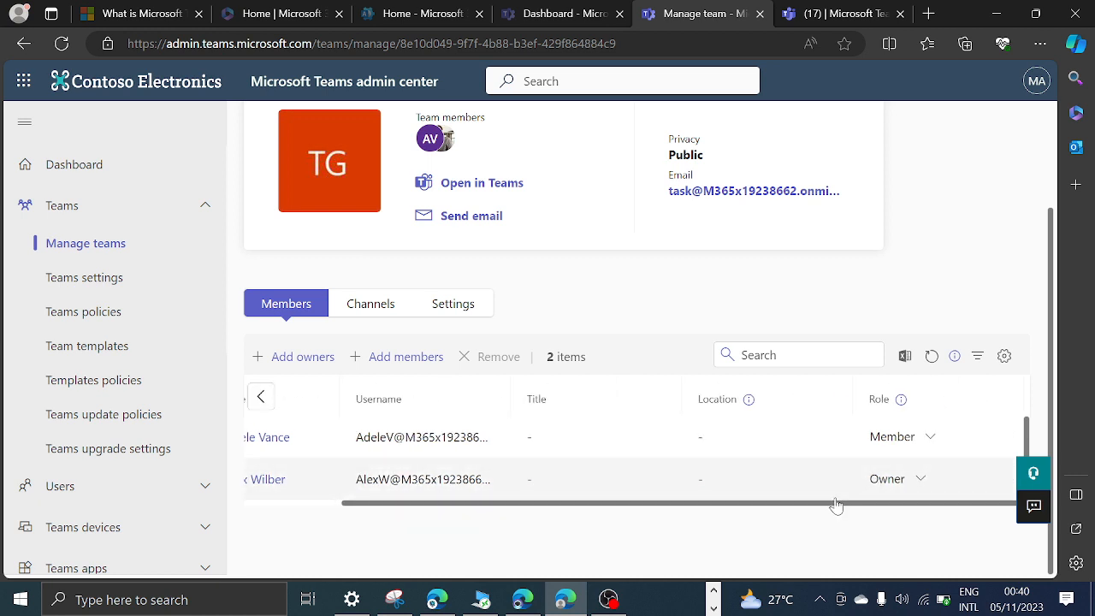
click(931, 438)
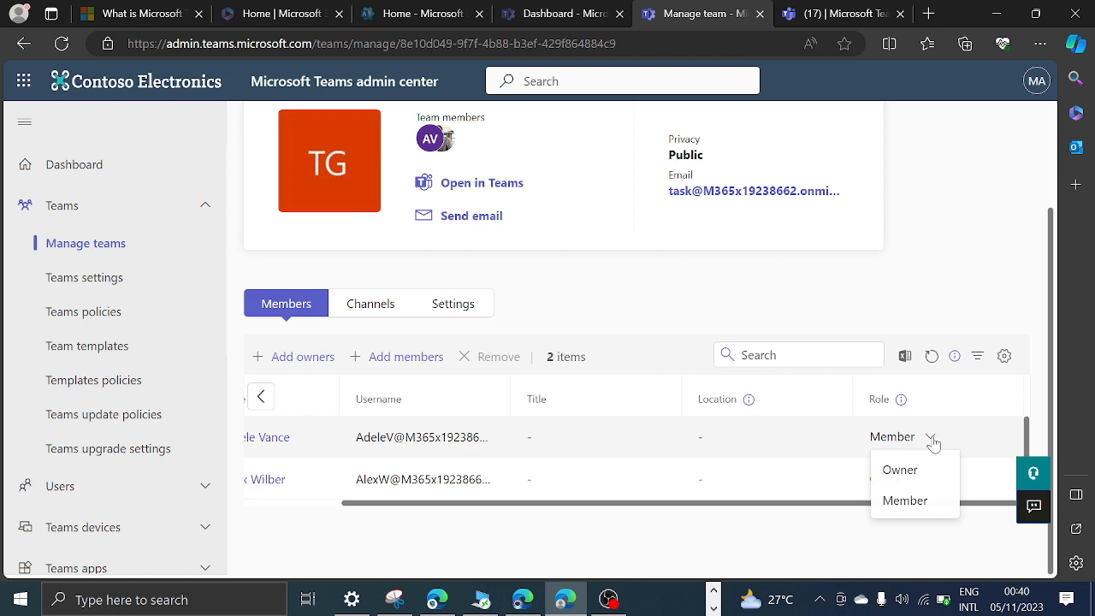
click(898, 470)
click(597, 363)
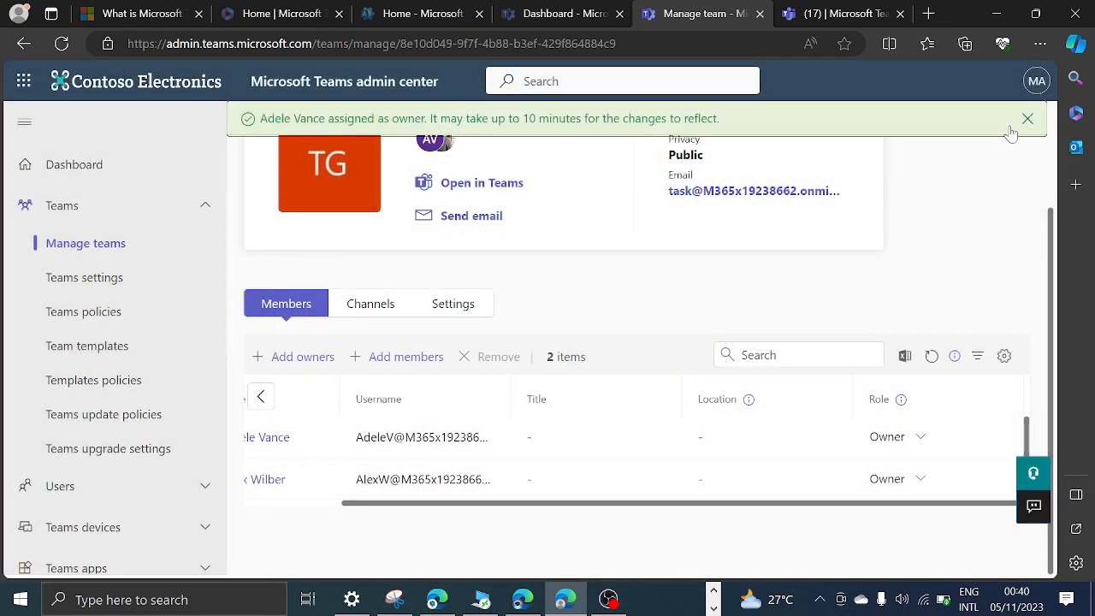
Set the original Task Group owner's role to Member and confirm the change.
click(920, 479)
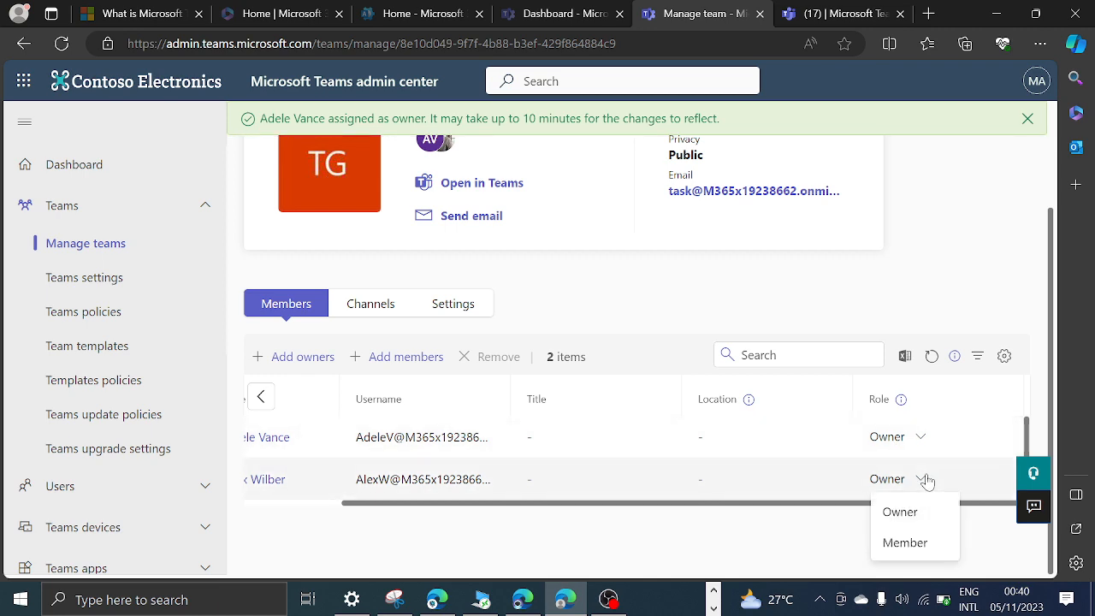
click(905, 543)
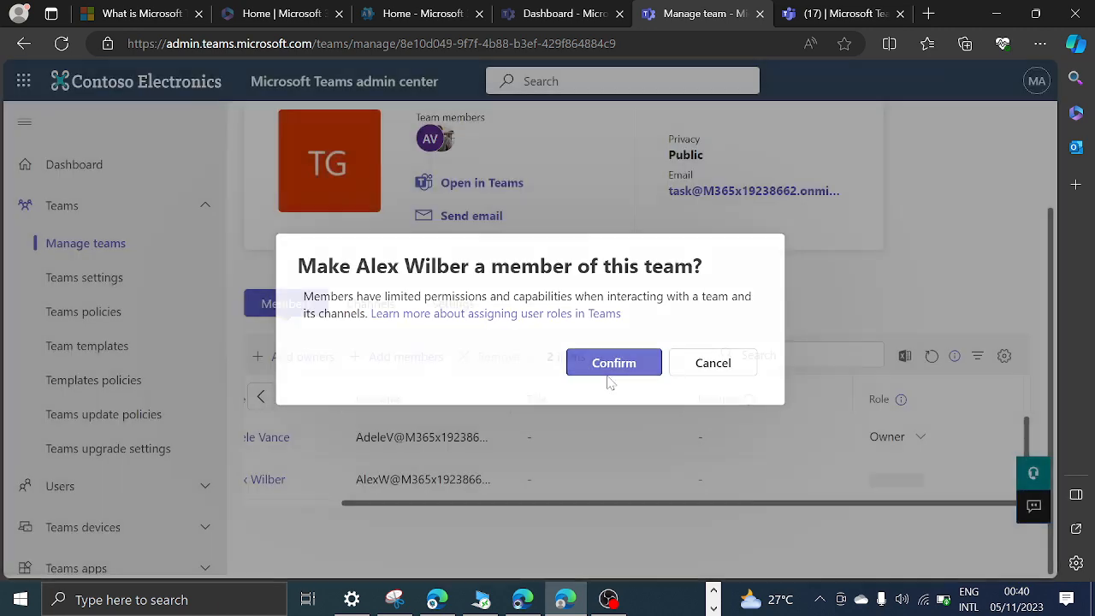
click(615, 363)
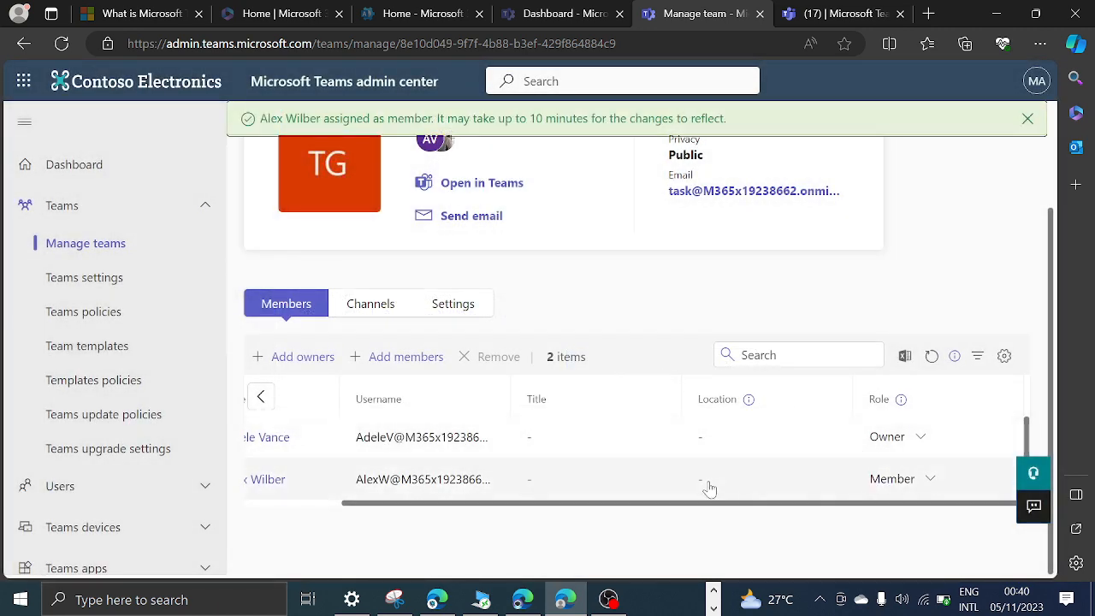
drag(707, 506, 440, 505)
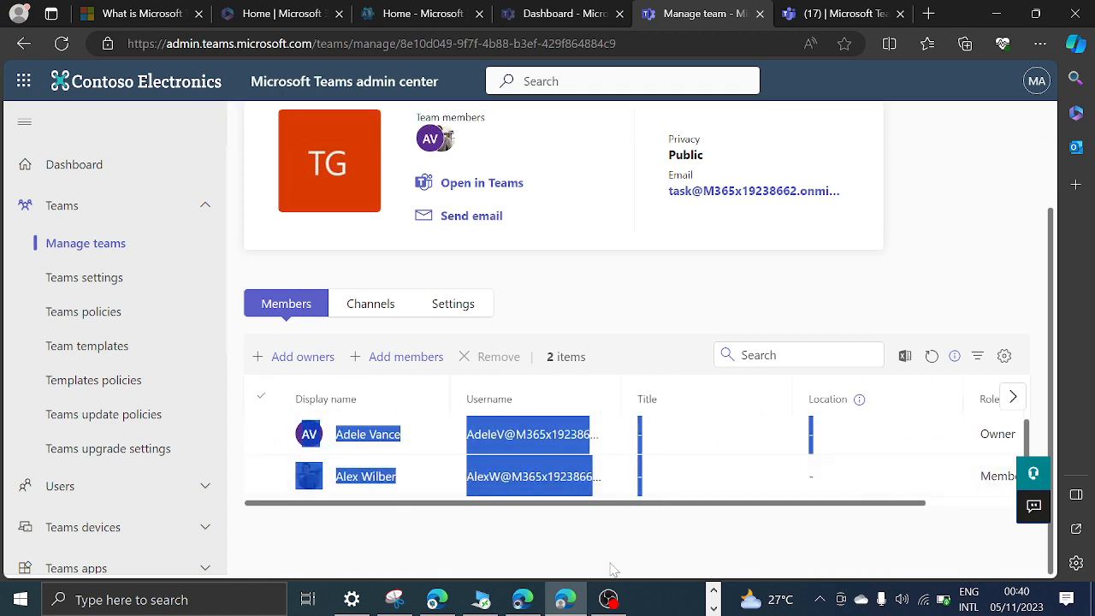
click(635, 546)
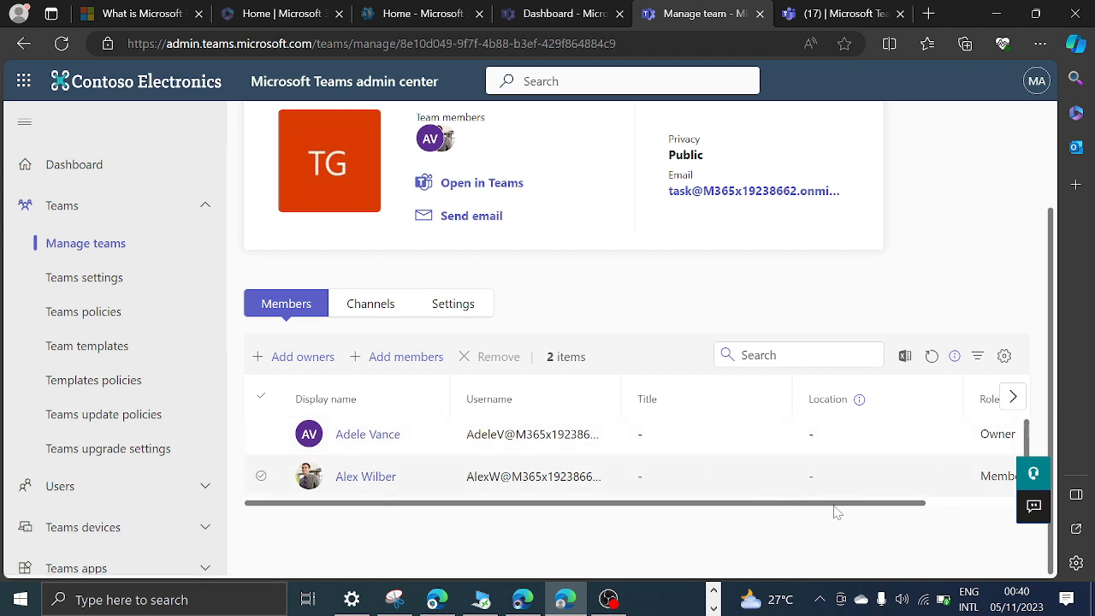
Select the Task Group person with the Member role, open the removal confirmation and cancel it.
drag(835, 506, 945, 503)
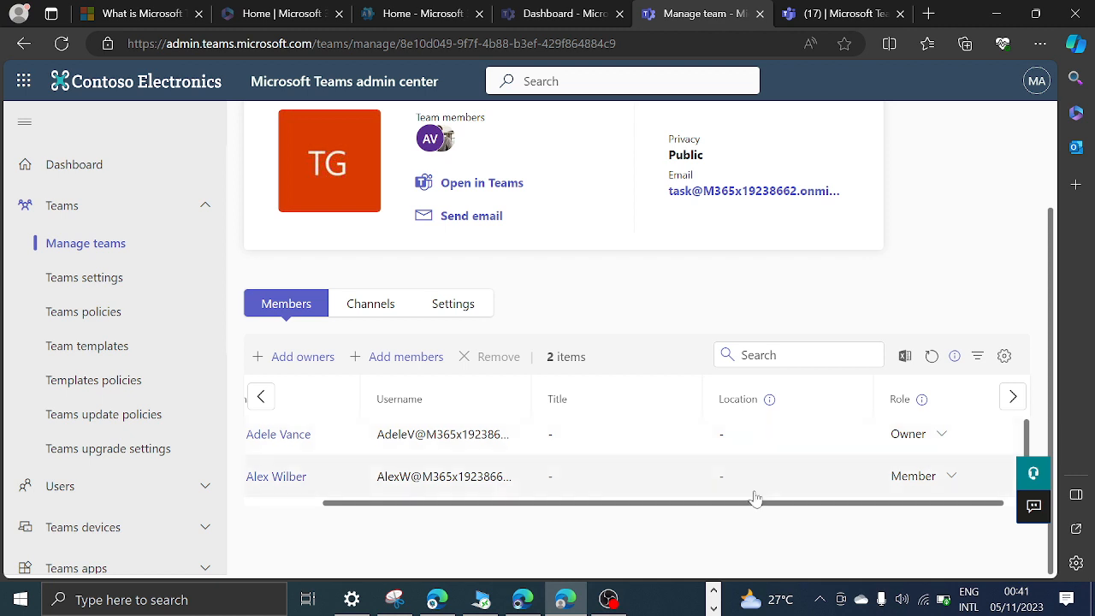
click(723, 491)
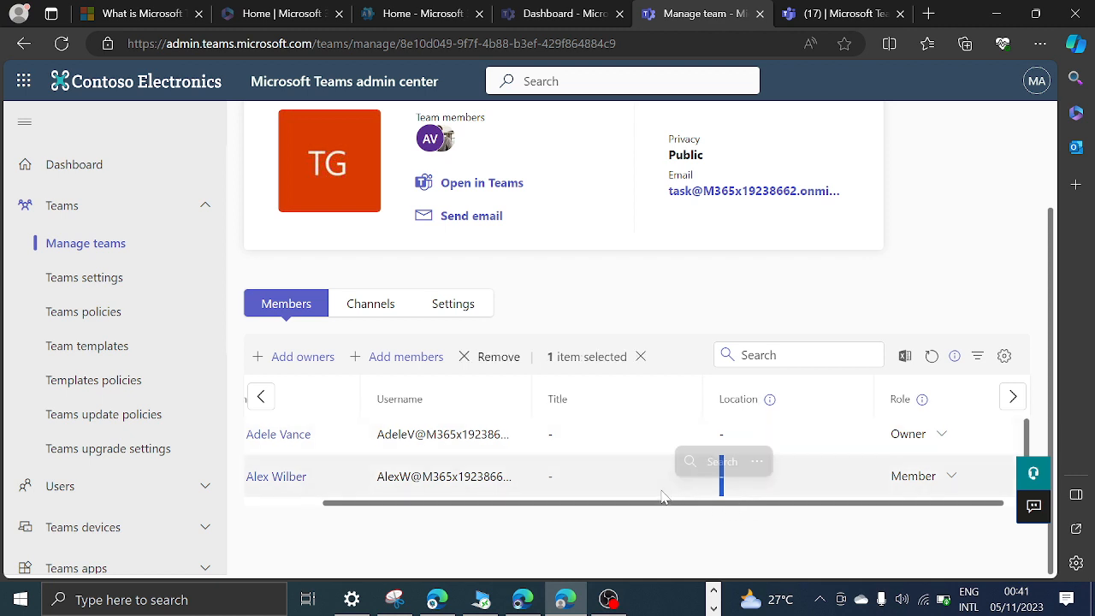
drag(610, 512, 480, 510)
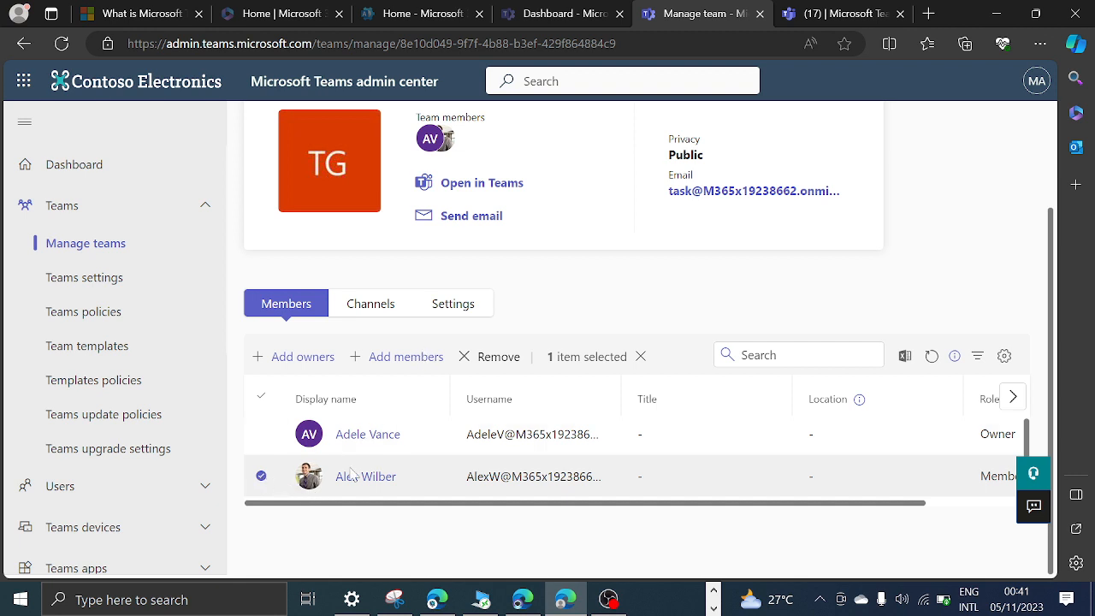
click(260, 477)
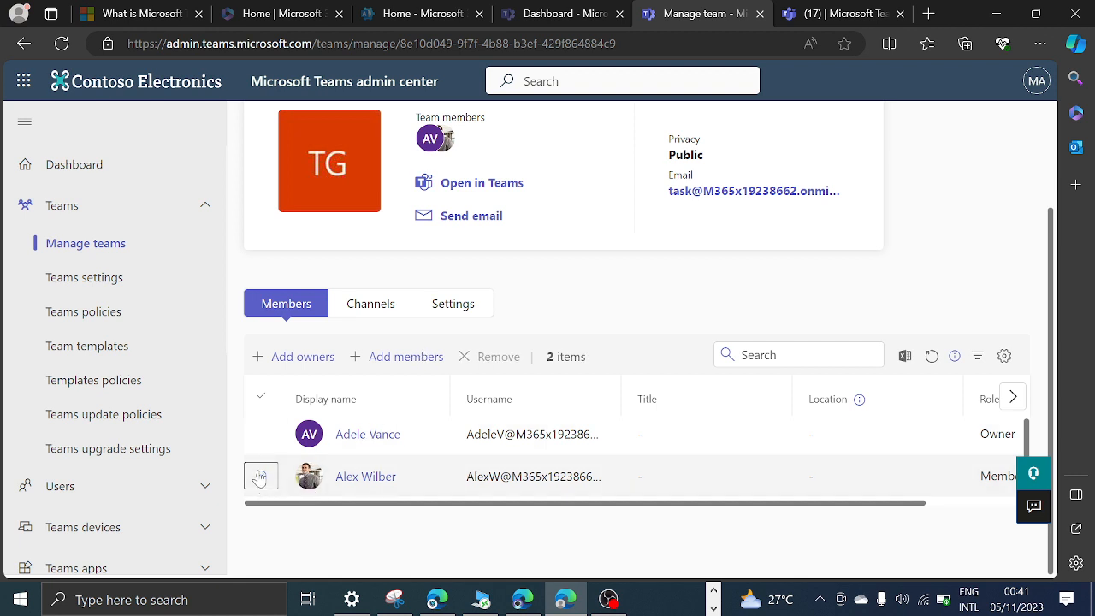
click(260, 477)
click(505, 359)
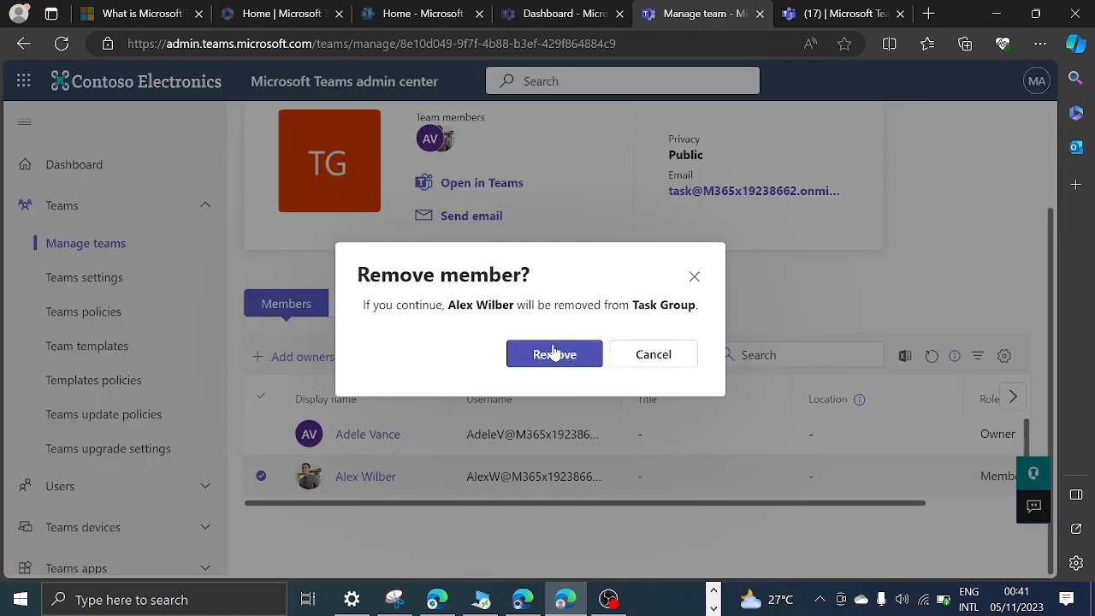
click(698, 274)
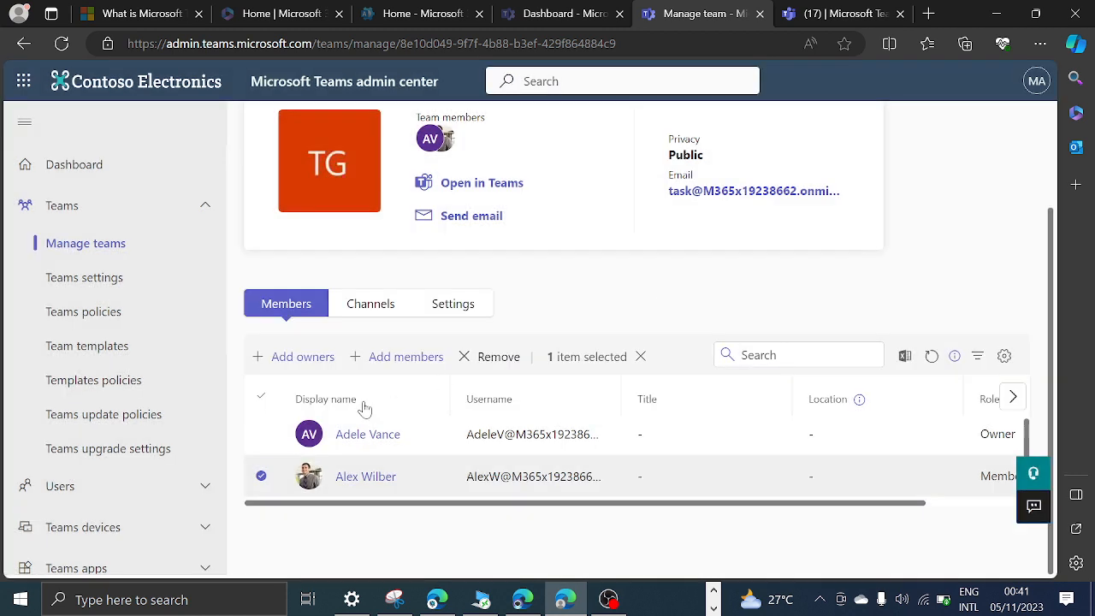
Try to remove the Task Group's only owner, and close the removal dialog.
click(263, 435)
click(261, 476)
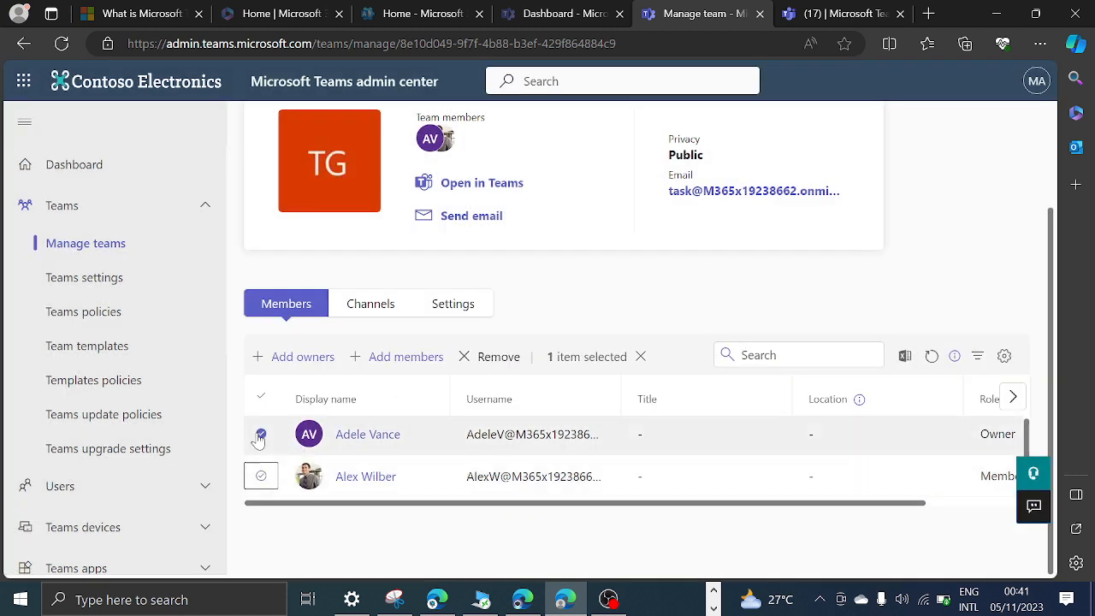
click(508, 360)
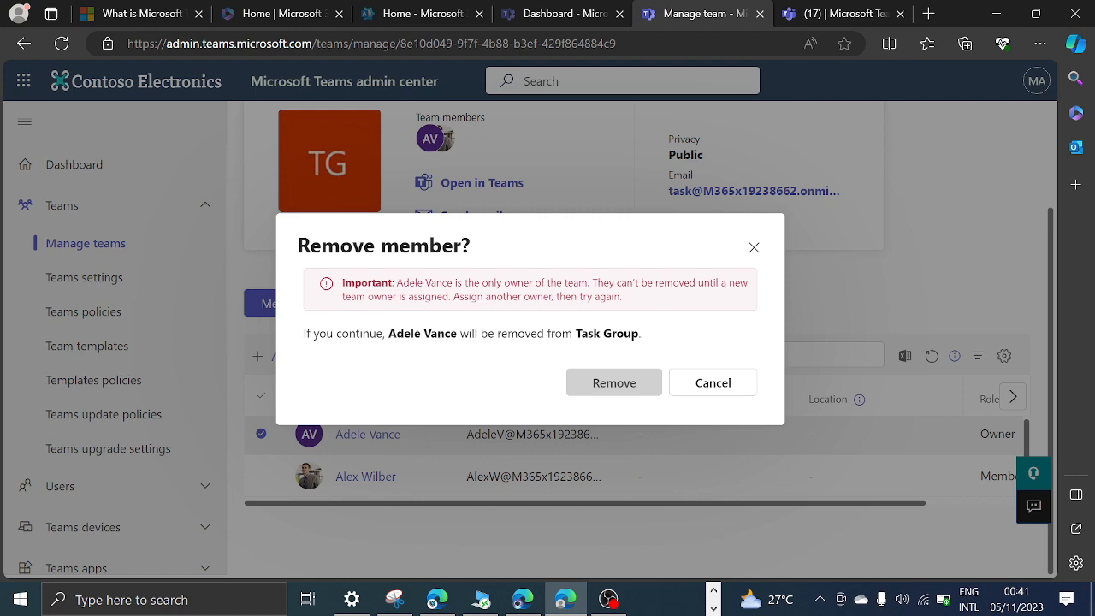
click(754, 248)
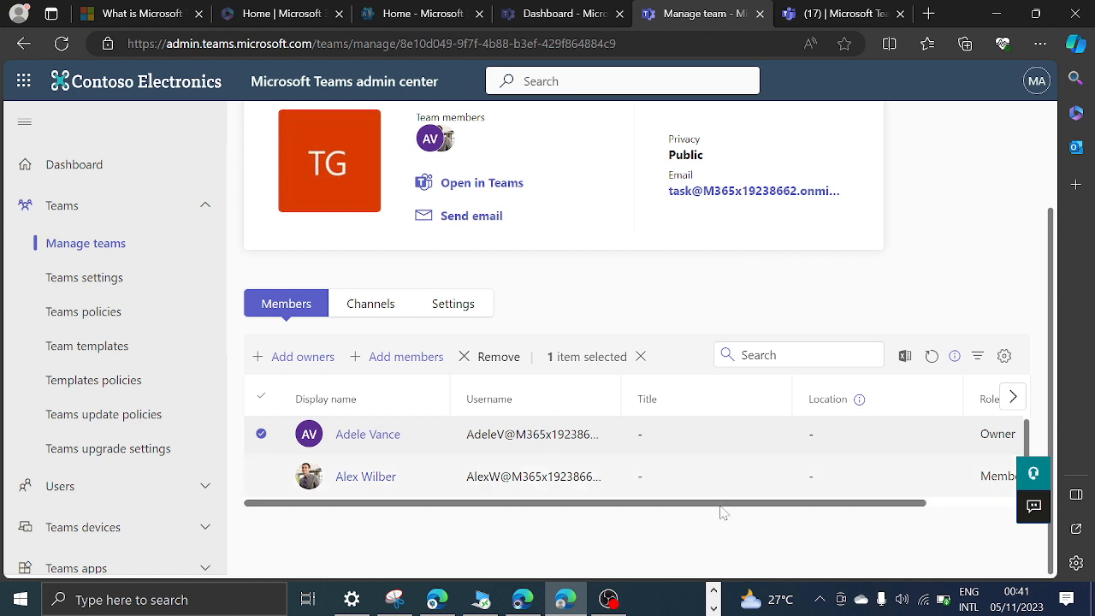
Check the roles in the Task Group member list and switch back to the Mark 8 Project Team in Teams on the web.
drag(700, 503, 961, 521)
click(836, 516)
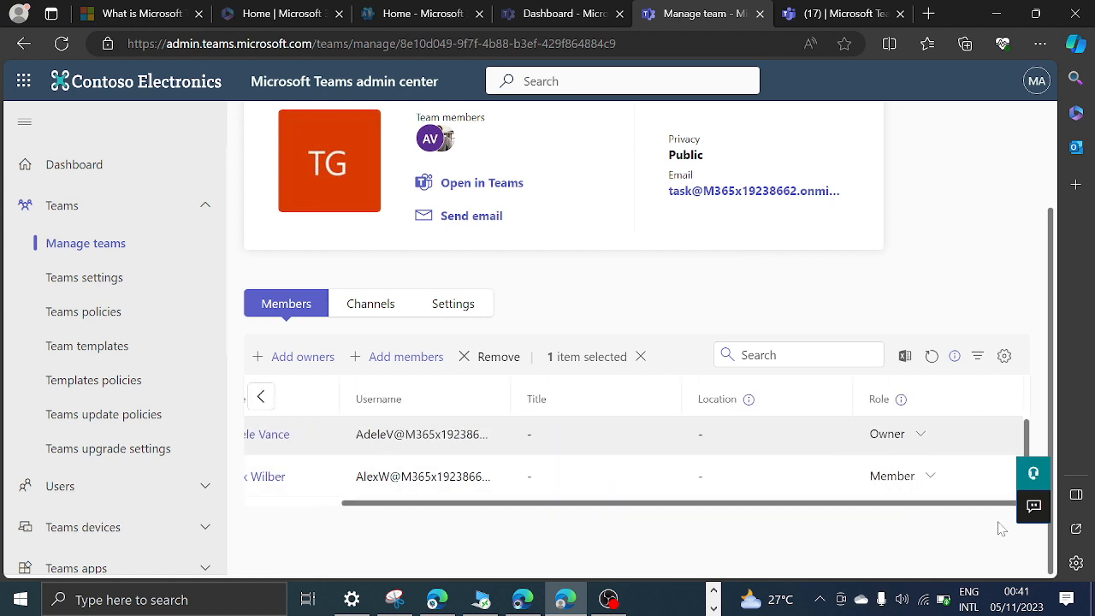
click(820, 12)
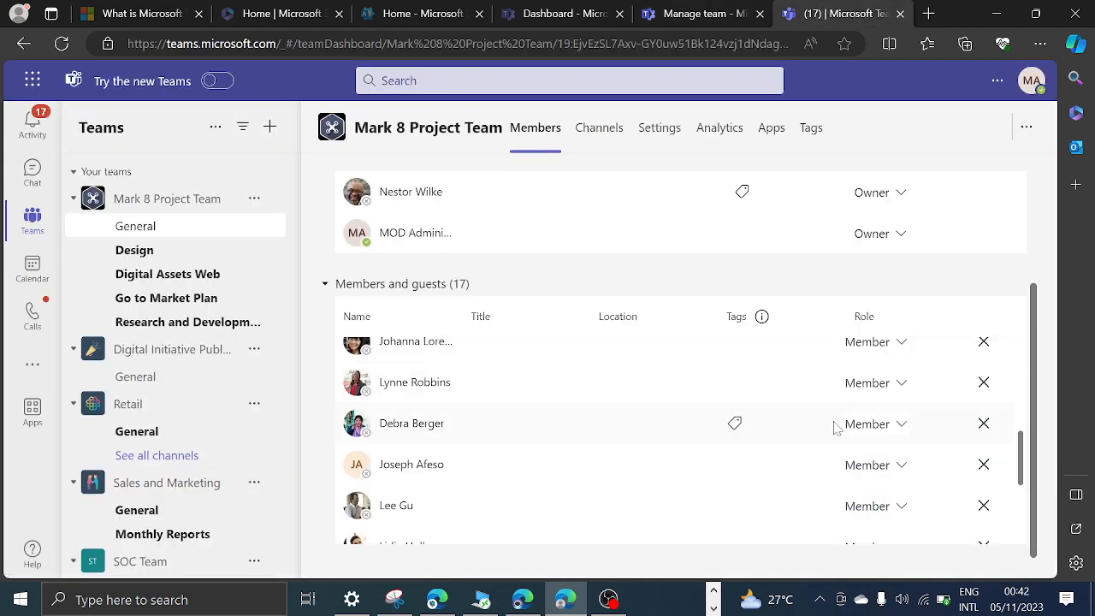
Open the member management page of the Digital Initiative Public Relations team and expand its owners and its members and guests lists.
click(253, 349)
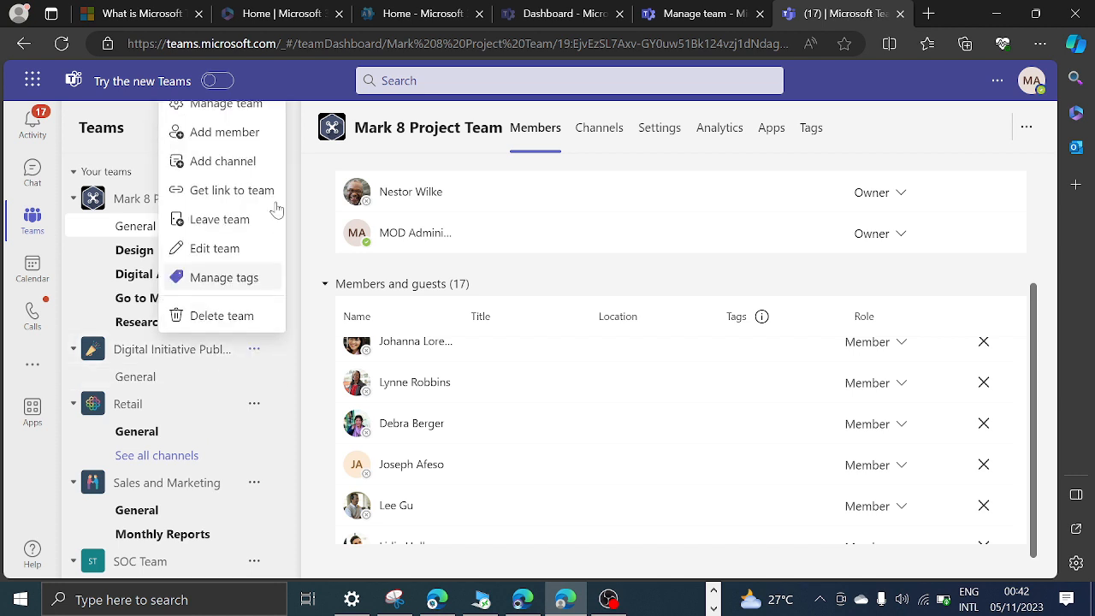
click(243, 103)
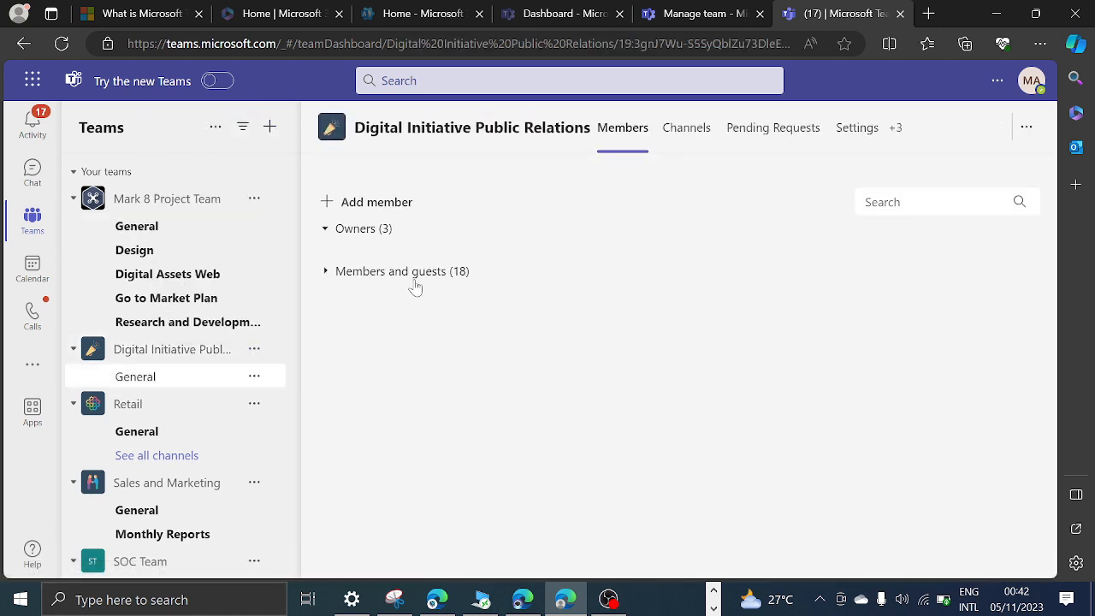
click(361, 233)
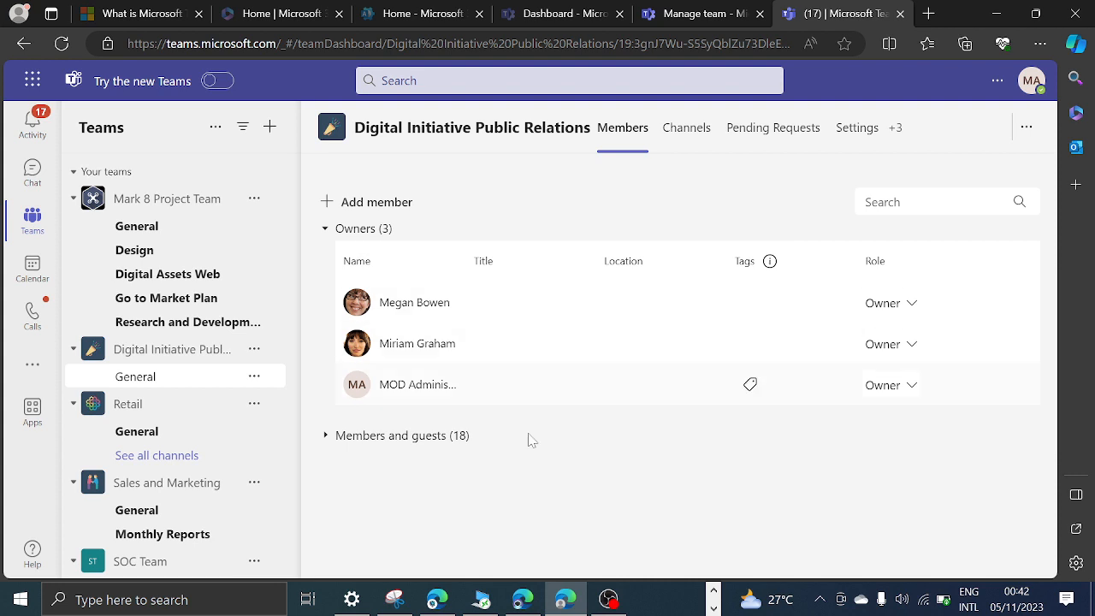
click(444, 426)
scroll(902, 343, down, 2)
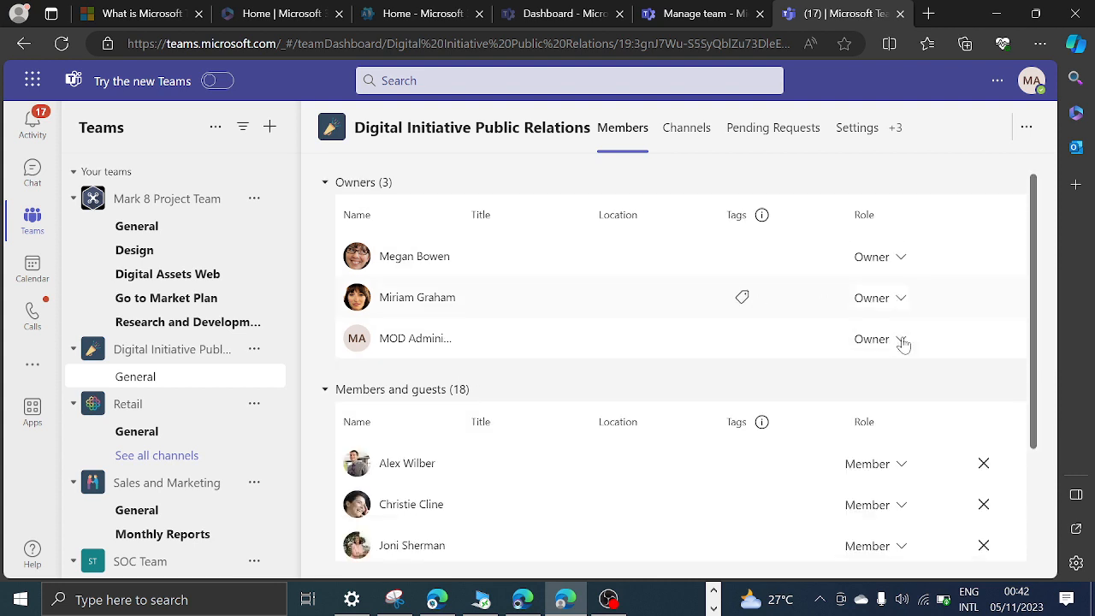
Set the MOD Administrator account's role to Member, try the same for the owner listed directly above it, and expand the owners list.
click(903, 272)
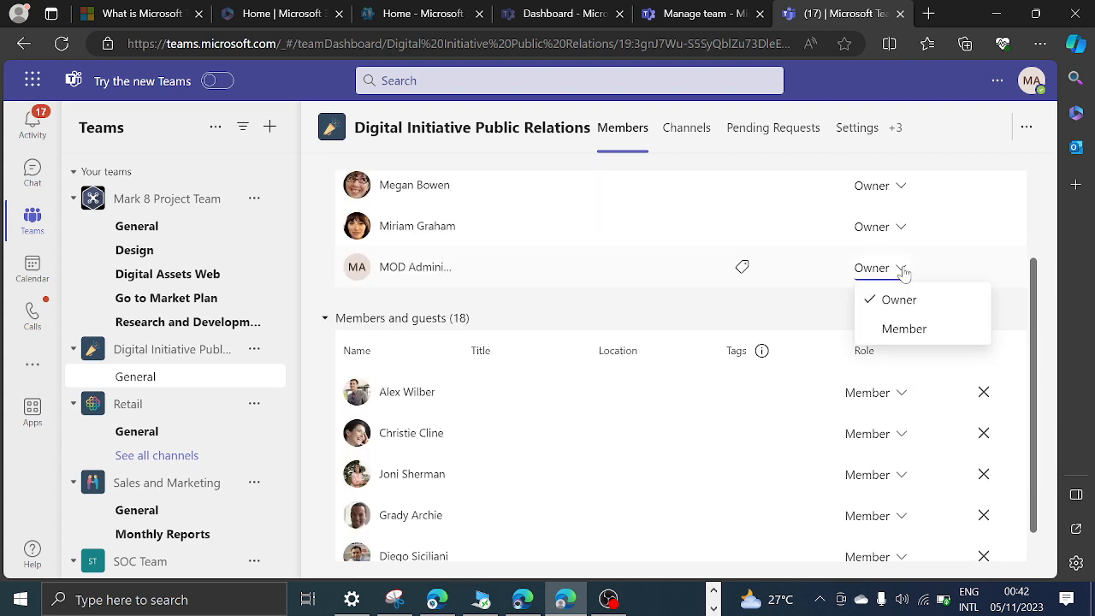
click(899, 326)
click(902, 238)
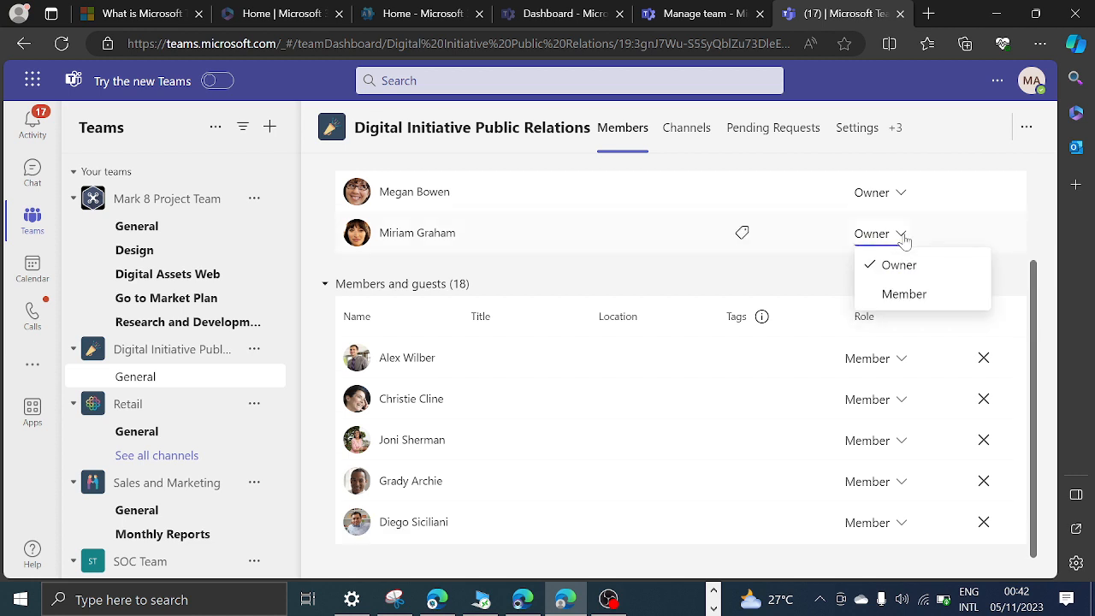
click(884, 295)
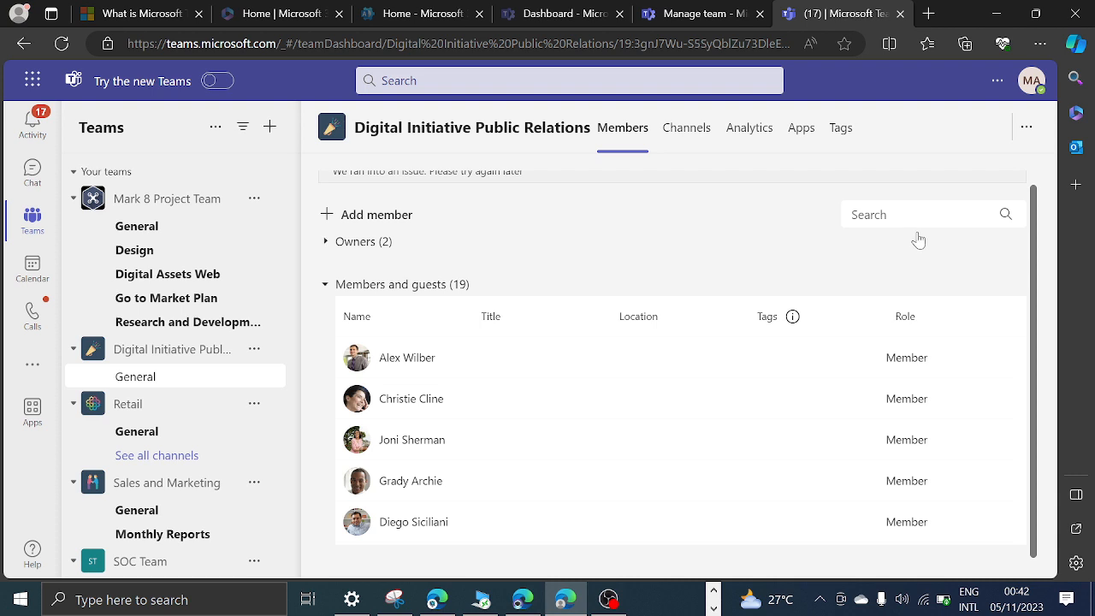
click(363, 254)
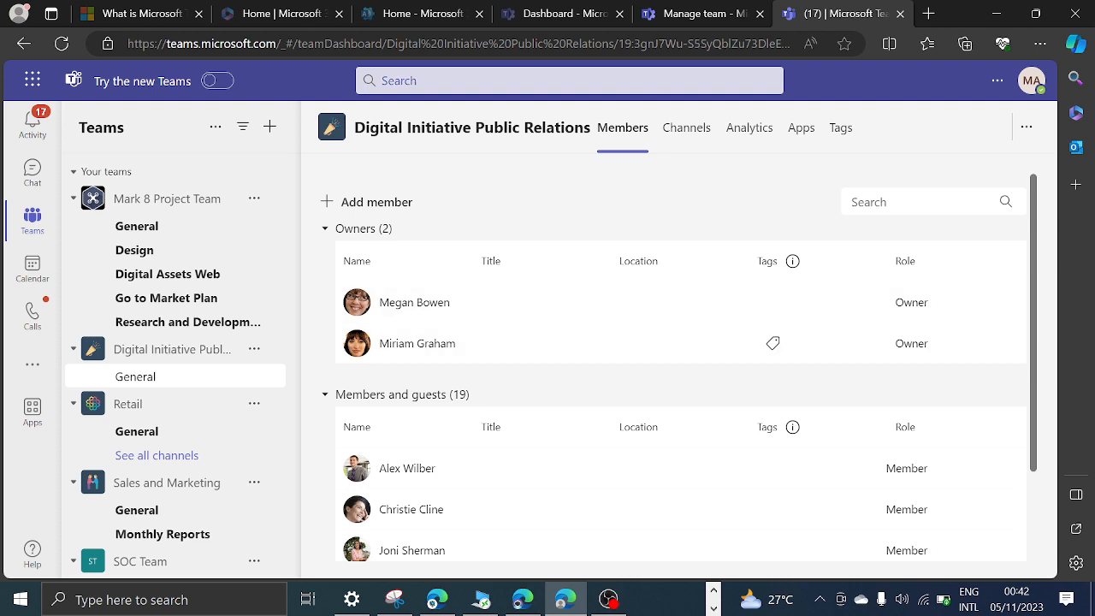
Switch to the Teams admin center and change the Task Group member's role to Owner, confirming the change.
click(682, 15)
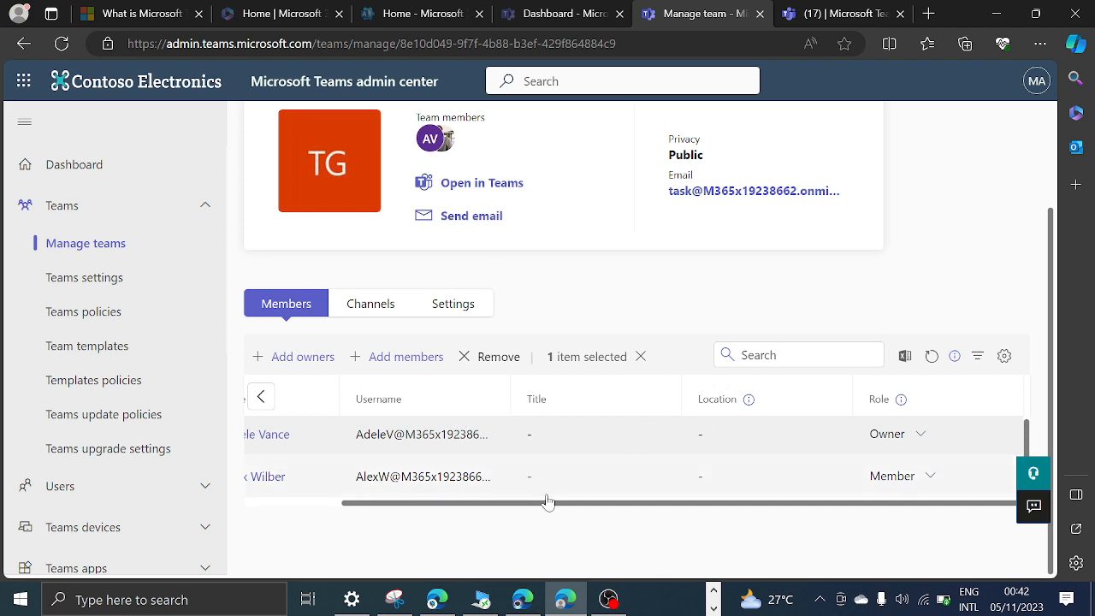
drag(553, 503, 342, 542)
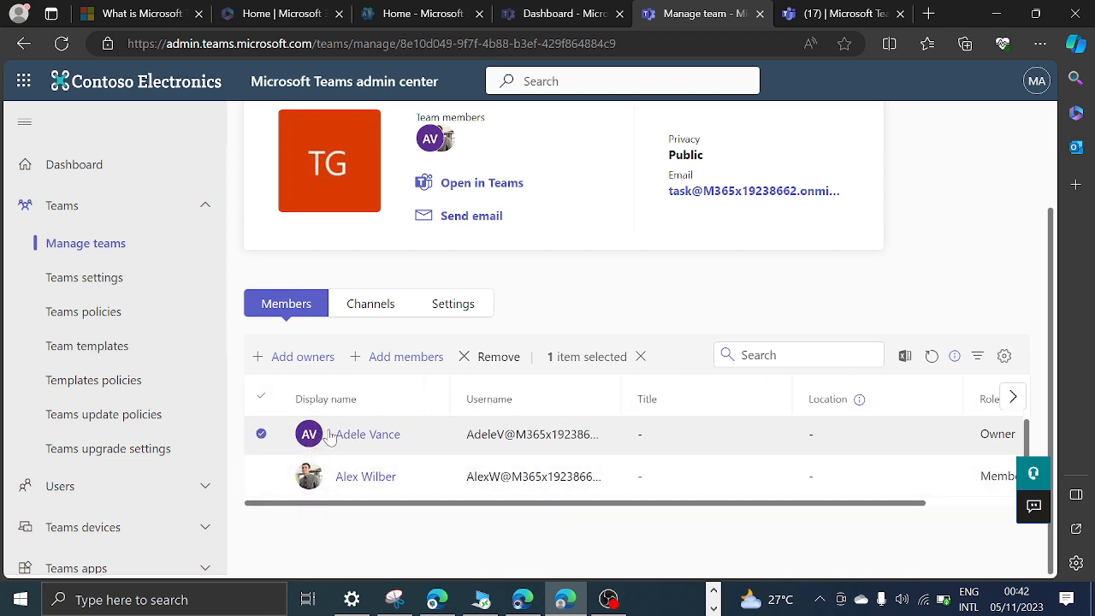
drag(482, 504, 765, 521)
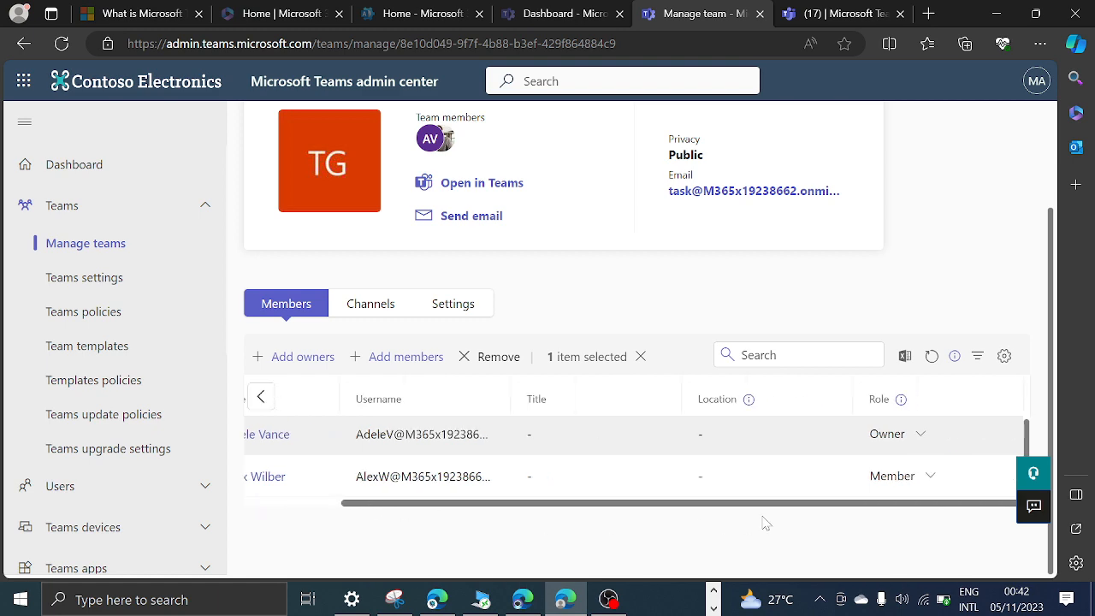
click(926, 477)
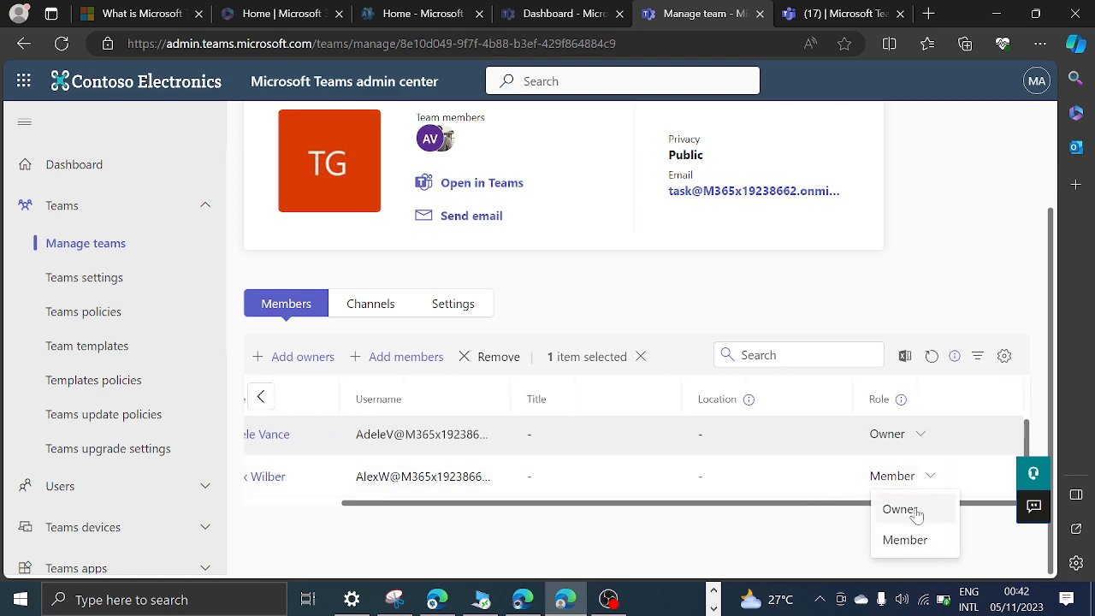
click(916, 512)
click(631, 365)
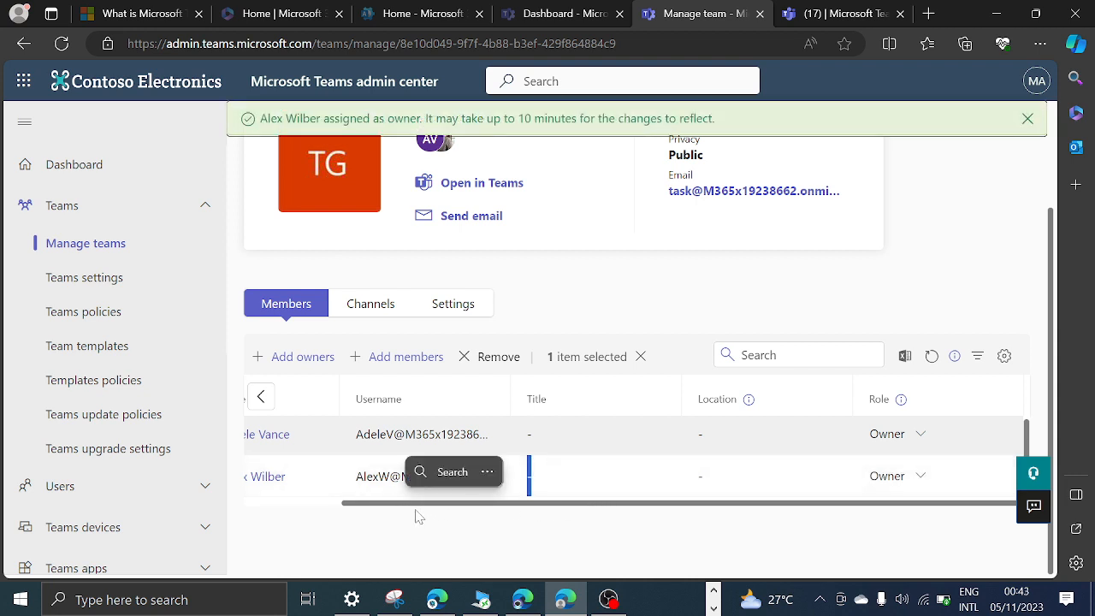
Remove the selected original owner from the Task Group and confirm the removal.
drag(416, 507, 294, 508)
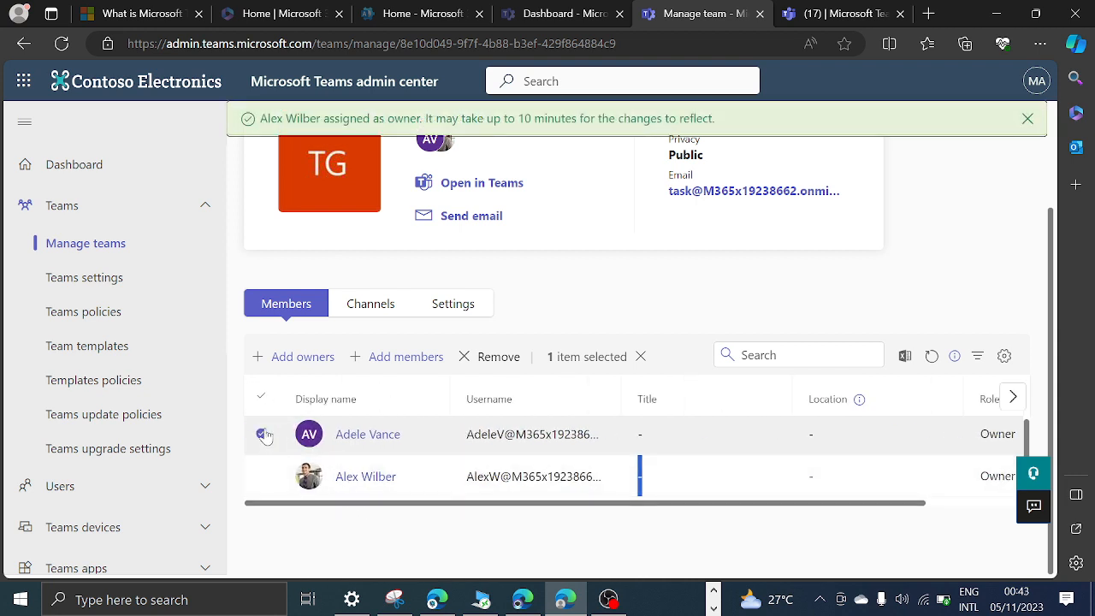
click(499, 356)
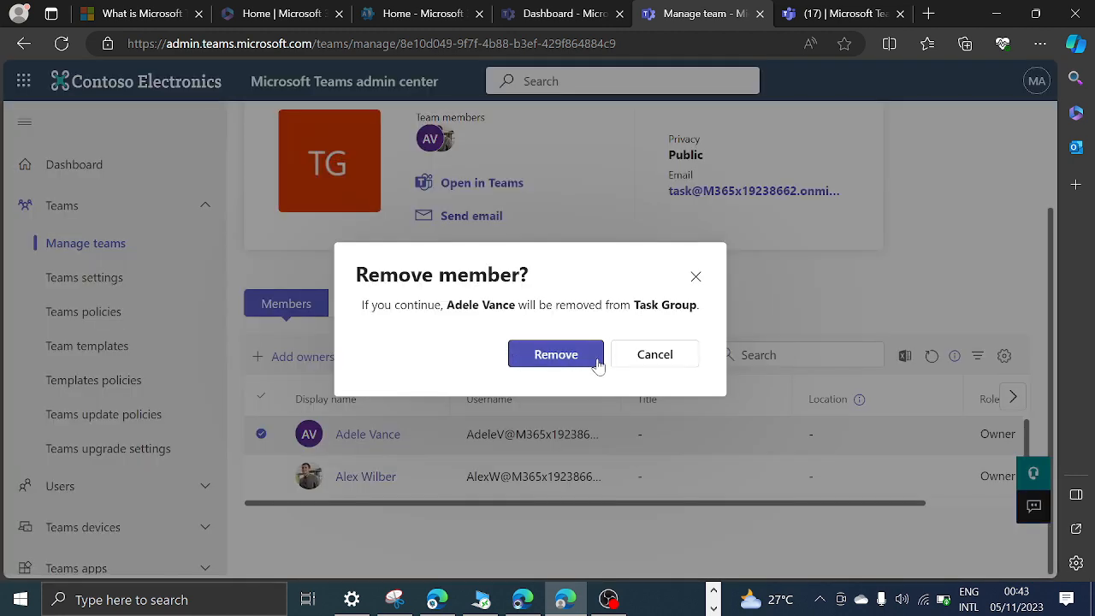
click(556, 354)
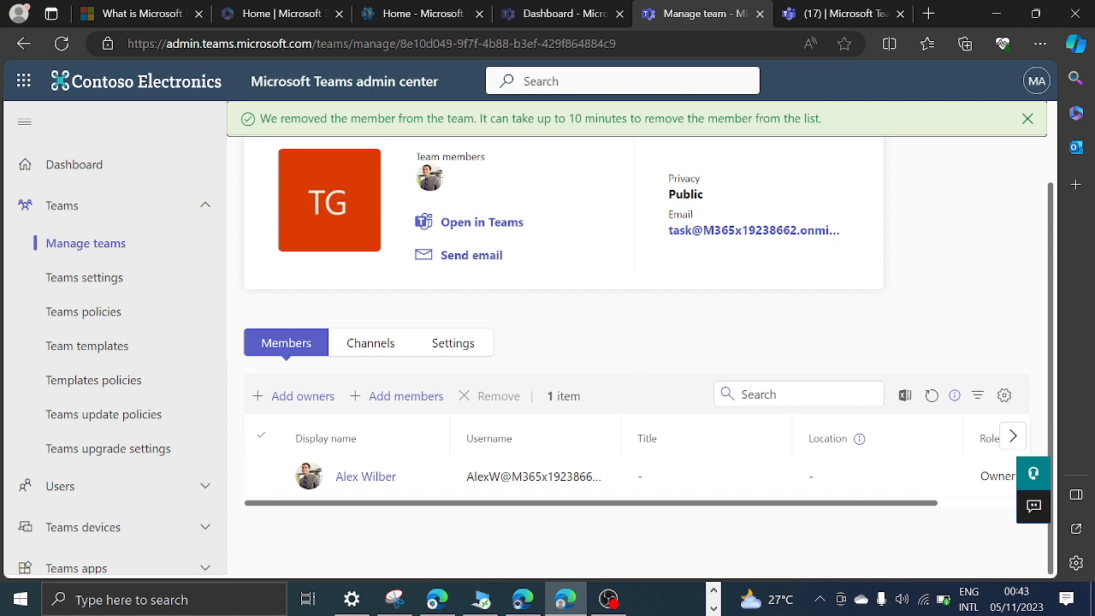
Show the Task Group's channels, view the form for adding a channel and cancel it.
click(363, 351)
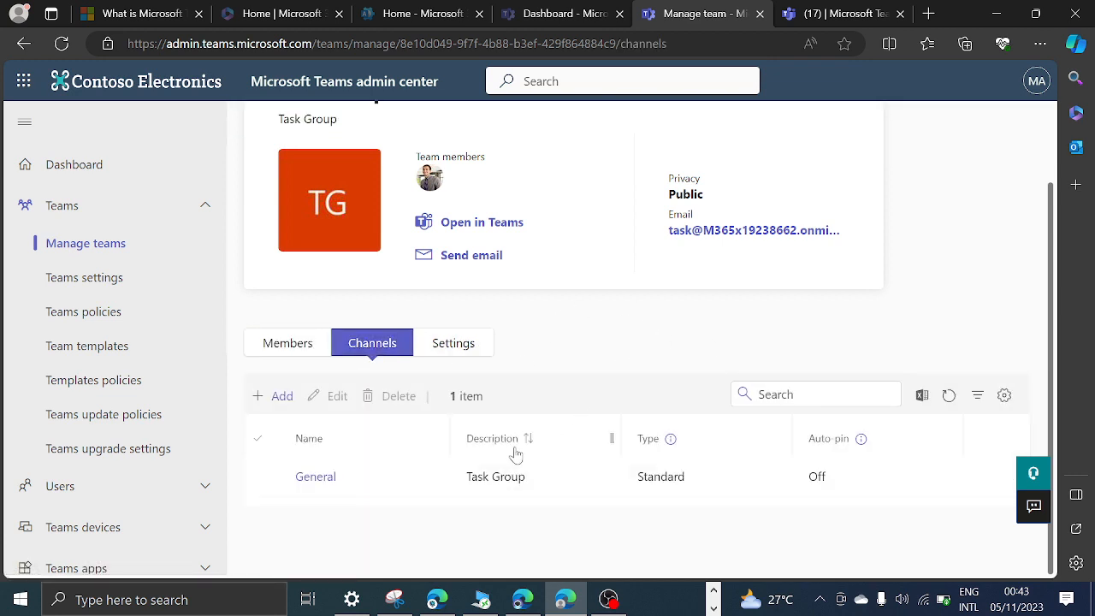
click(275, 396)
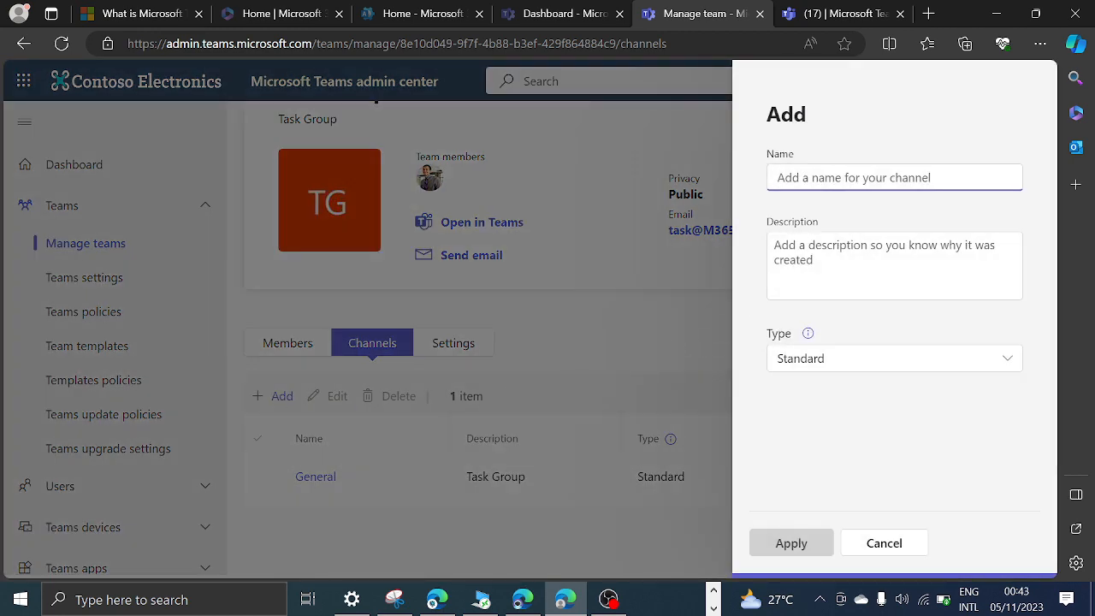
click(896, 543)
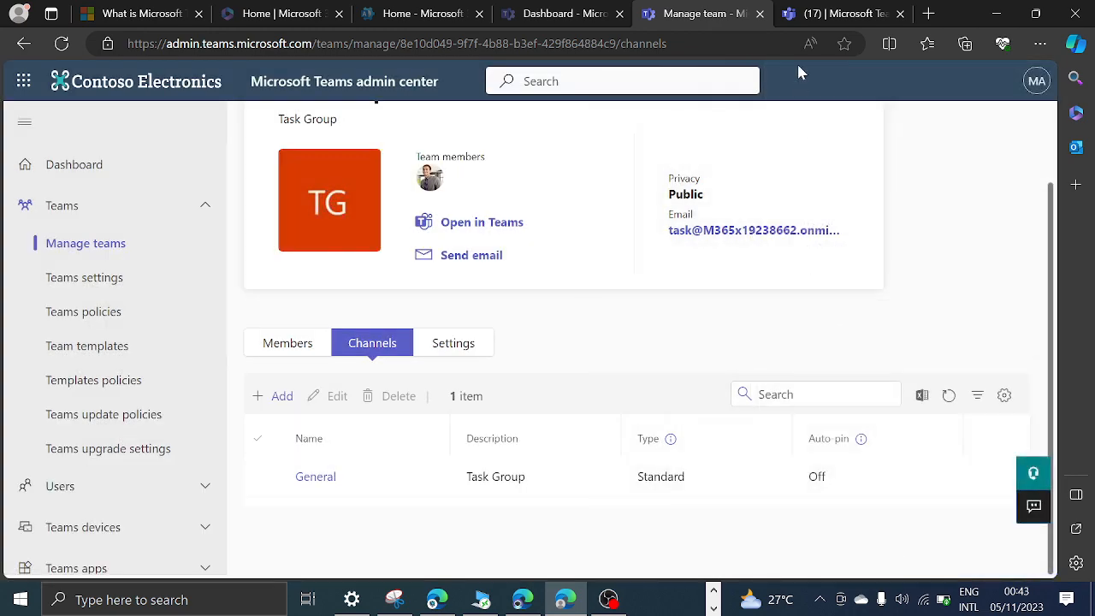
Look through the teams list in Teams on the web for the Task Group, check the signed-in account, and return to the Teams admin center.
click(827, 16)
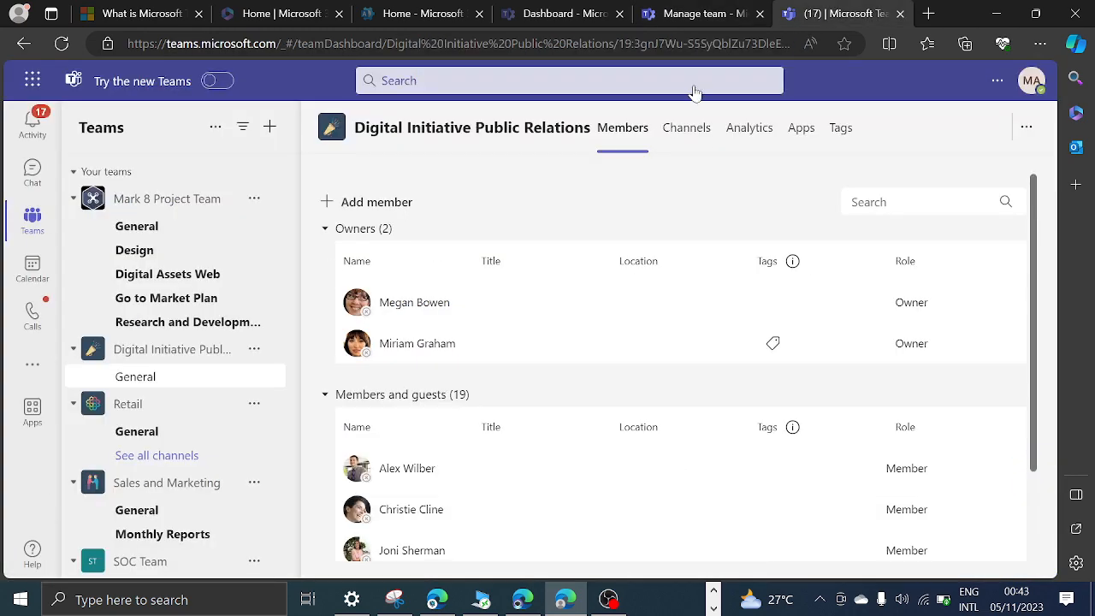
click(702, 15)
scroll(413, 285, up, 2)
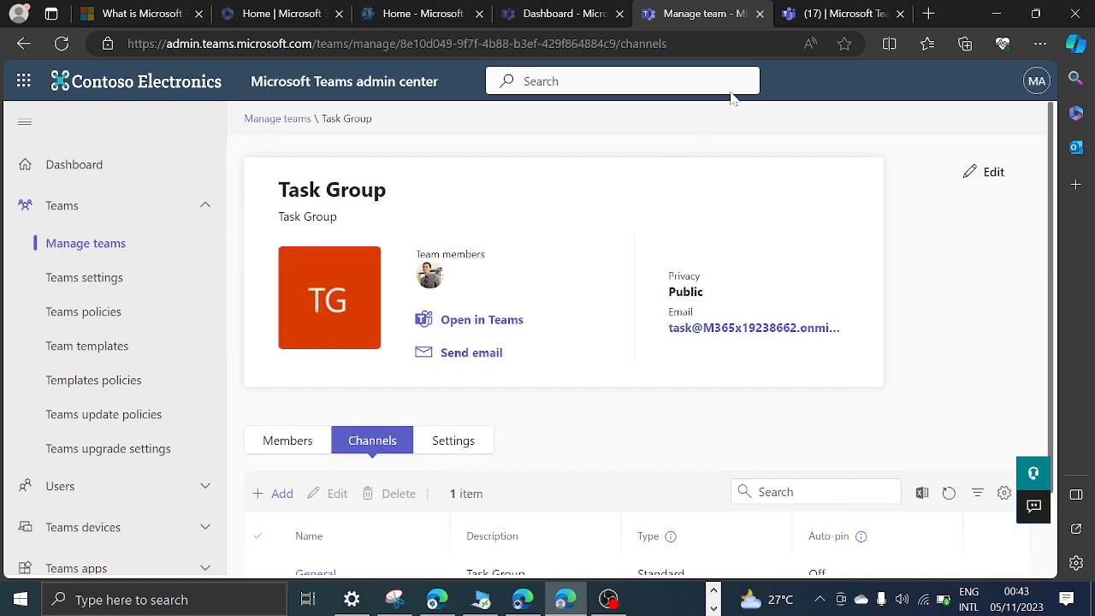
click(813, 14)
scroll(196, 249, down, 8)
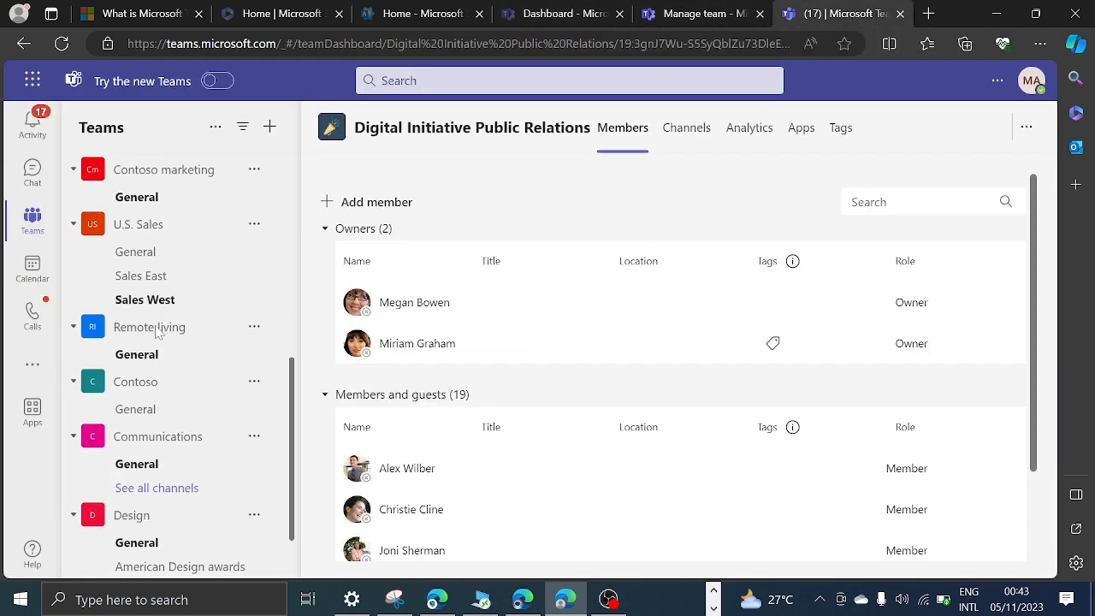
scroll(175, 479, up, 10)
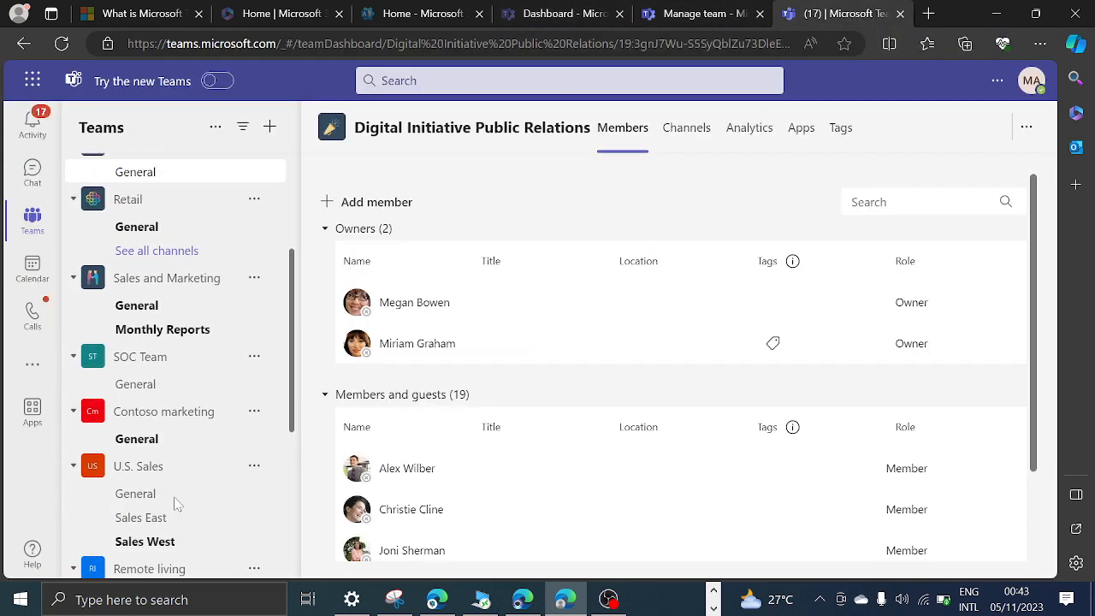
scroll(196, 385, down, 5)
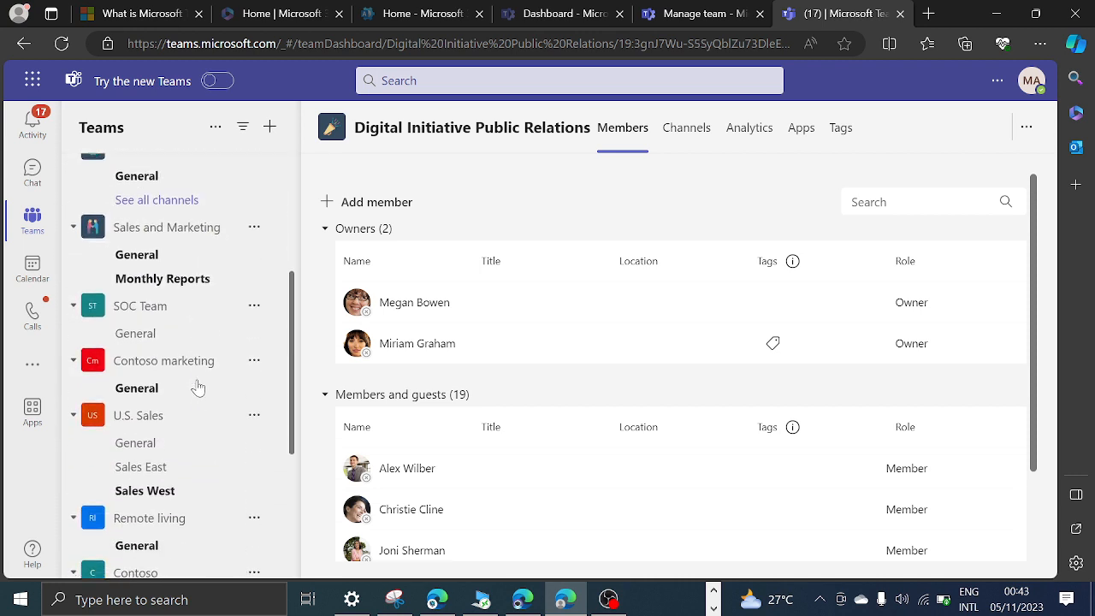
scroll(198, 387, down, 4)
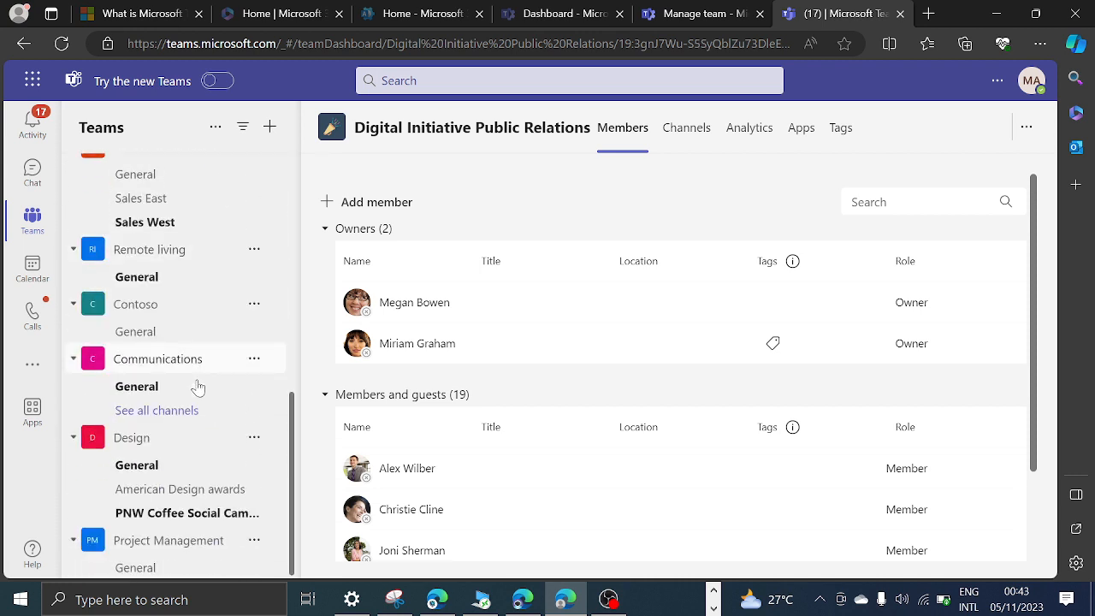
scroll(197, 386, up, 5)
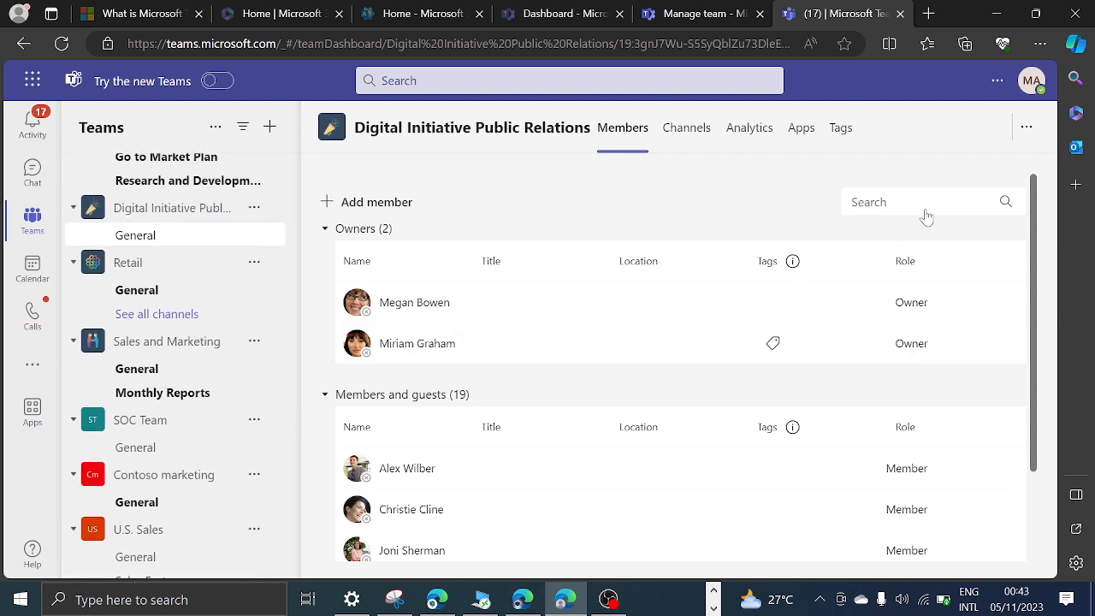
click(1033, 86)
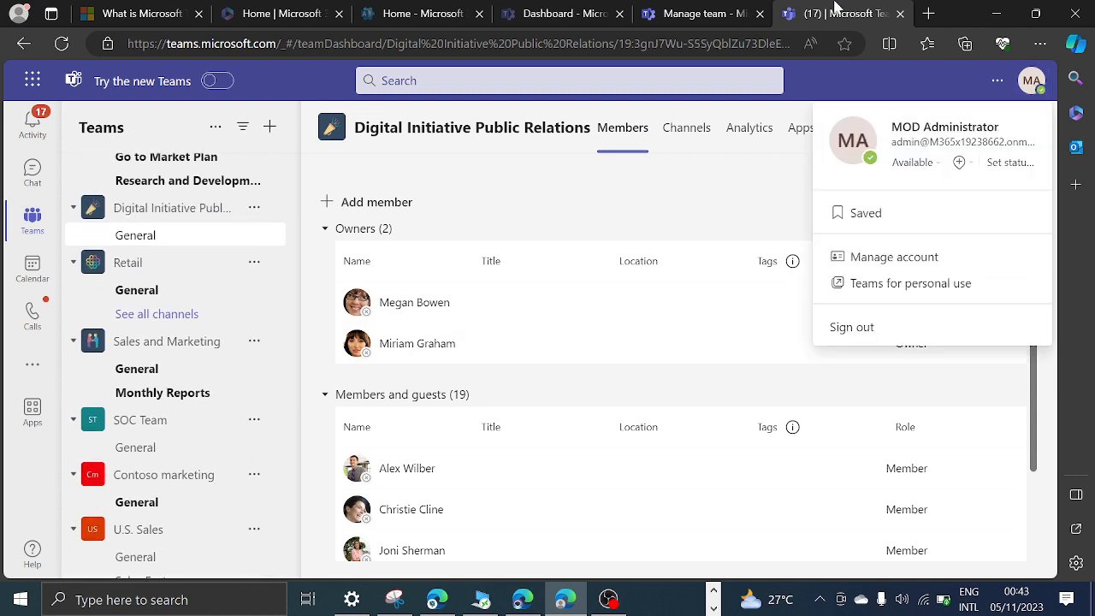
click(692, 12)
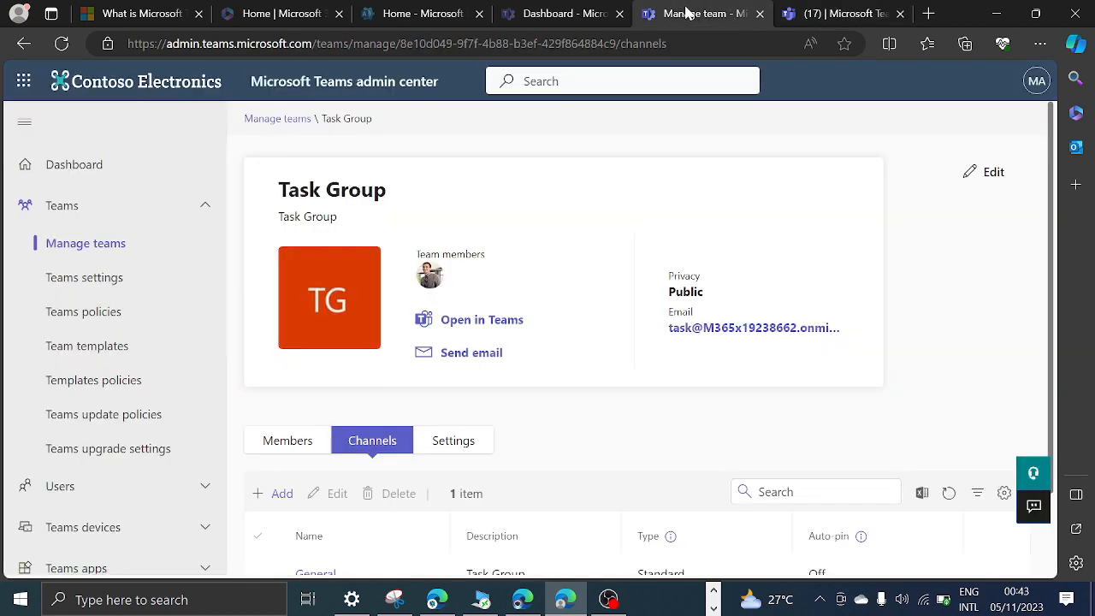
scroll(470, 356, down, 1)
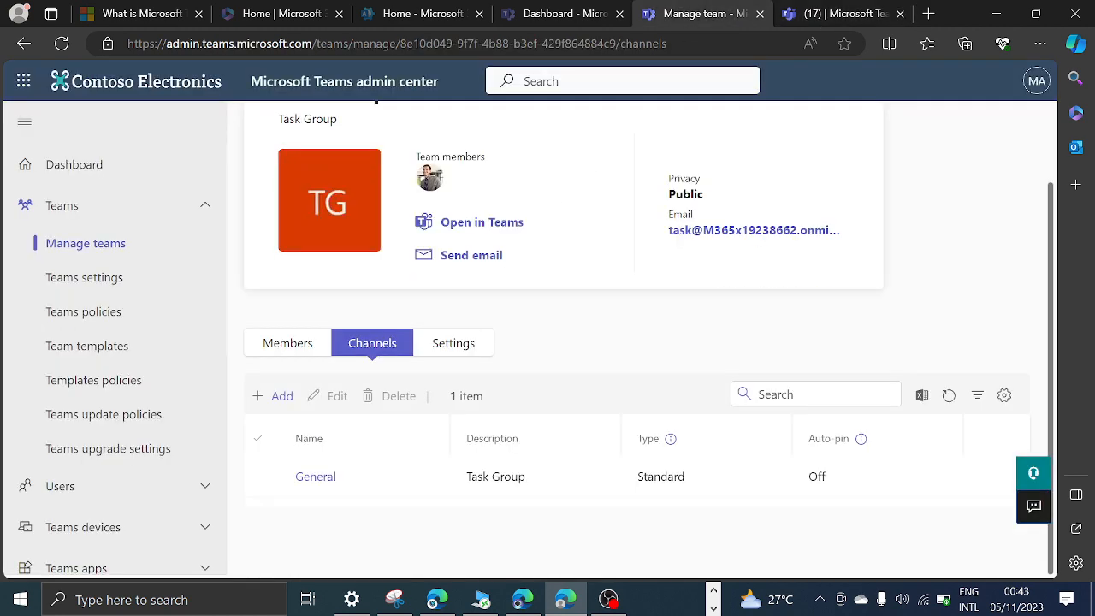
click(278, 398)
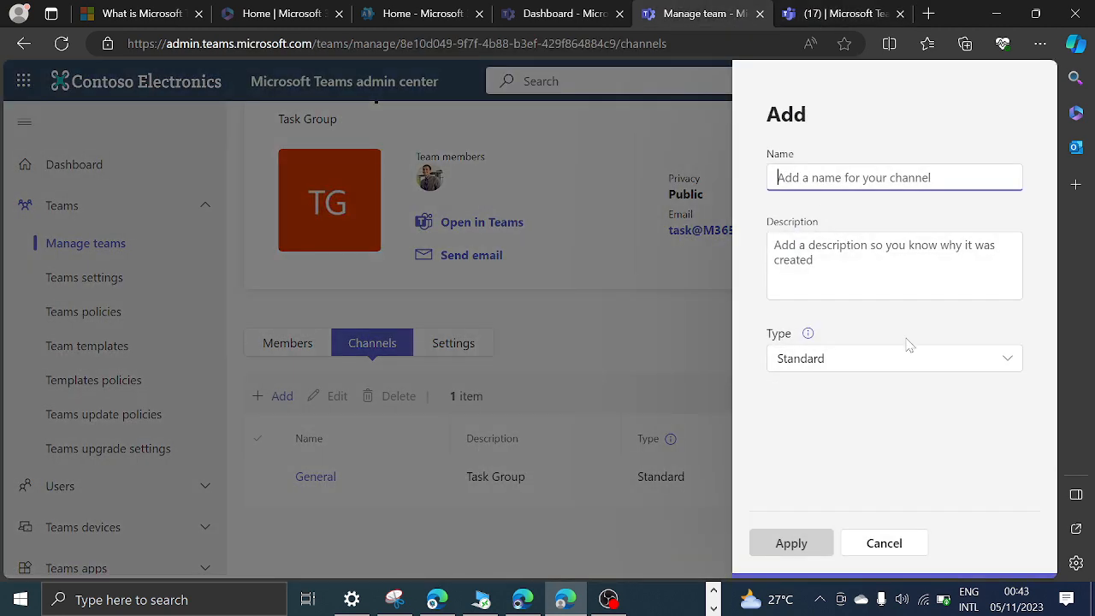
click(924, 546)
Add the MOD Administrator account to the Task Group as a member, finding it by searching for "mod".
click(299, 345)
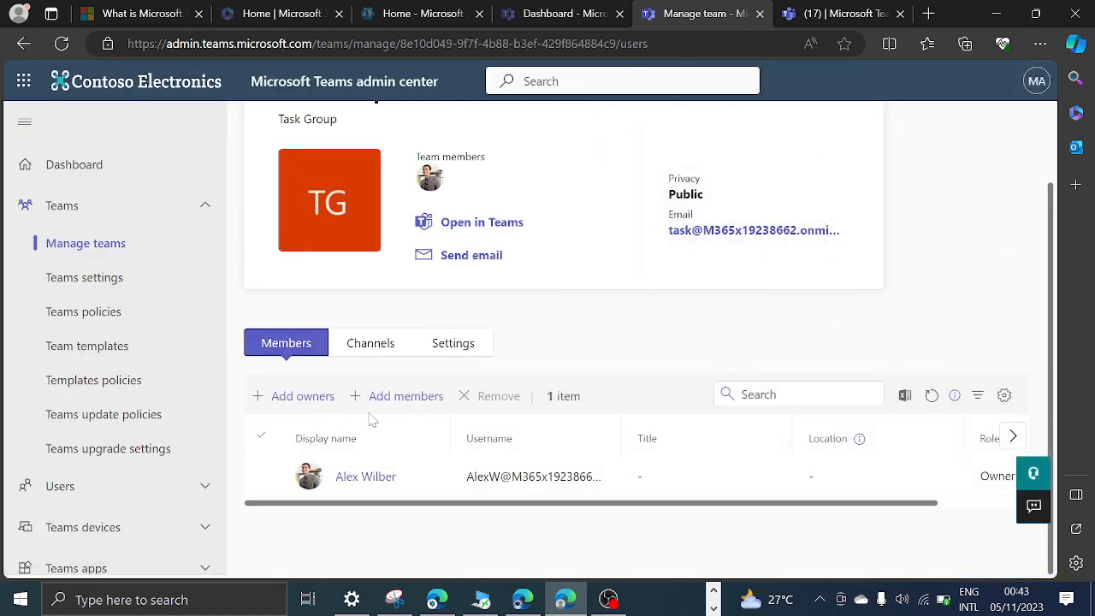
click(402, 396)
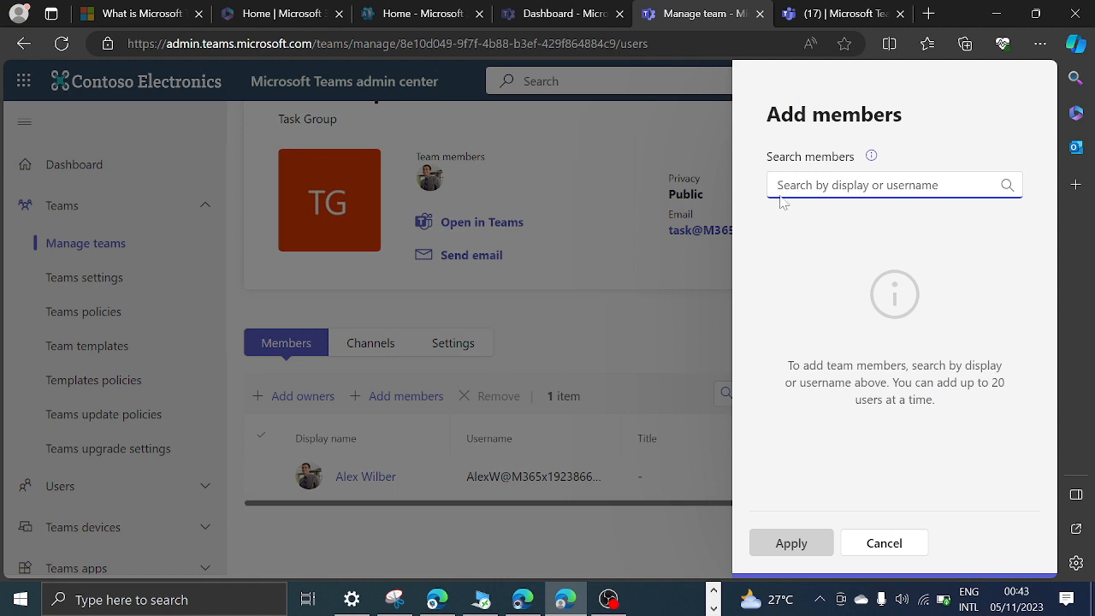
text(mod)
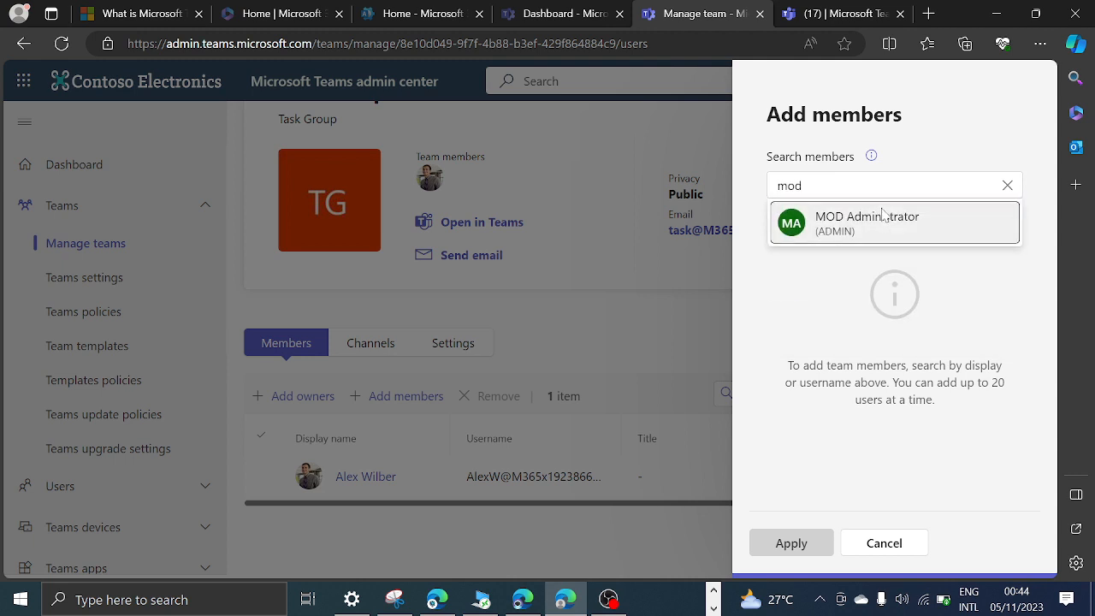
click(885, 216)
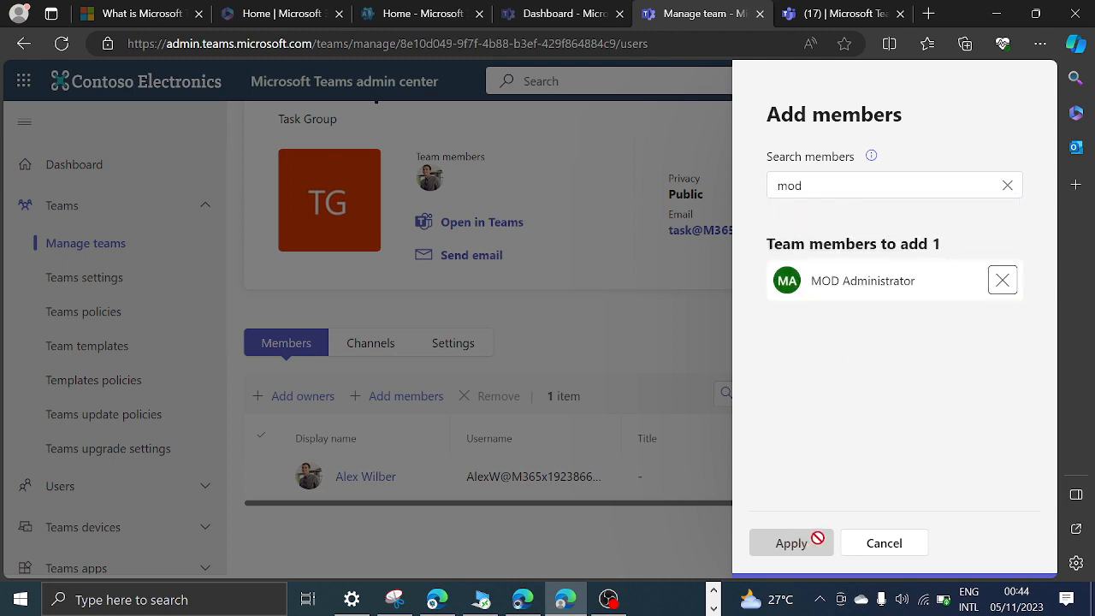
click(787, 544)
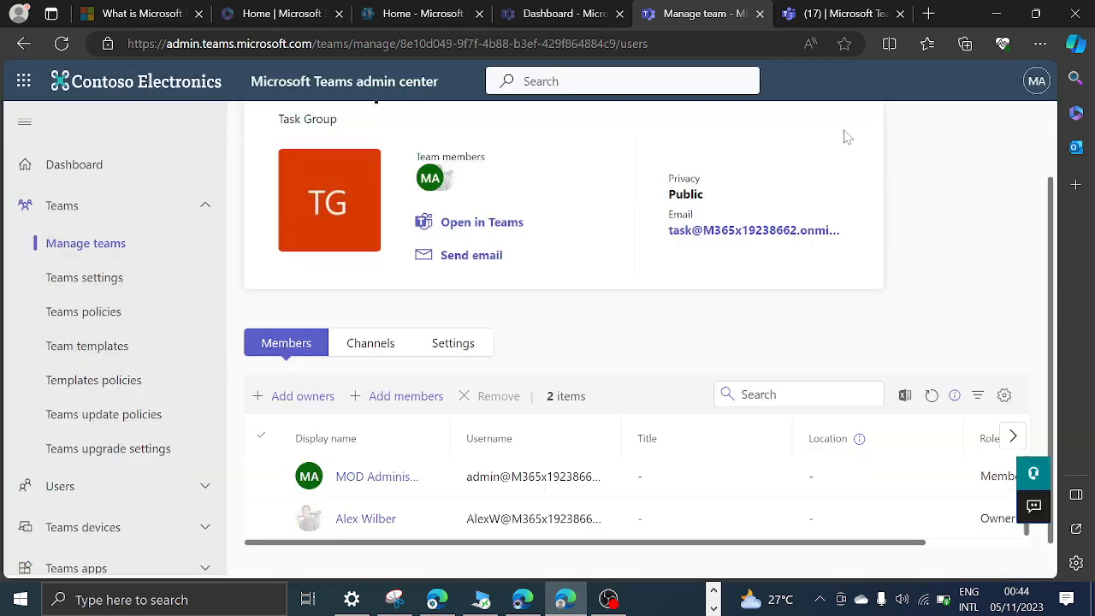
Switch to Teams on the web, reload the page, and return to the Teams admin center.
click(827, 9)
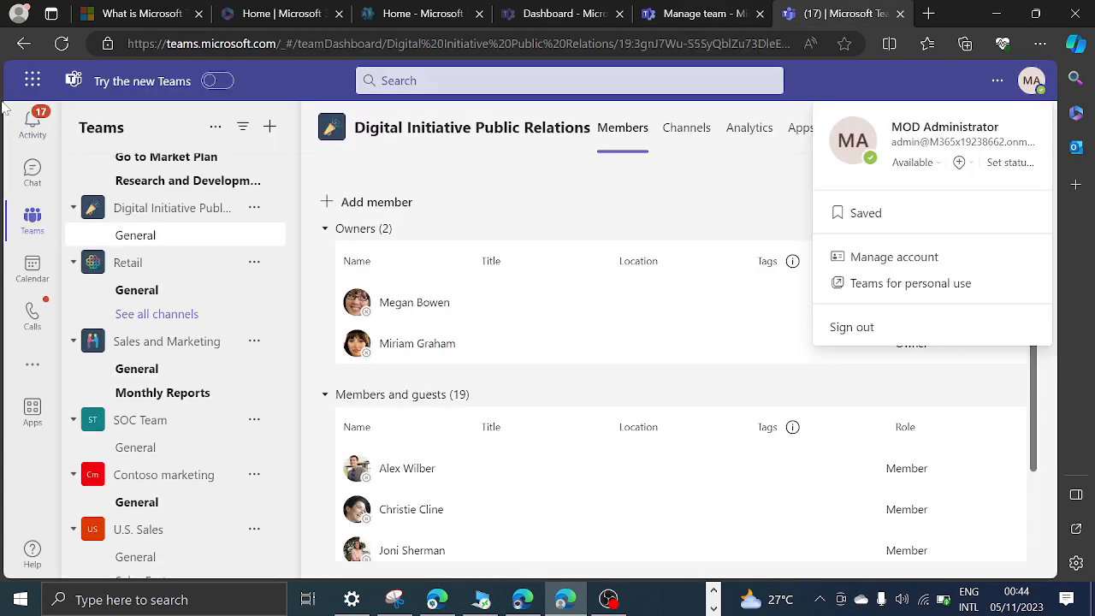
click(60, 44)
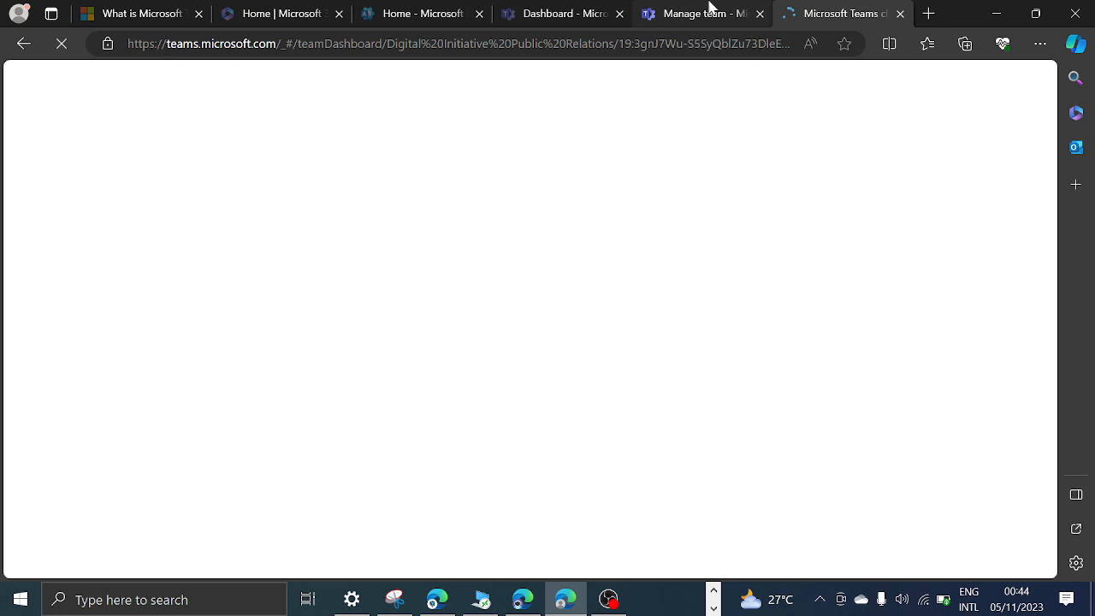
click(710, 11)
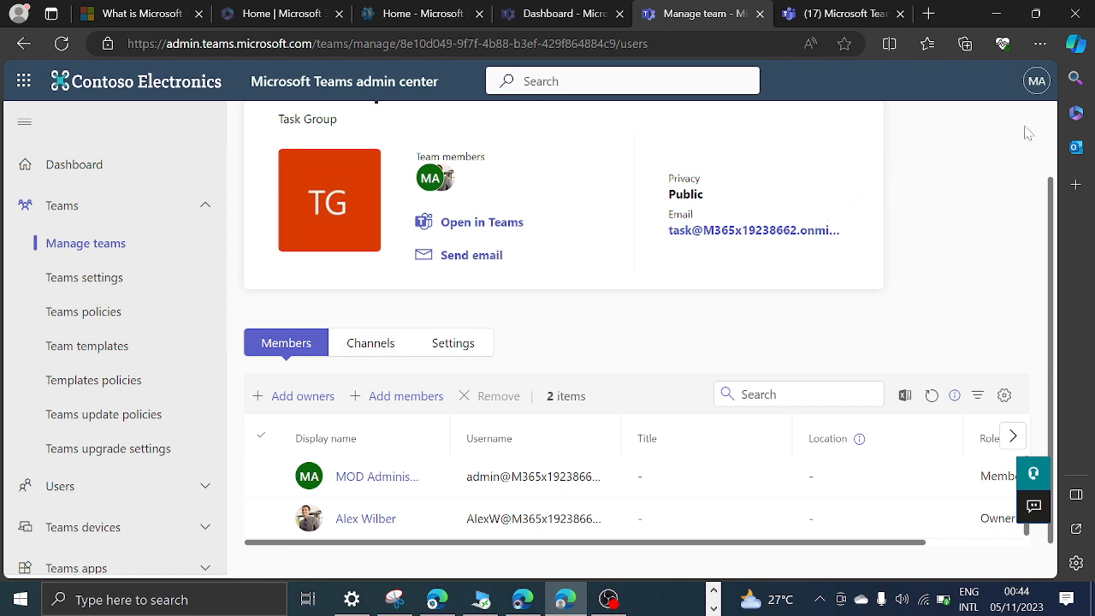
Start a new channel for the Task Group named "November Channel" with the description "Demo channel".
click(372, 343)
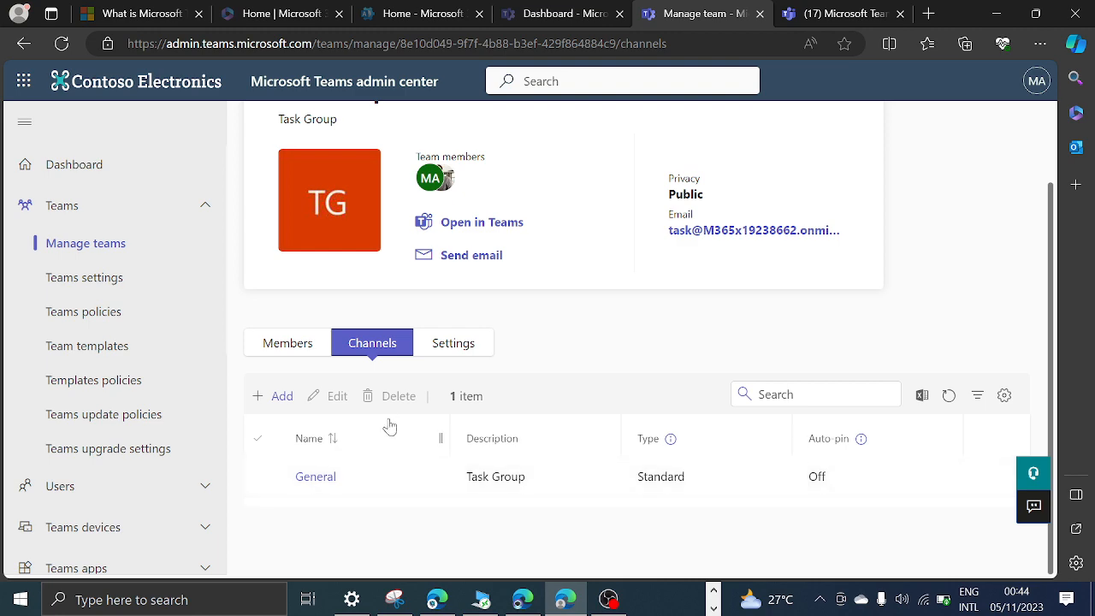
click(280, 397)
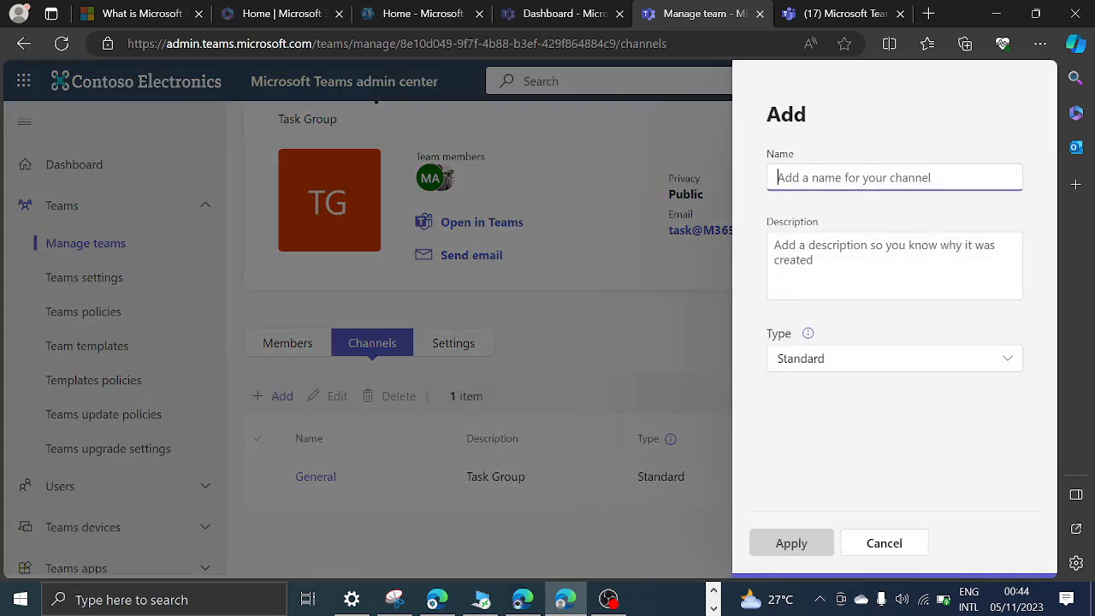
text(November Channel)
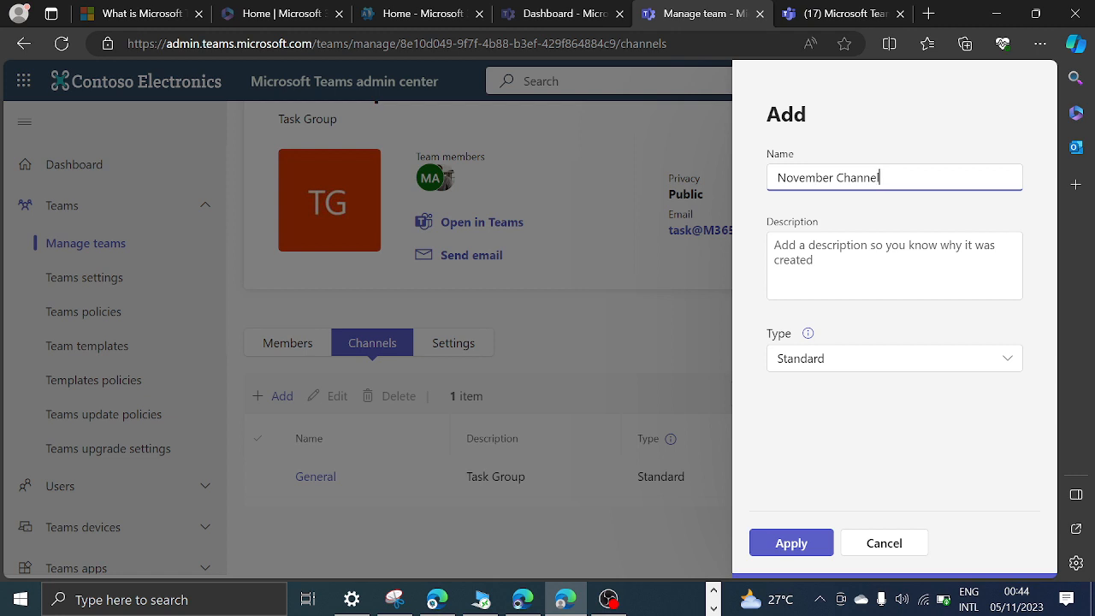
key(Tab)
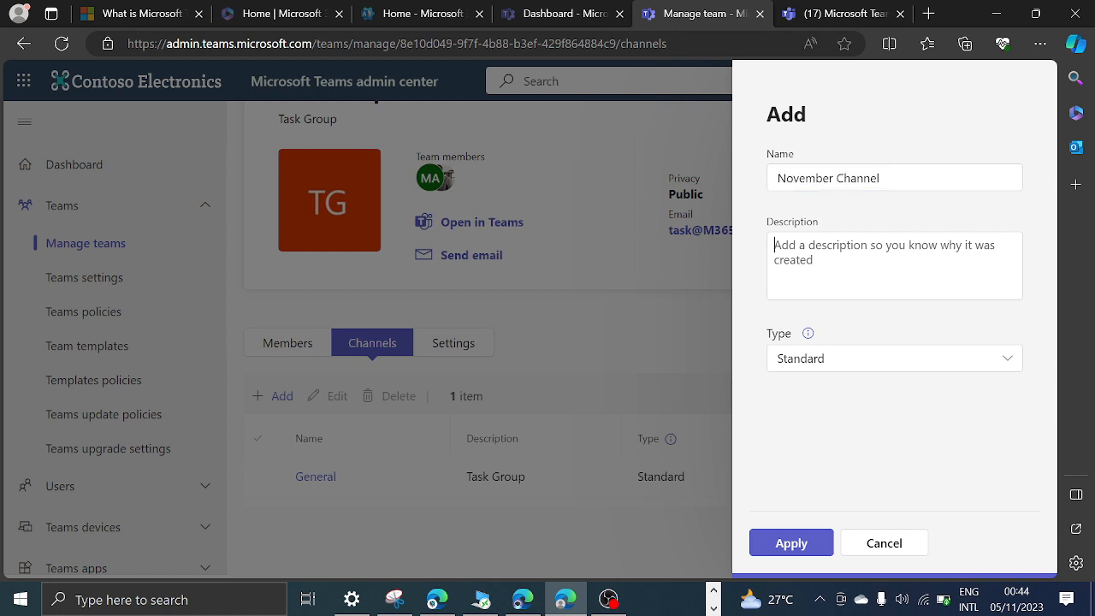
text(De)
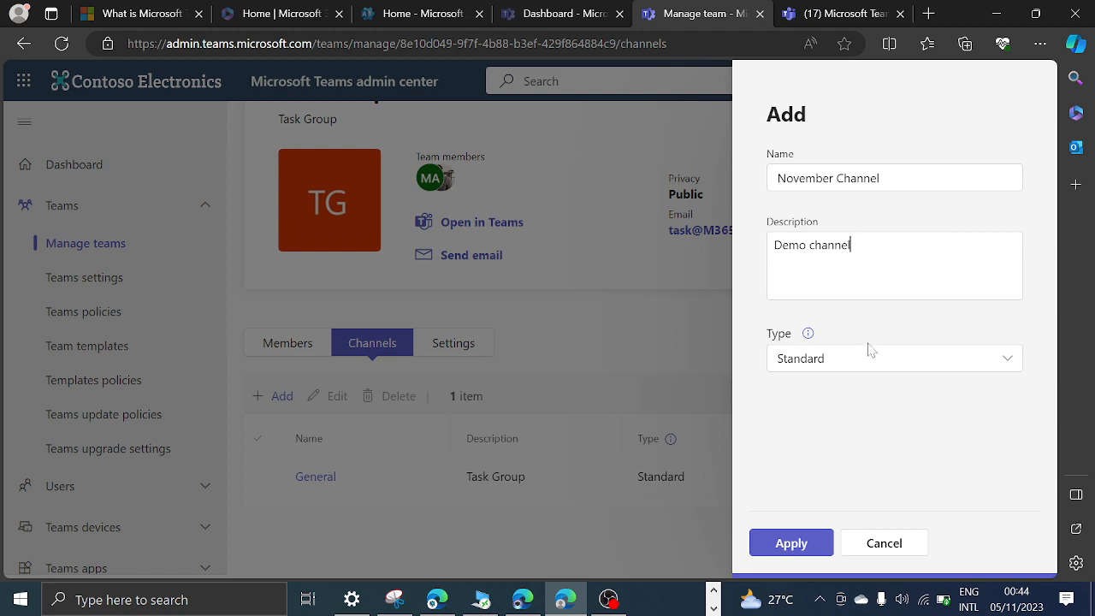
text(mo channel)
Try the Private channel type, set the type back to Standard, and apply the new channel.
click(844, 362)
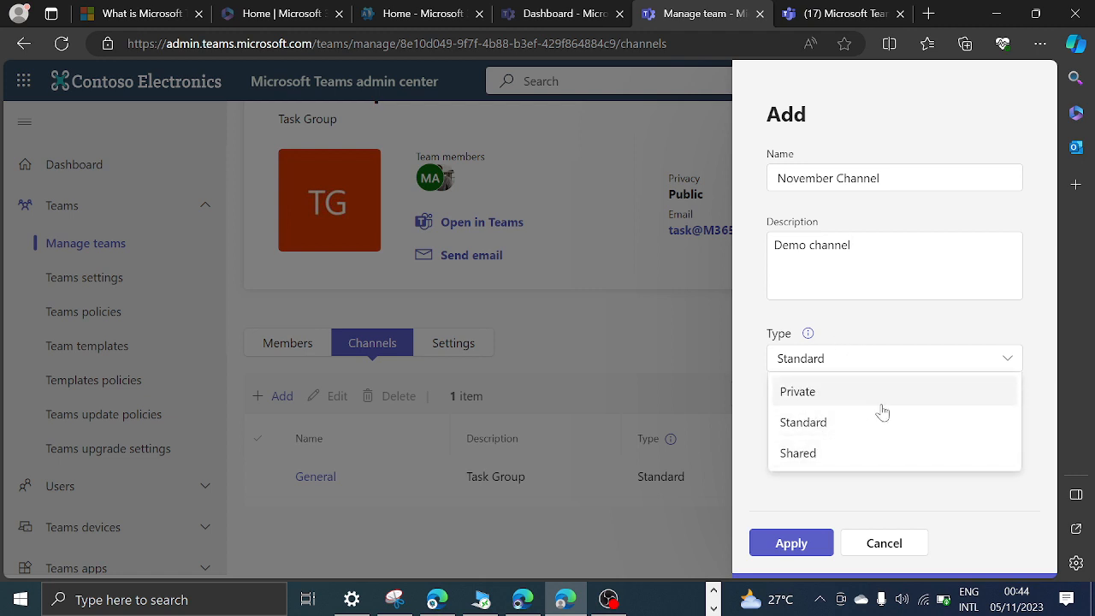
click(800, 393)
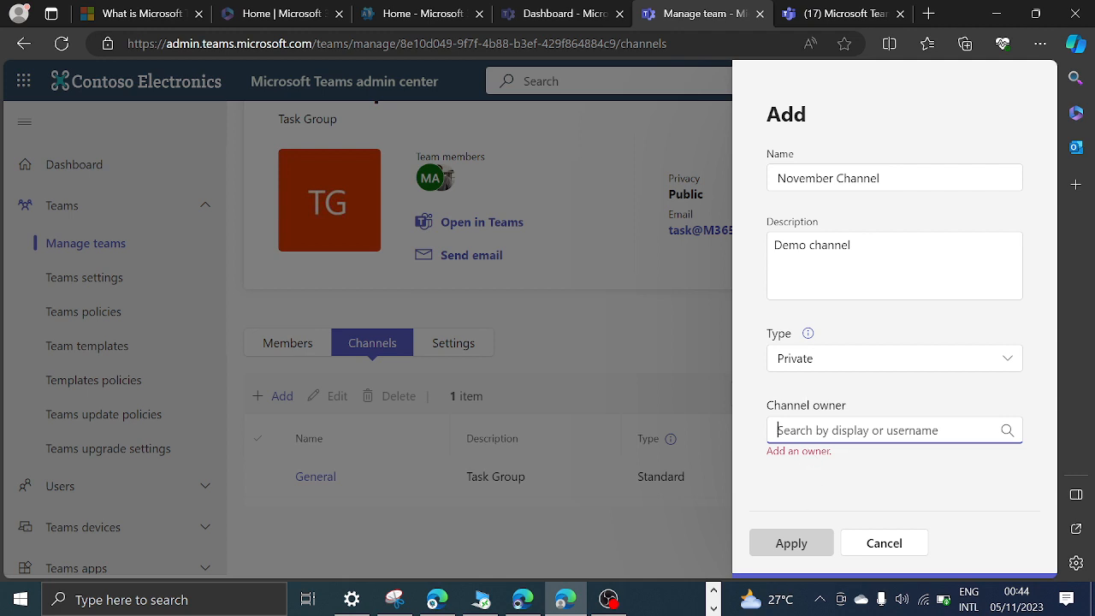
click(824, 368)
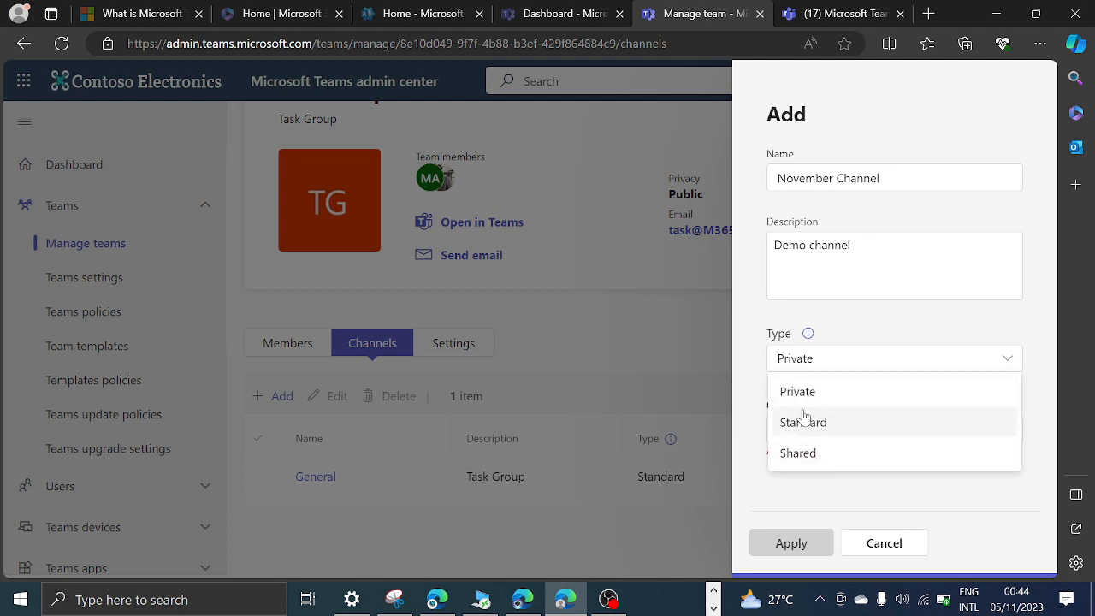
click(828, 430)
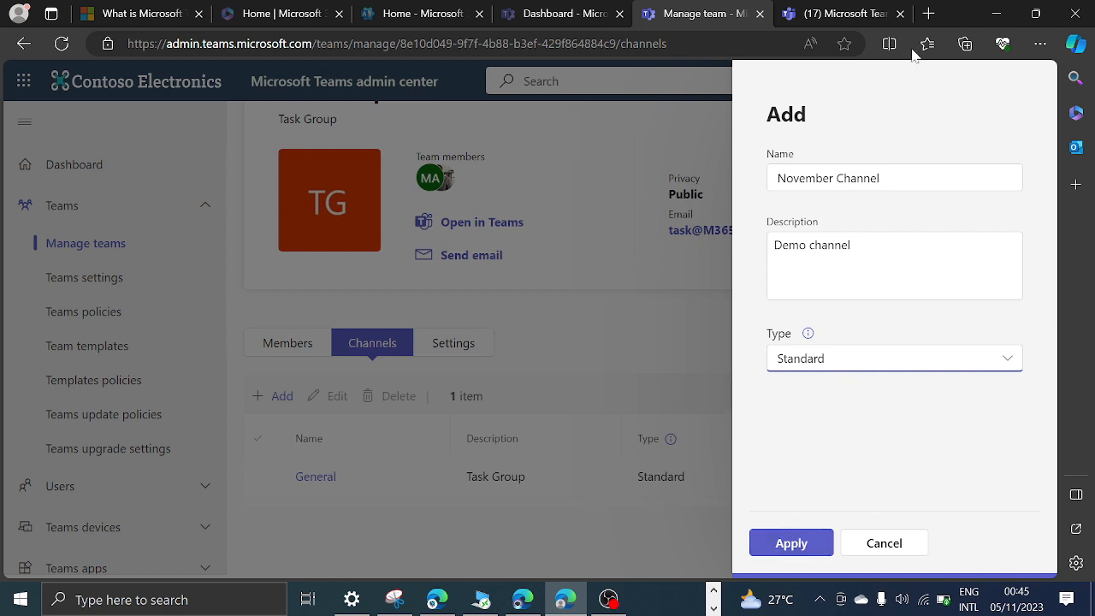
click(803, 551)
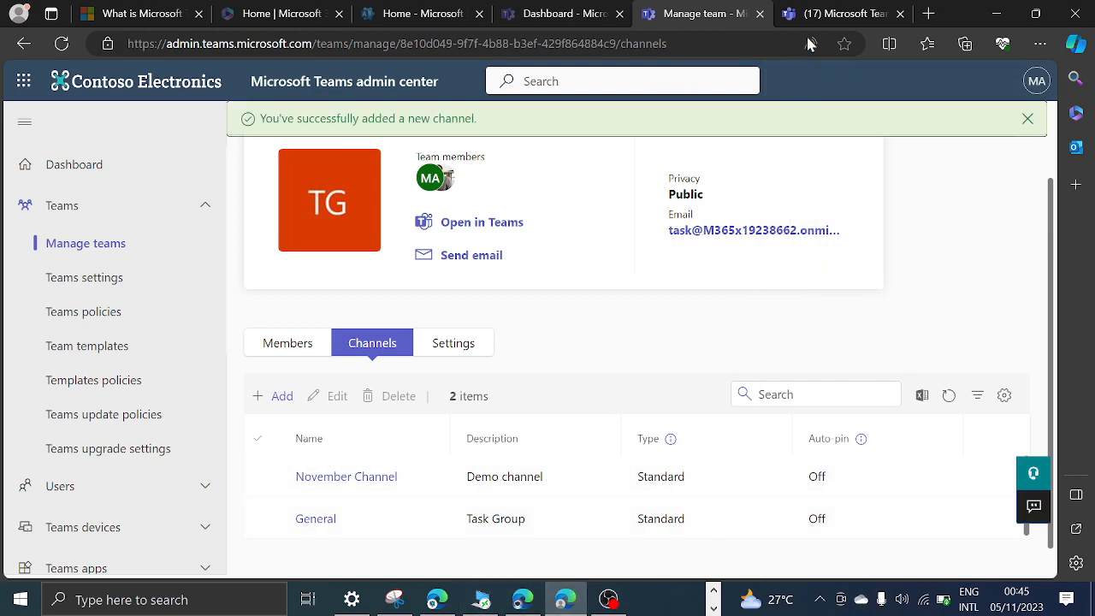
Reload Teams on the web and view the Task Group's November Channel and General channel.
click(824, 13)
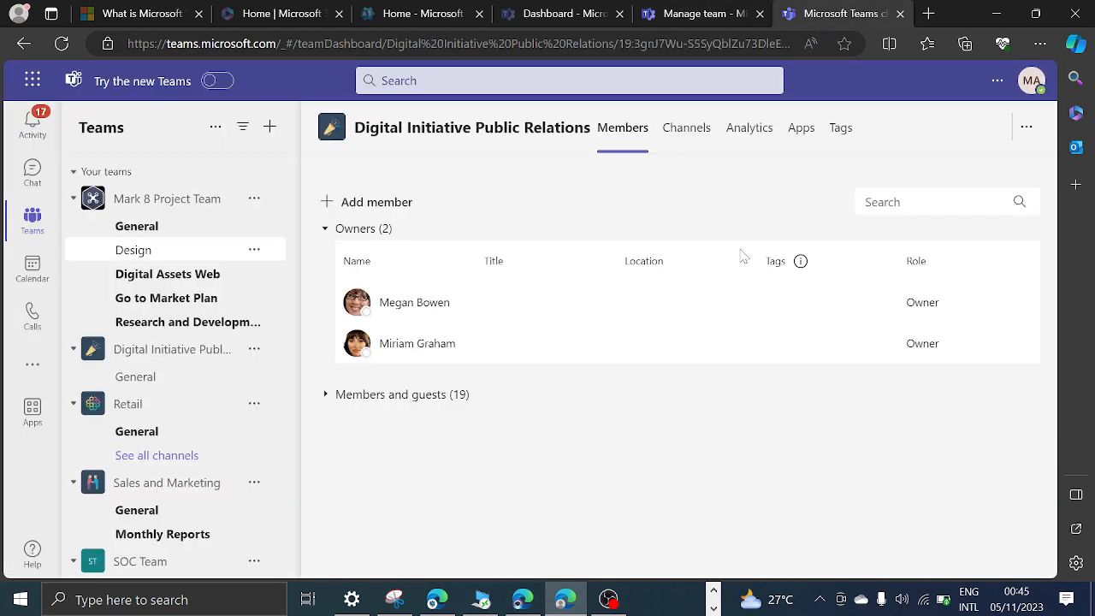
click(61, 42)
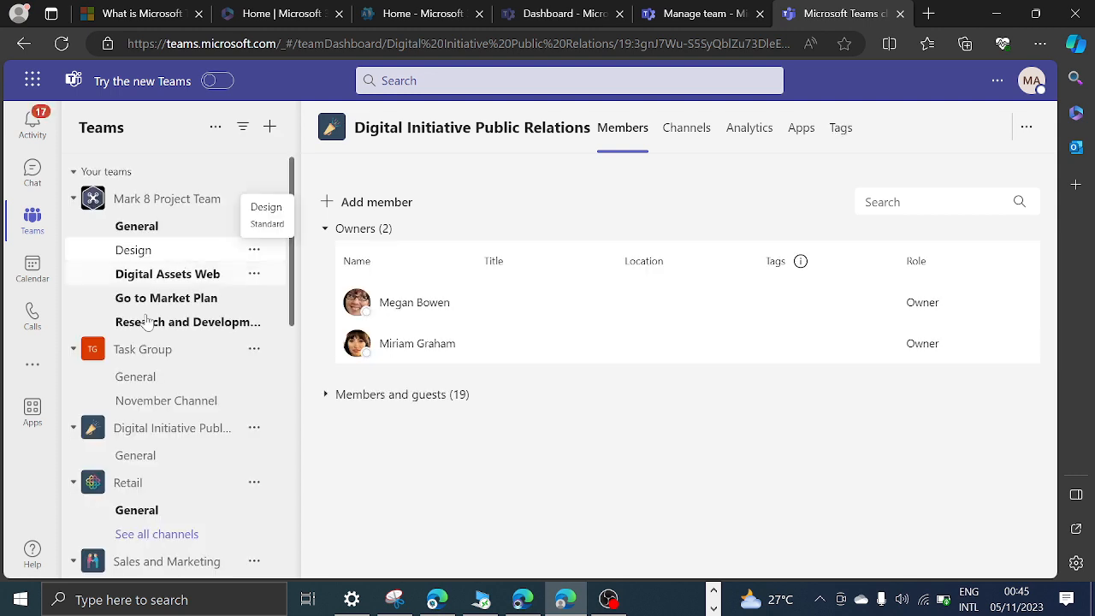
click(147, 406)
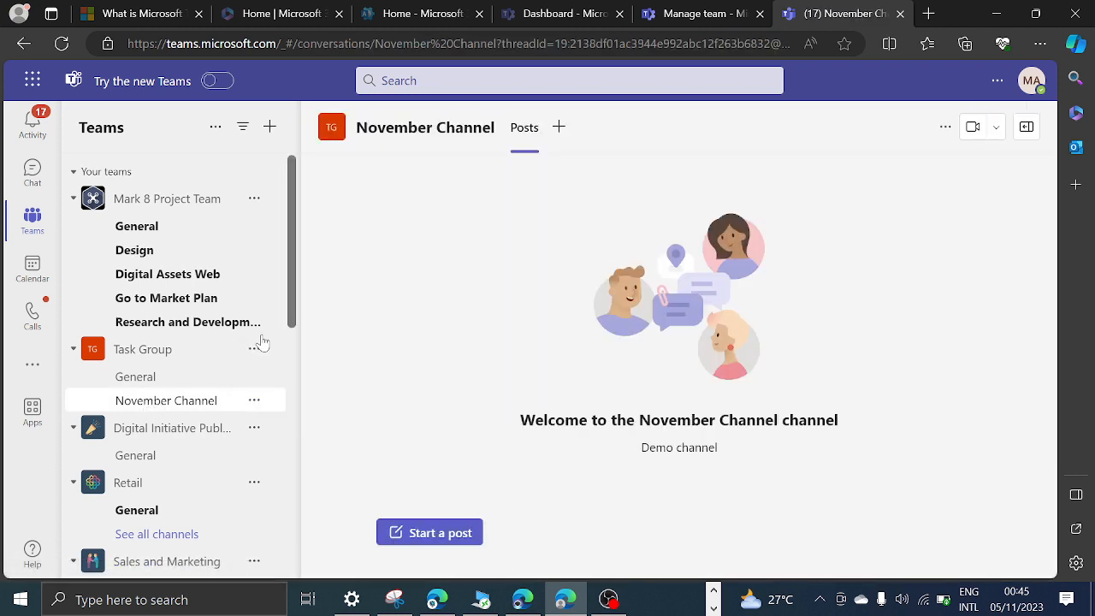
click(141, 382)
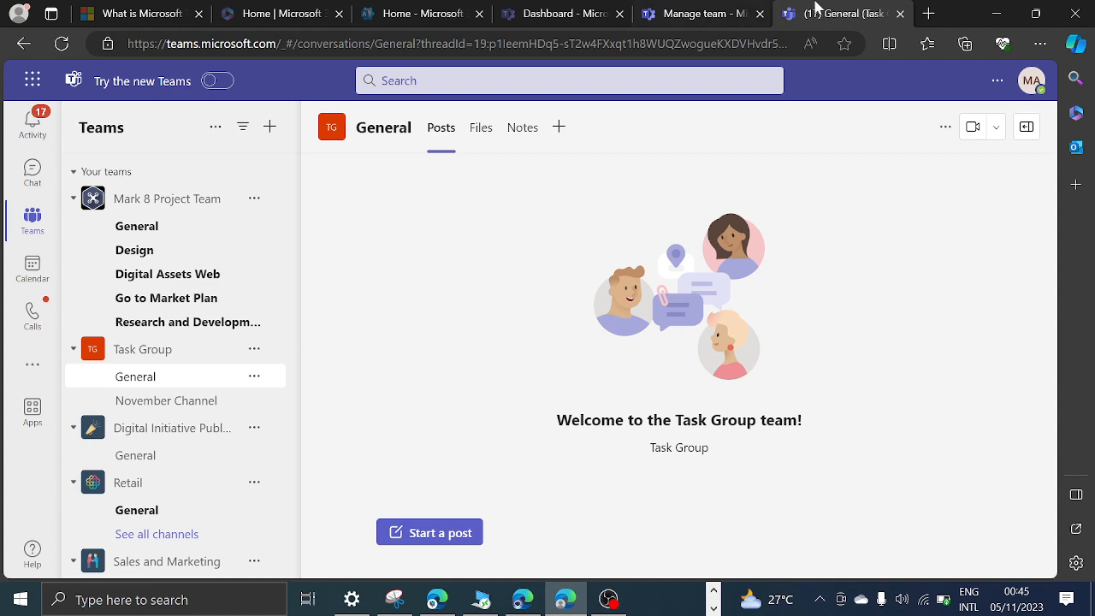
Return to the Teams admin center and examine the Task Group's general, message permission and mention settings.
click(691, 13)
scroll(389, 390, down, 1)
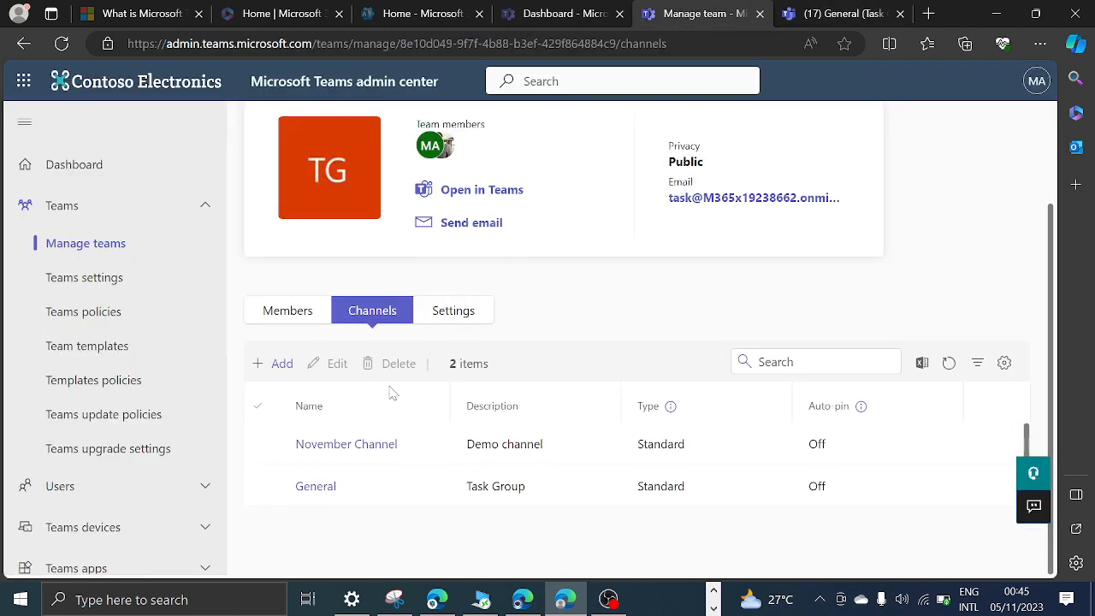
click(443, 311)
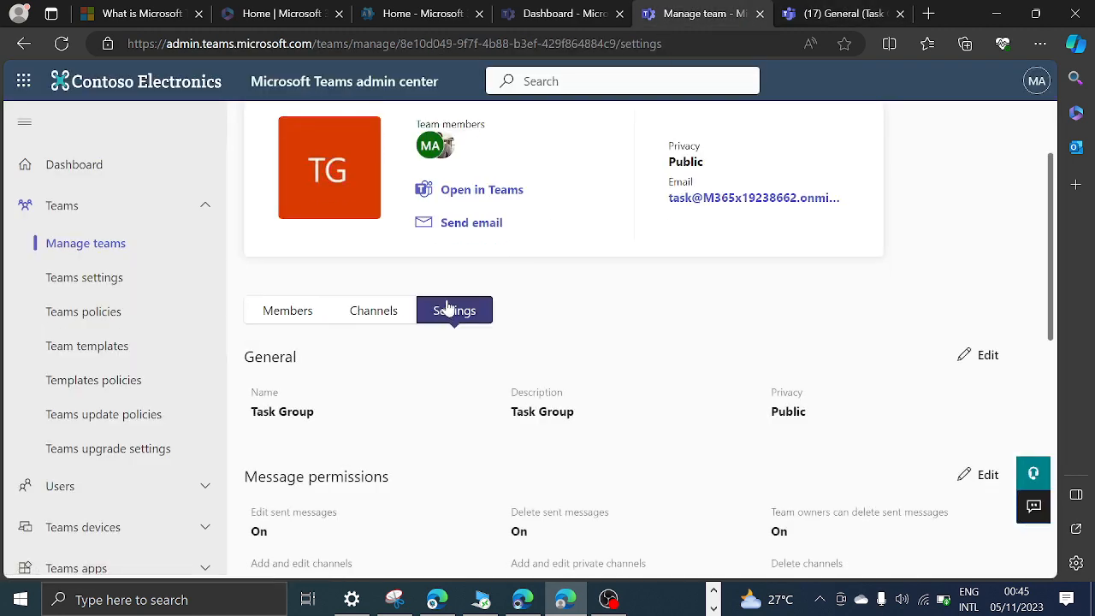
scroll(655, 254, down, 1)
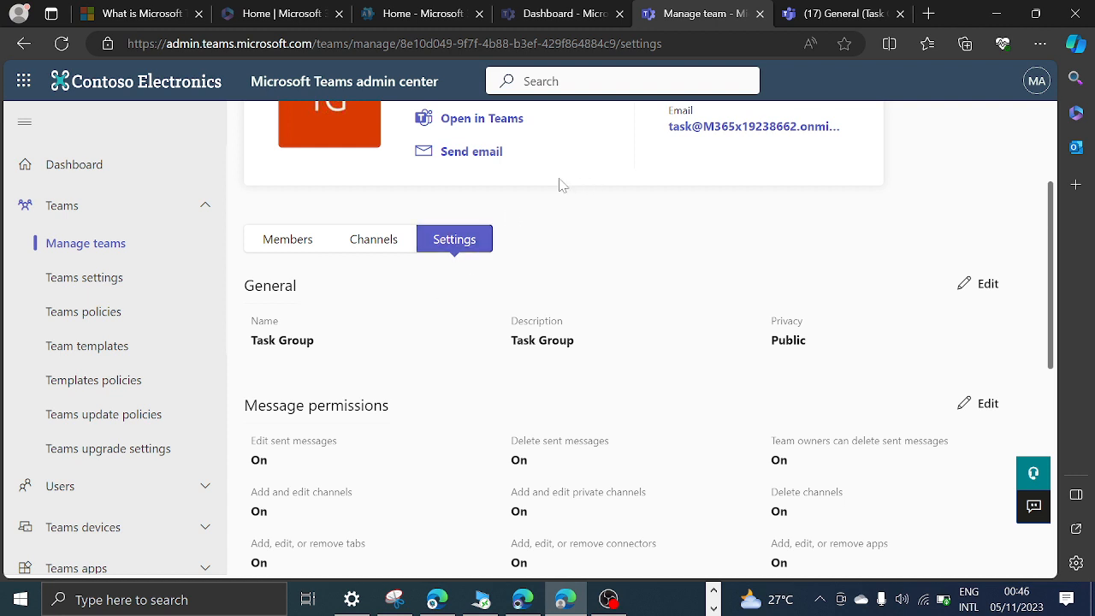
scroll(526, 383, down, 2)
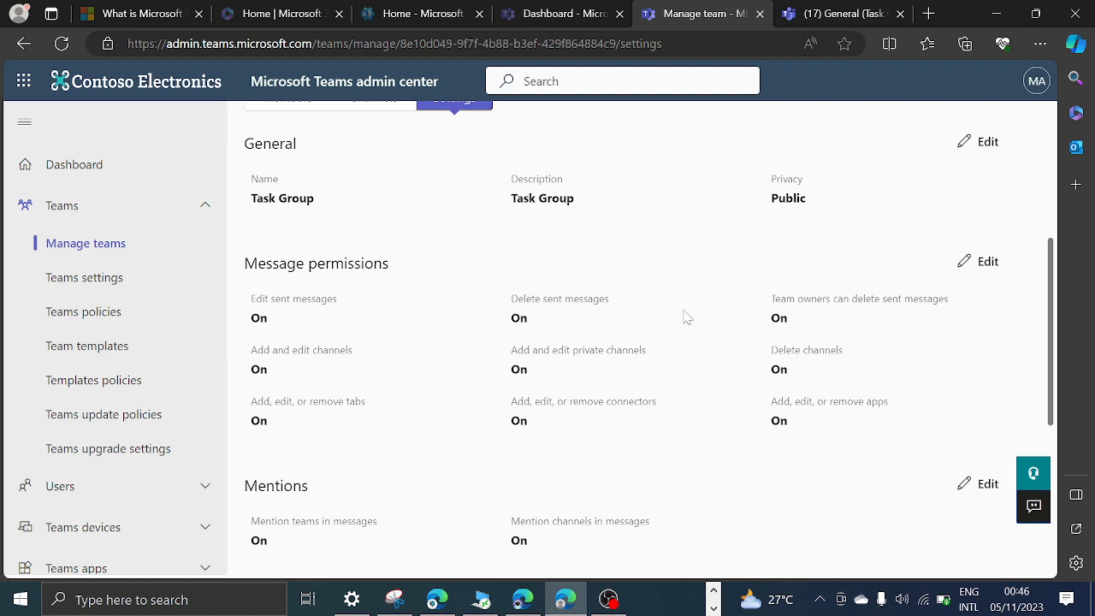
scroll(458, 296, up, 2)
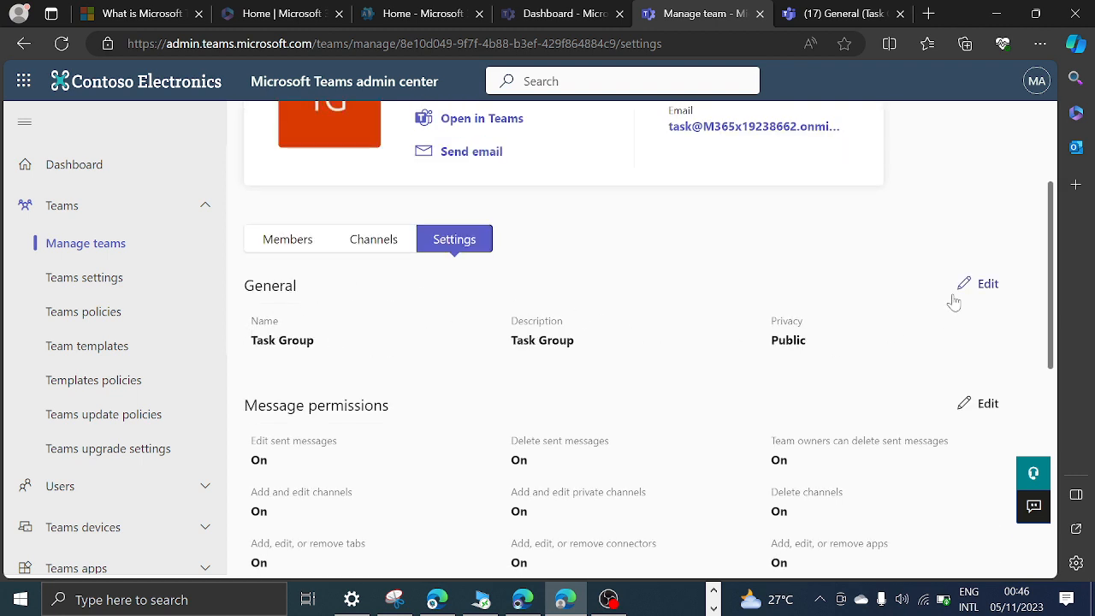
Edit the Task Group's general settings, choosing Private as its privacy, and look over the other sections of the form.
click(976, 285)
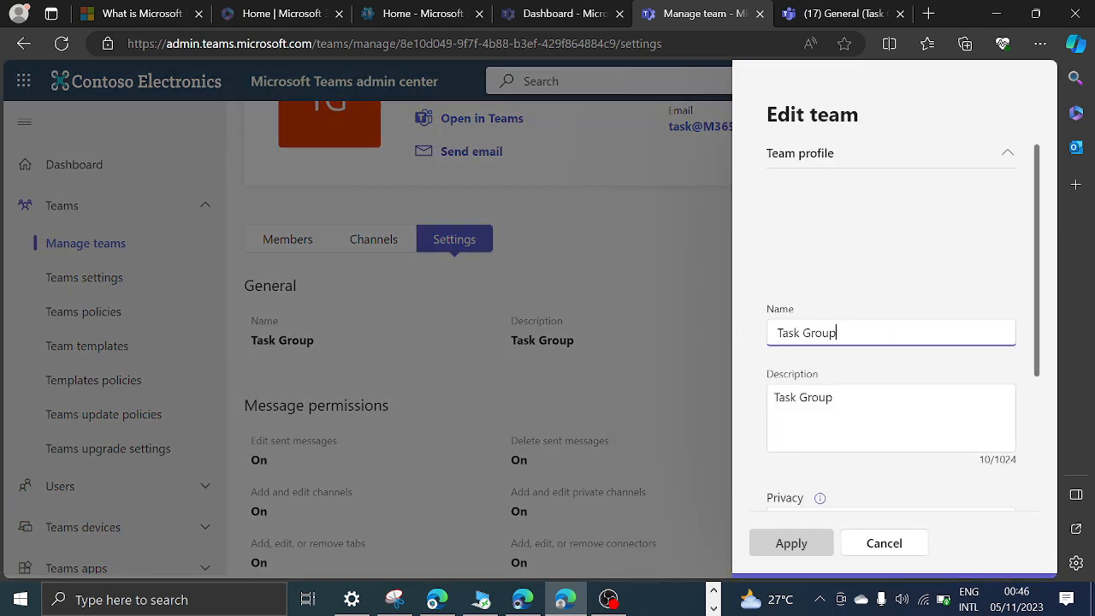
scroll(856, 455, down, 2)
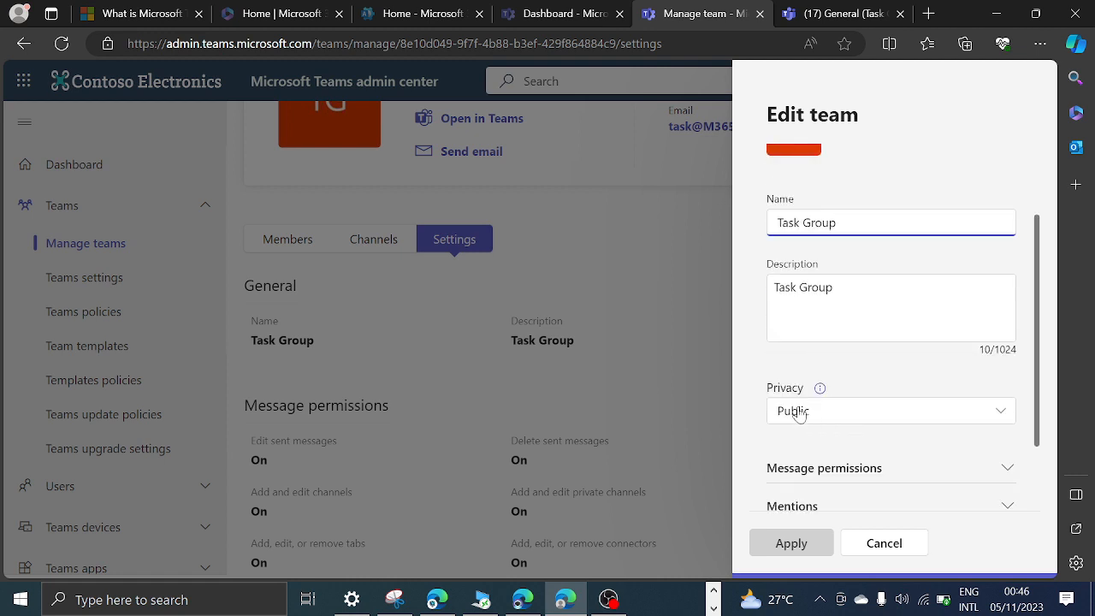
click(924, 417)
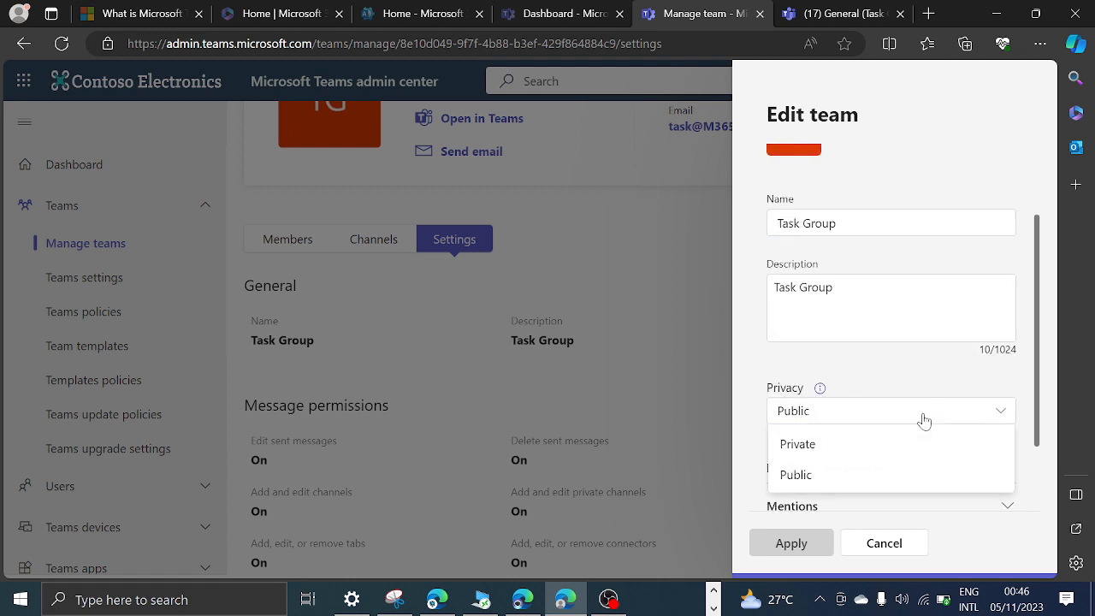
click(830, 446)
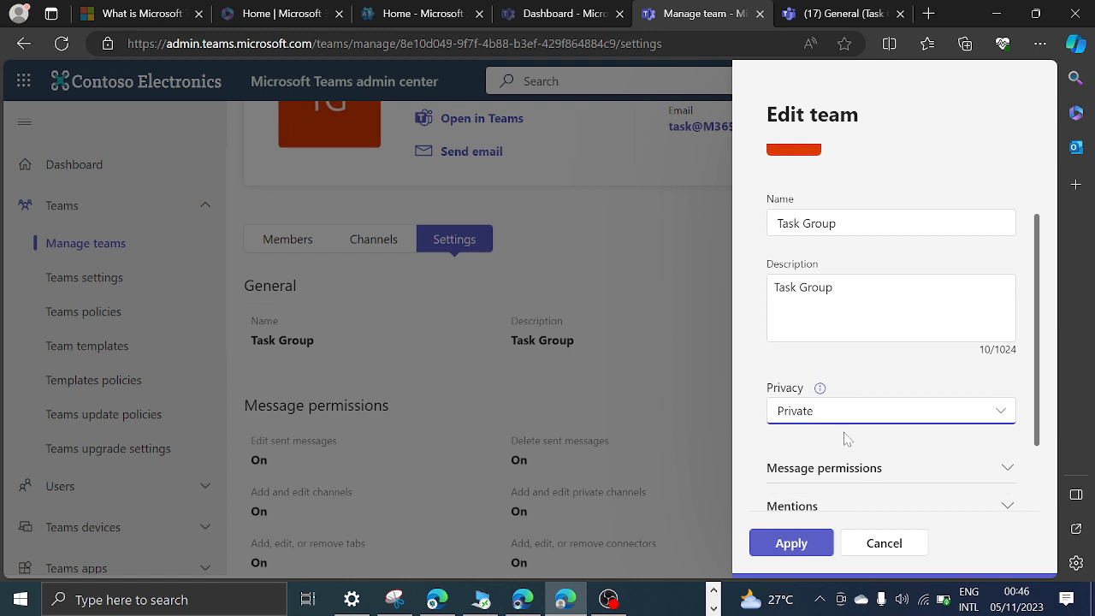
scroll(868, 412, down, 1)
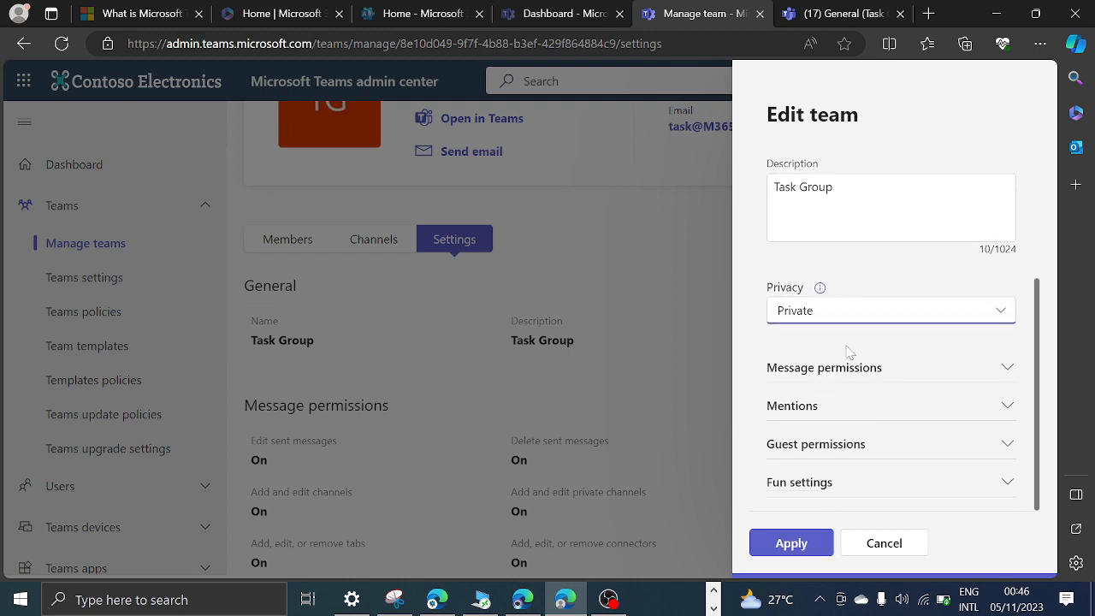
scroll(848, 351, up, 2)
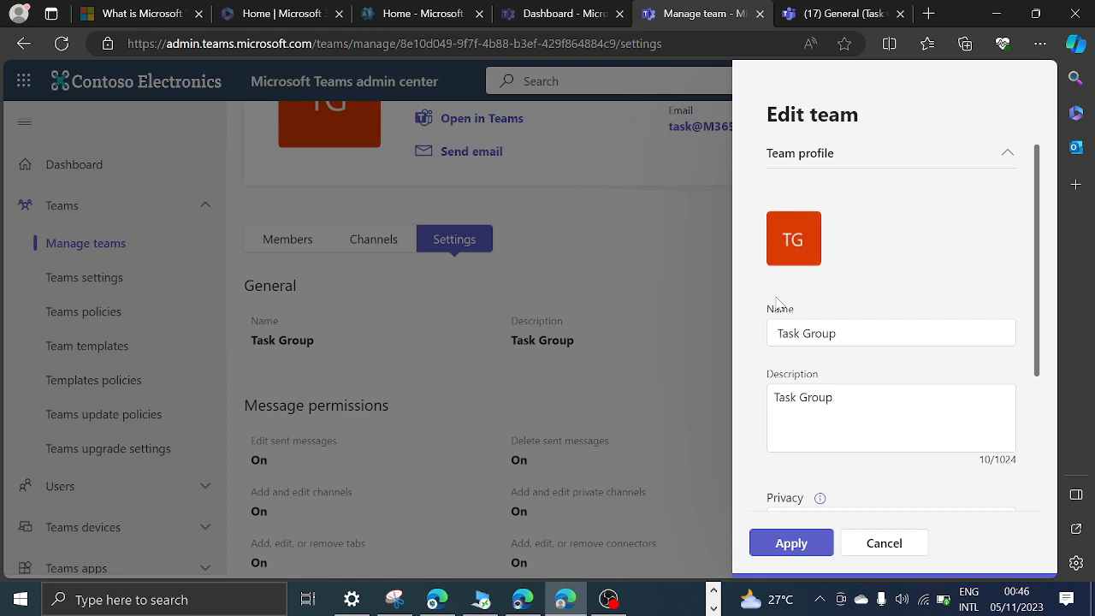
Switch to Teams on the web and view the teams offered for joining, including the Task Group.
click(804, 13)
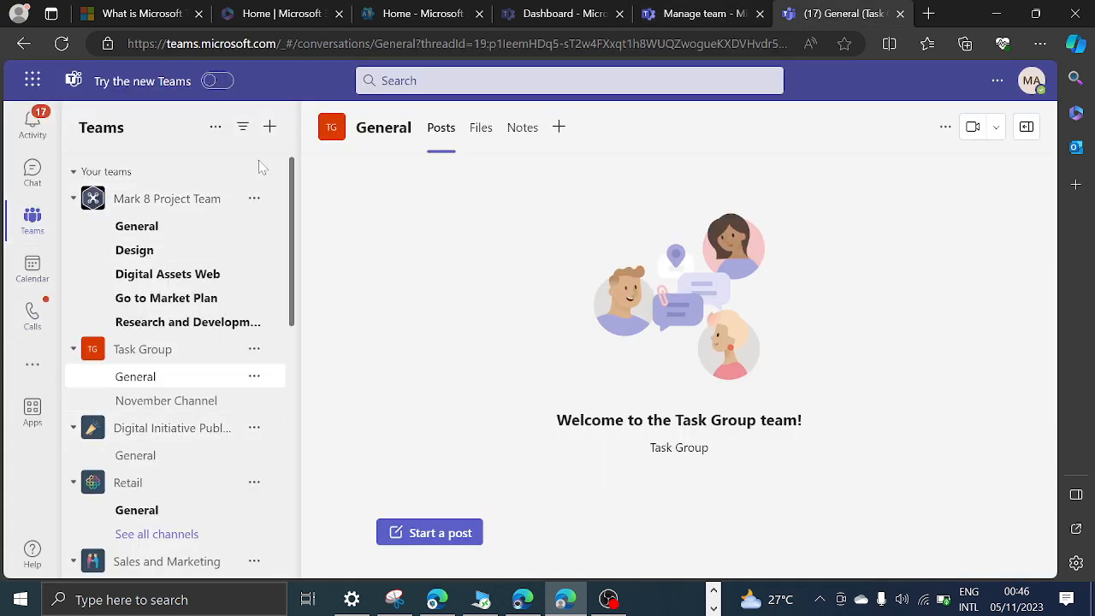
click(269, 127)
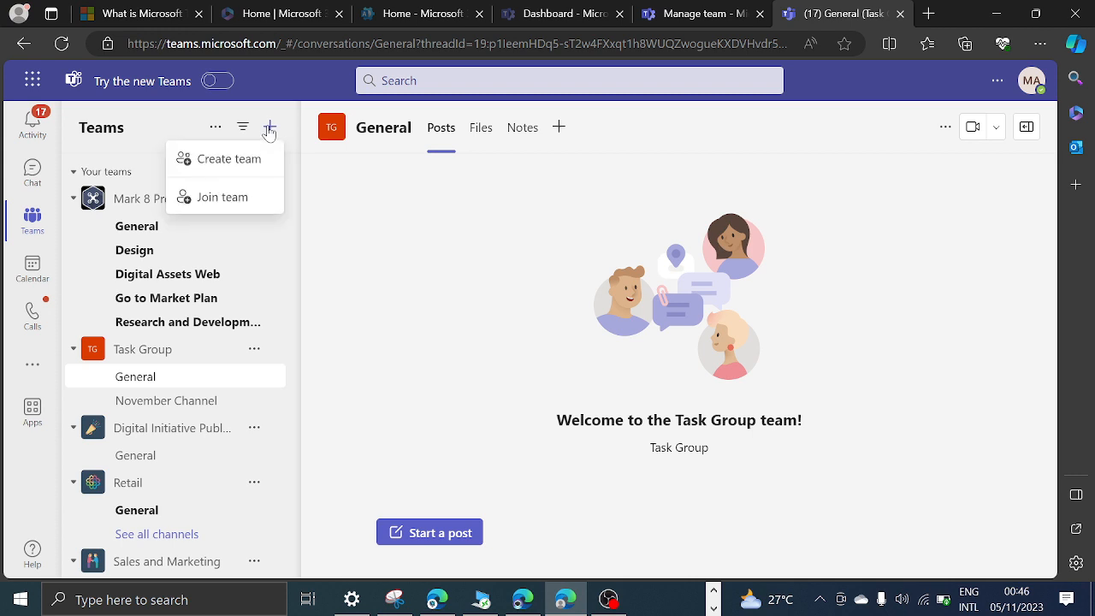
click(233, 196)
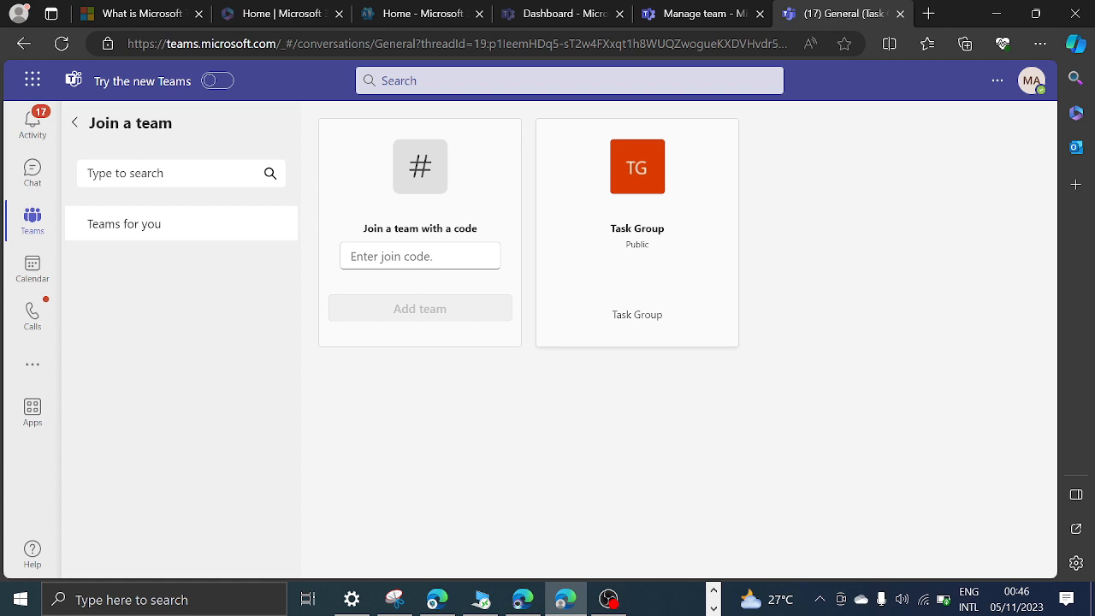
mouse_move(564, 295)
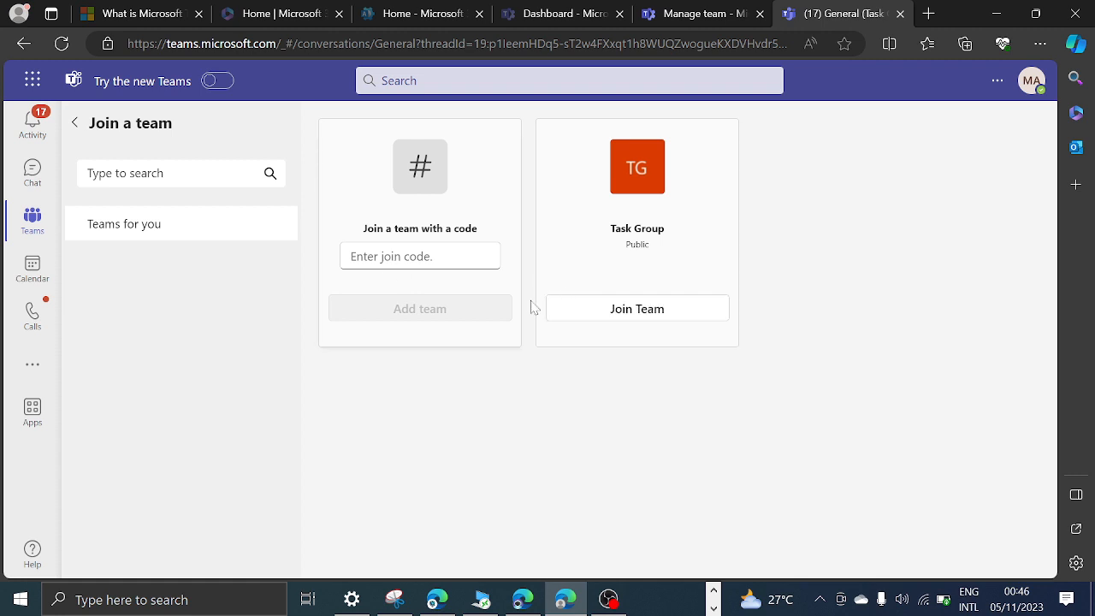
Return to the Task Group's edit form in the Teams admin center and show the available privacy options.
click(700, 13)
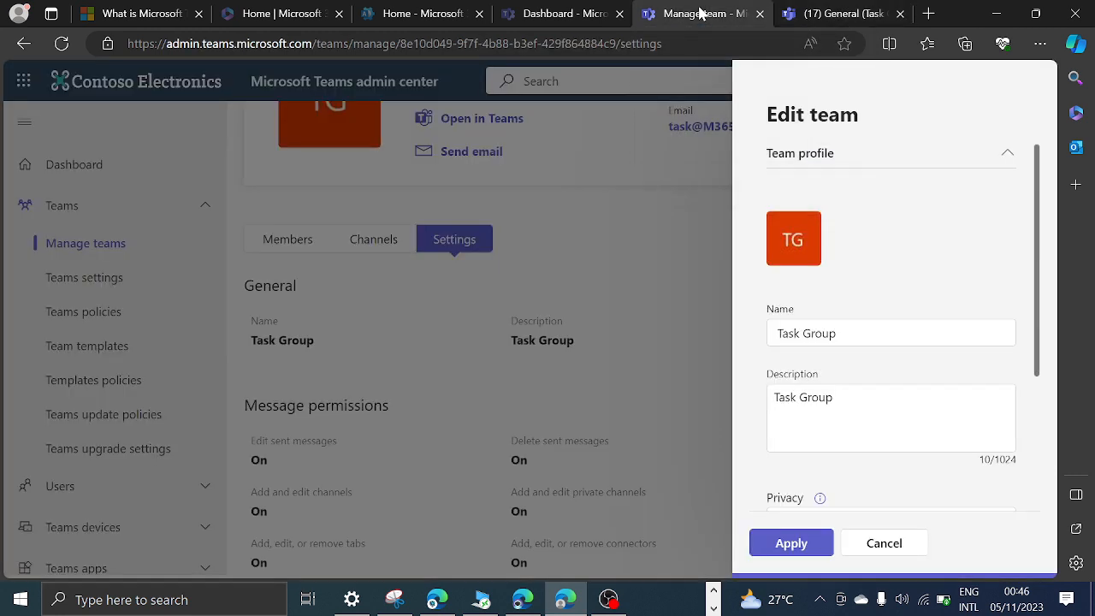
scroll(836, 438, down, 1)
scroll(836, 438, down, 3)
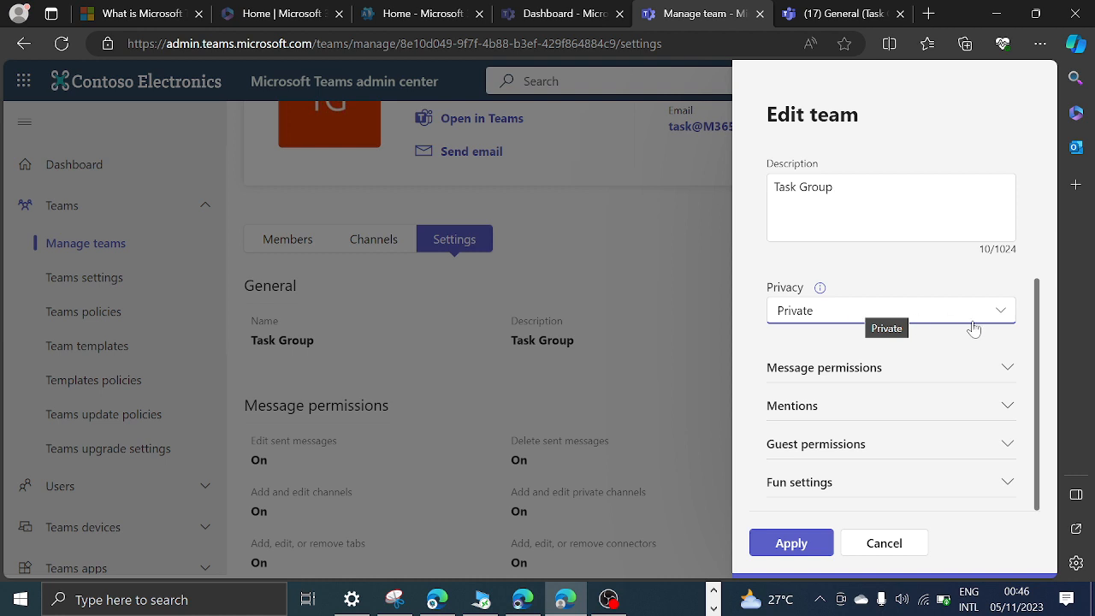
click(1002, 315)
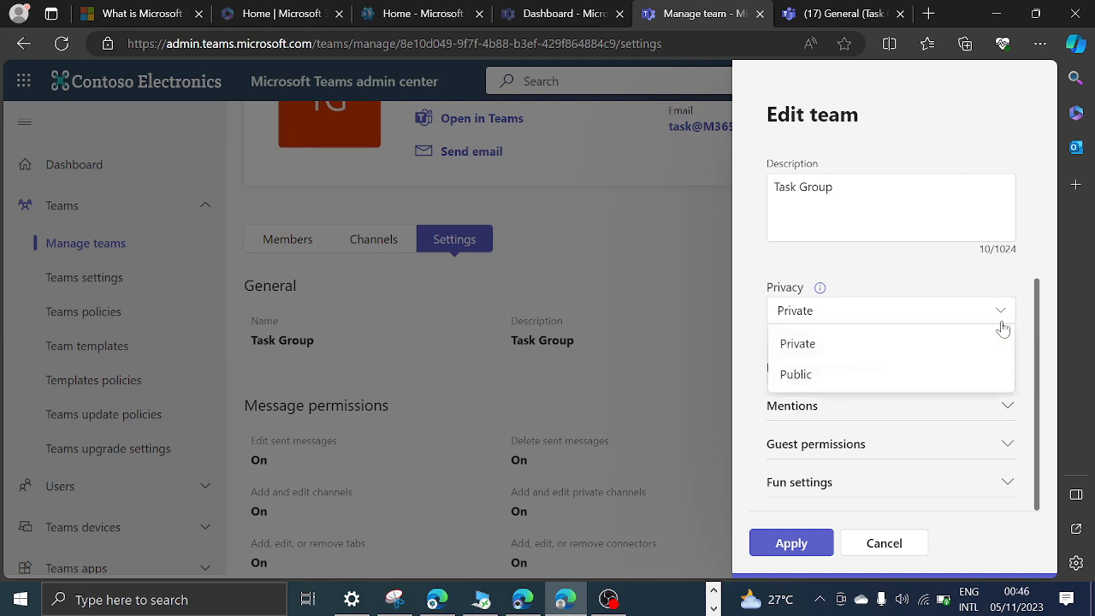
Switch to Teams on the web, leave the join page and look through the list of teams and their channels.
click(816, 14)
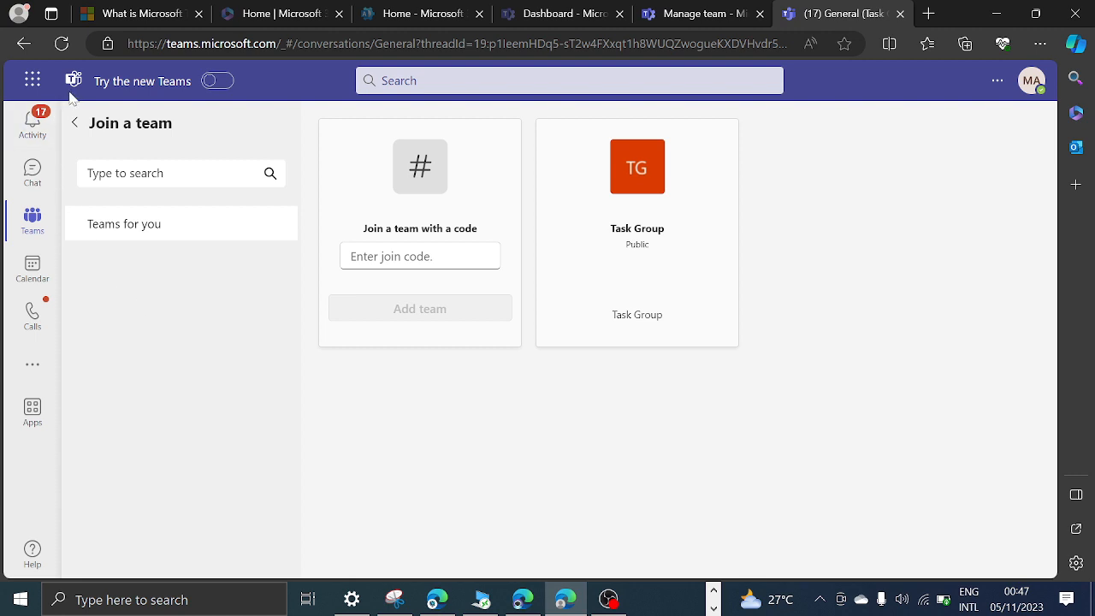
click(33, 171)
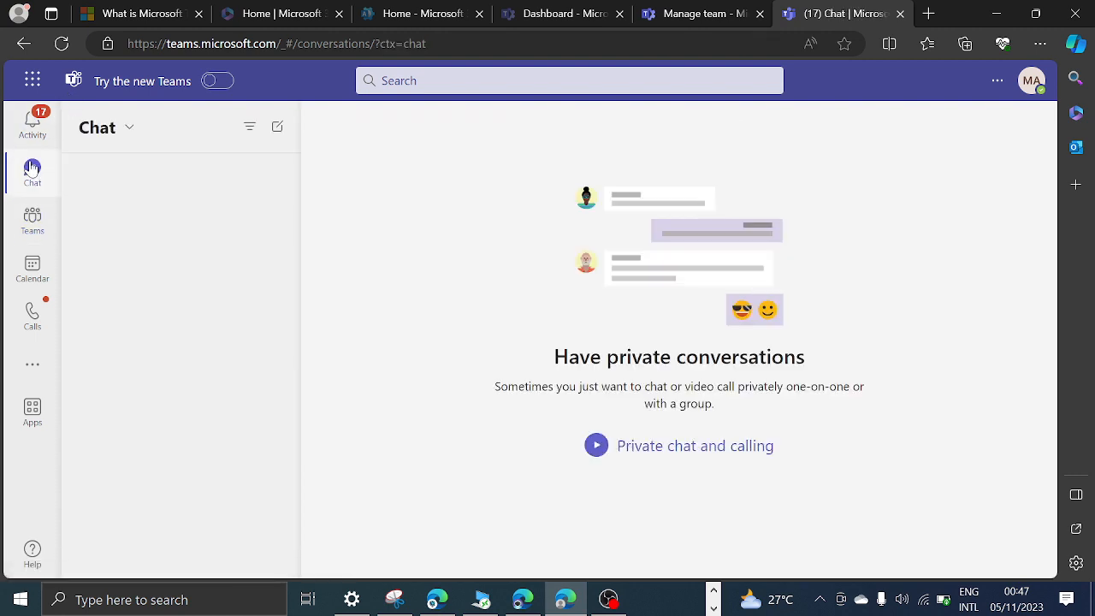
click(32, 219)
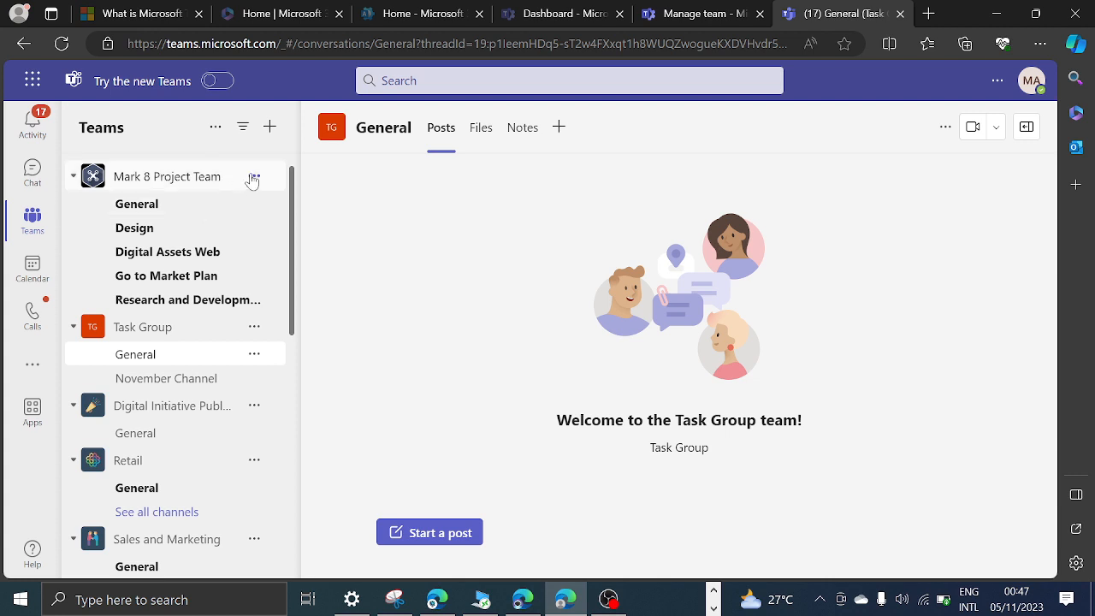
scroll(163, 403, down, 3)
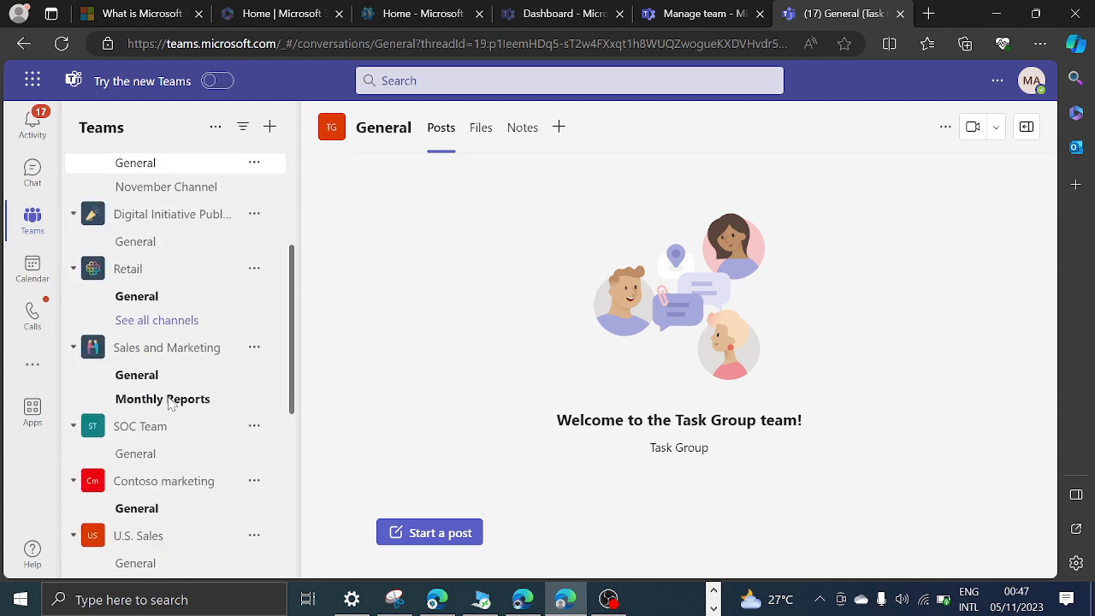
Return to the Task Group's edit form in the Teams admin center, choose Private as its privacy and review the message permissions.
click(682, 22)
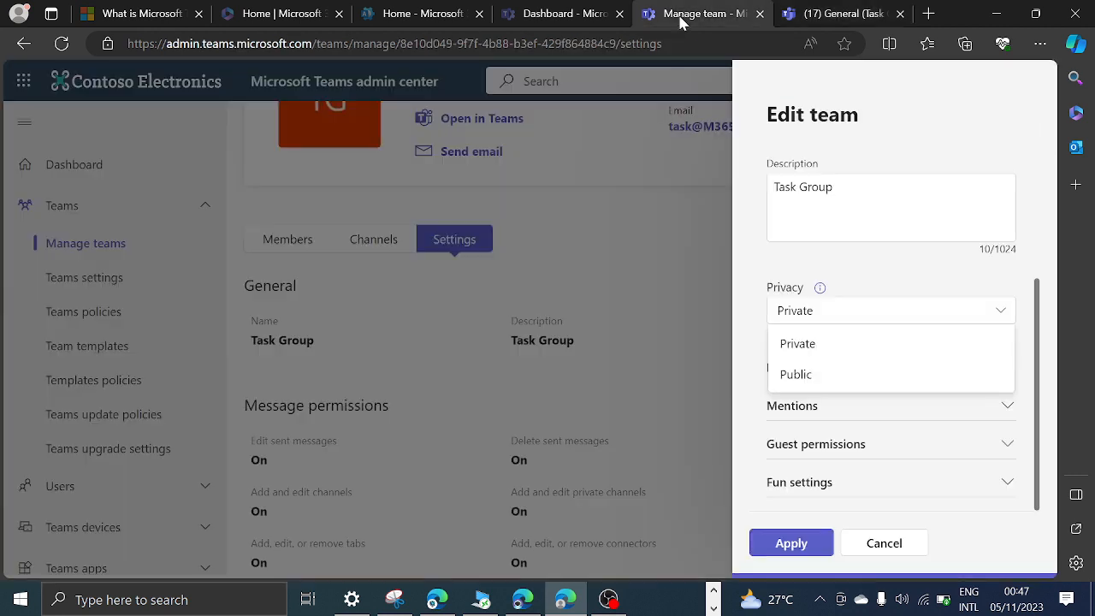
click(830, 345)
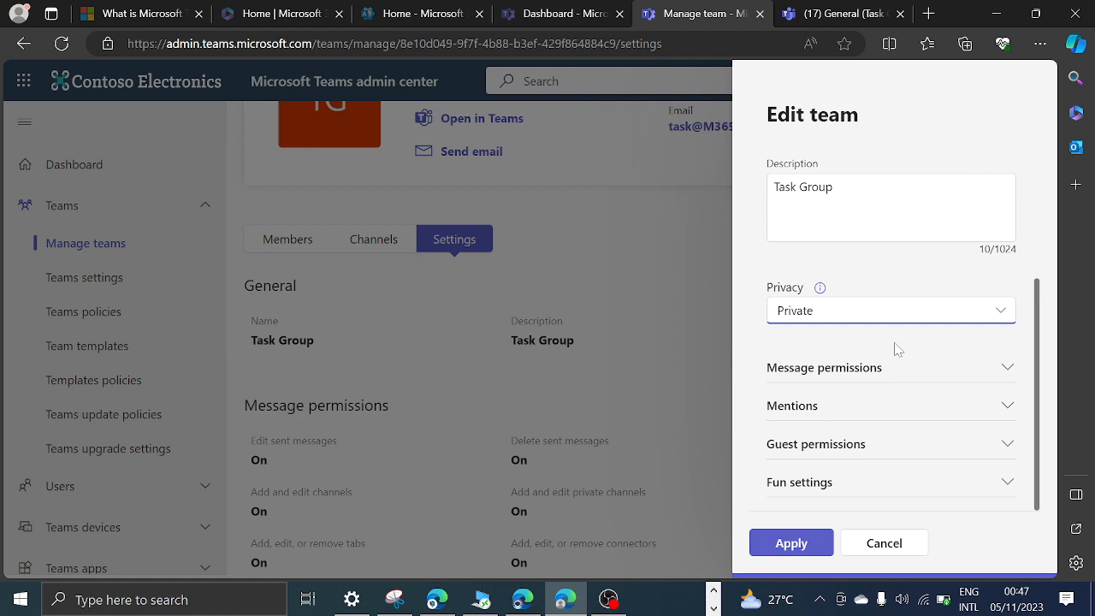
click(1008, 371)
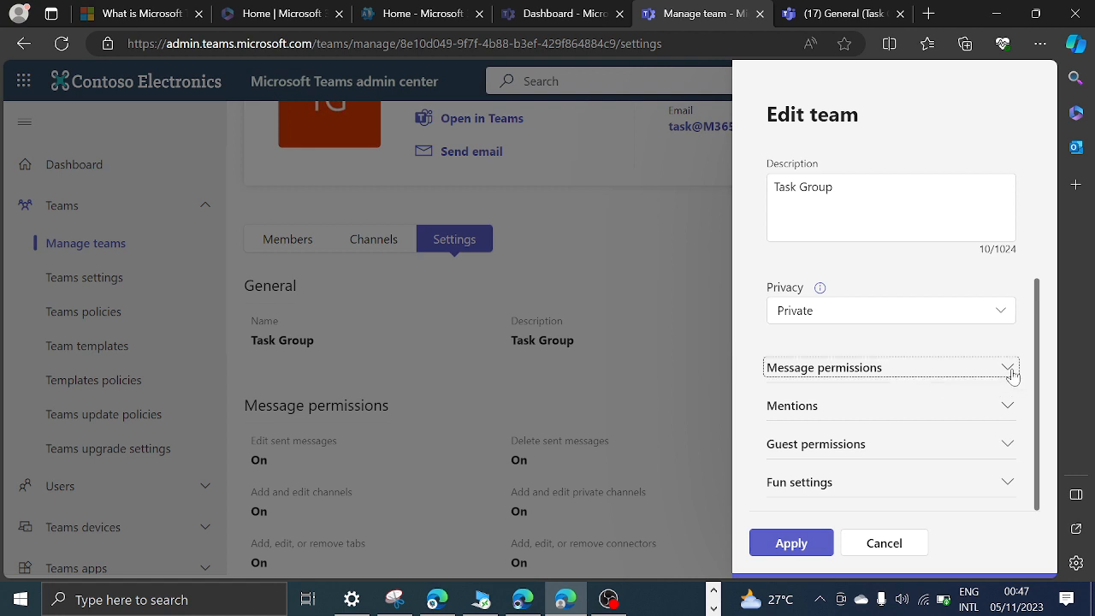
scroll(913, 414, down, 5)
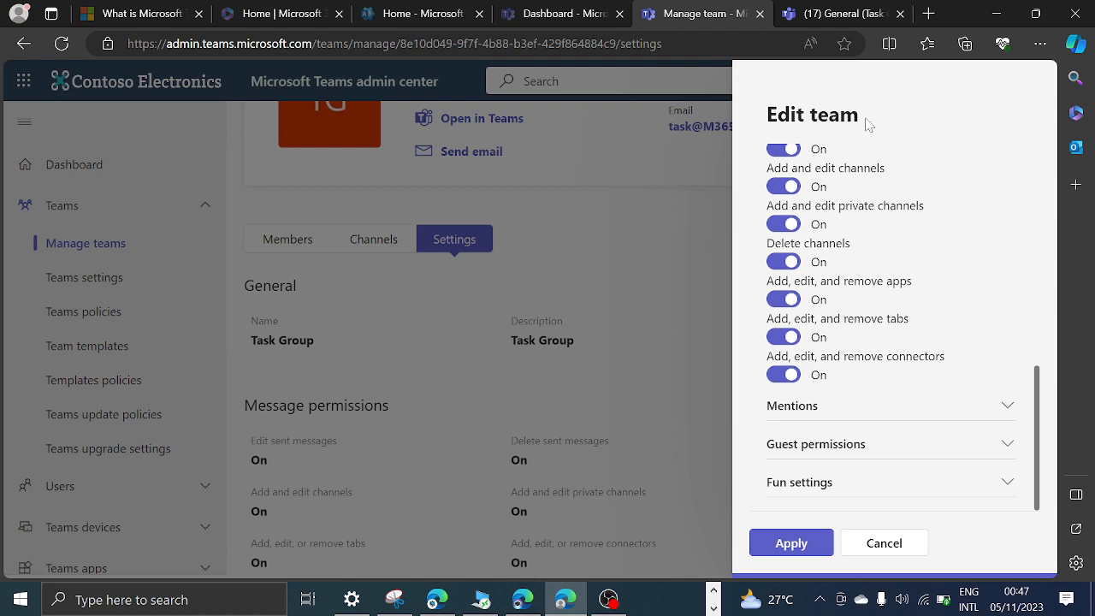
scroll(837, 292, up, 2)
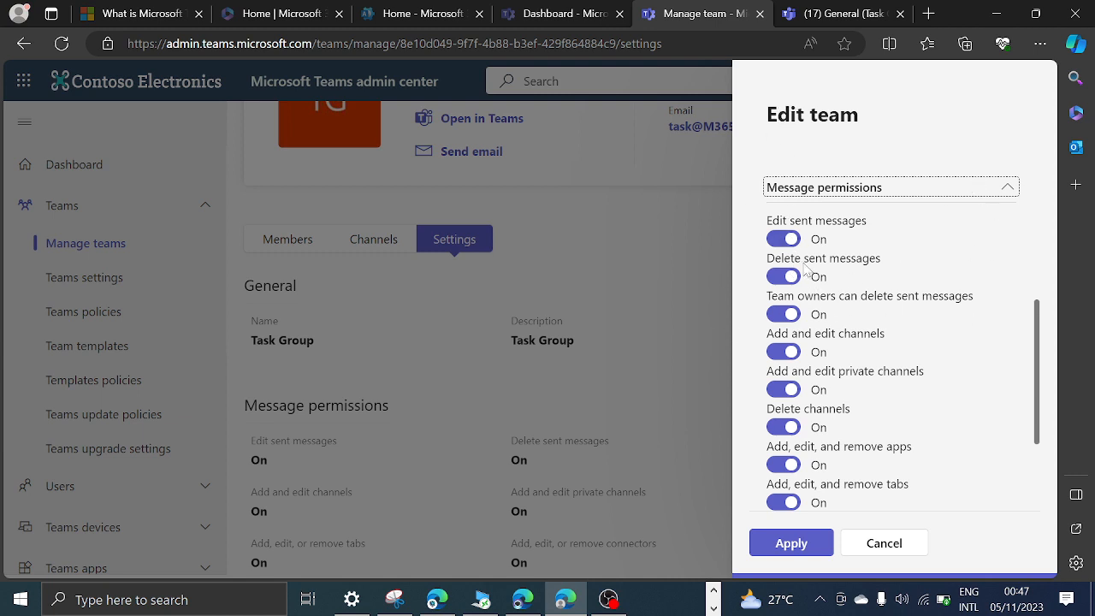
scroll(804, 269, down, 2)
scroll(817, 291, up, 3)
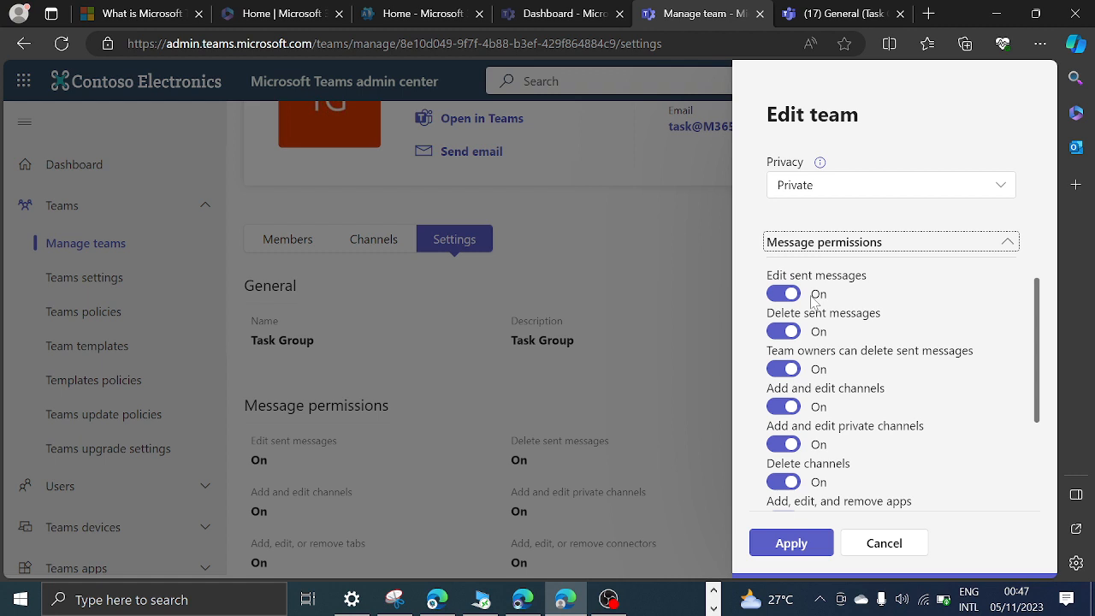
scroll(813, 301, down, 3)
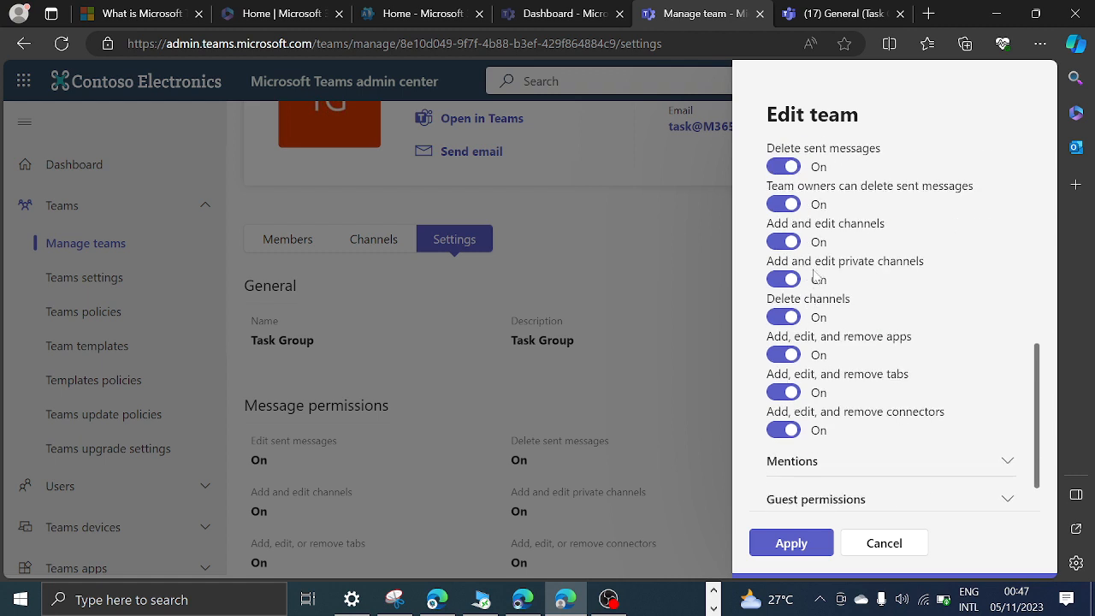
scroll(813, 272, up, 1)
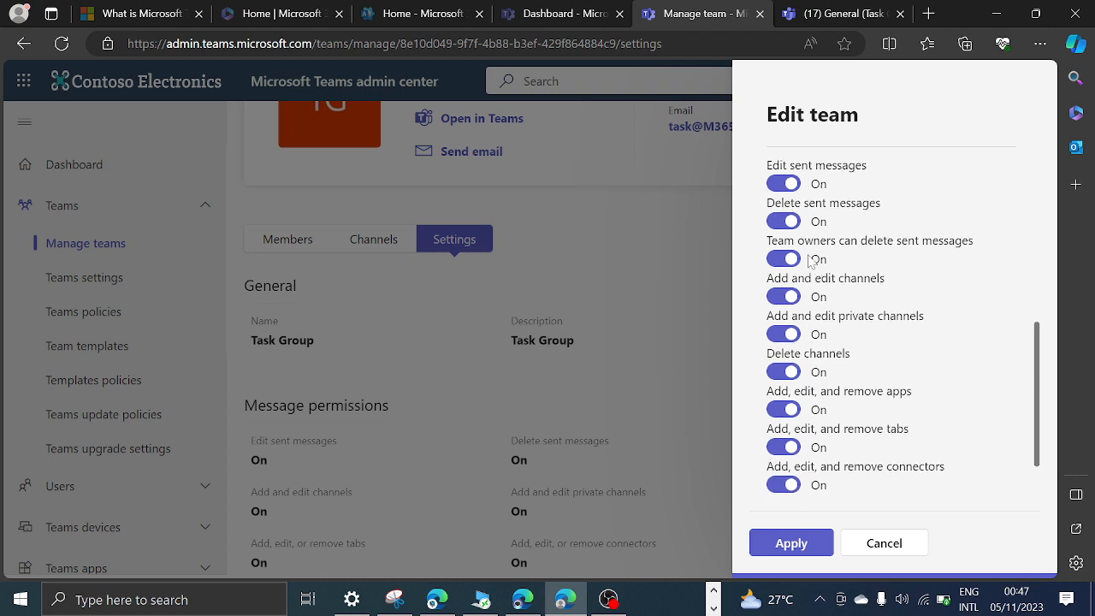
Turn off editing sent messages, deleting sent messages and owners deleting sent messages, leaving adding and editing channels on.
click(796, 184)
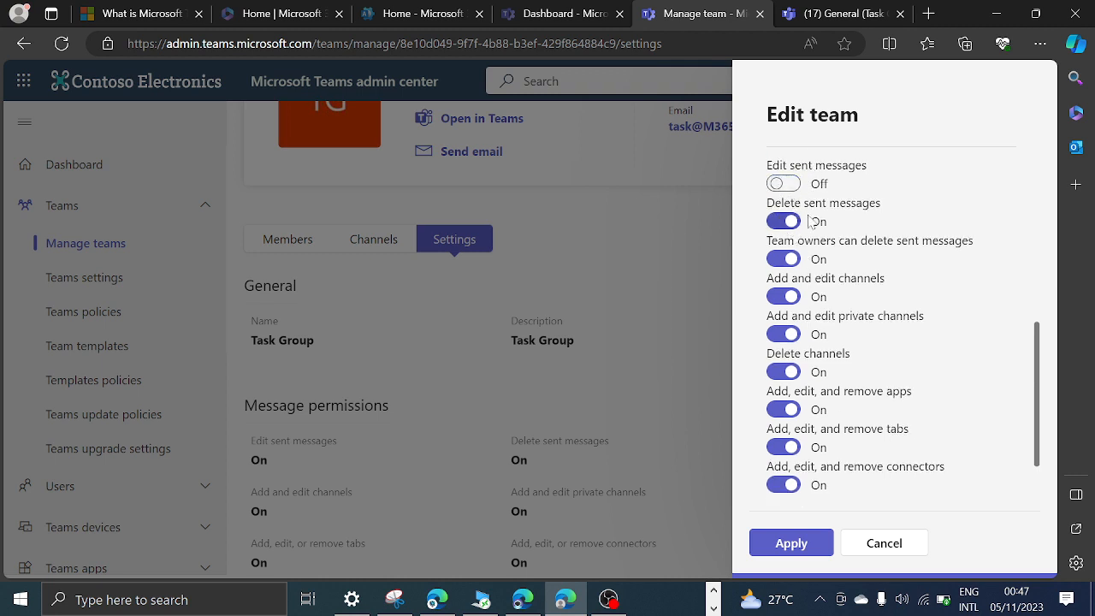
click(796, 222)
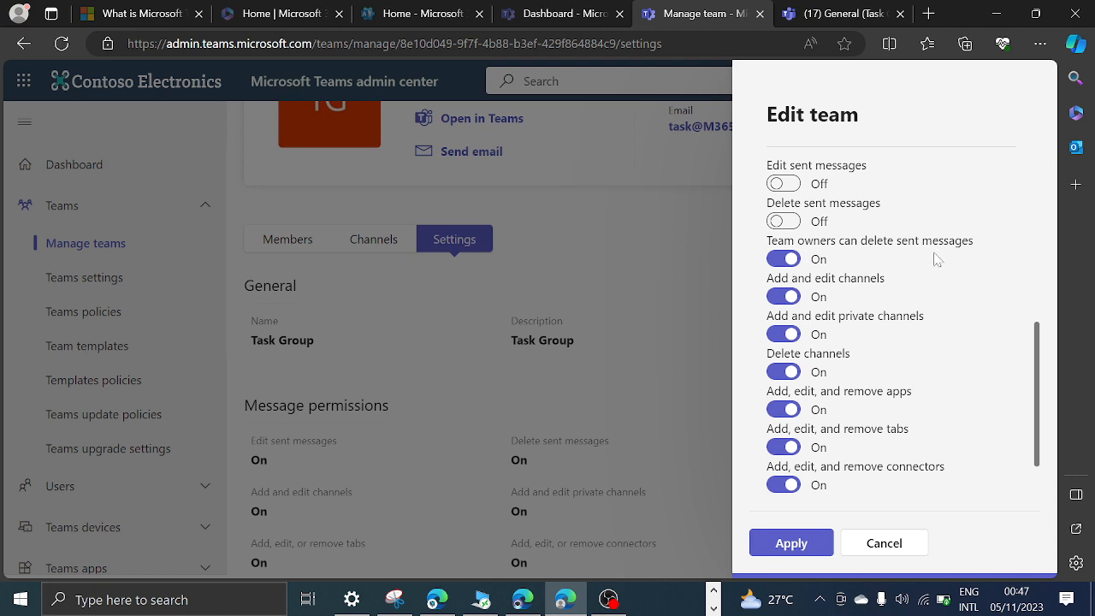
click(784, 260)
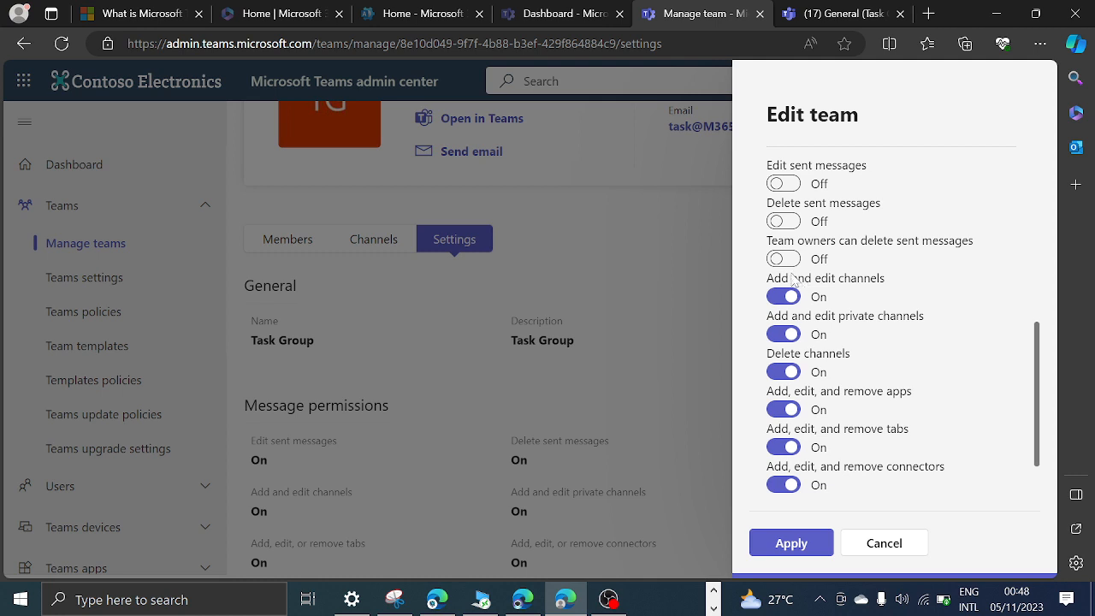
click(780, 297)
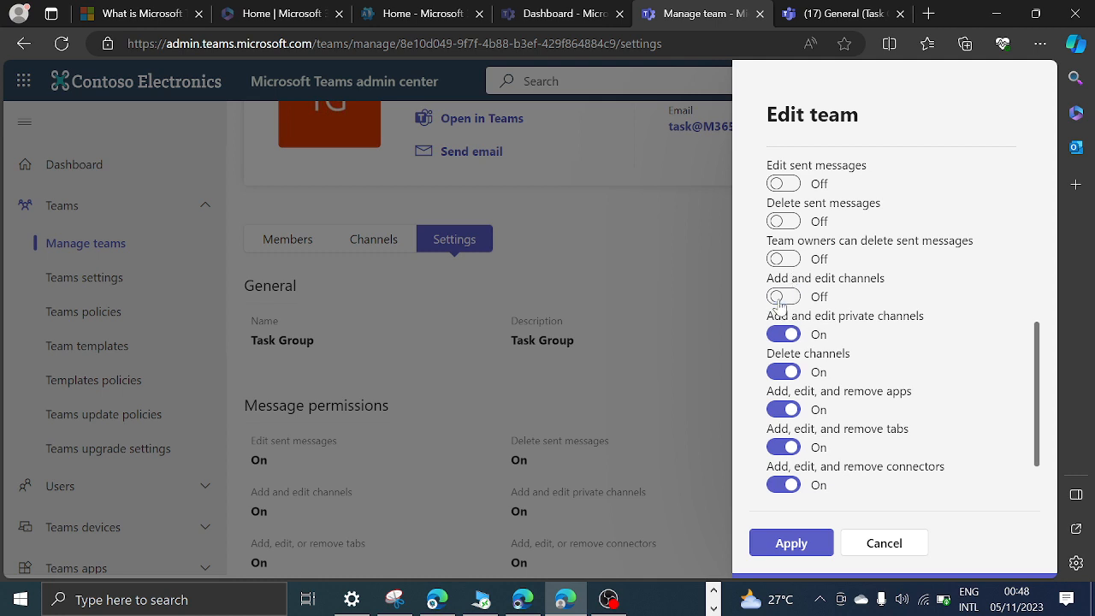
click(796, 299)
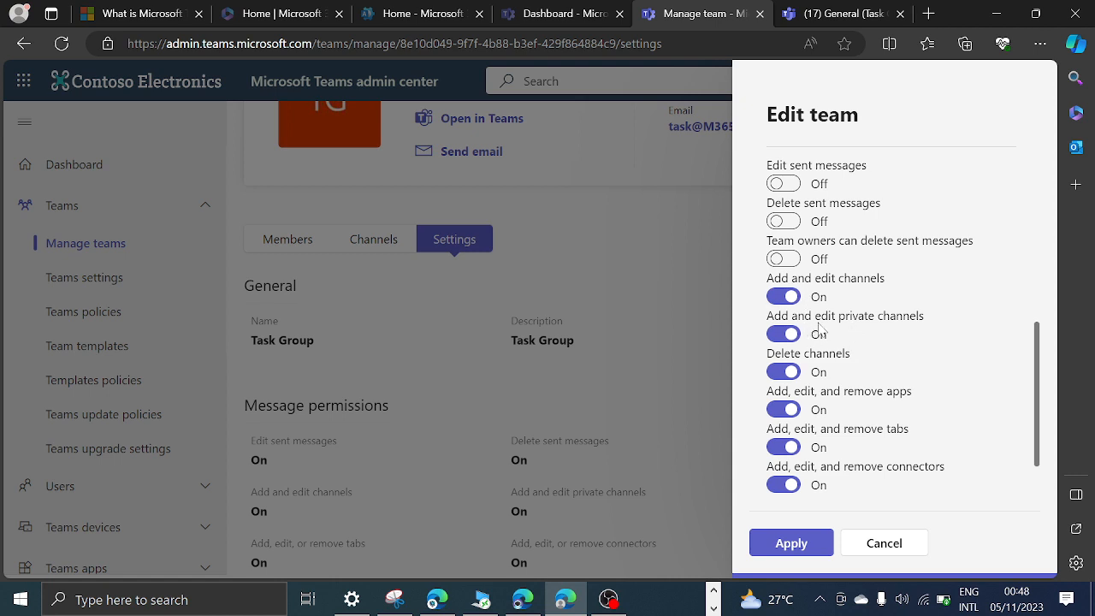
Turn off deleting channels and adding, editing and removing apps, tabs and connectors, and apply the Task Group changes.
click(789, 374)
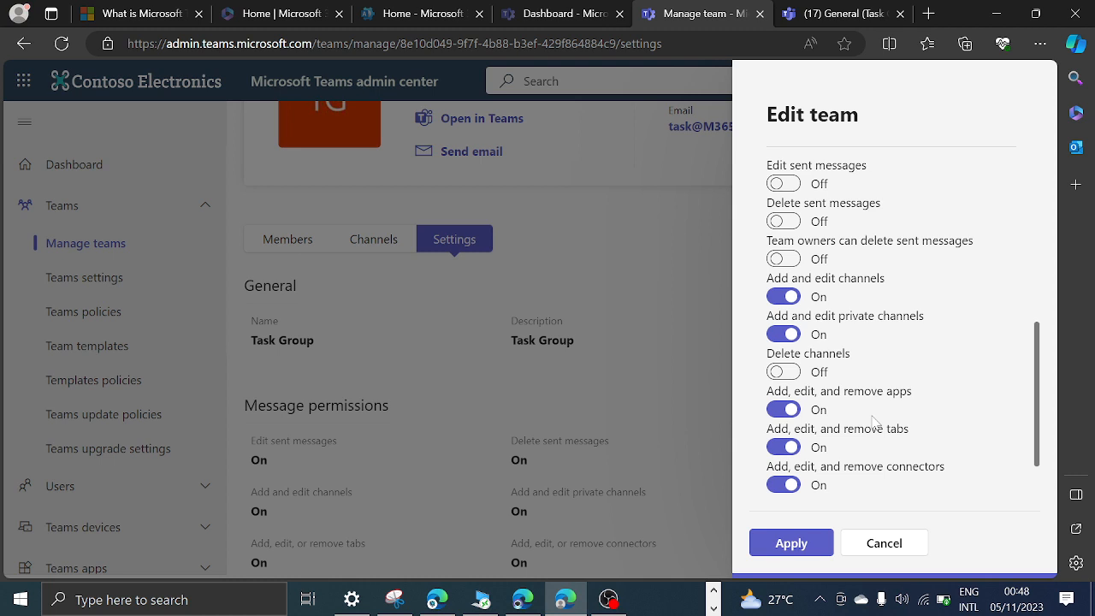
click(783, 409)
click(788, 448)
click(783, 483)
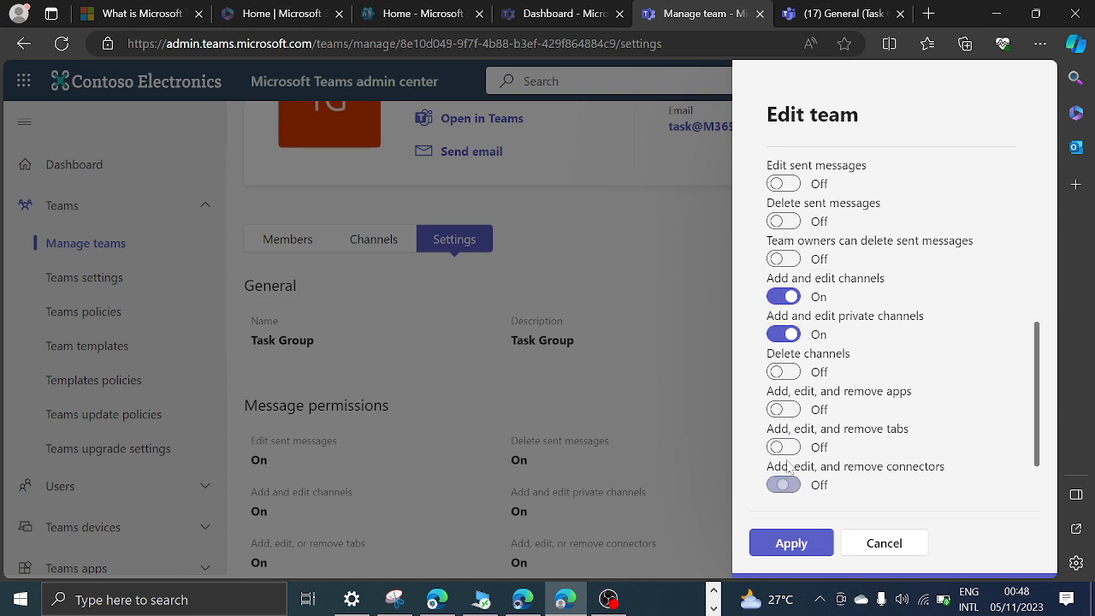
click(792, 543)
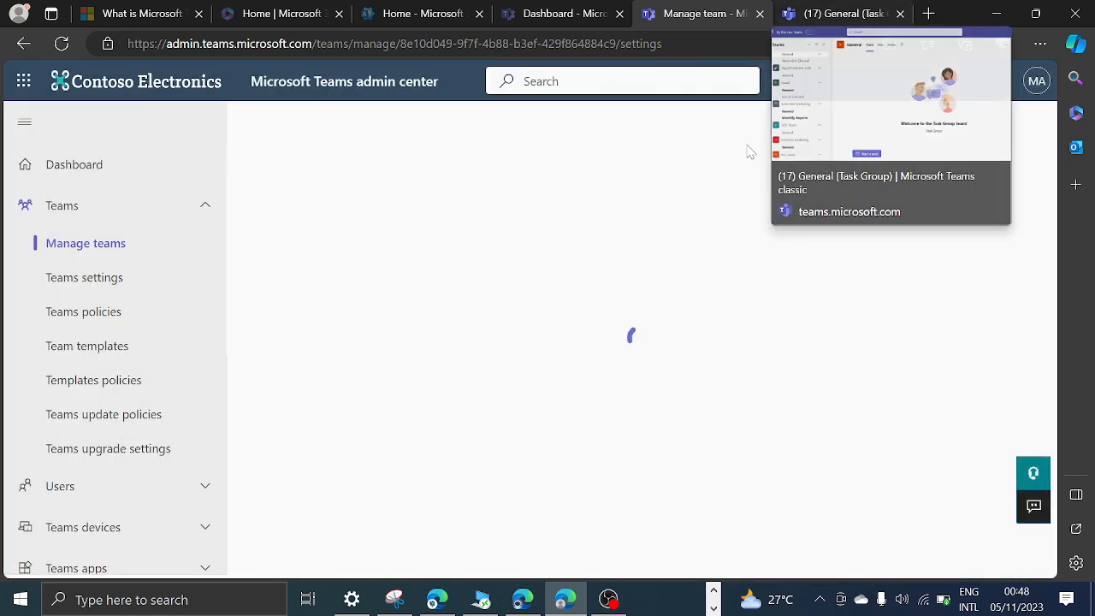
Compare the Task Group's saved settings in the admin center with the teams list in Teams on the web.
click(847, 14)
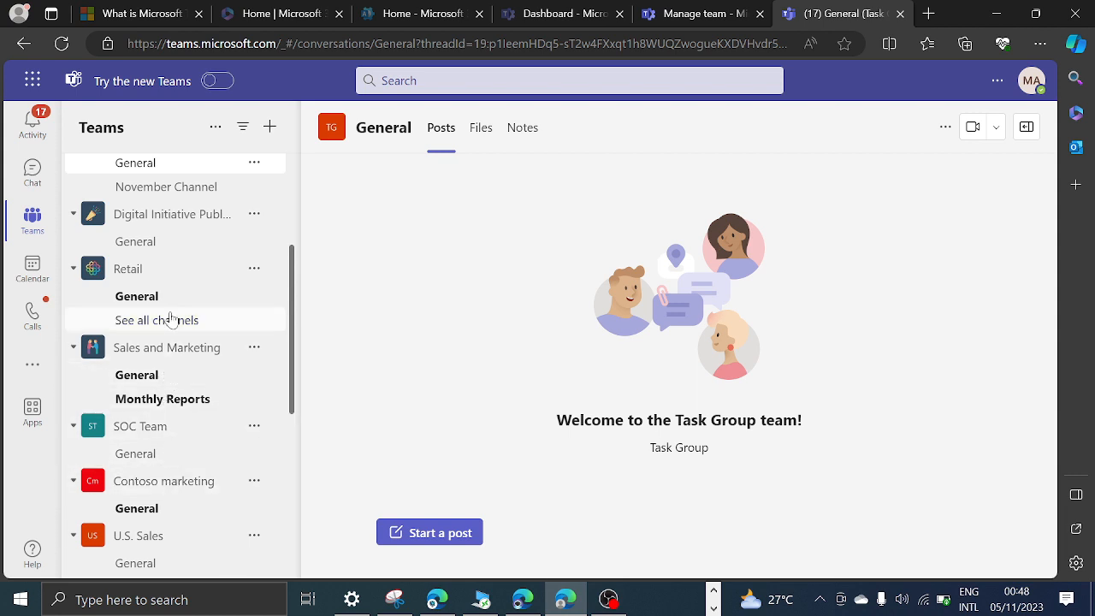
scroll(169, 402, down, 3)
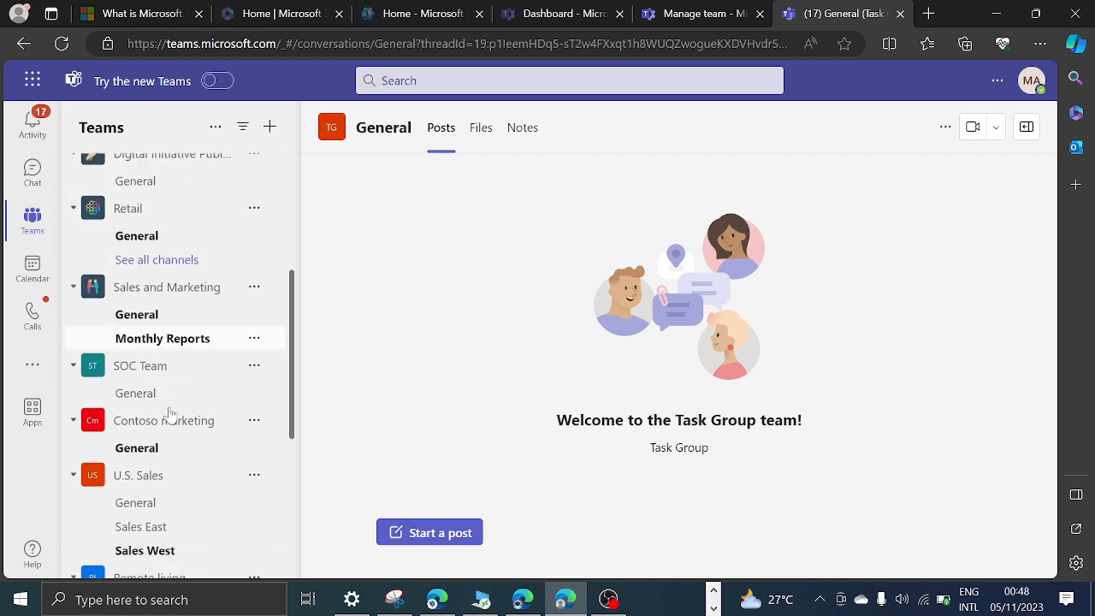
scroll(169, 414, up, 5)
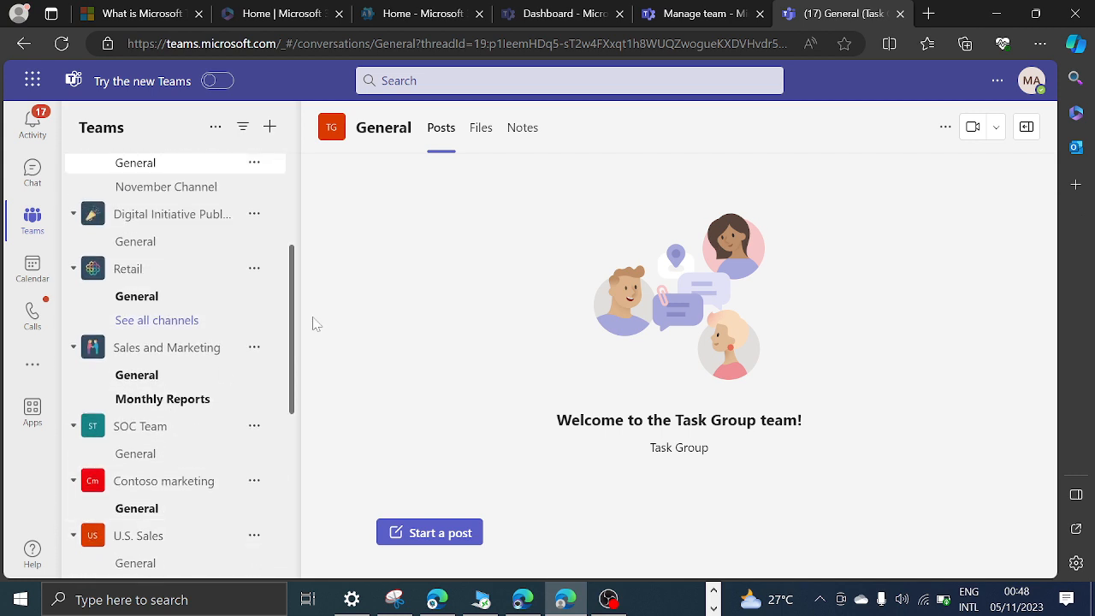
click(694, 14)
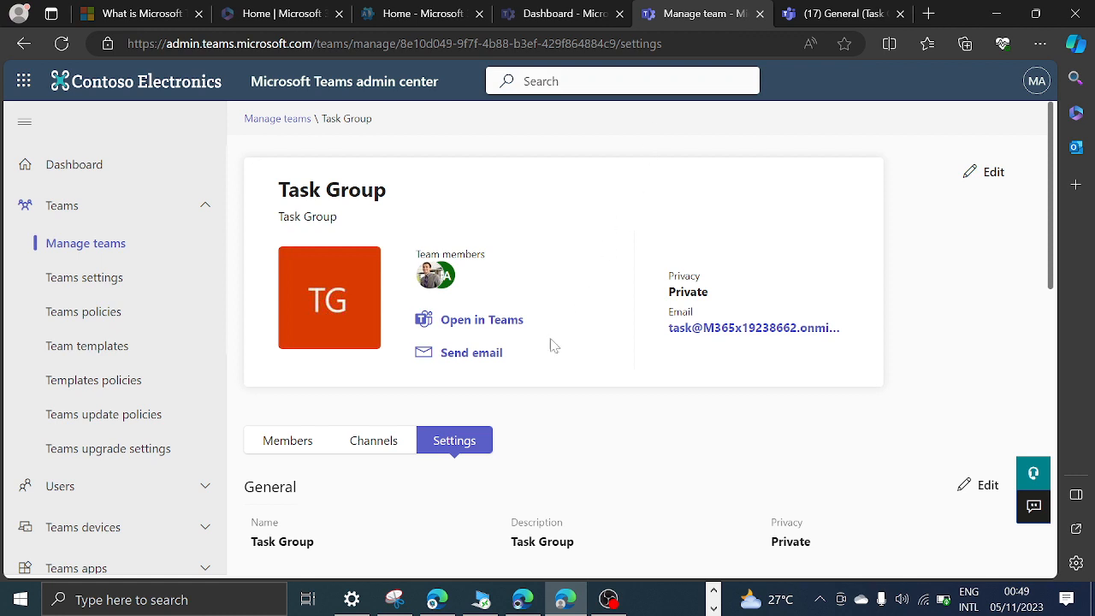
click(826, 14)
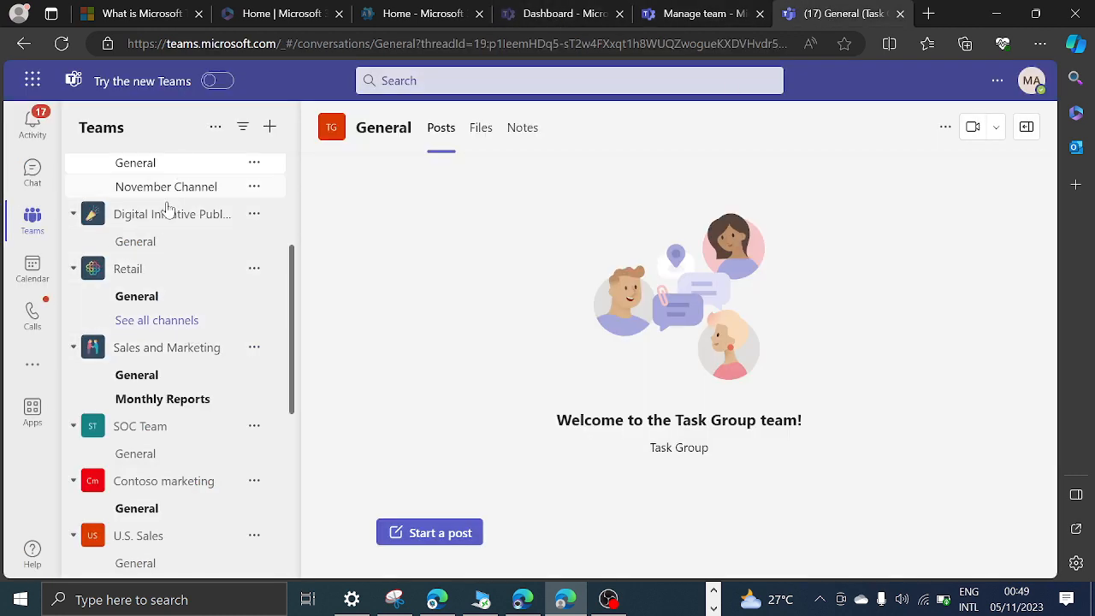
scroll(145, 462, down, 2)
scroll(146, 477, down, 8)
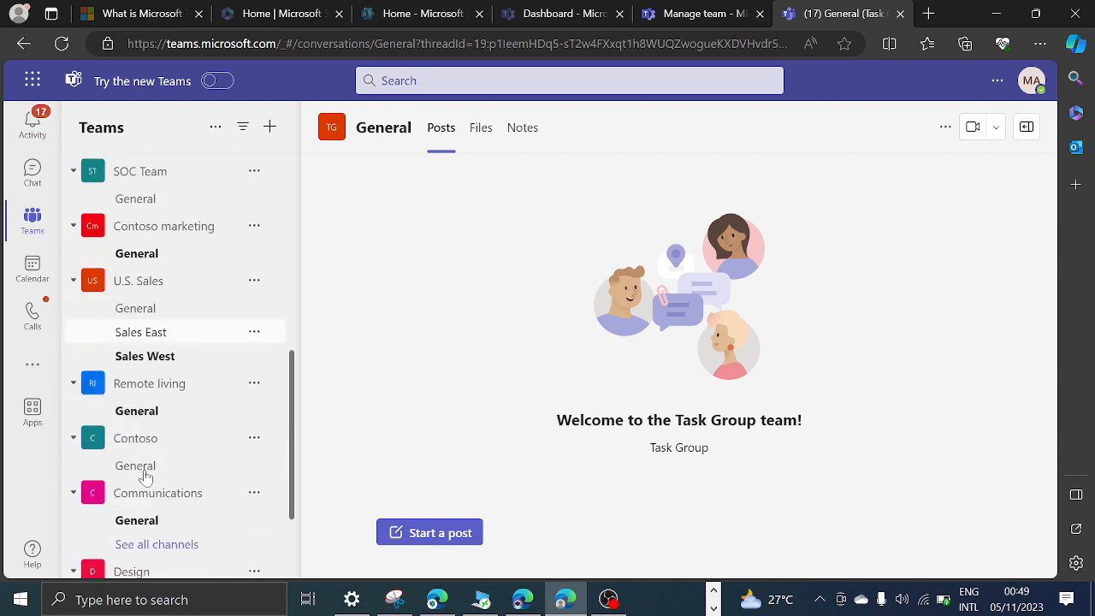
scroll(143, 477, up, 15)
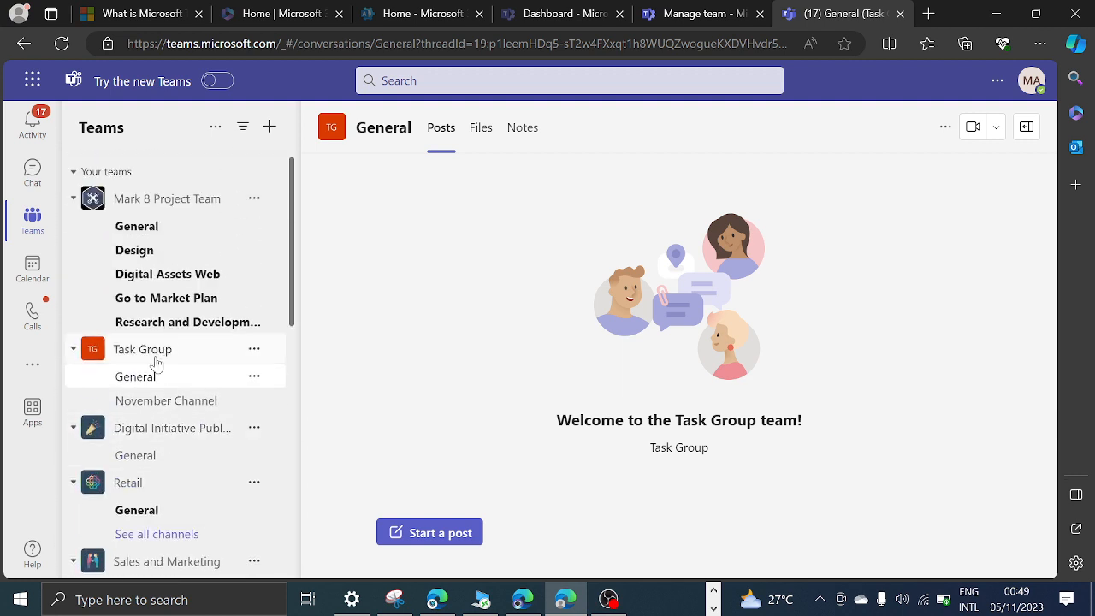
Start a post in the Task Group's General channel with the subject "hello test".
click(440, 531)
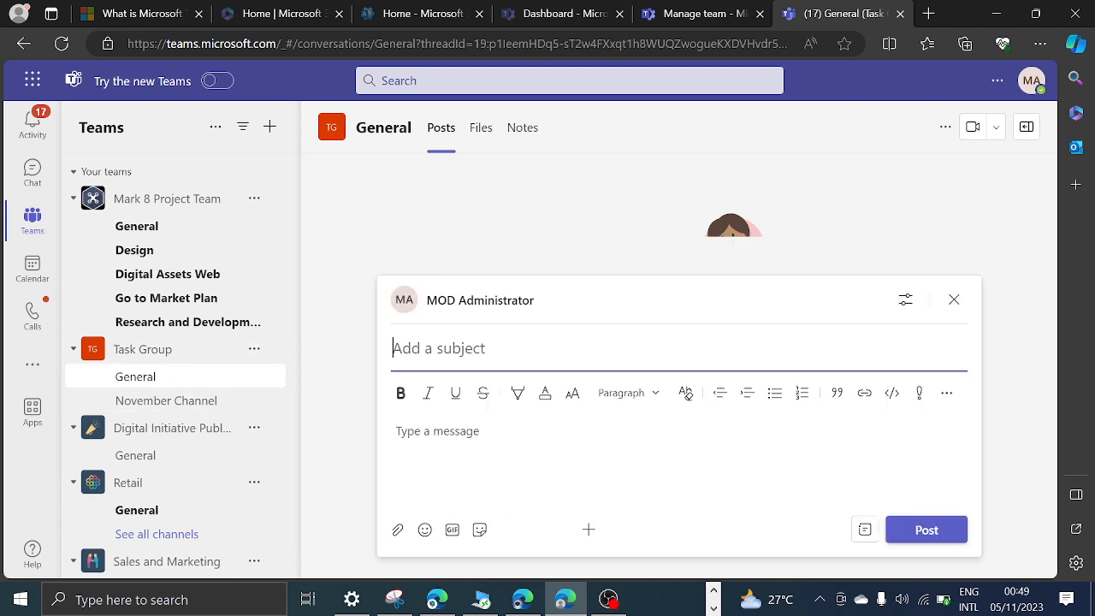
text(fhhh)
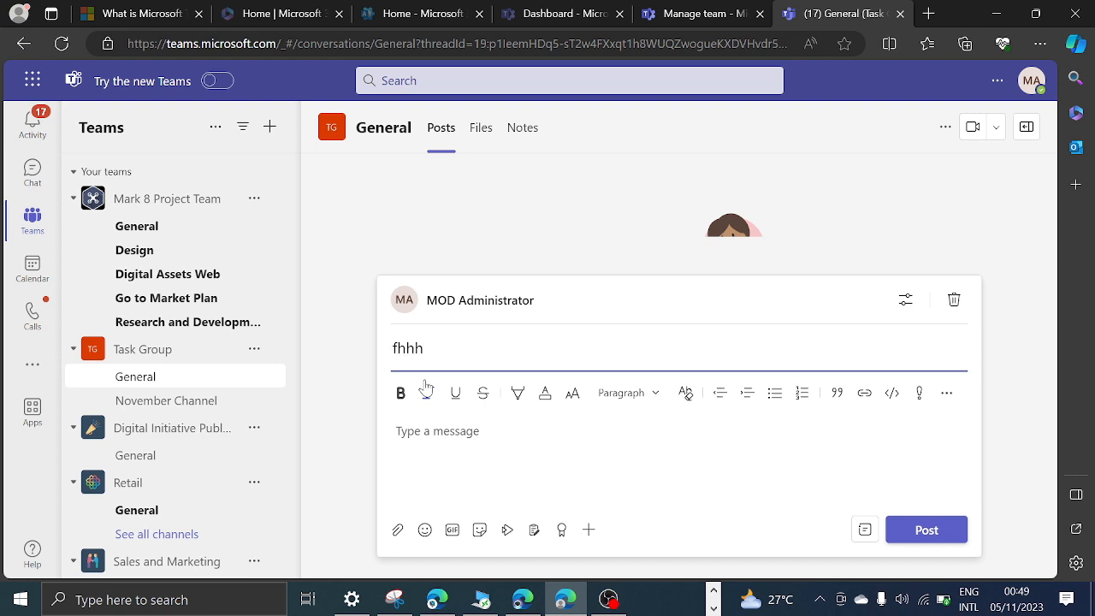
key(BackSpace)
key(BackSpace)
key(BackSpace)
key(BackSpace)
text(h)
key(BackSpace)
key(BackSpace)
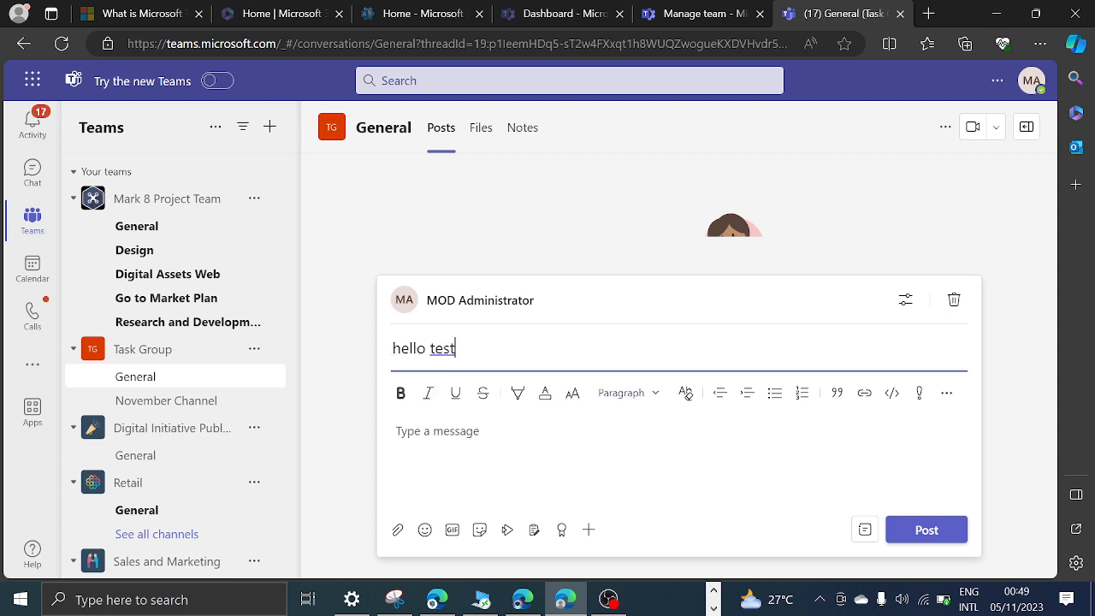
Add the message text "hello" to the "hello test" post and publish it in the General channel.
click(924, 530)
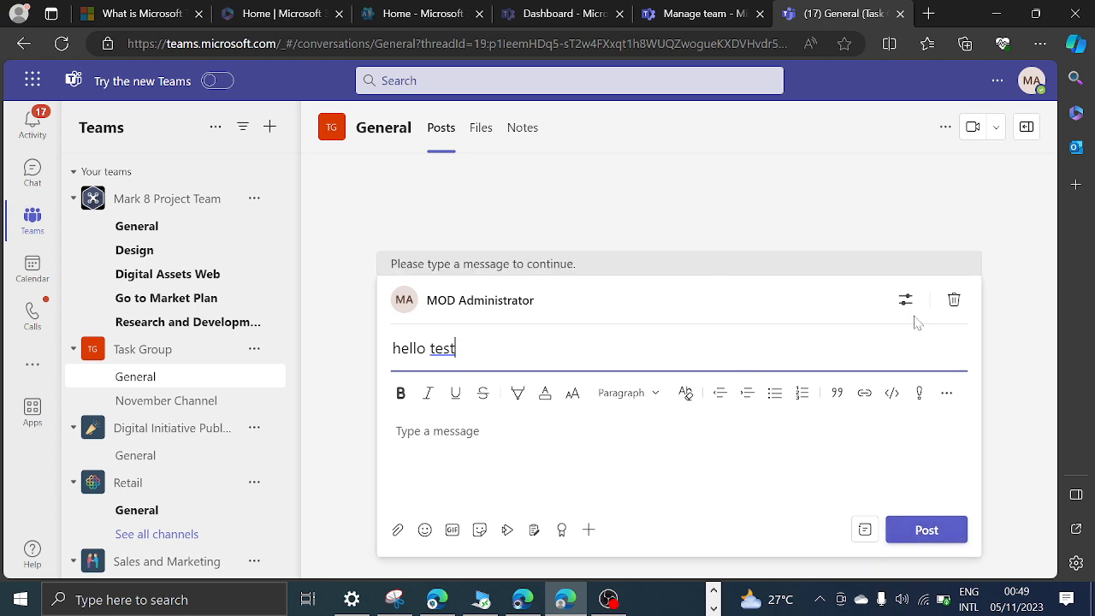
click(933, 530)
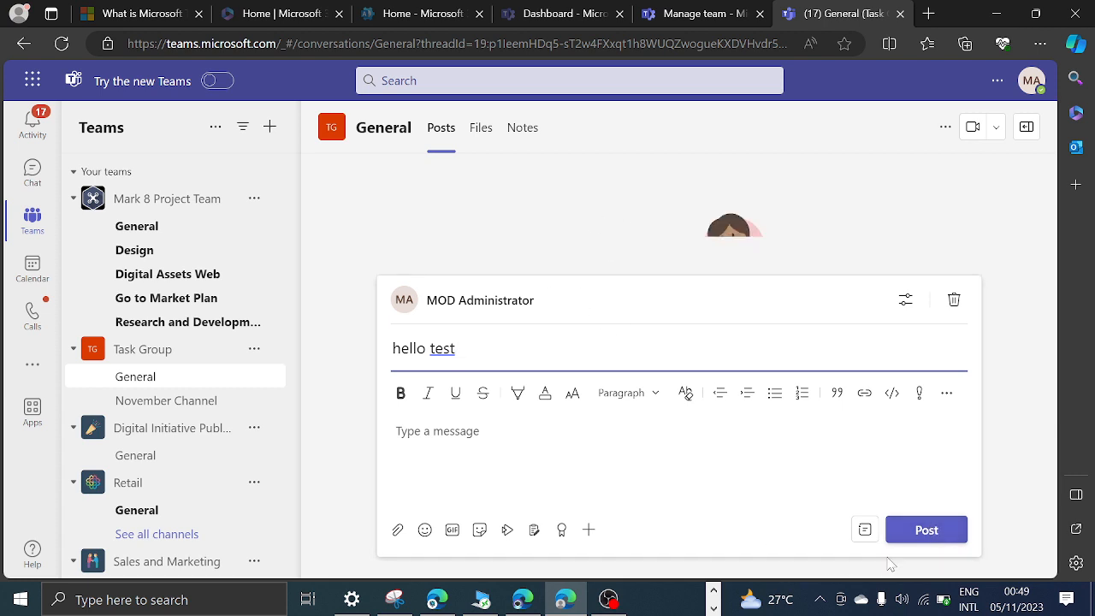
click(927, 533)
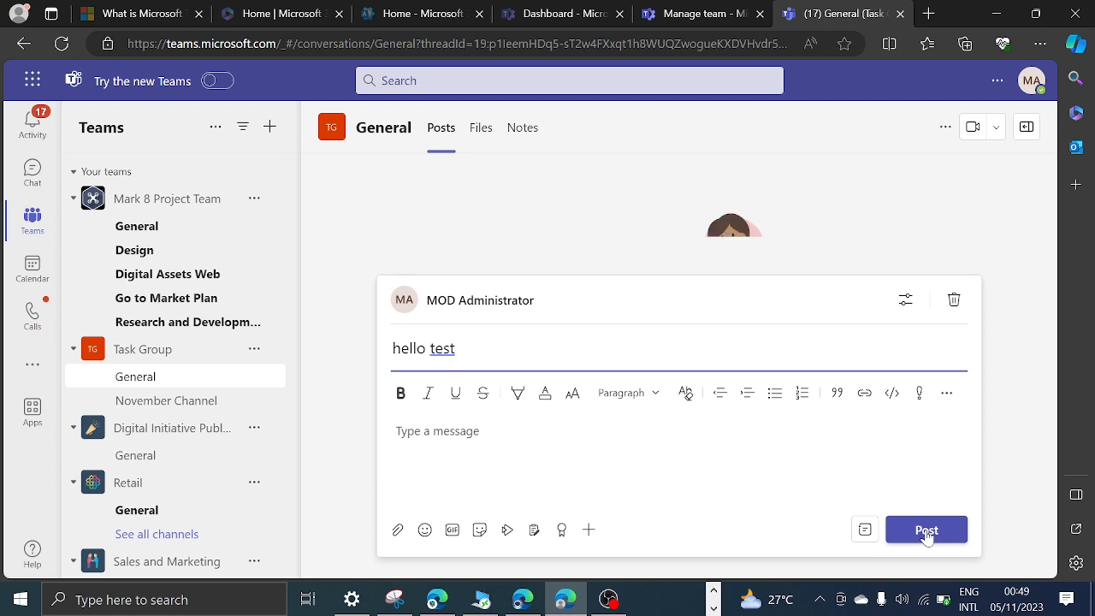
click(897, 536)
click(438, 431)
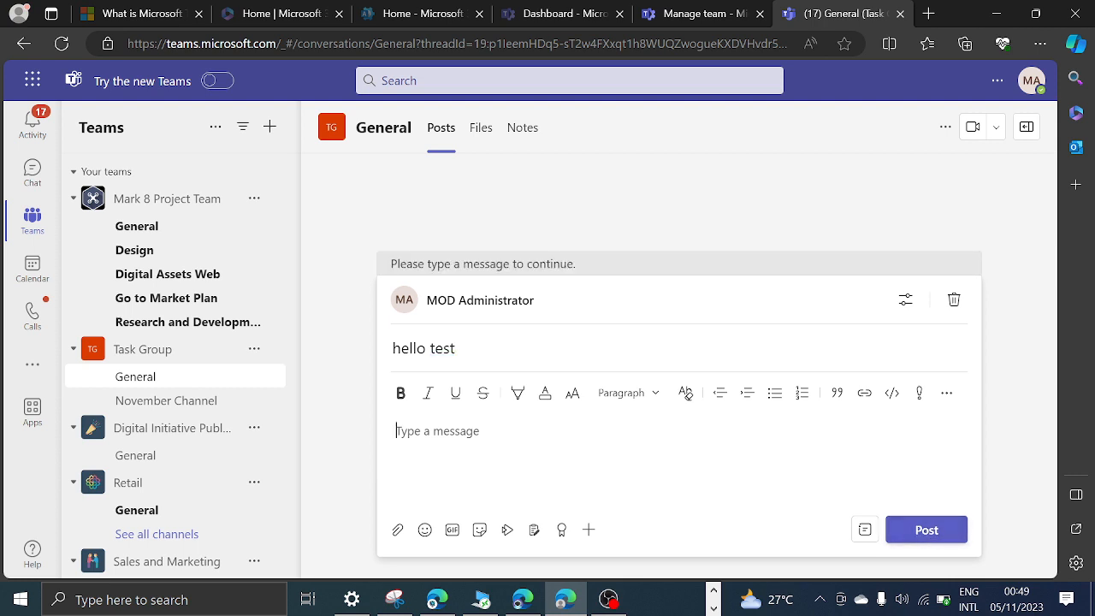
text(hello)
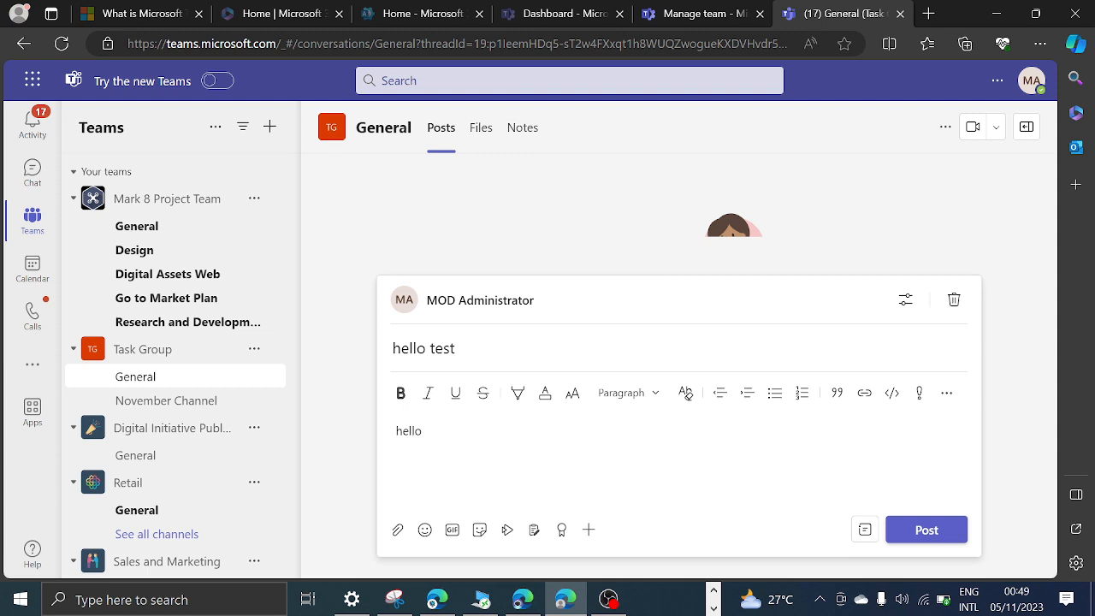
click(927, 530)
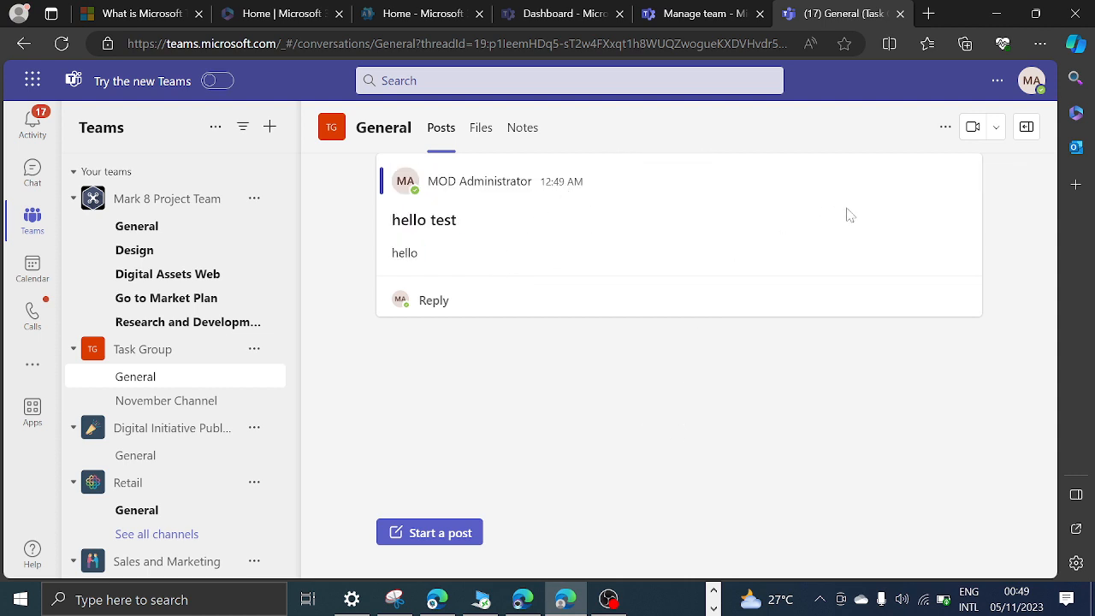
Compare the actions offered for the "hello test" post with the Task Group's message permissions in the Teams admin center.
click(954, 181)
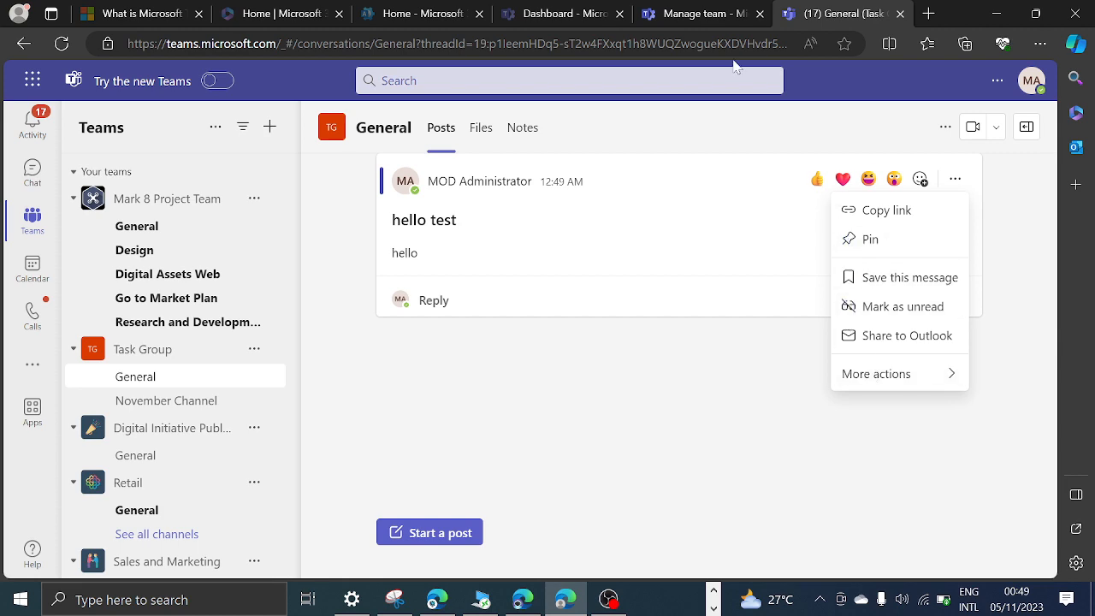
click(695, 13)
scroll(471, 368, down, 4)
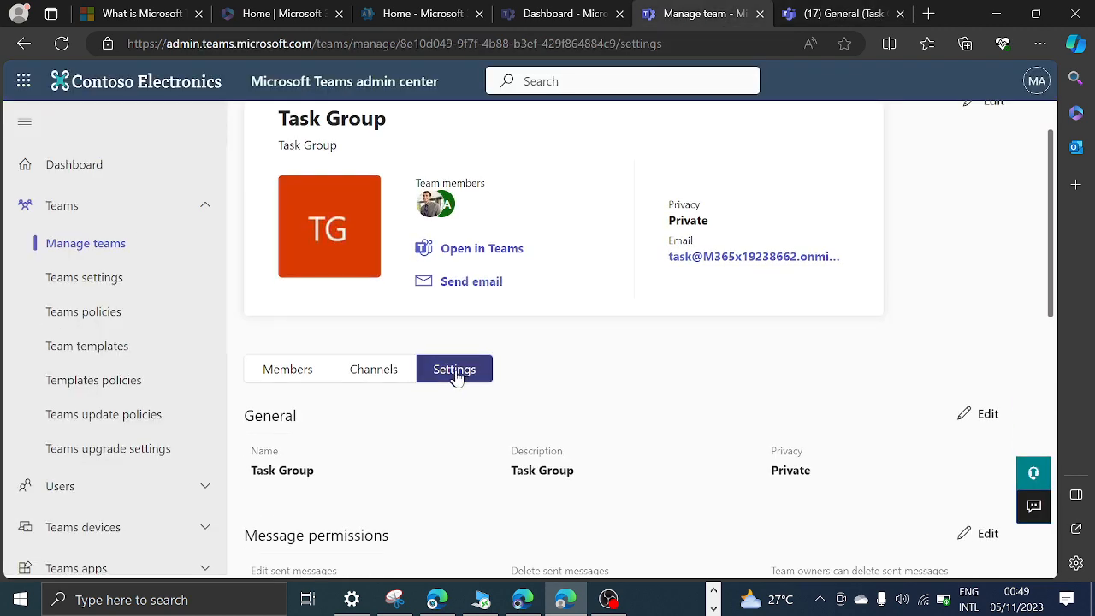
scroll(496, 399, up, 2)
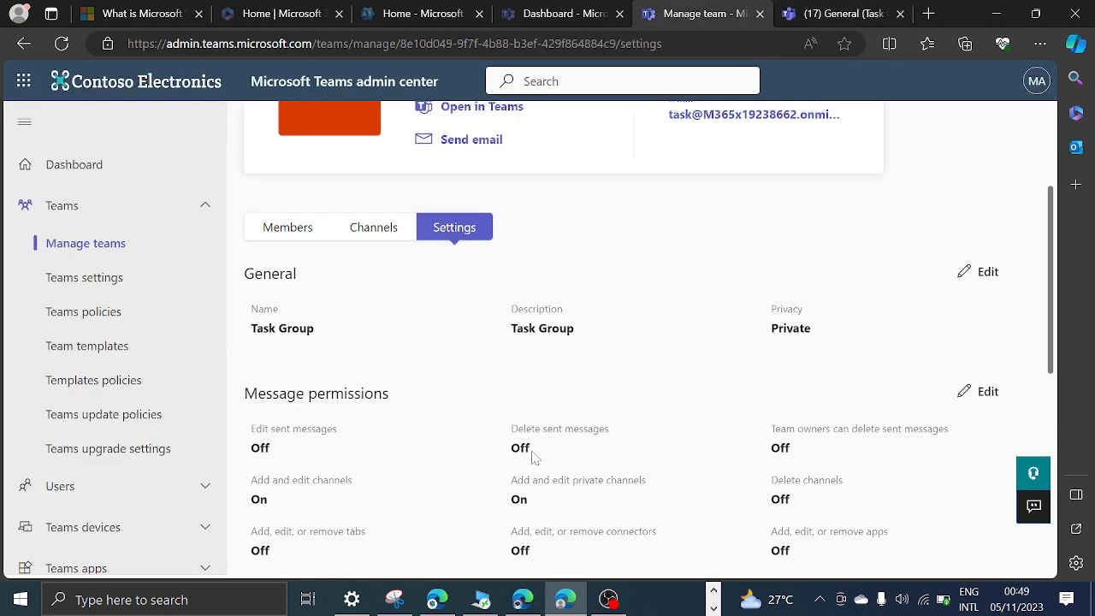
scroll(599, 402, down, 1)
Turn on deleting sent messages for the Task Group, apply the change, and check the post's actions in Teams on the web.
click(965, 200)
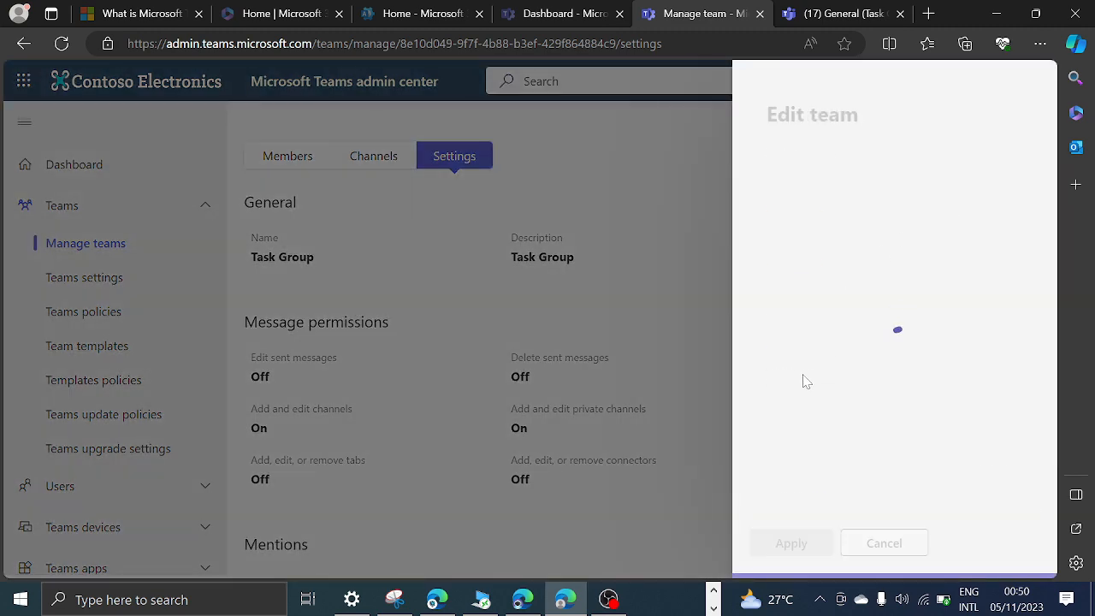
scroll(890, 342, down, 3)
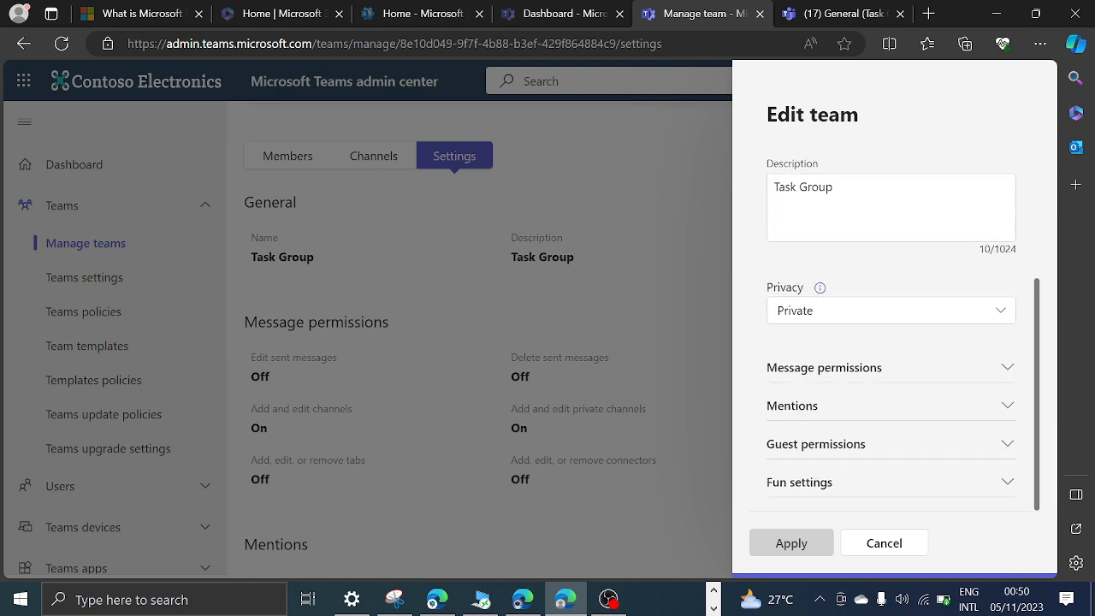
click(1005, 367)
scroll(924, 411, down, 1)
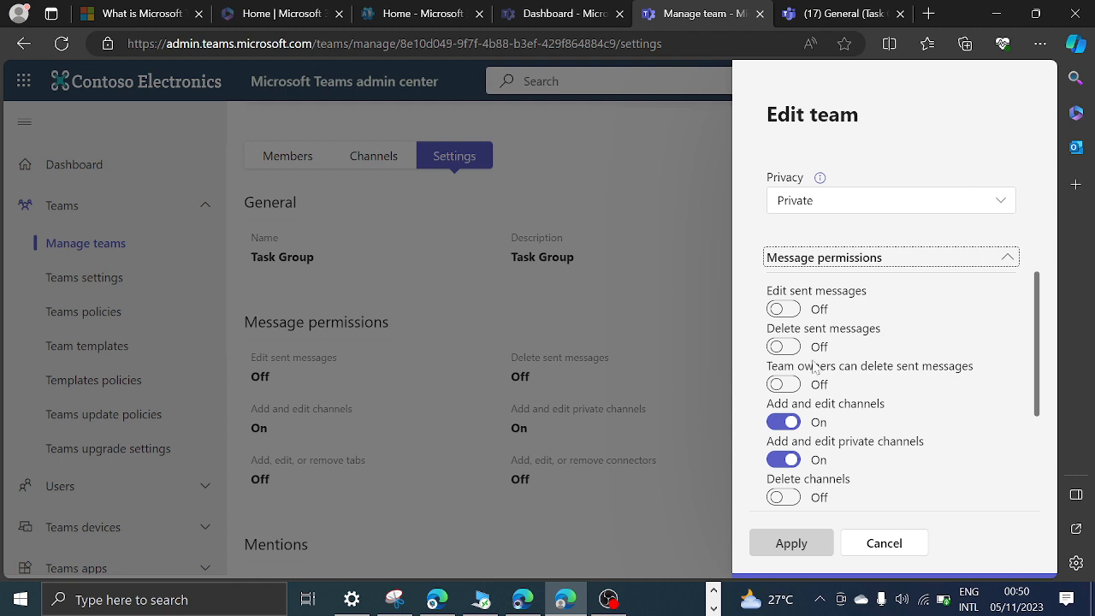
click(784, 347)
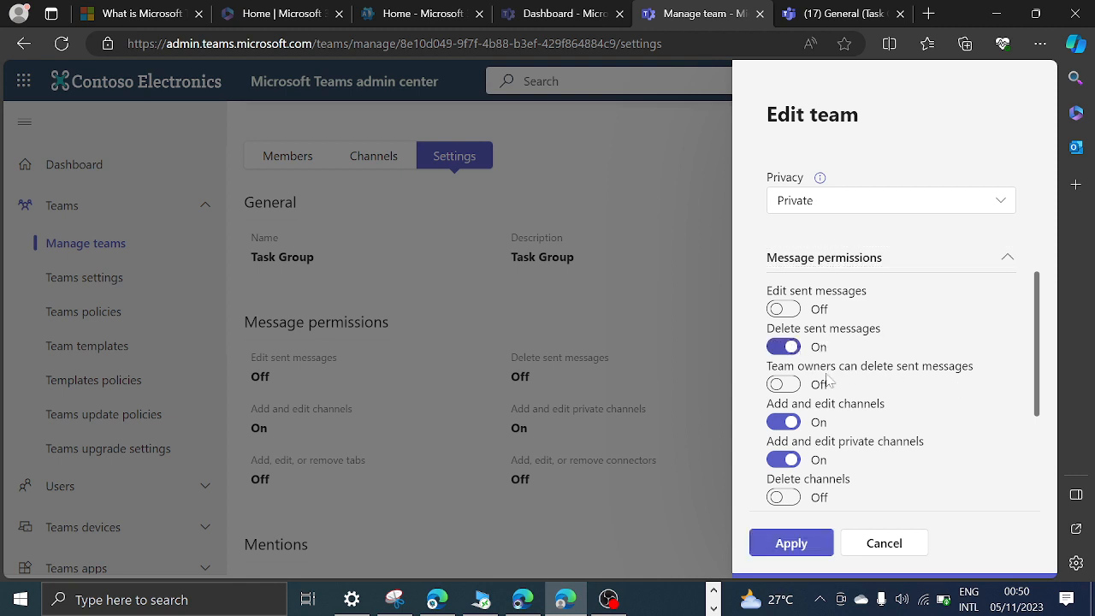
click(792, 541)
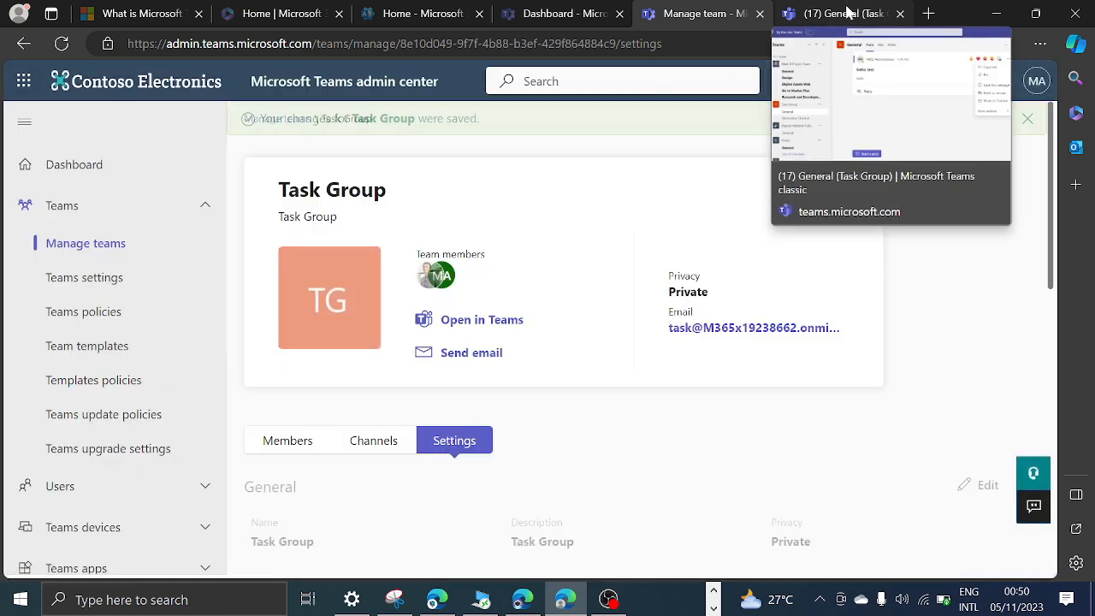
click(847, 12)
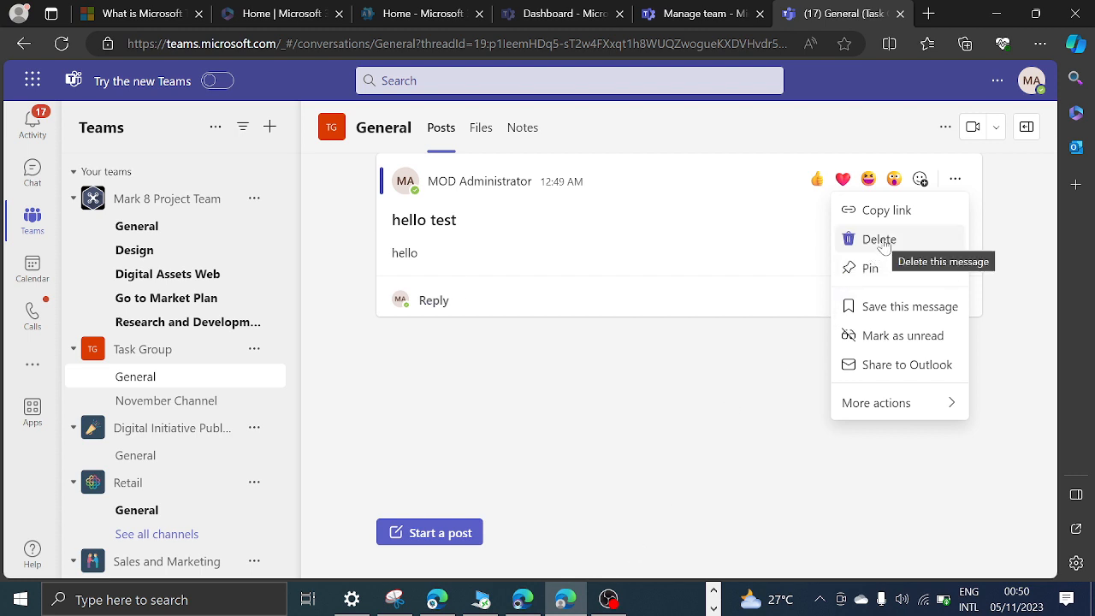
Turn off deleting sent messages for the Task Group in the admin center, apply it, and recheck the post's actions in Teams.
click(680, 13)
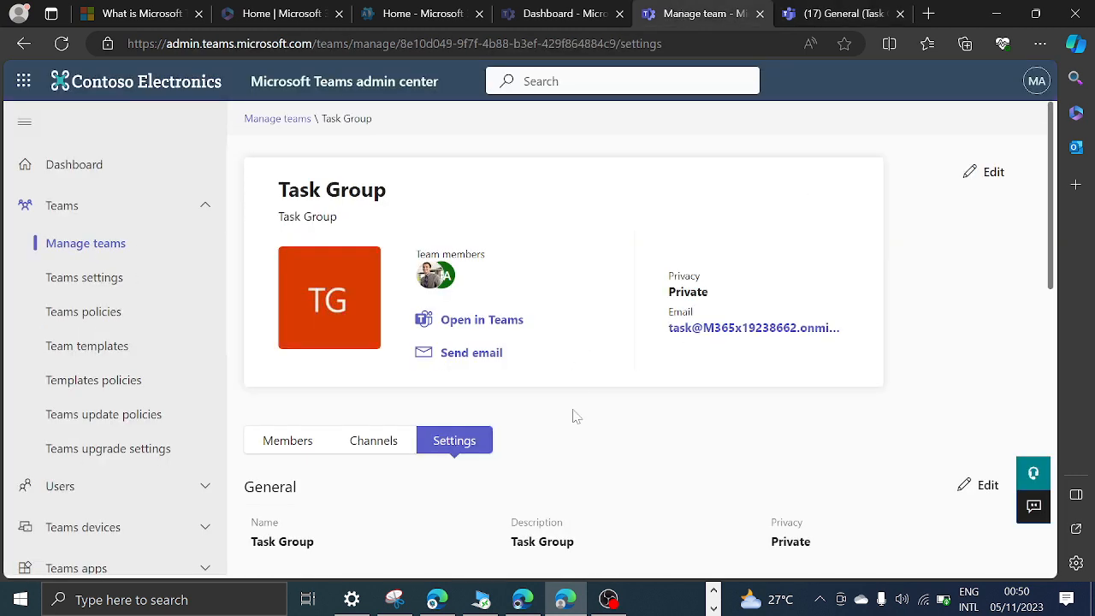
scroll(838, 501, down, 2)
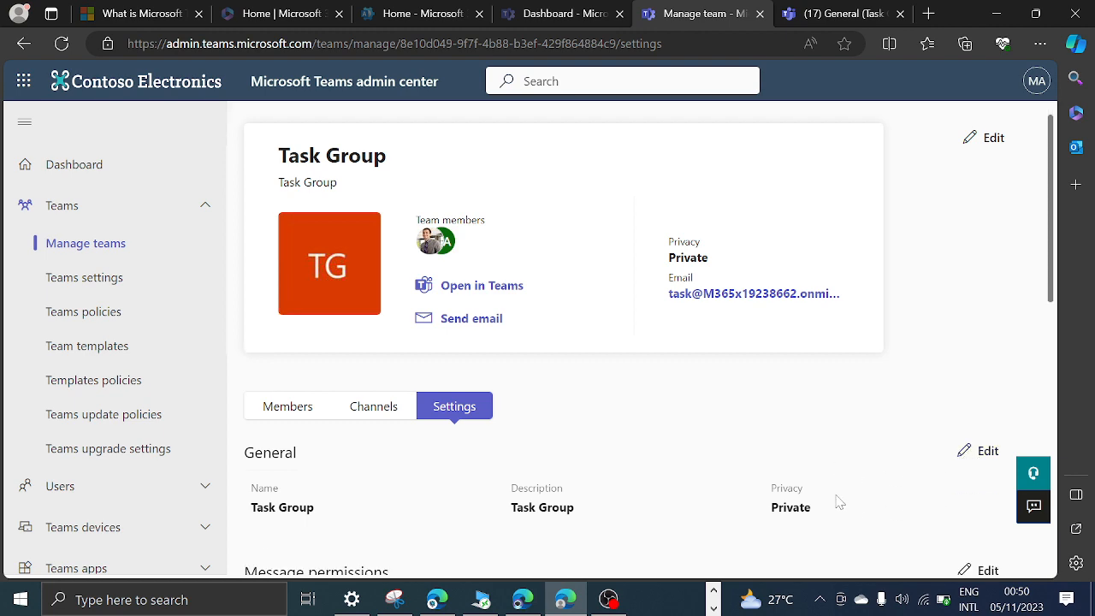
click(980, 346)
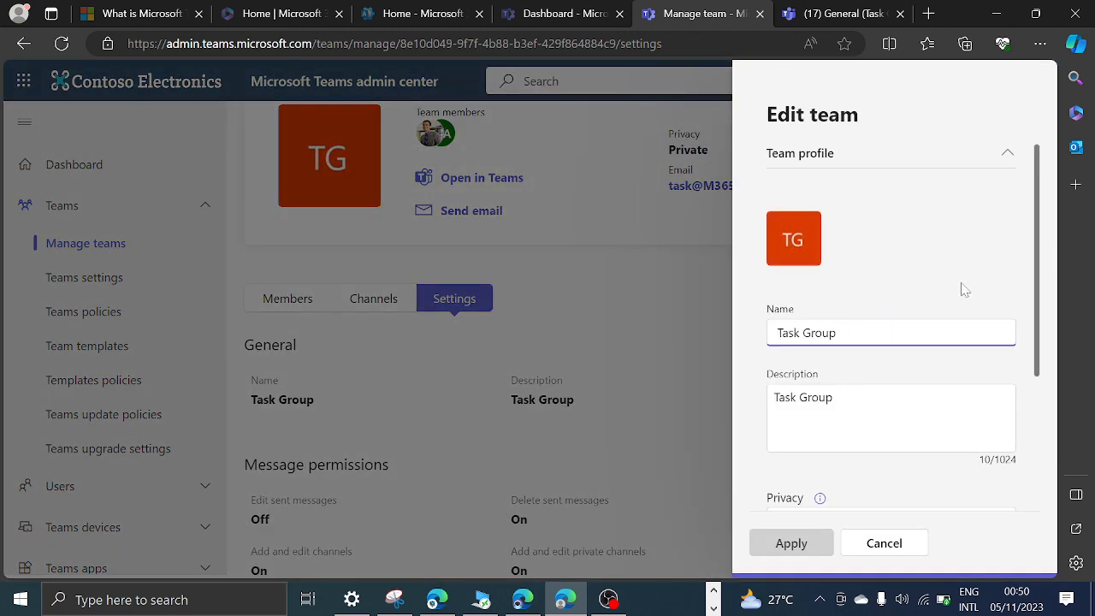
scroll(949, 435, down, 3)
click(1006, 369)
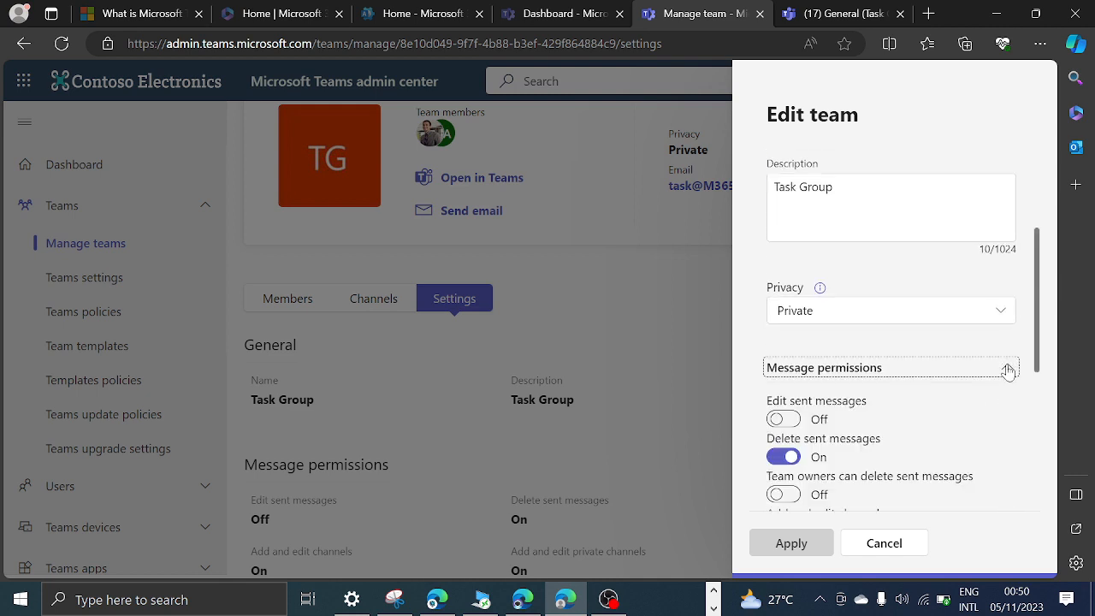
click(783, 457)
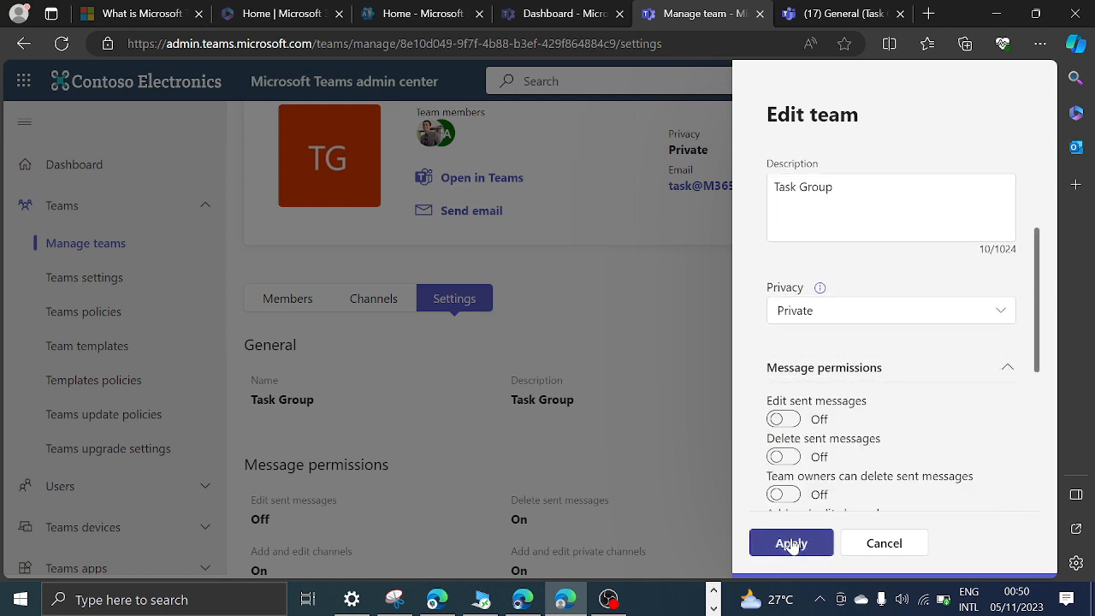
click(791, 544)
click(841, 13)
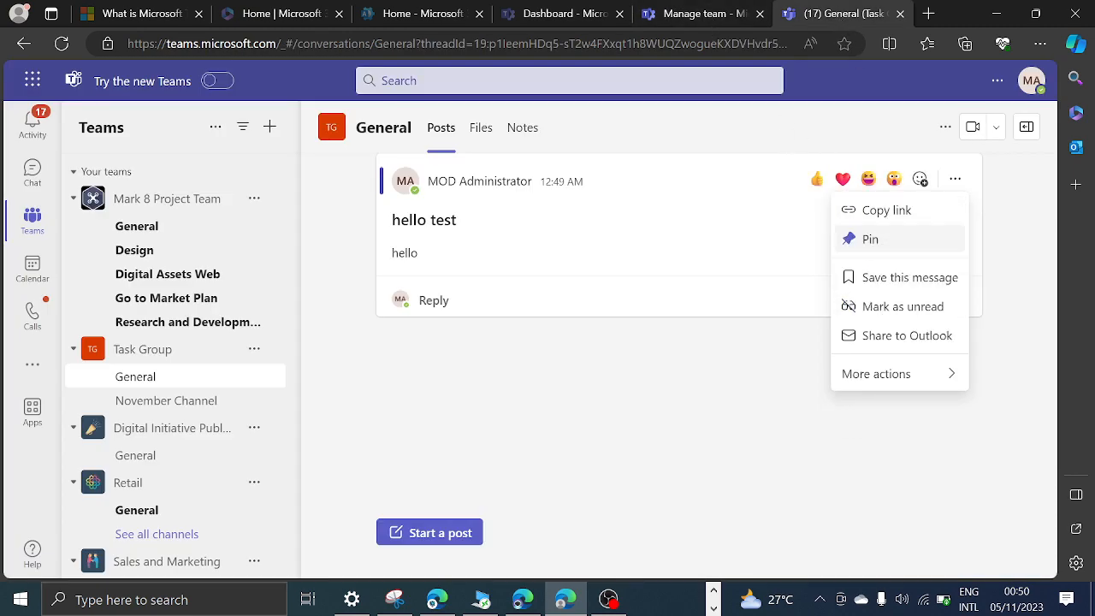
Return to the admin center, turn deleting sent messages back on for the Task Group, and apply the change.
click(690, 14)
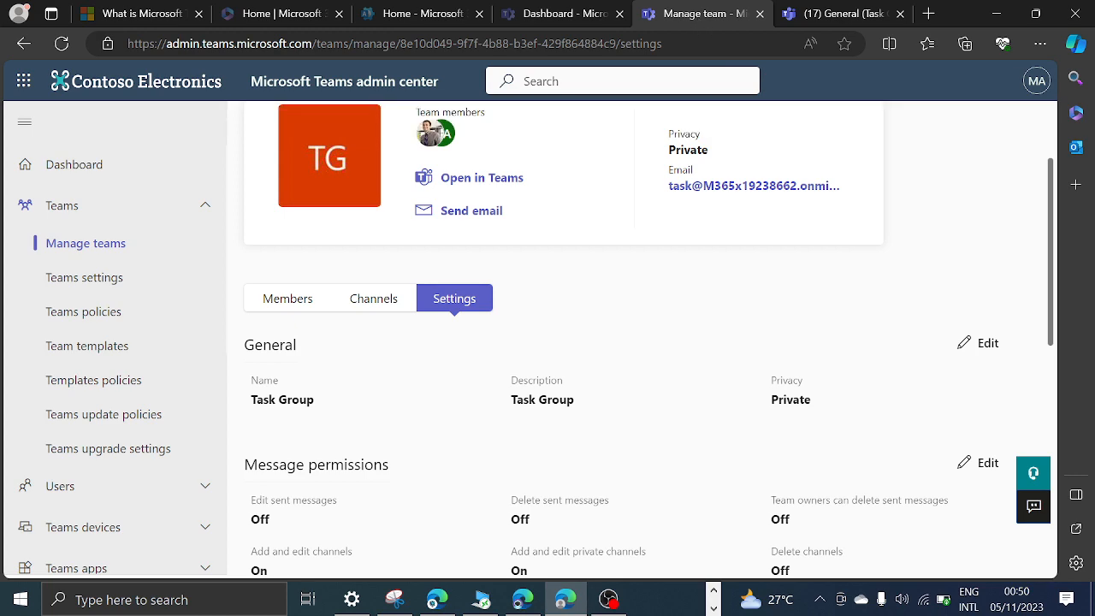
click(980, 343)
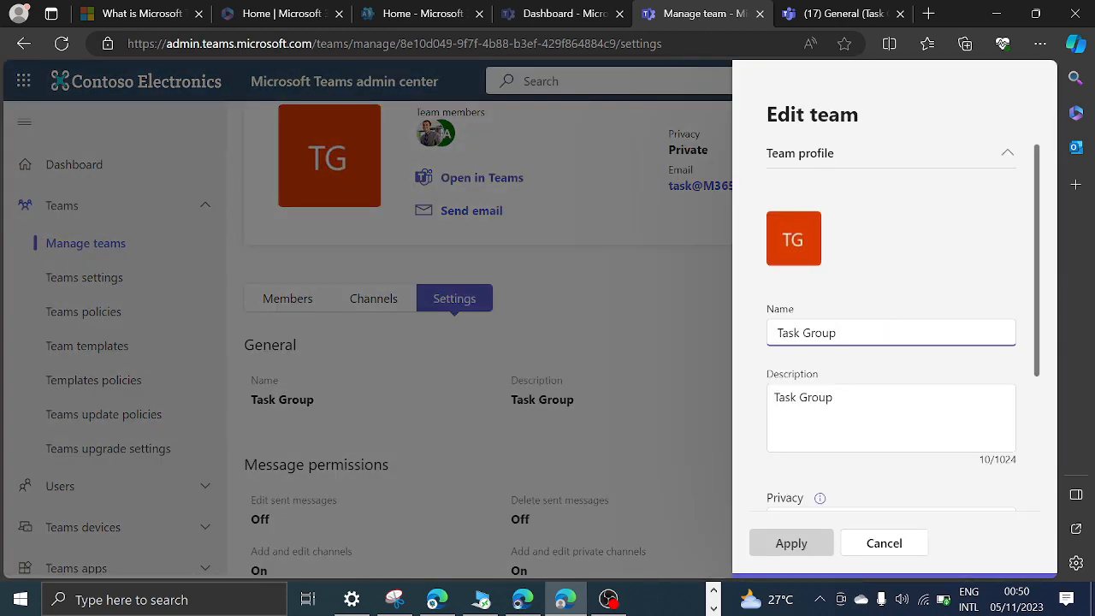
scroll(929, 371, down, 3)
click(1003, 370)
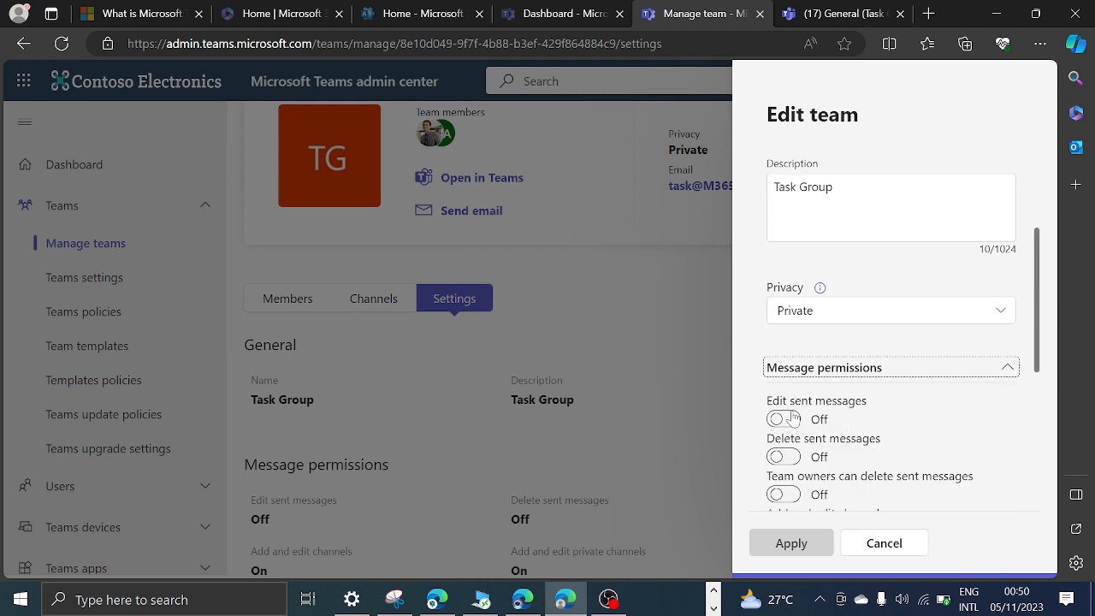
click(789, 459)
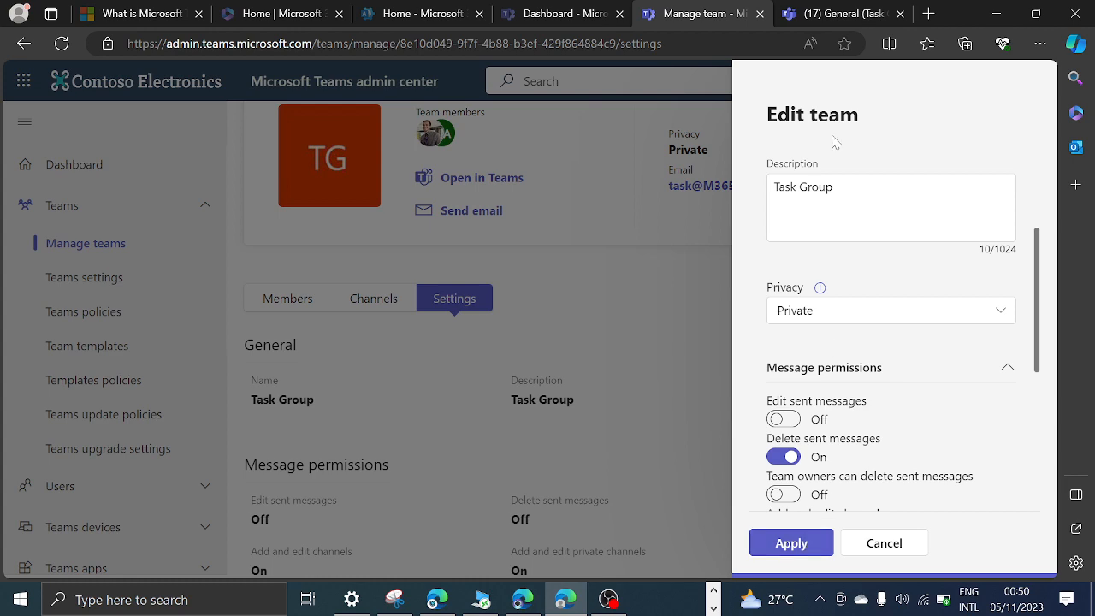
click(843, 12)
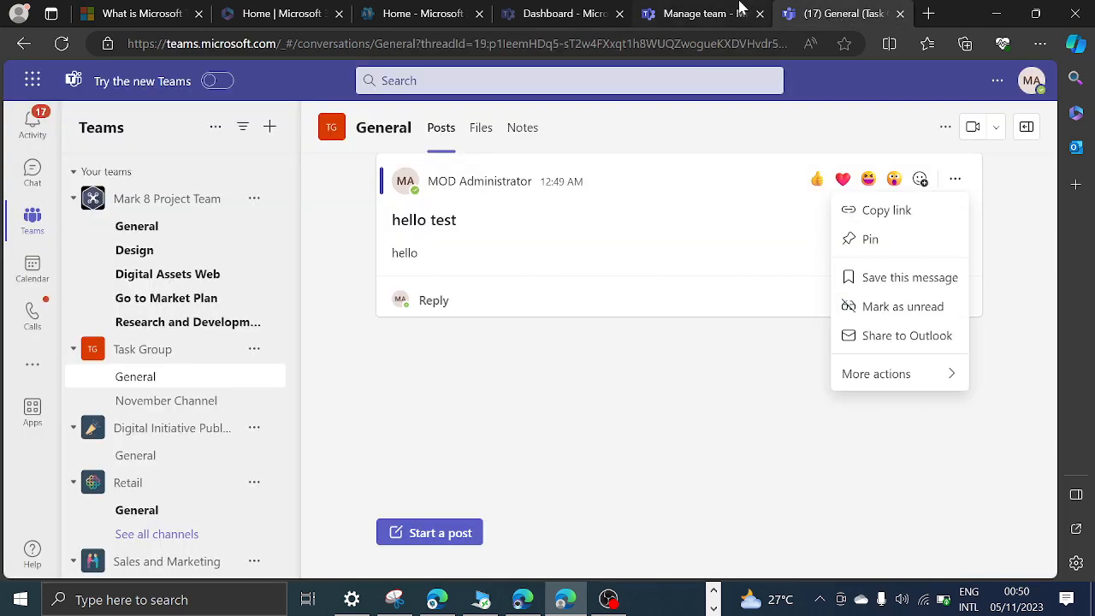
click(708, 13)
click(803, 540)
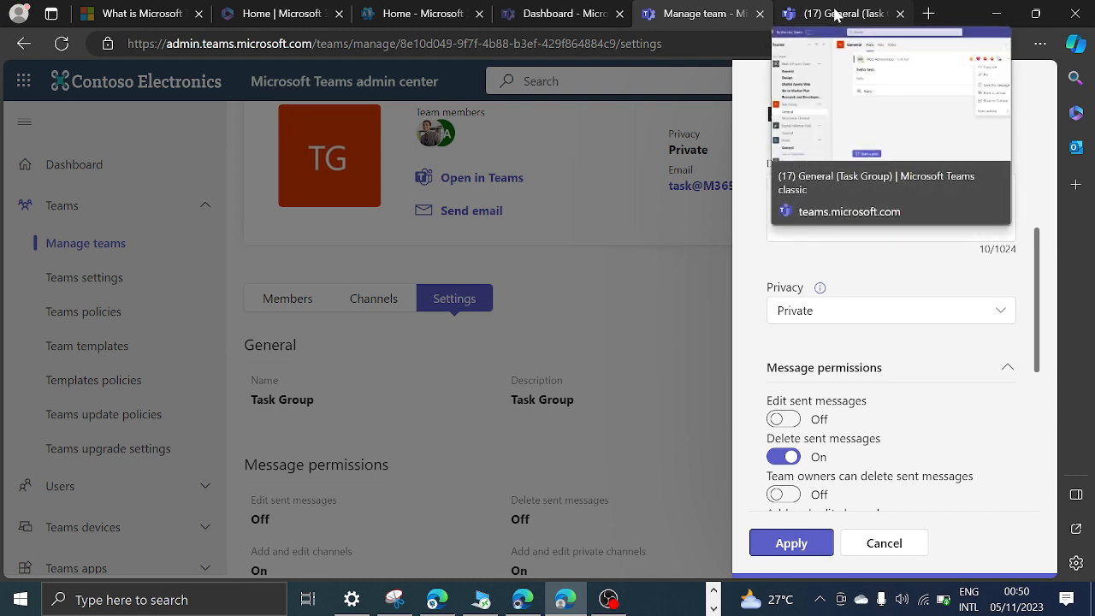
click(806, 541)
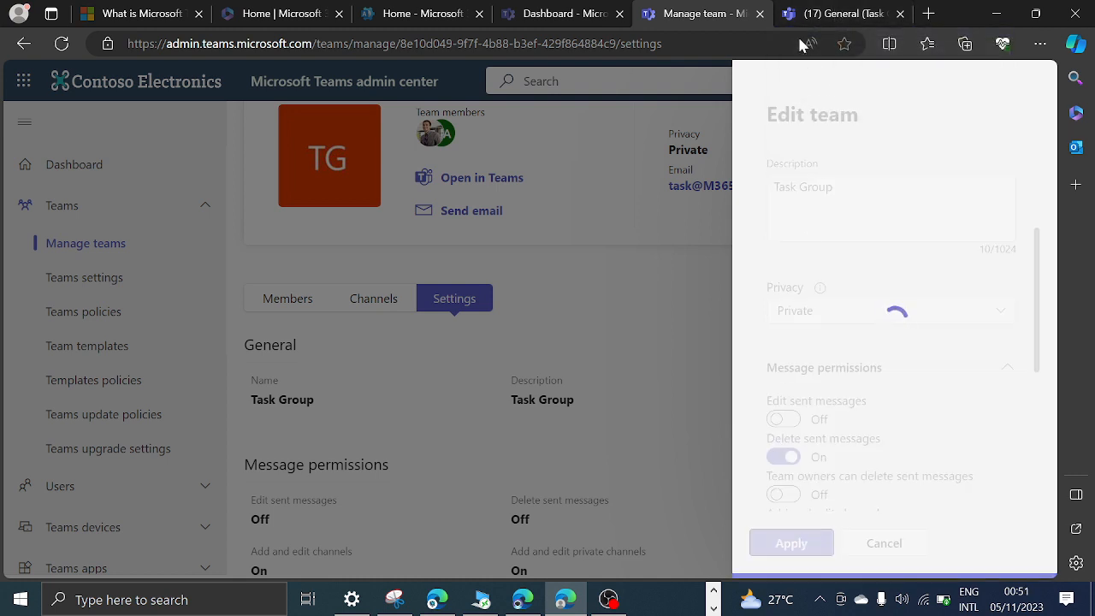
Switch to Teams on the web and delete the "hello test" post from the General channel.
click(821, 17)
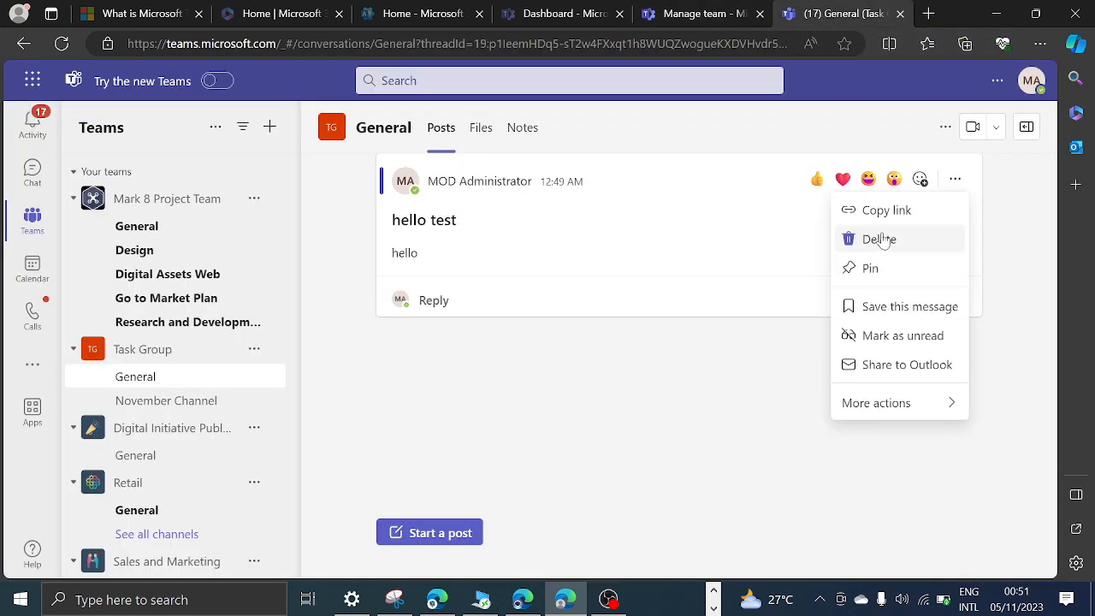
click(880, 241)
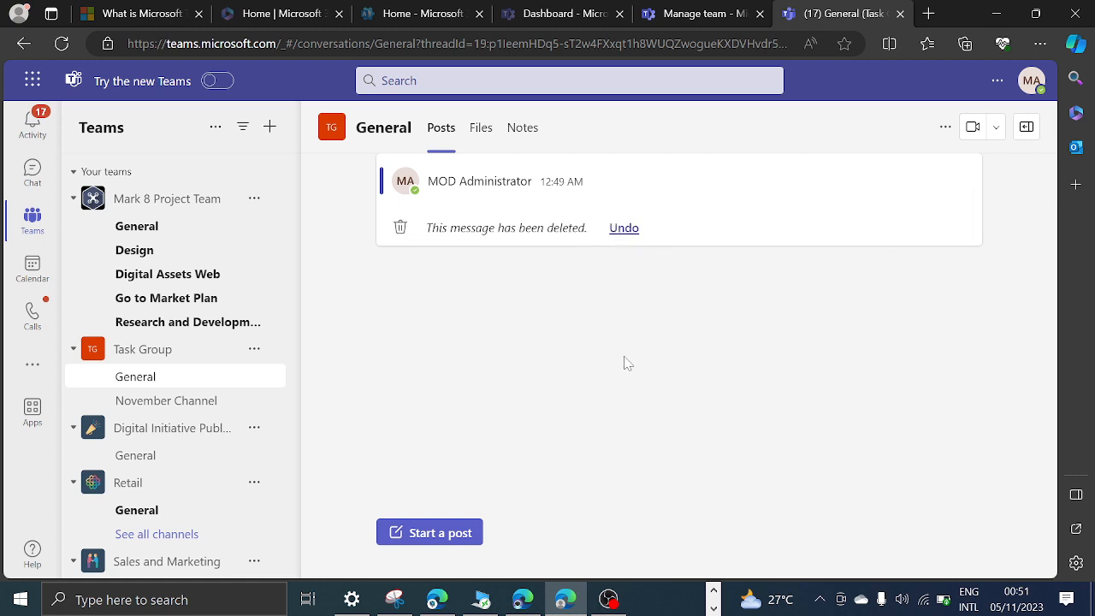
Return to the admin center, open the Task Group's general settings for editing, and review its message permissions.
click(693, 12)
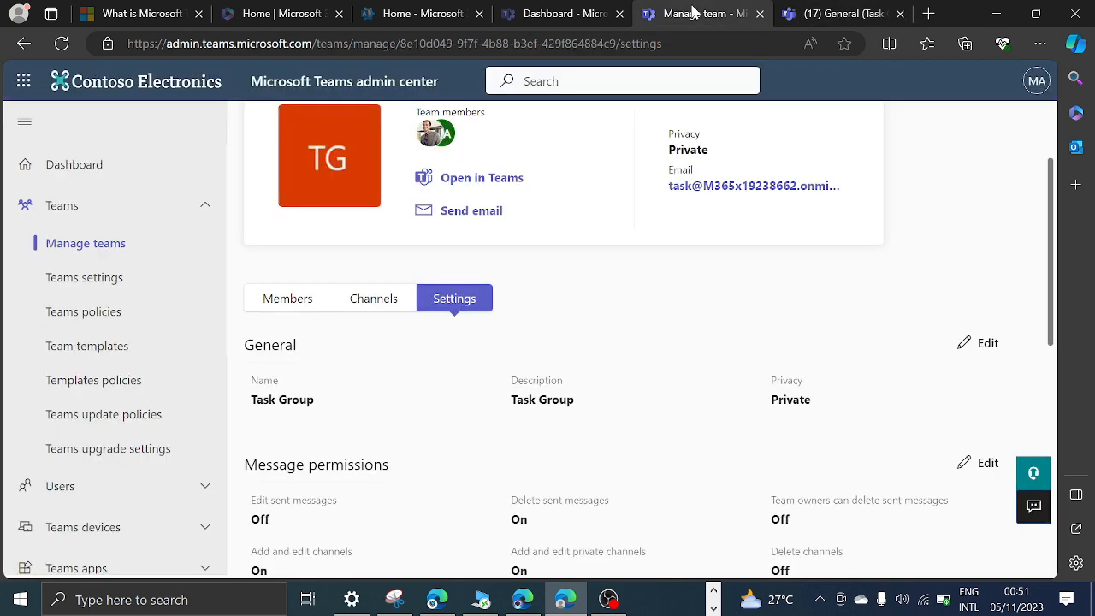
scroll(870, 370, down, 1)
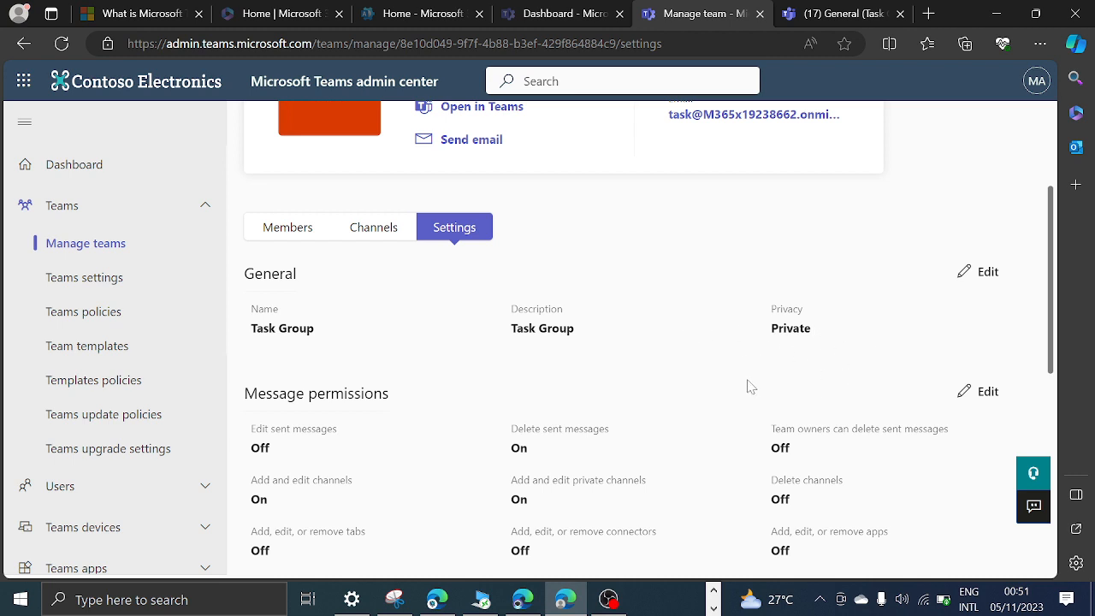
click(977, 272)
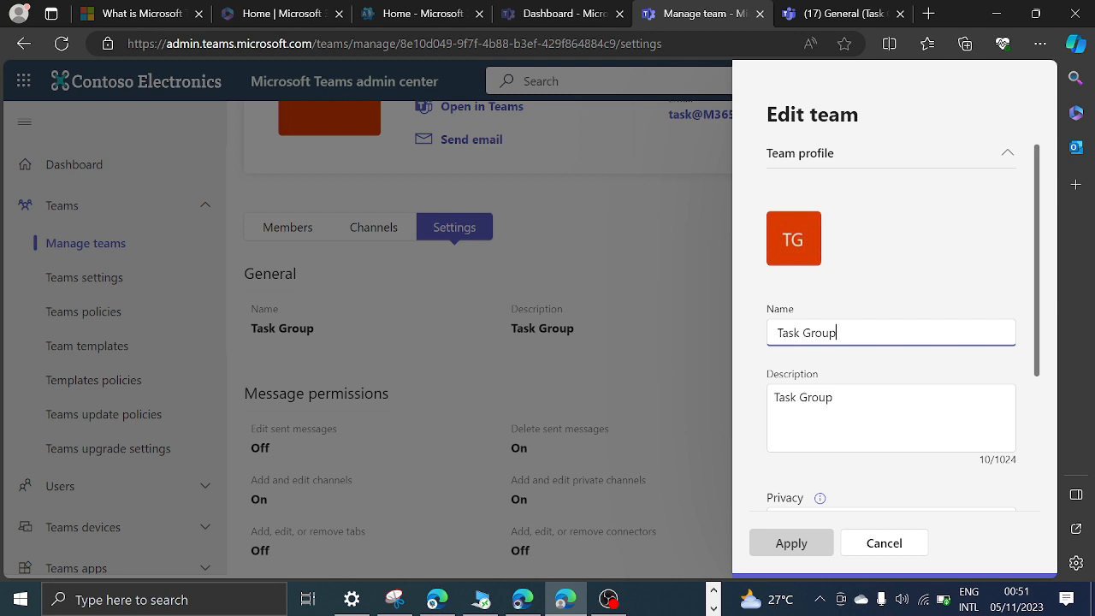
scroll(914, 398, down, 3)
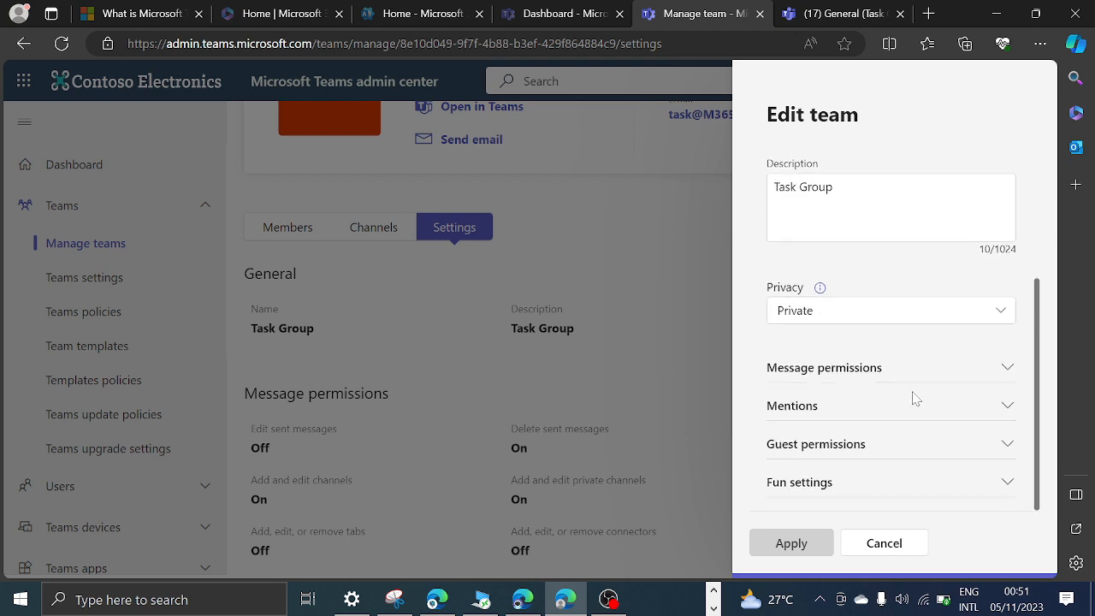
click(1007, 368)
scroll(1010, 374, down, 3)
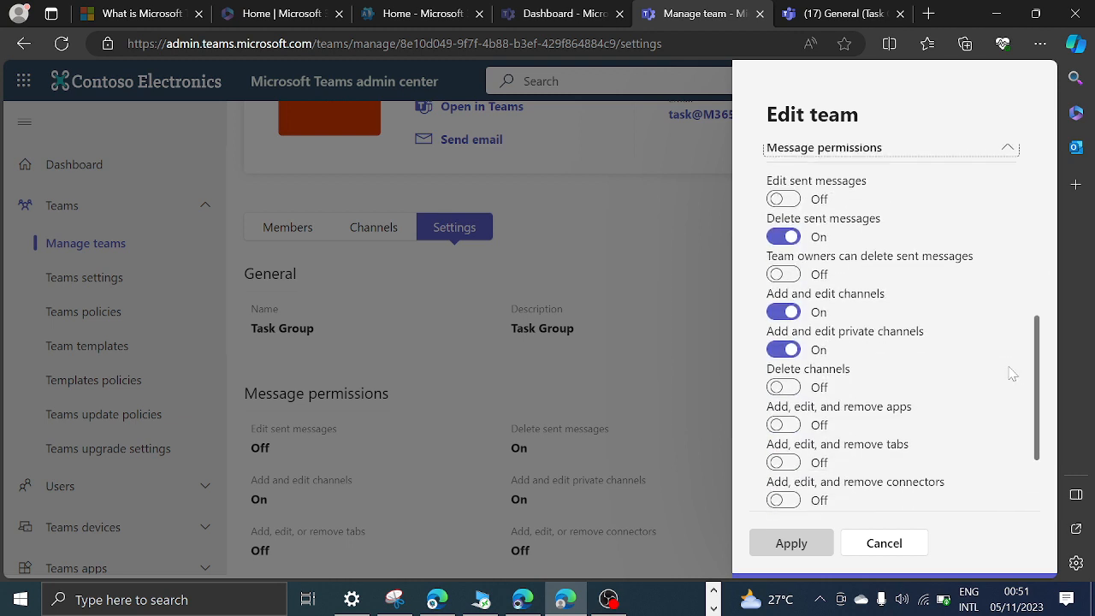
scroll(1010, 374, down, 2)
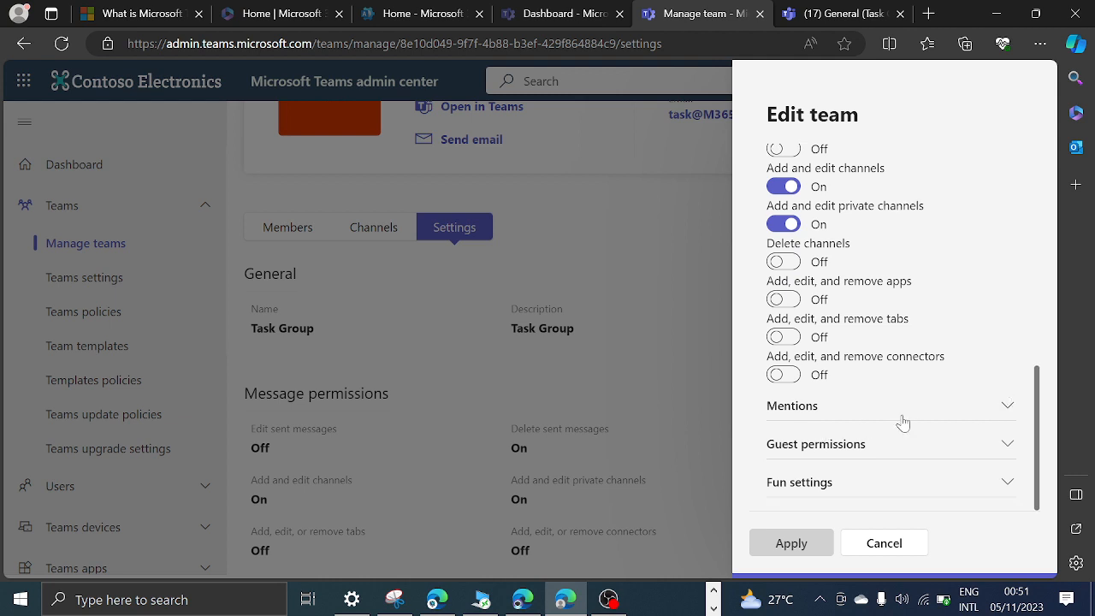
Examine the mentions, guest permissions and fun settings in the Task Group's edit form.
click(1001, 407)
scroll(932, 391, down, 1)
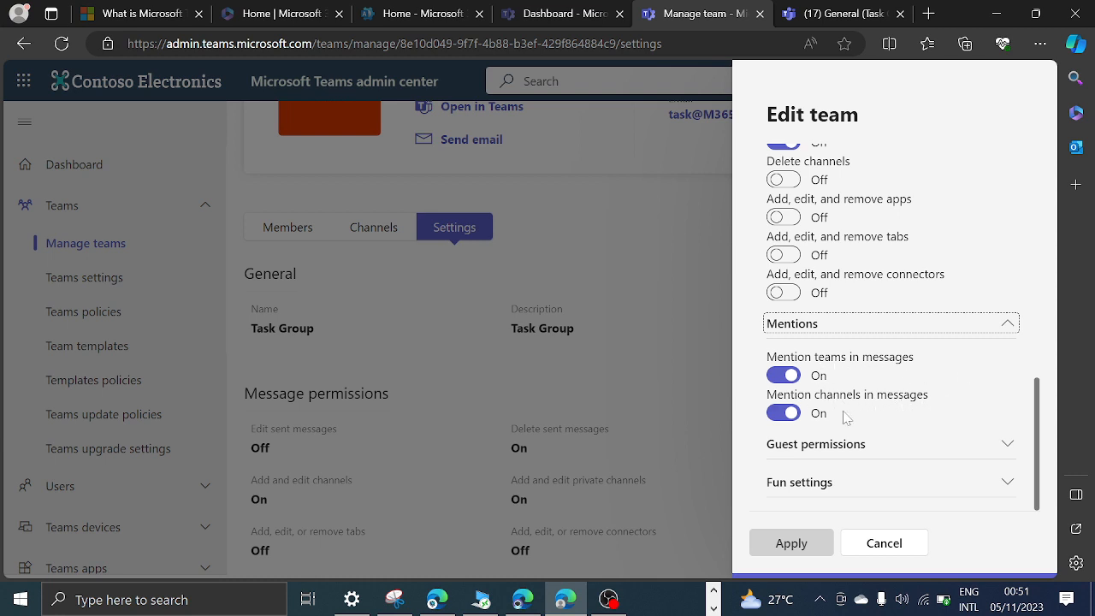
click(1006, 446)
scroll(909, 426, down, 1)
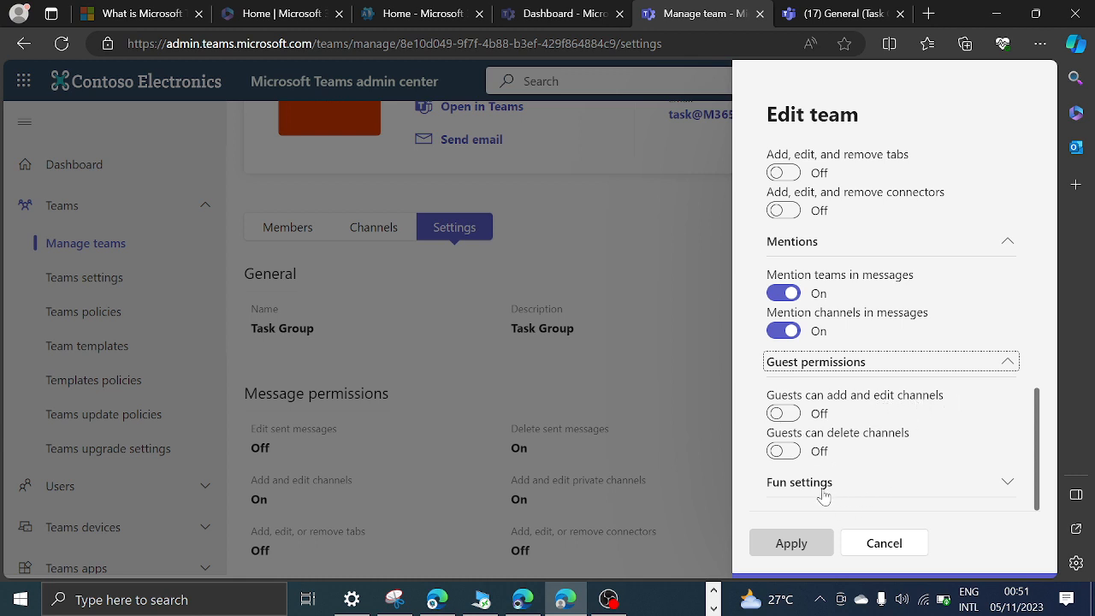
click(951, 493)
scroll(916, 476, down, 2)
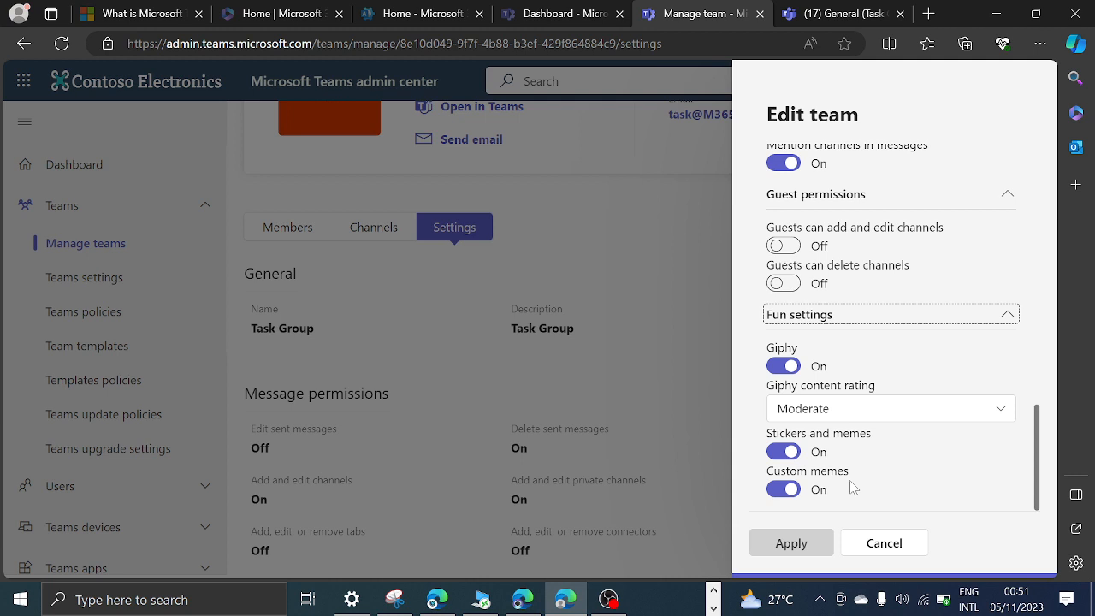
Switch to Teams on the web and start a new post in the Task Group's General channel to view its composer options.
click(827, 13)
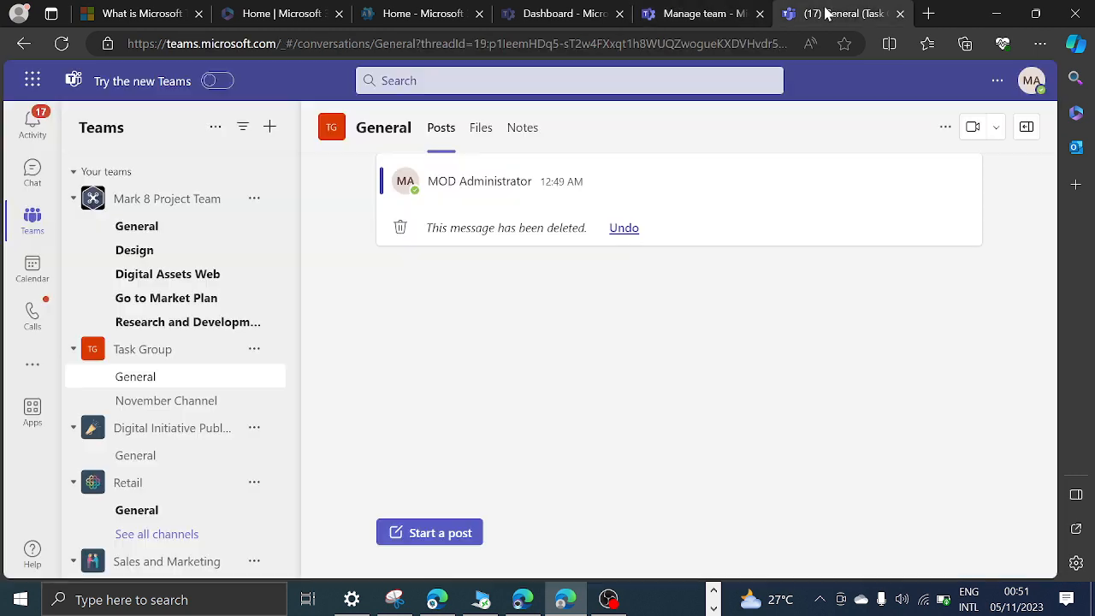
click(434, 532)
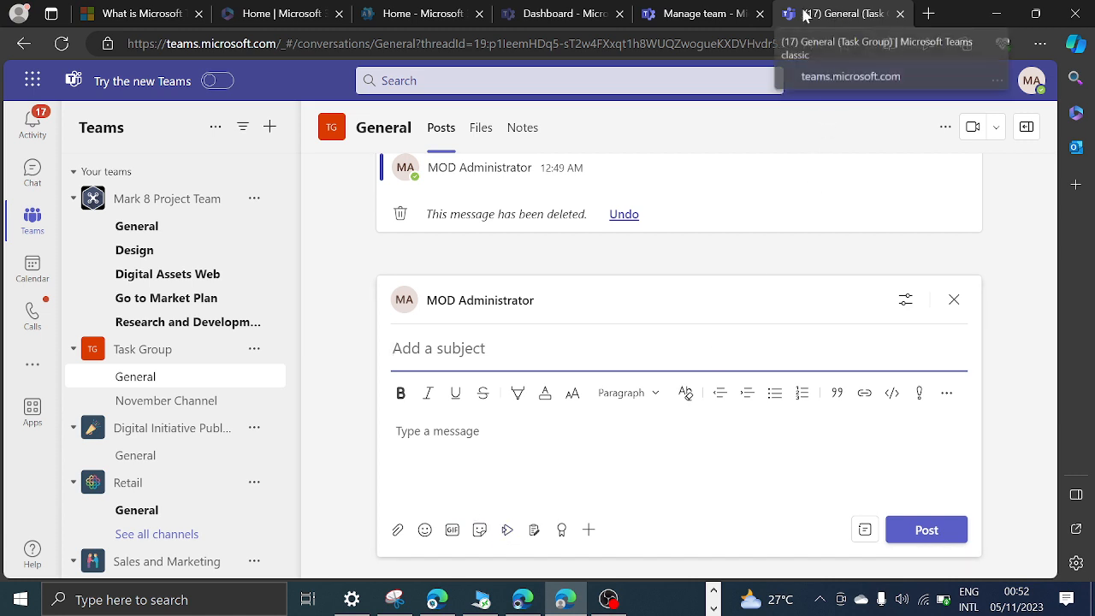
Turn off stickers and memes and custom memes for the Task Group in the admin center, apply, and check the post composer in Teams.
click(702, 12)
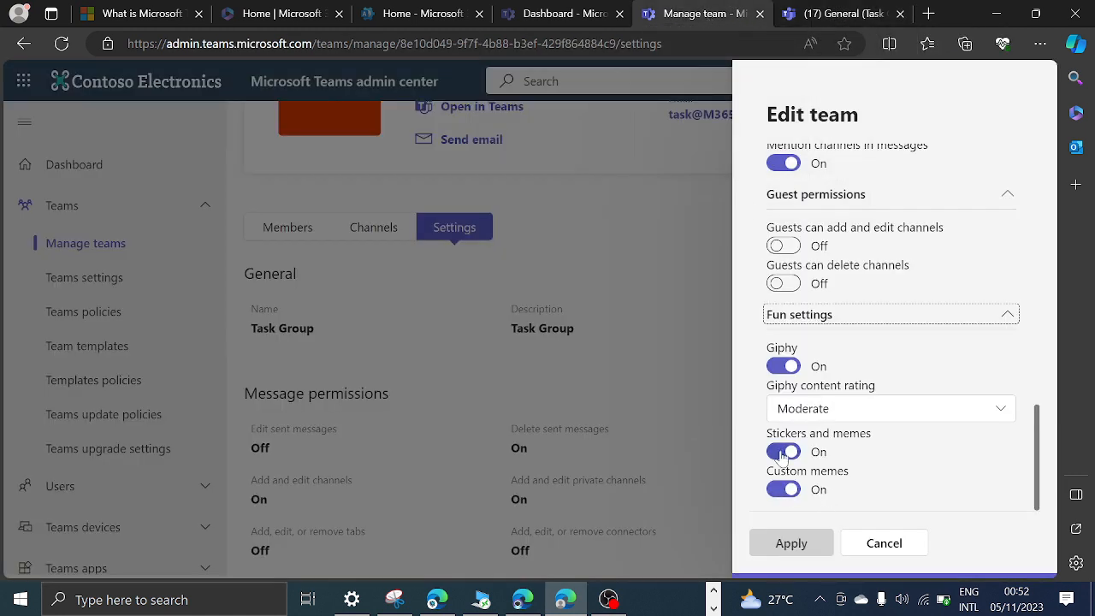
click(784, 452)
click(784, 489)
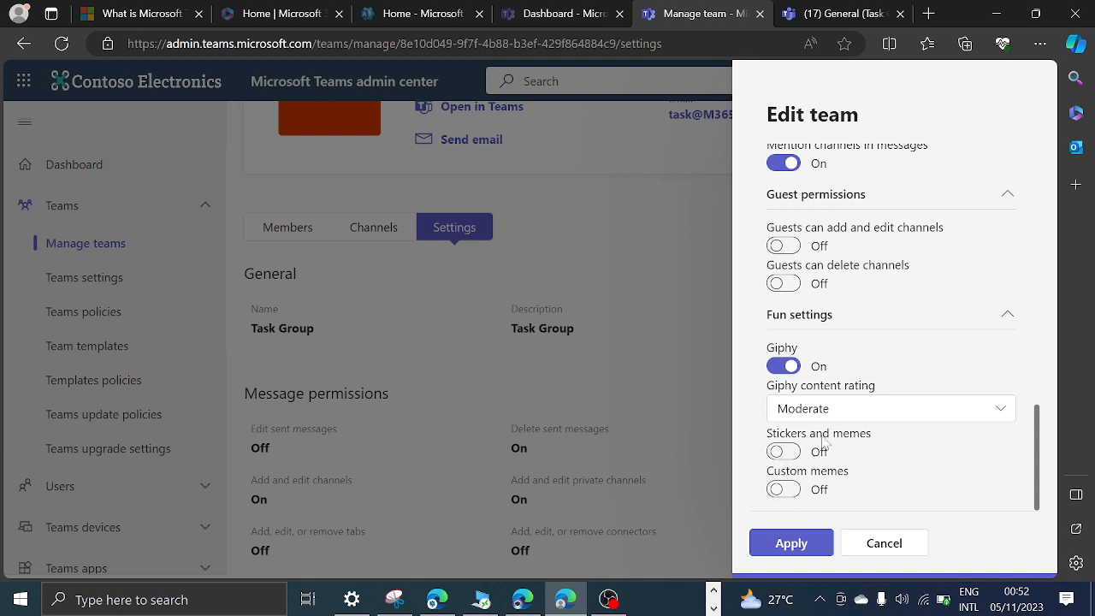
click(818, 15)
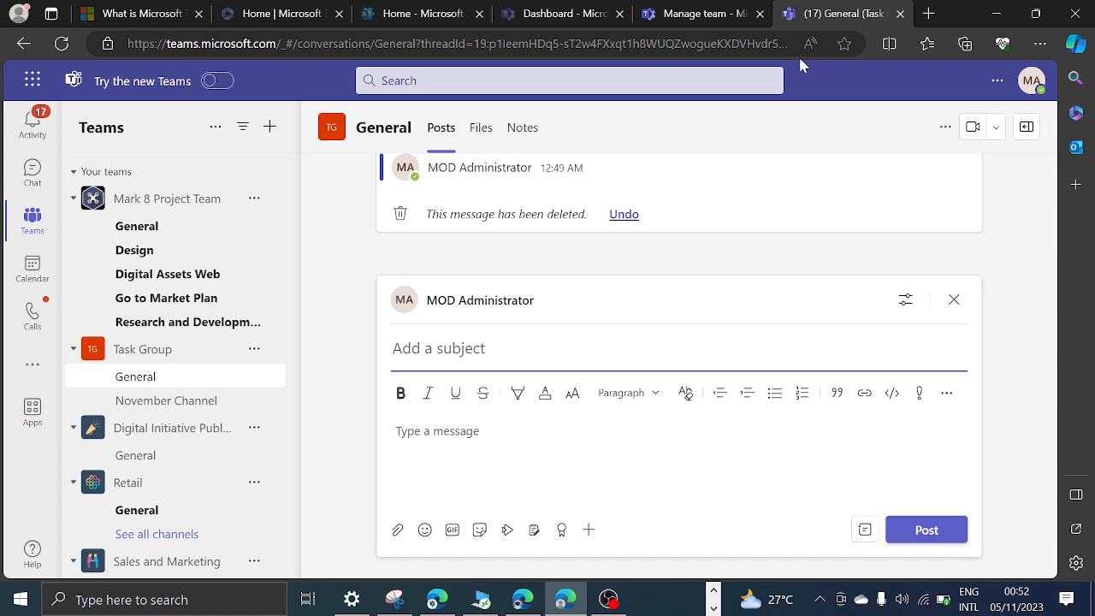
click(695, 12)
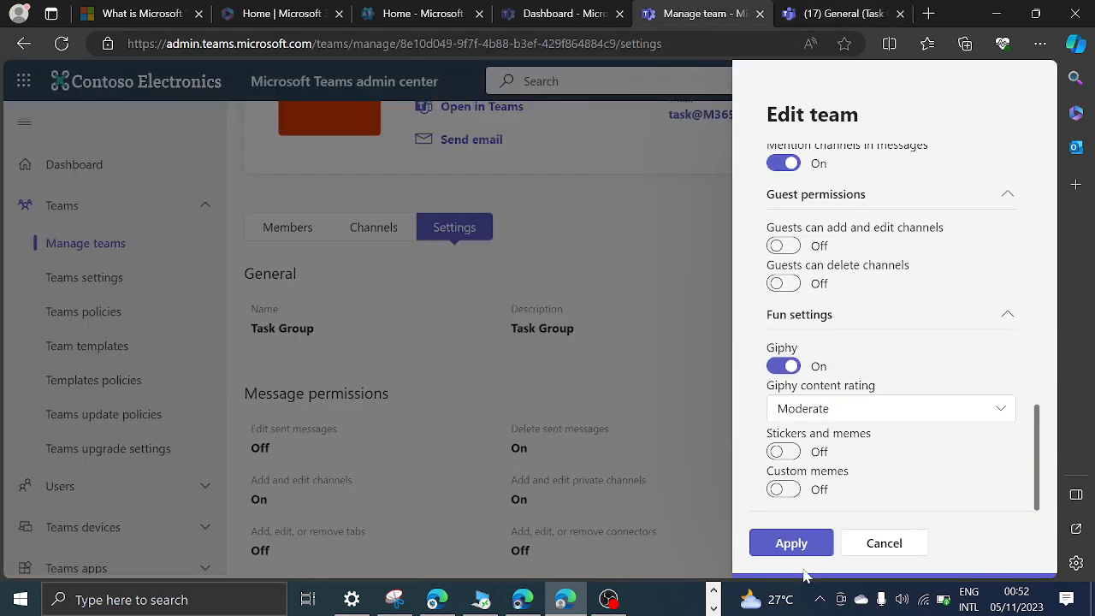
click(794, 545)
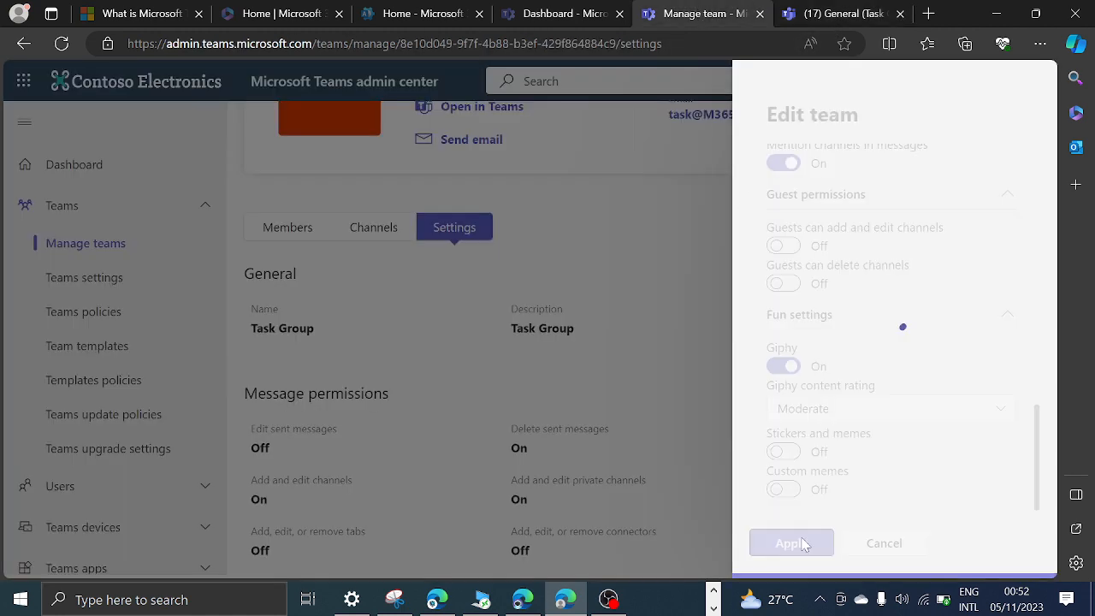
click(840, 13)
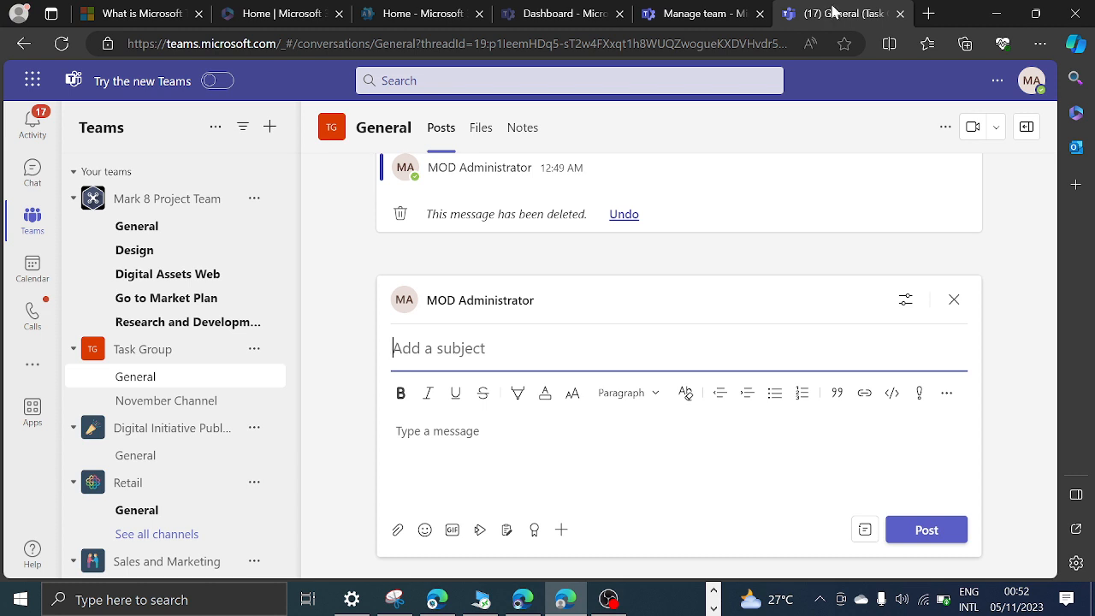
Return to the admin center, recheck the Task Group's saved fun settings, and close the edit form without changes.
click(715, 11)
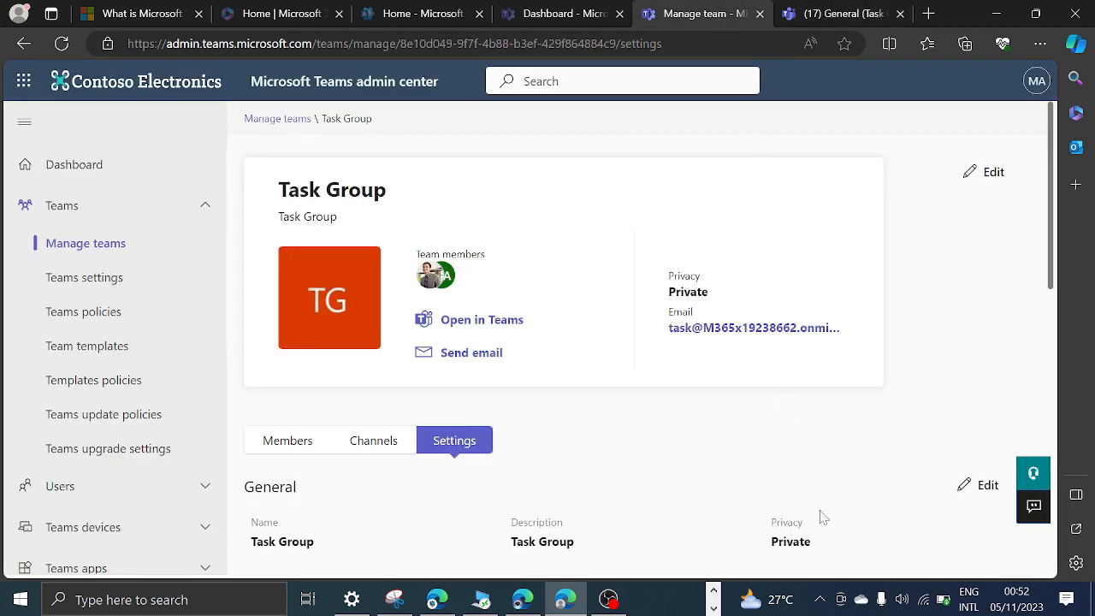
scroll(605, 459, down, 3)
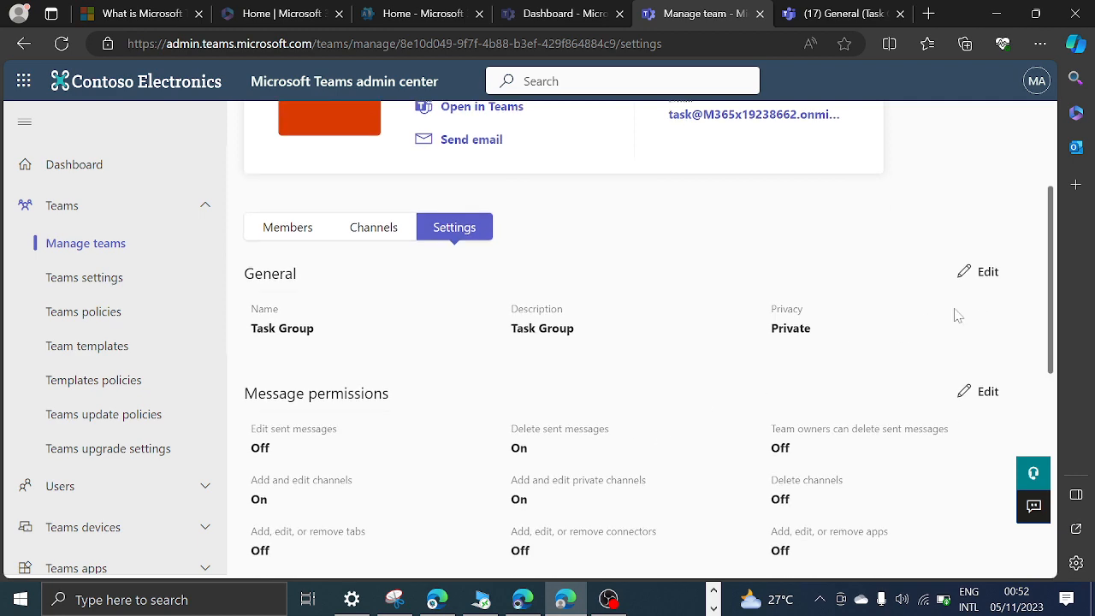
click(980, 272)
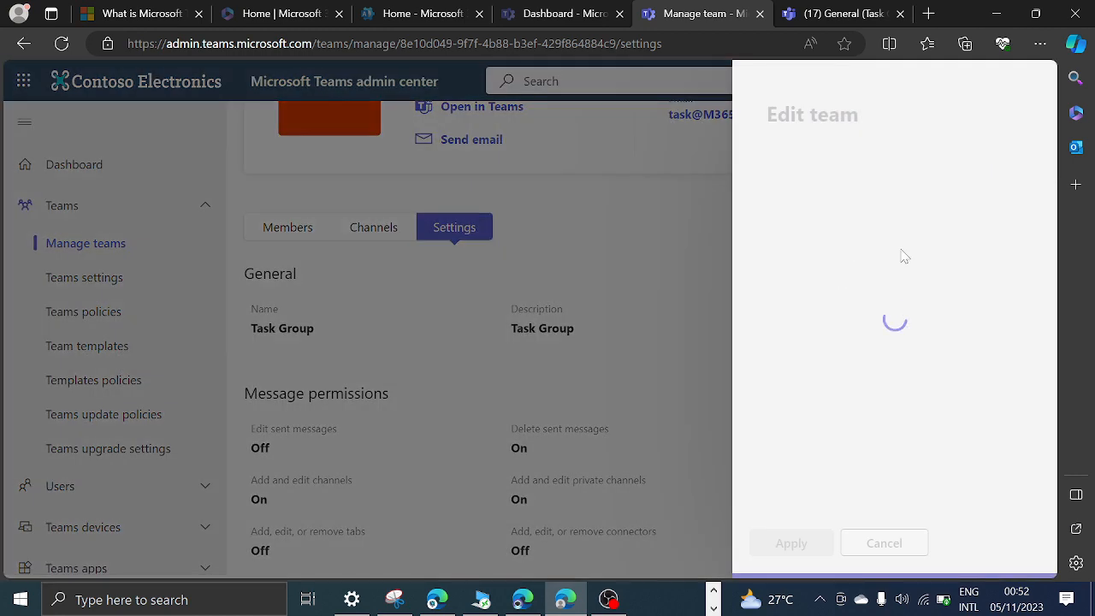
scroll(856, 378, down, 3)
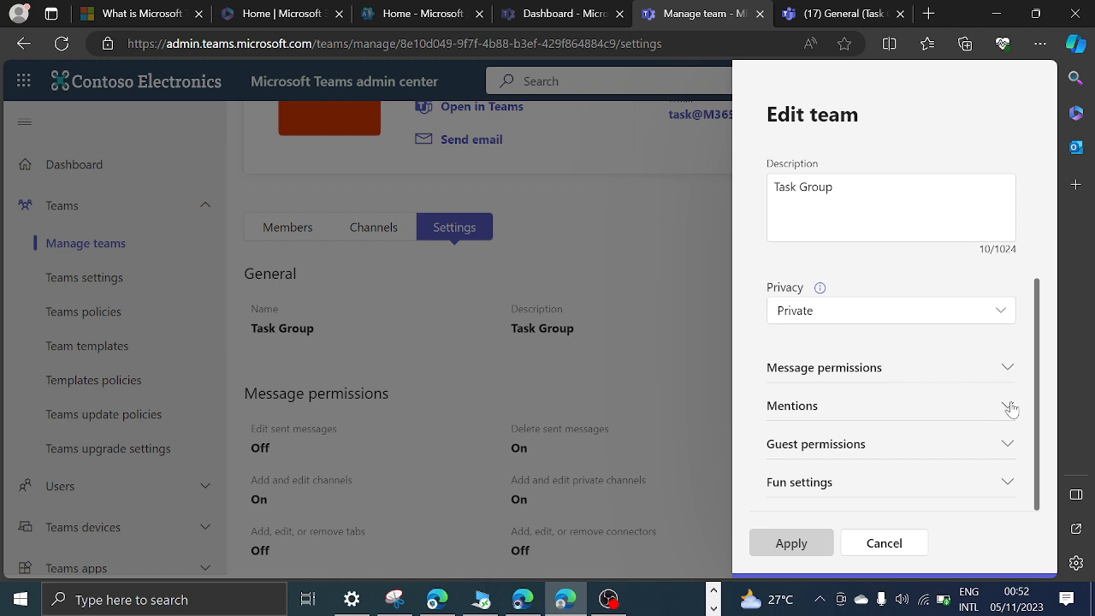
click(1011, 482)
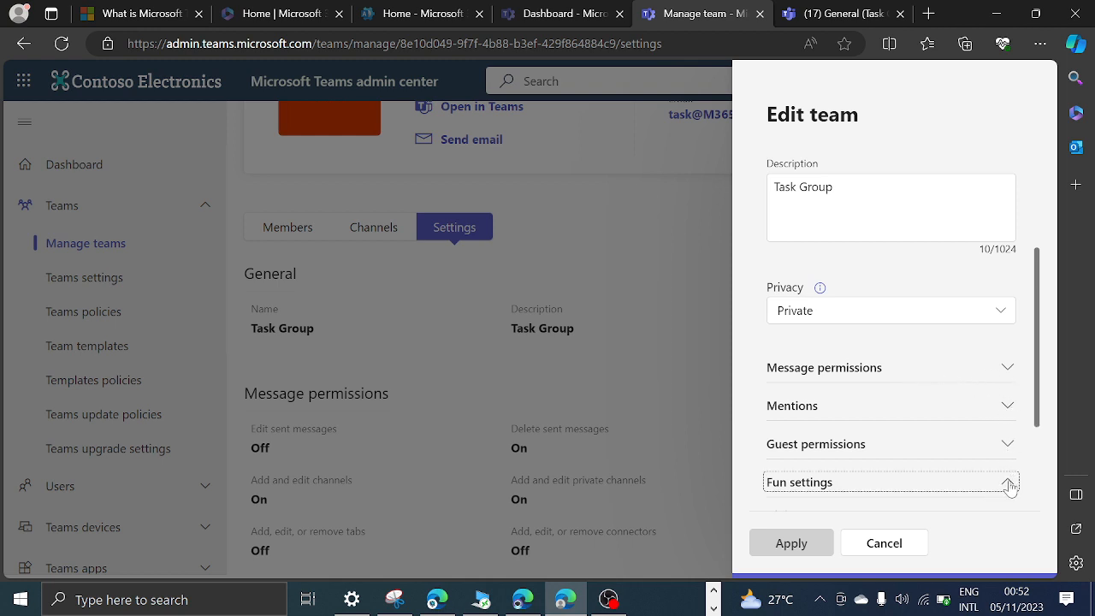
scroll(1034, 360, down, 2)
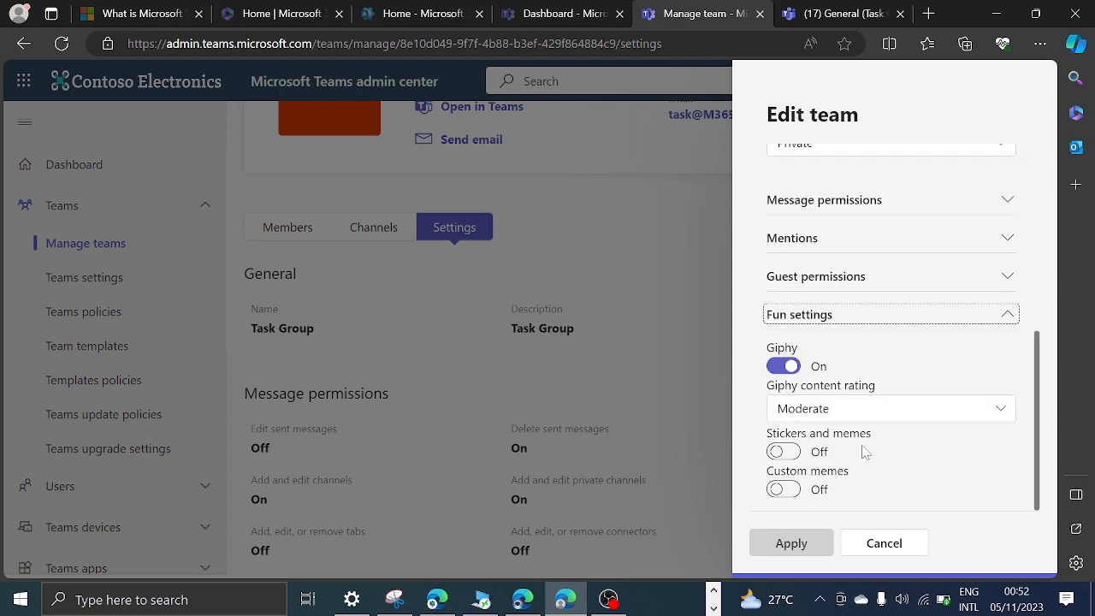
click(871, 545)
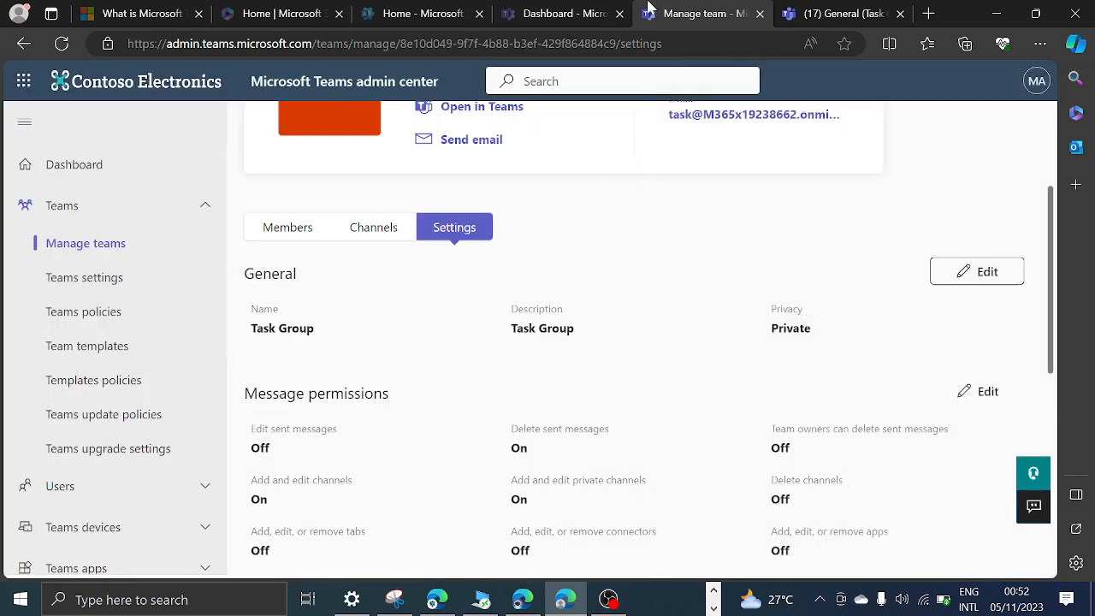
Switch to Teams on the web and reload the Task Group's General channel page.
click(802, 15)
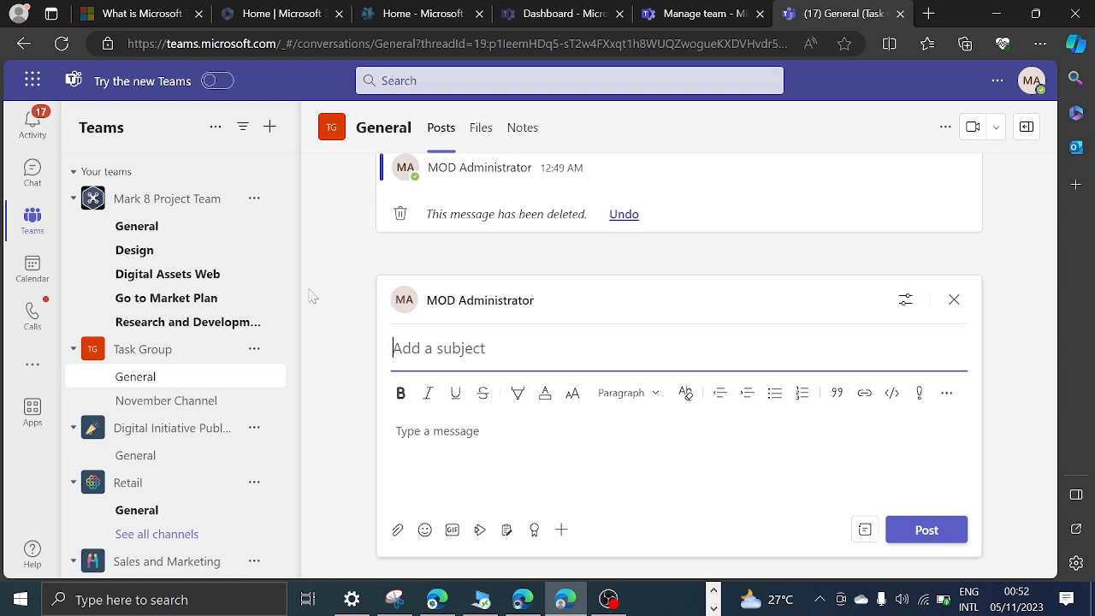
click(63, 44)
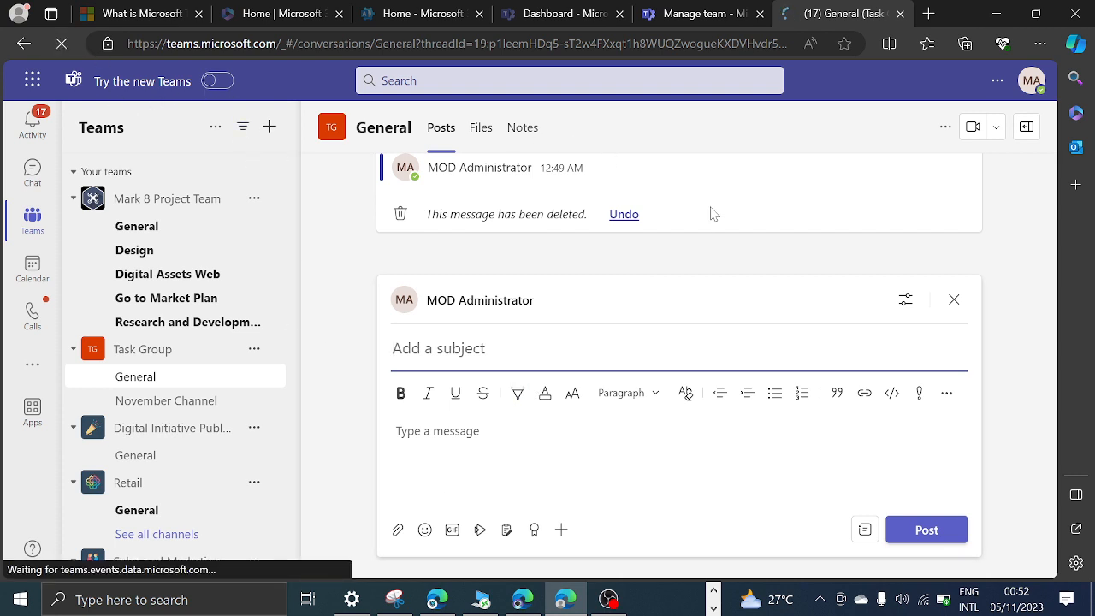
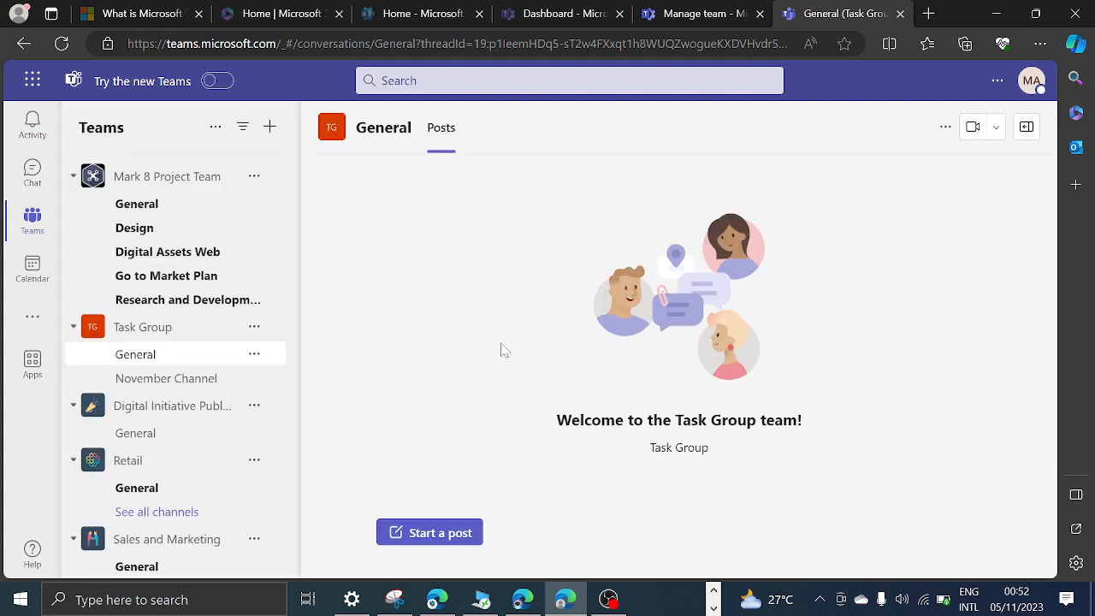
Start a new post in the Task Group's General channel, view the Giphy picker, and close it without choosing anything.
click(438, 534)
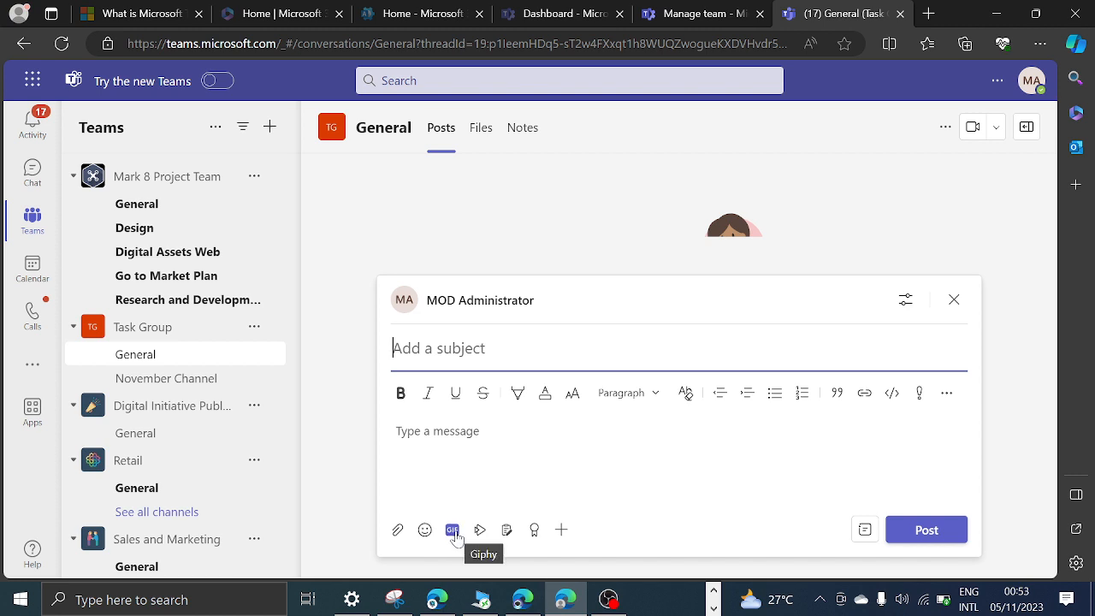
click(453, 531)
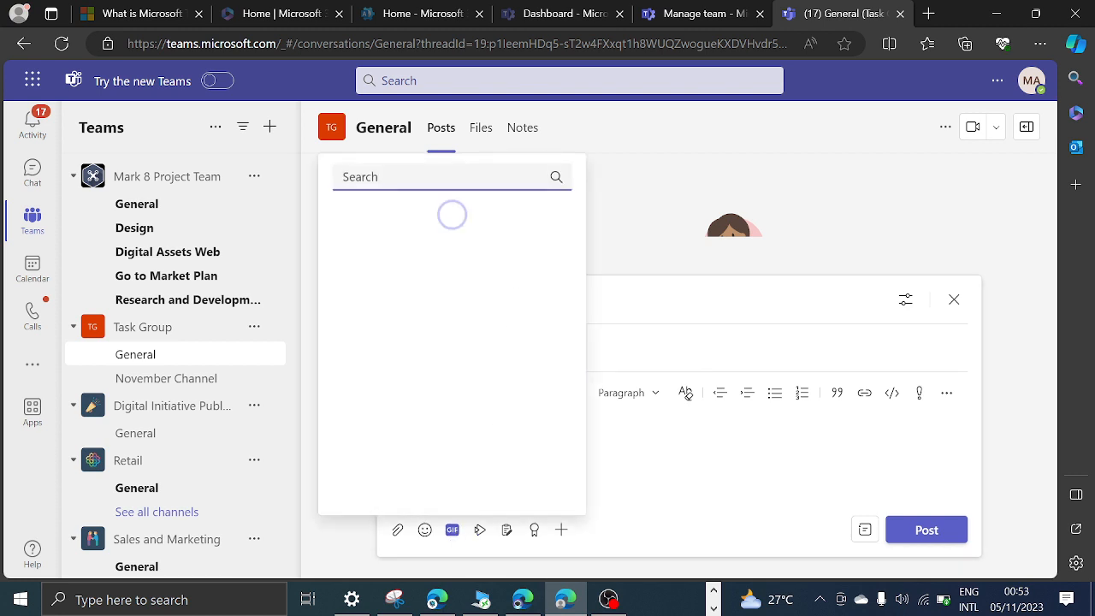
click(668, 169)
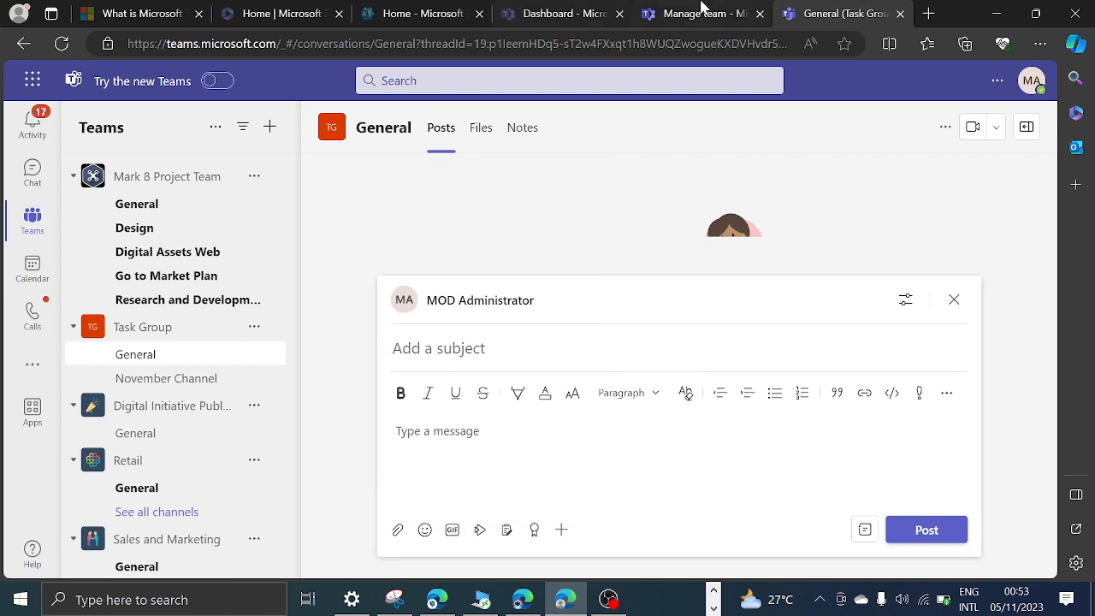
Switch to the Teams admin center and review the Task Group's message permissions, mentions and guest permissions.
click(700, 14)
scroll(447, 369, down, 6)
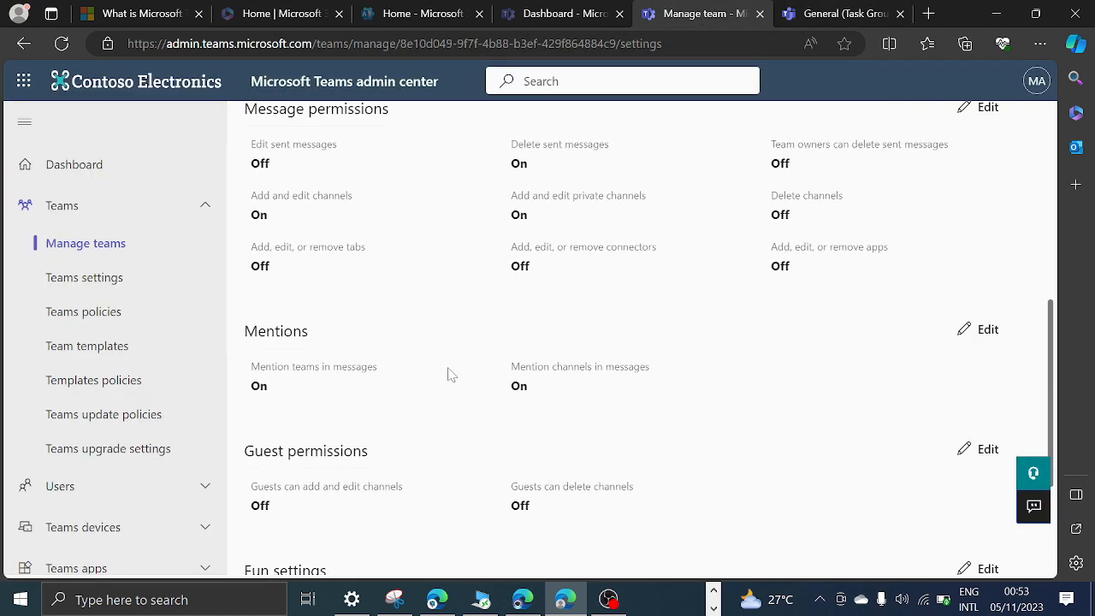
scroll(445, 381, up, 5)
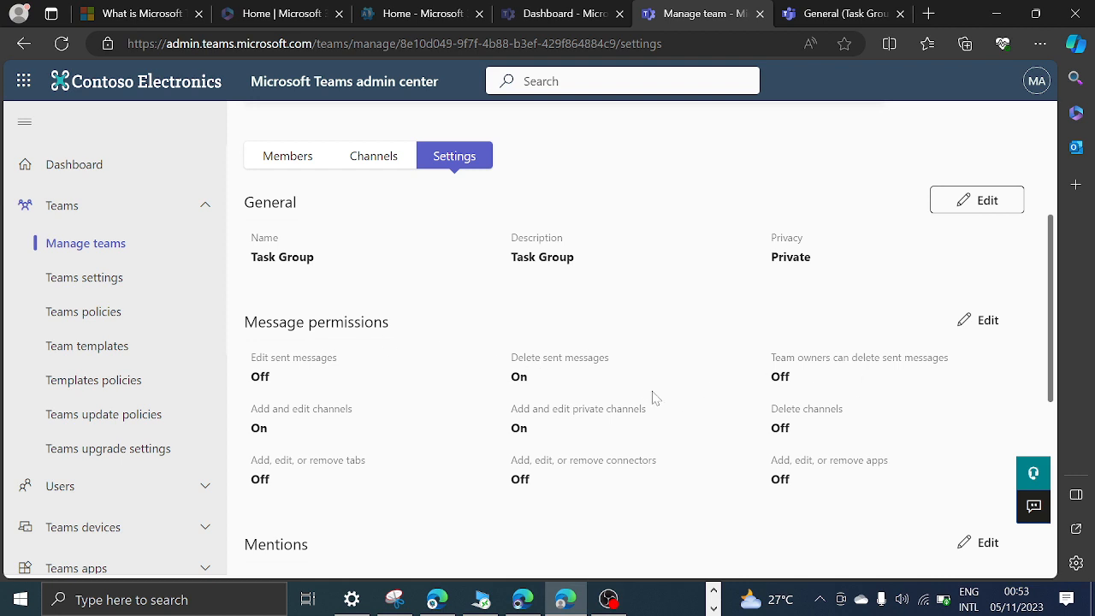
scroll(912, 390, down, 2)
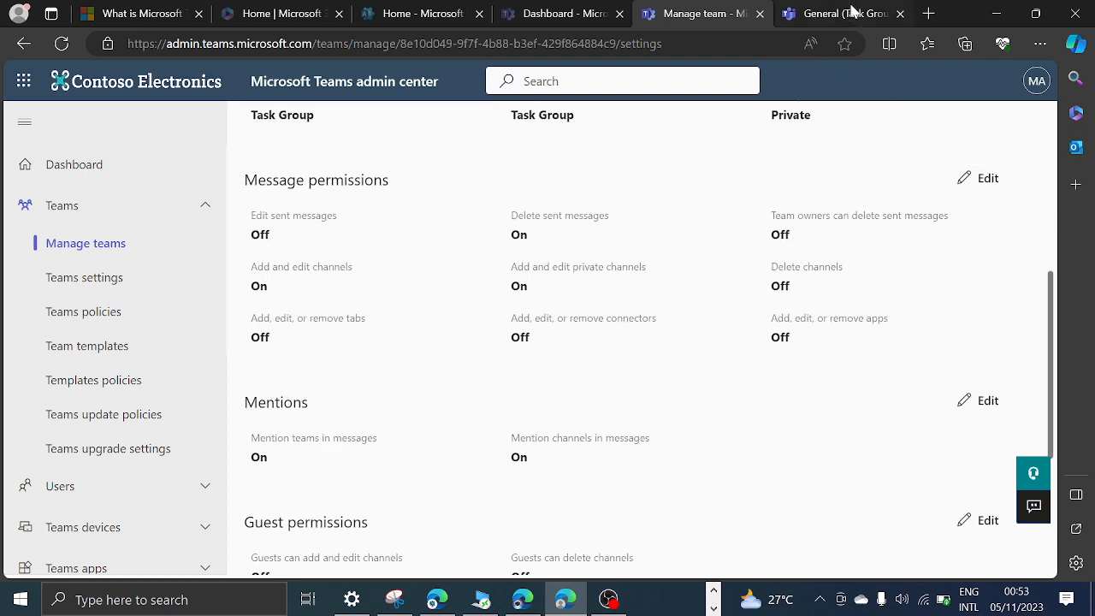
click(847, 14)
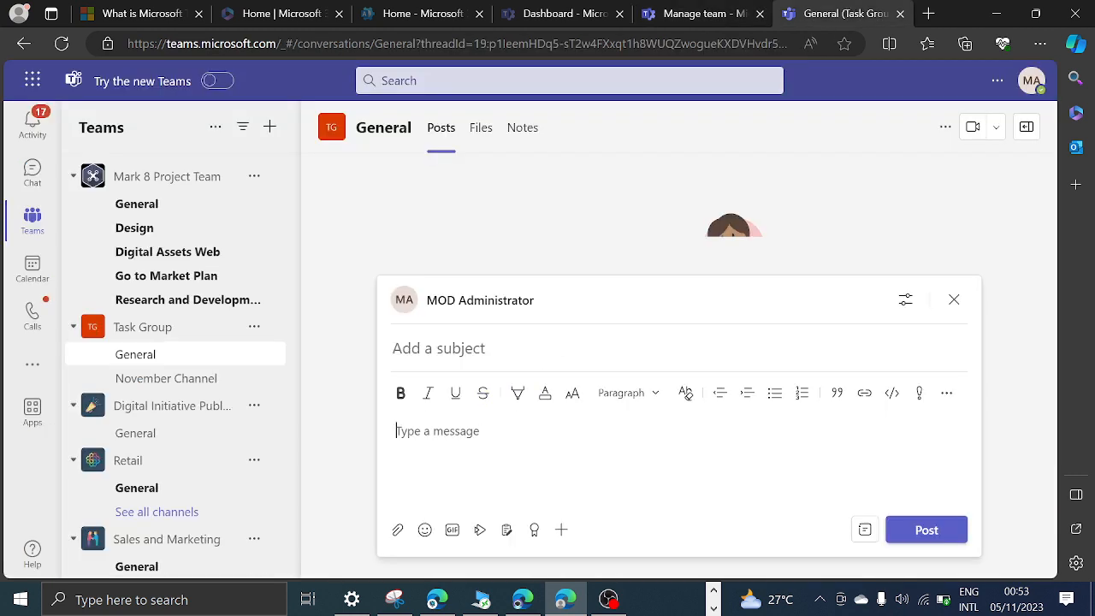
text(@ev)
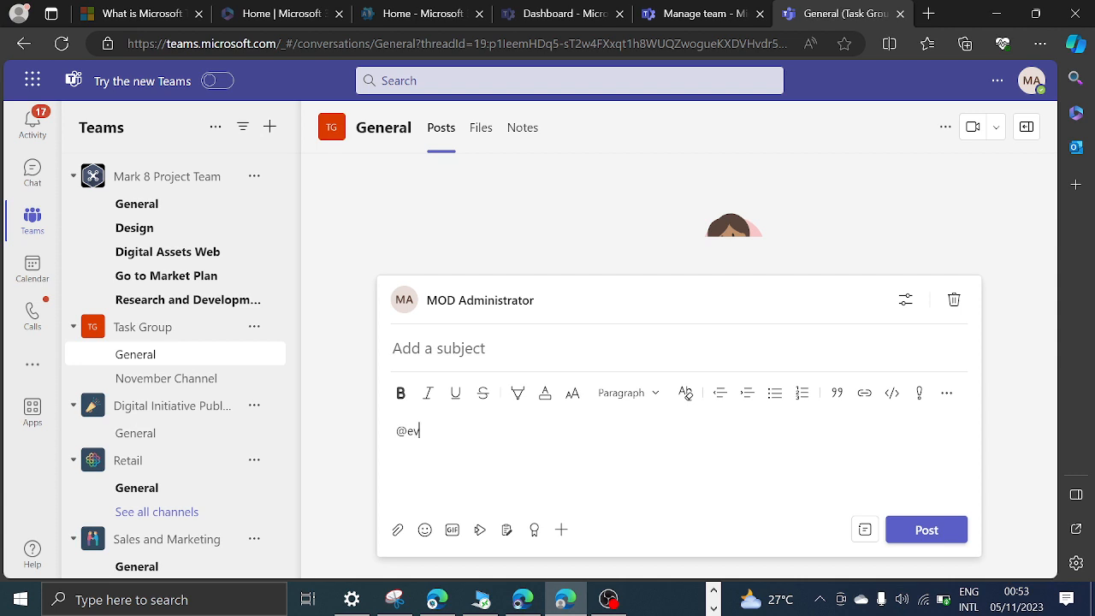
text(er)
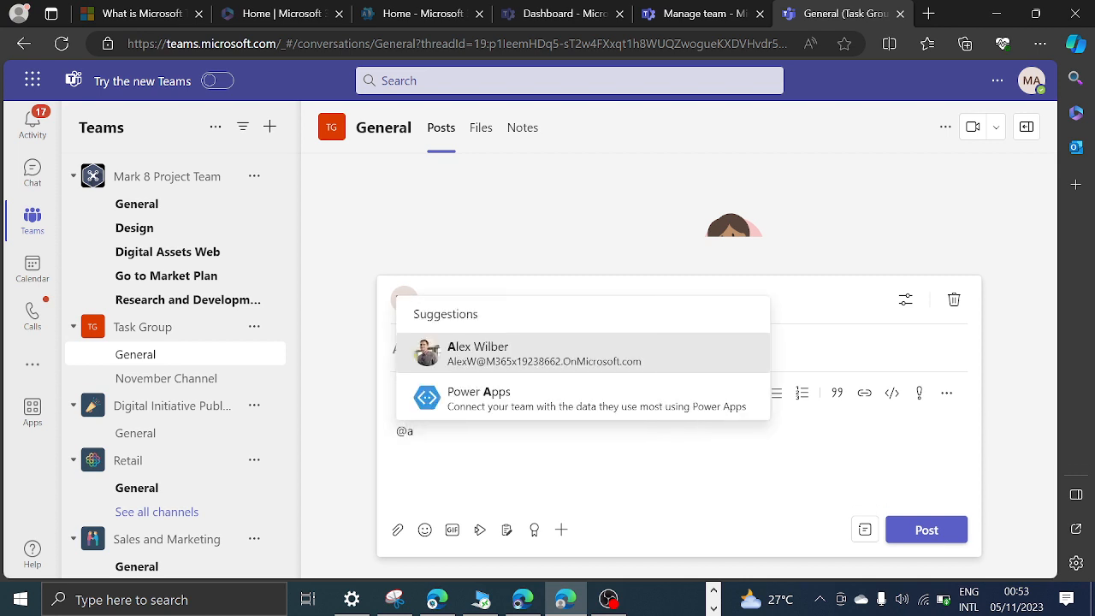
key(BackSpace)
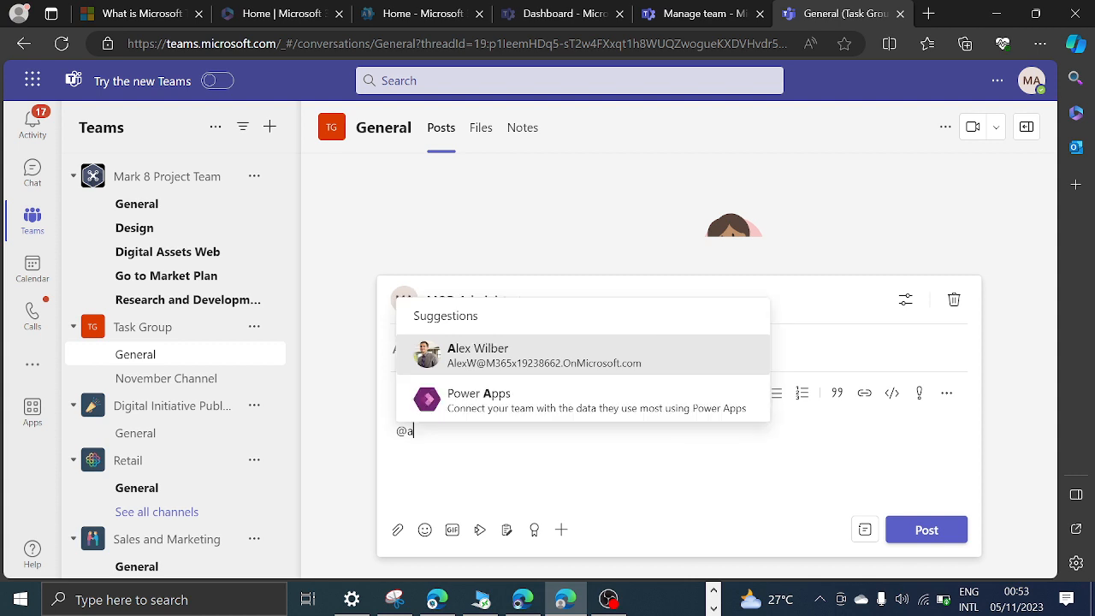
key(BackSpace)
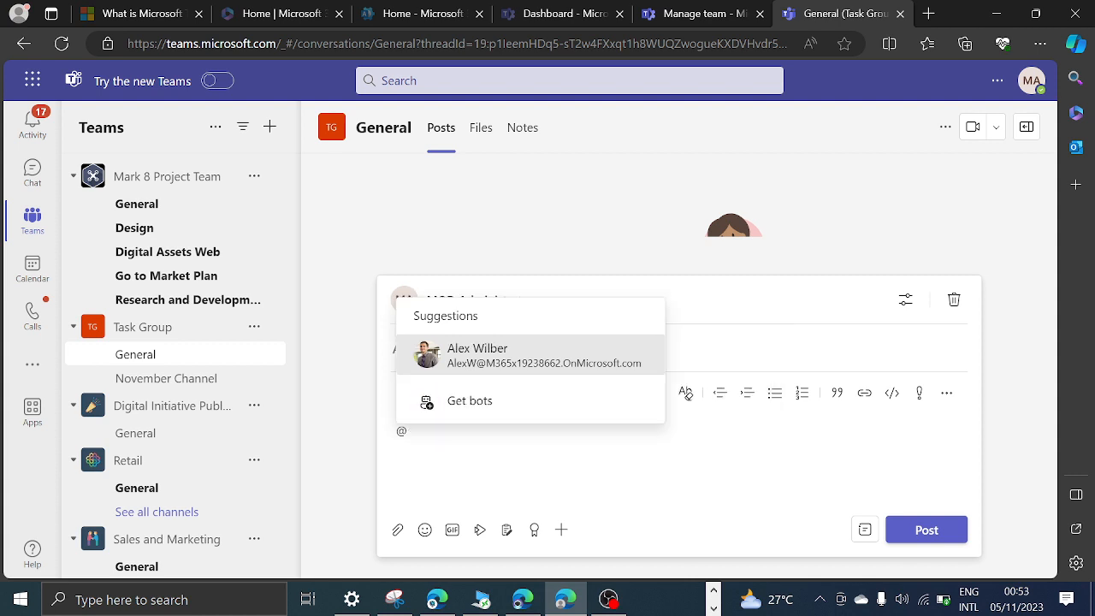
Return to the admin center, inspect the Task Group's mention options without changing them, and review its guest permissions and fun settings.
click(708, 12)
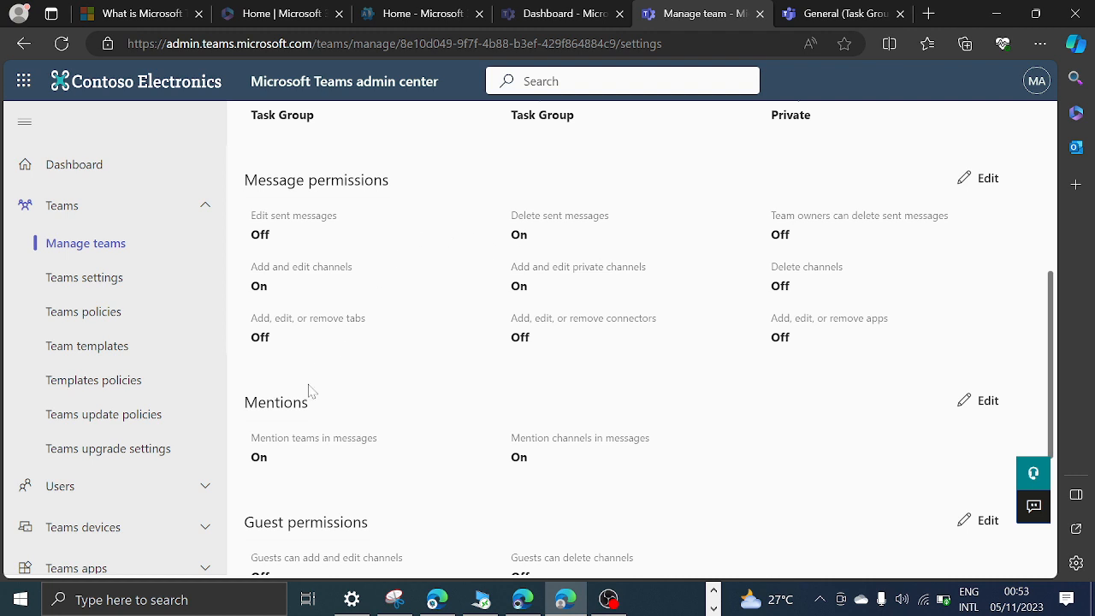
scroll(295, 441, down, 2)
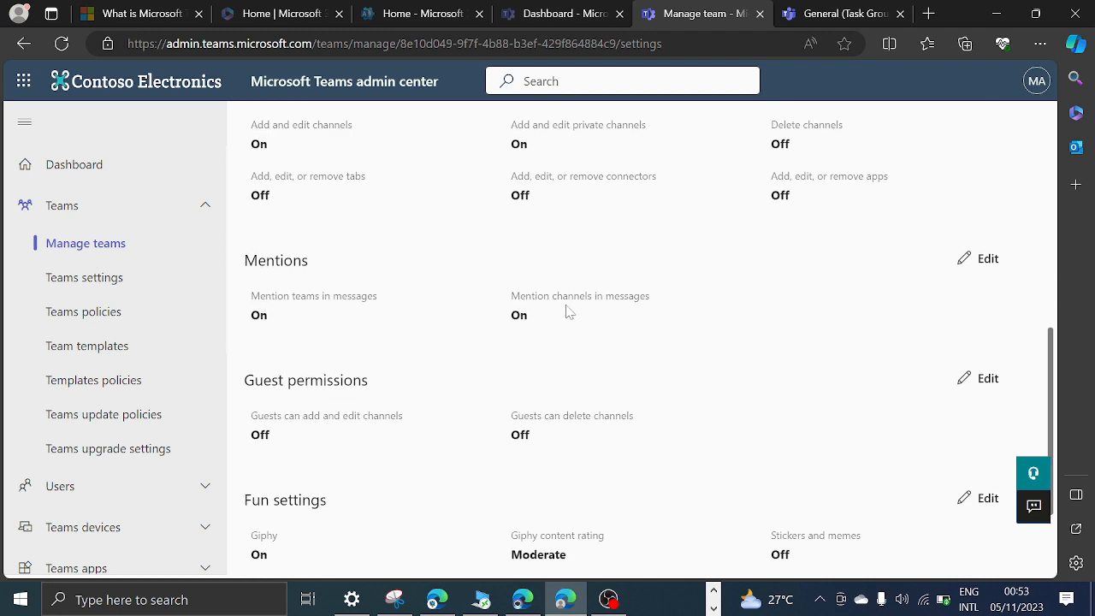
click(985, 259)
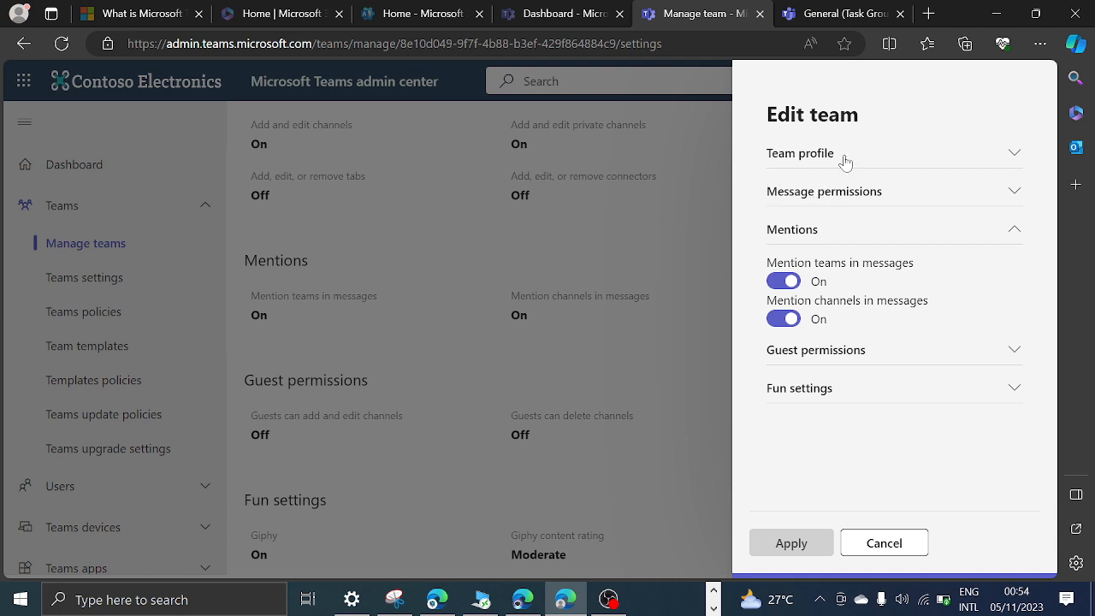
click(901, 545)
scroll(471, 345, down, 3)
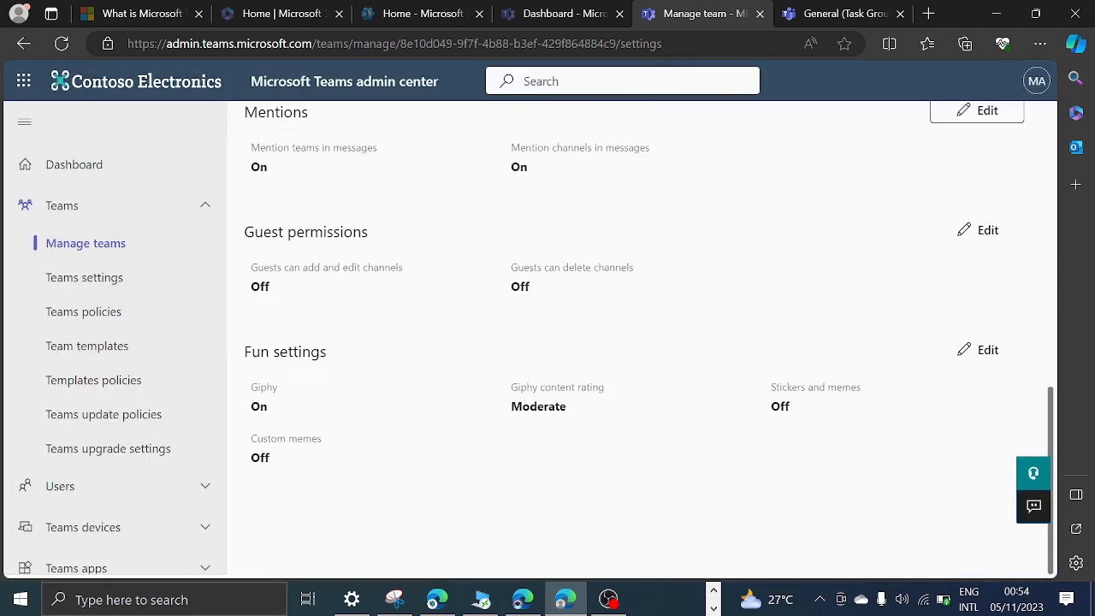
scroll(462, 340, up, 6)
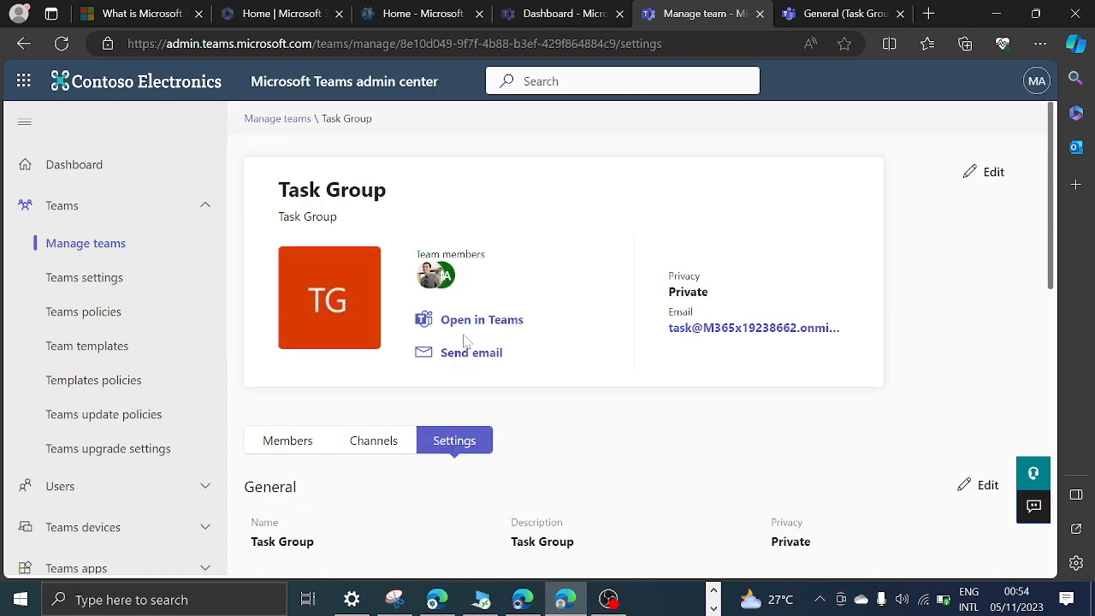
View the org-wide Teams settings, go back to the list of all teams, and open the Communications team.
click(116, 281)
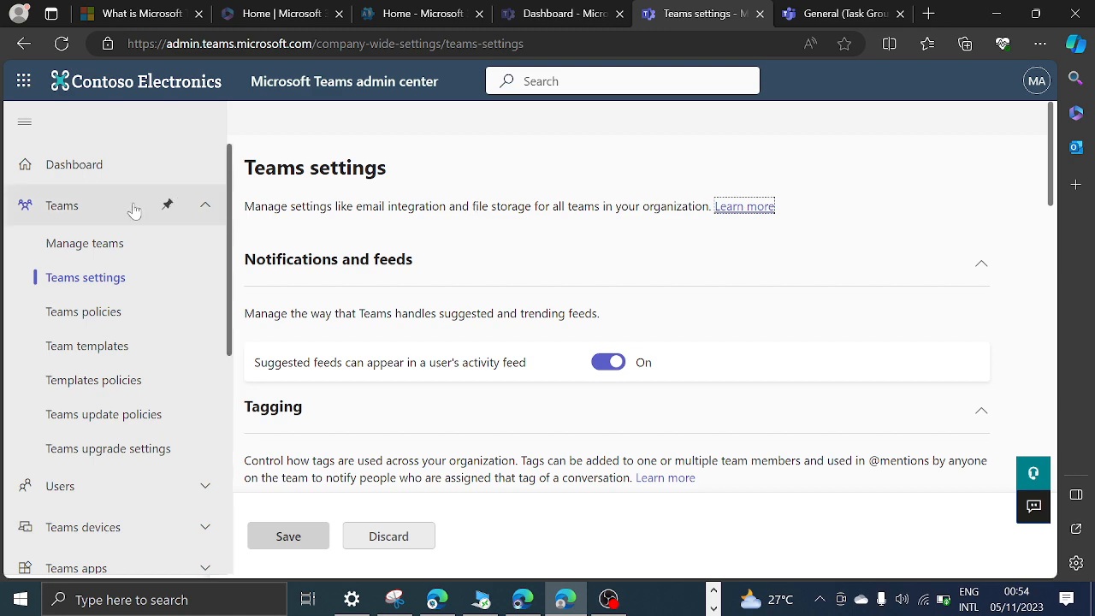
click(86, 245)
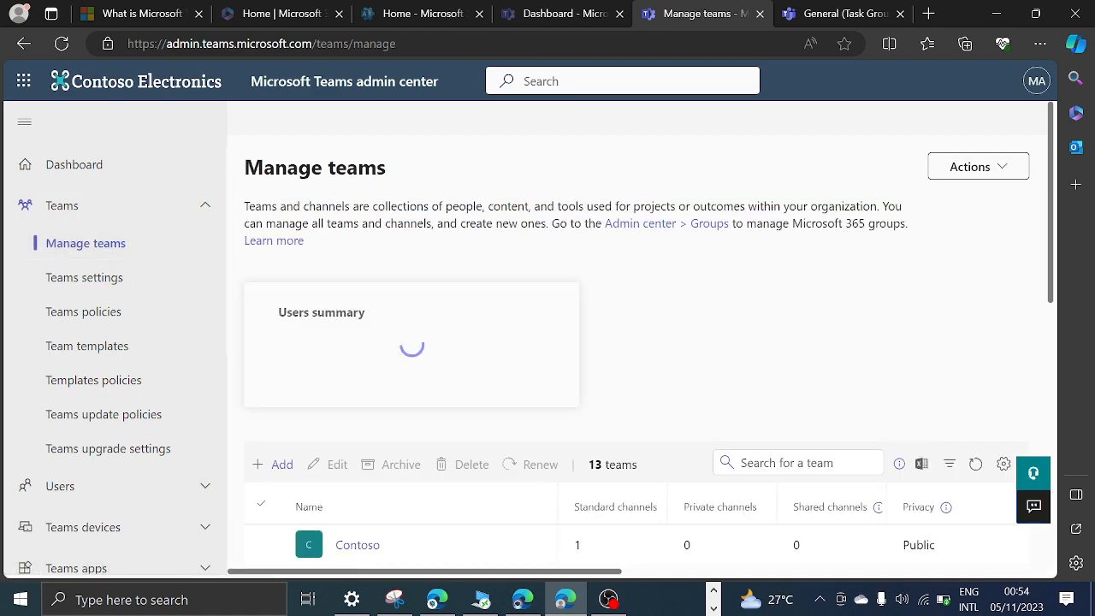
scroll(522, 287, down, 4)
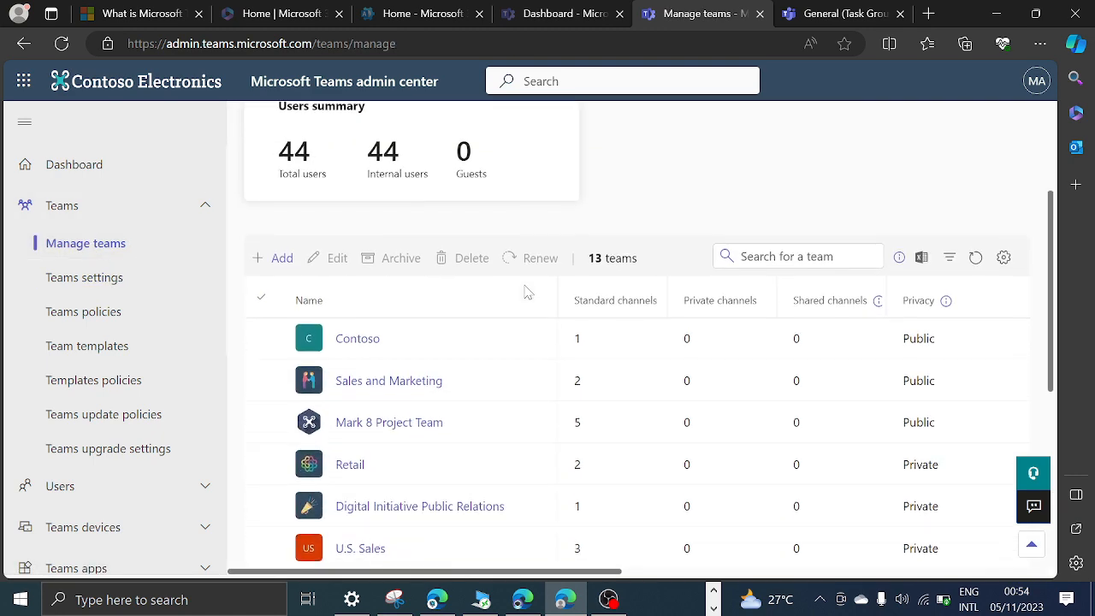
scroll(522, 299, down, 3)
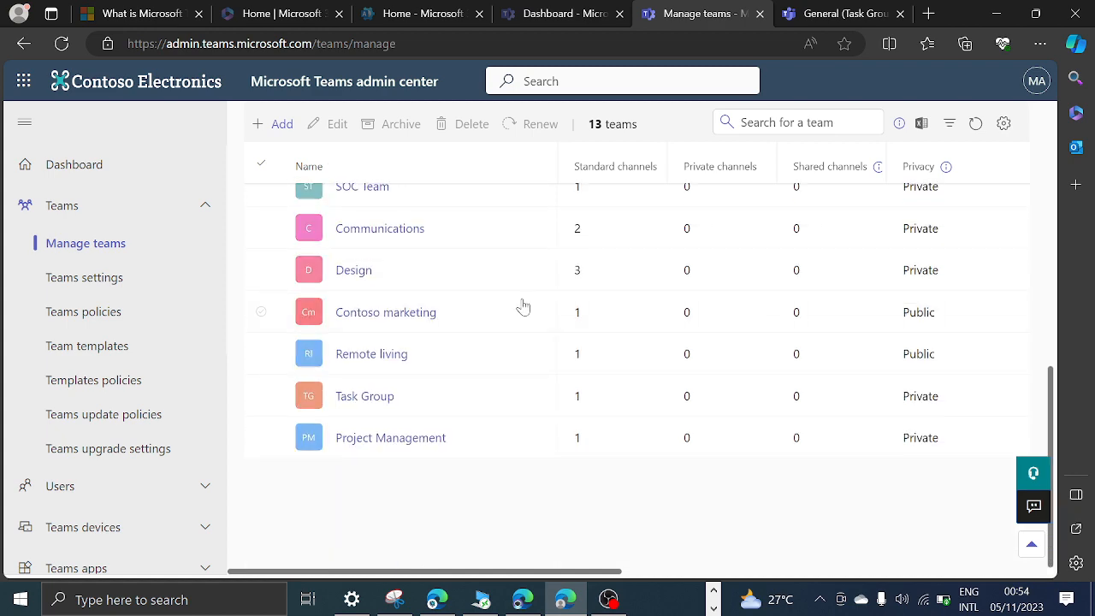
scroll(385, 359, up, 2)
click(381, 370)
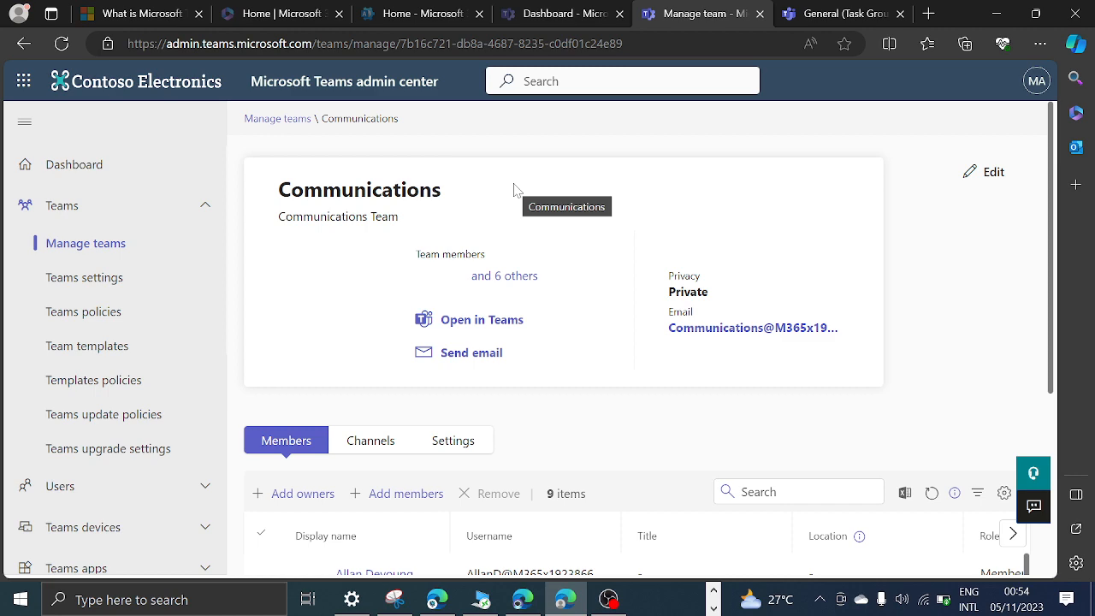
Review the Communications team's profile and its list of members and owners.
scroll(562, 237, down, 3)
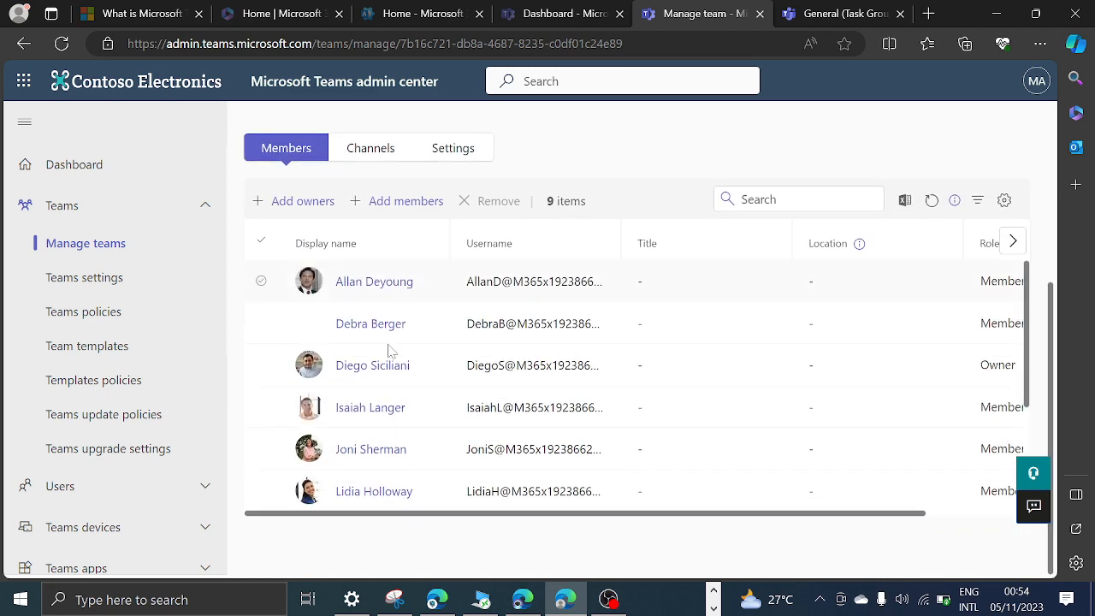
scroll(391, 350, up, 3)
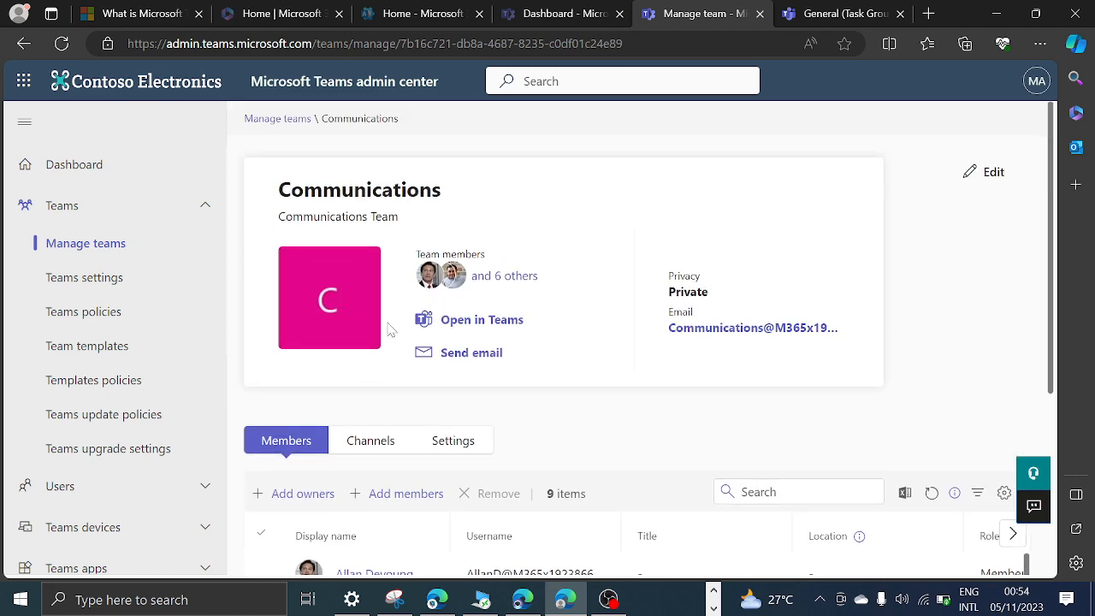
scroll(390, 332, down, 3)
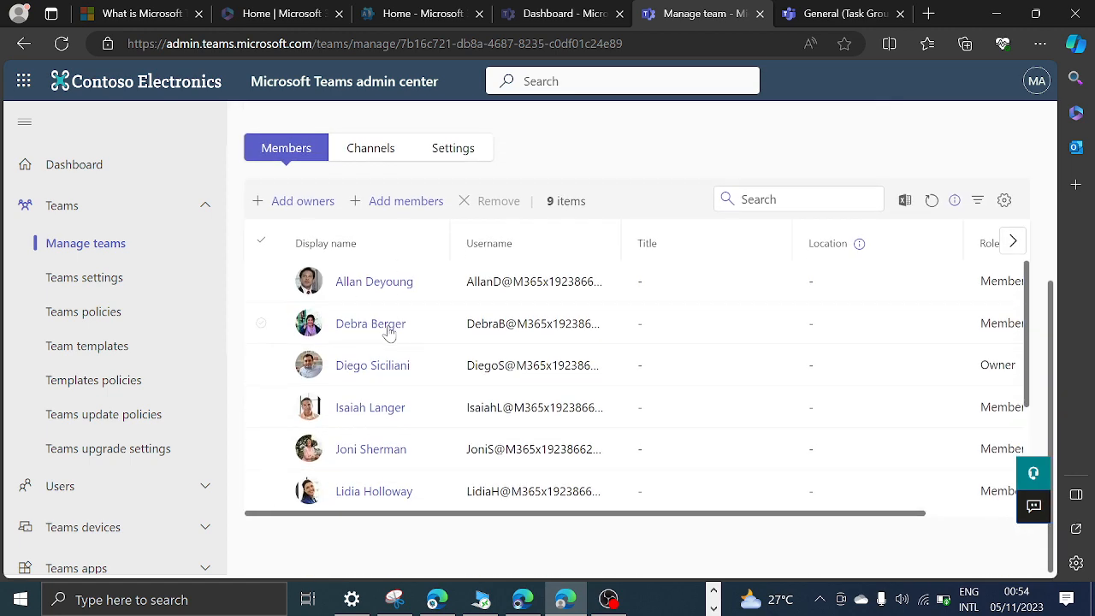
scroll(390, 331, up, 2)
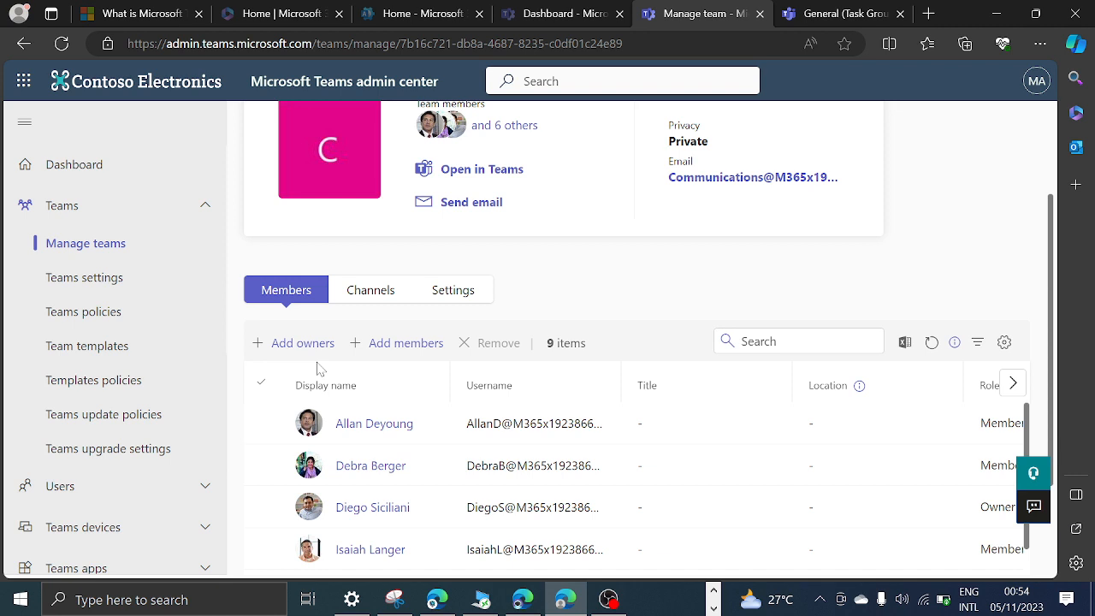
scroll(604, 462, down, 2)
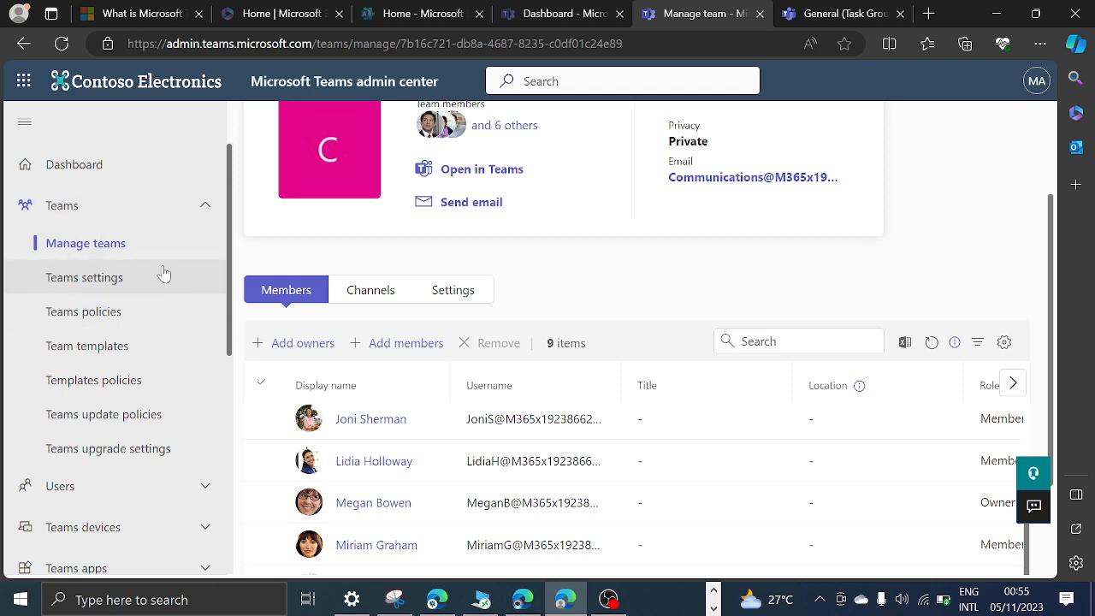
Open the org-wide Teams settings and review the sections from notifications and tagging down to safety and shared channels.
click(101, 281)
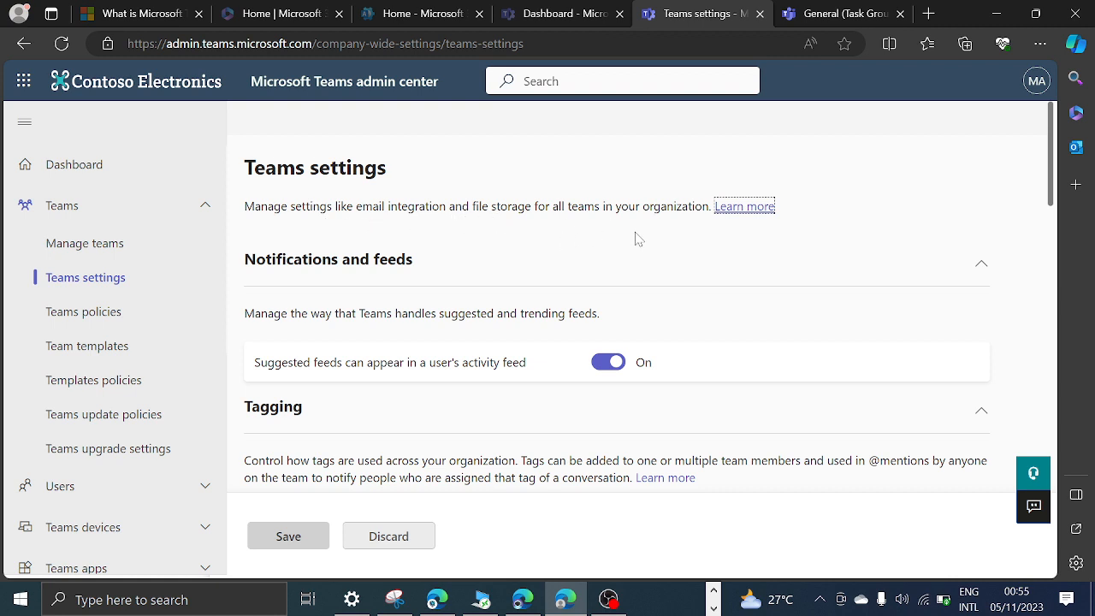
scroll(782, 221, down, 5)
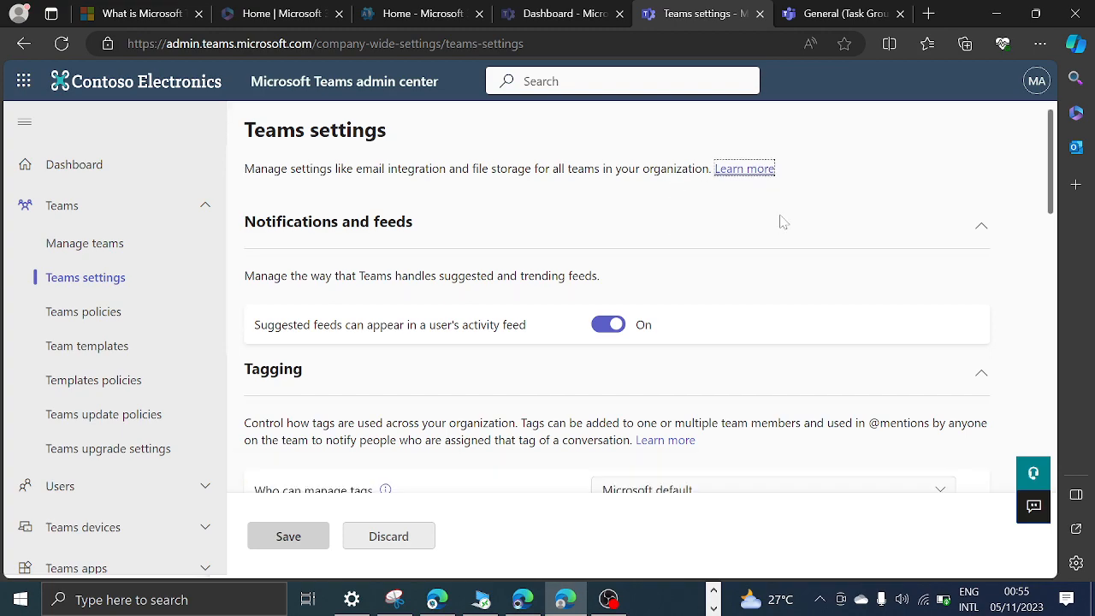
scroll(552, 298, down, 10)
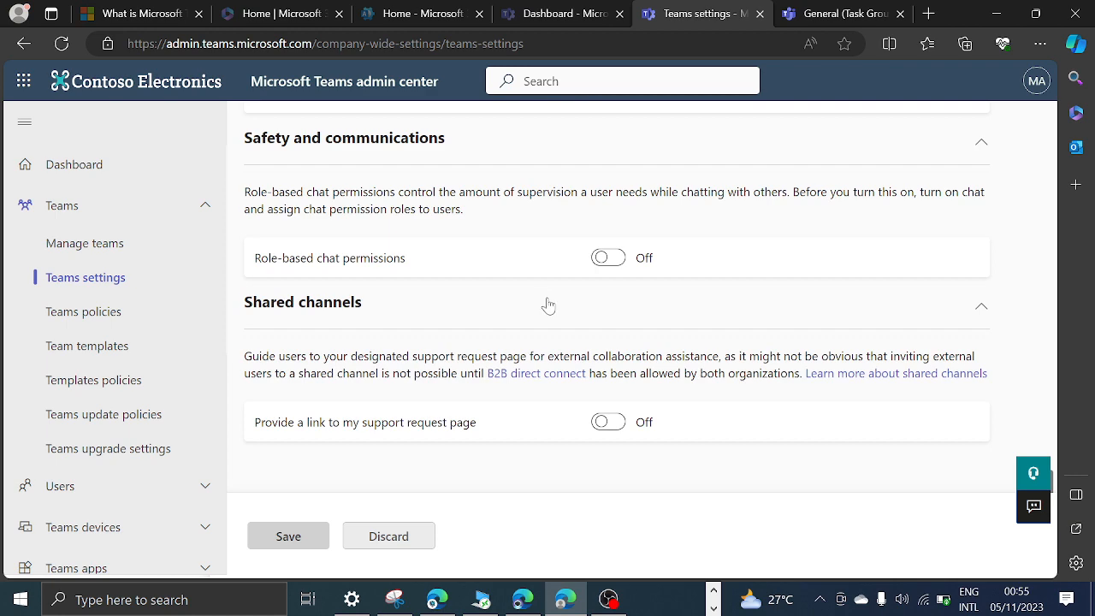
scroll(547, 301, up, 5)
scroll(548, 303, down, 5)
scroll(630, 368, up, 10)
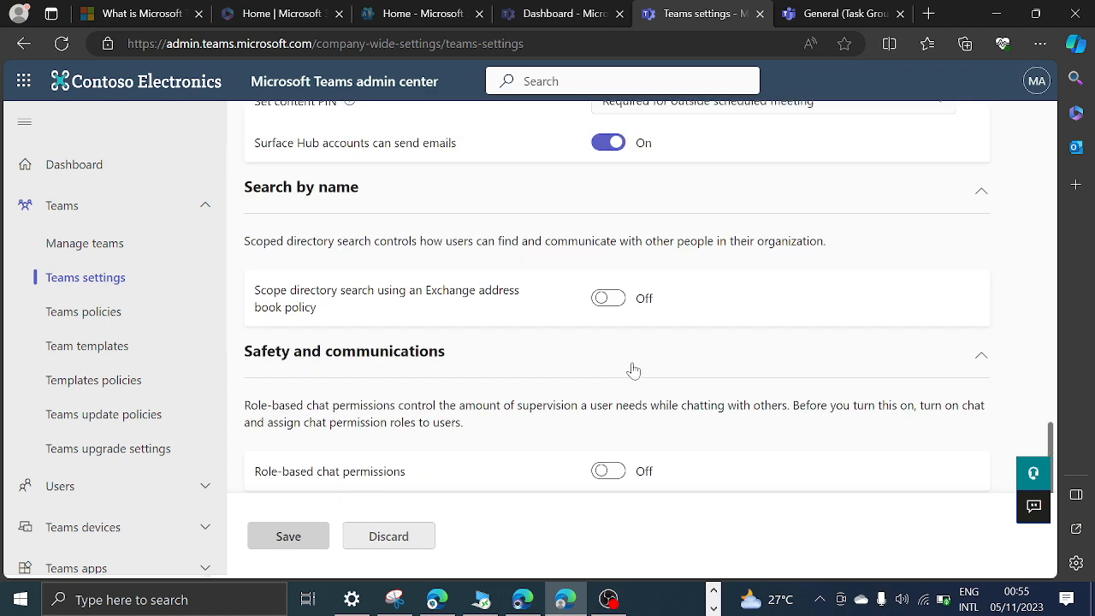
scroll(631, 368, up, 5)
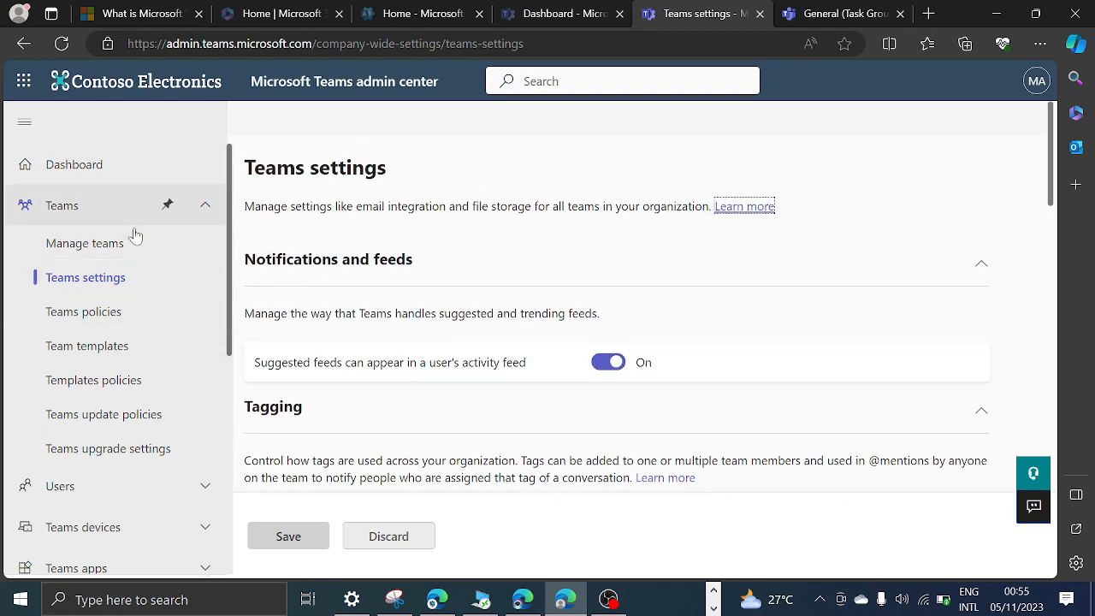
Open the Teams policies page and review its description, policy summary and the Global (Org-wide default) policy entry.
click(112, 315)
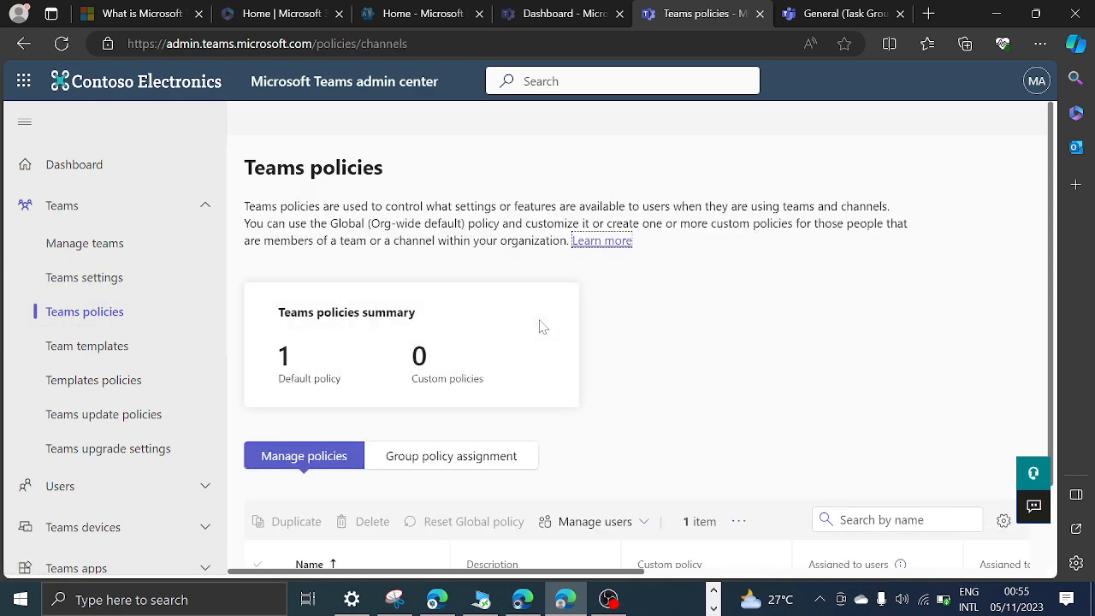
scroll(807, 249, down, 1)
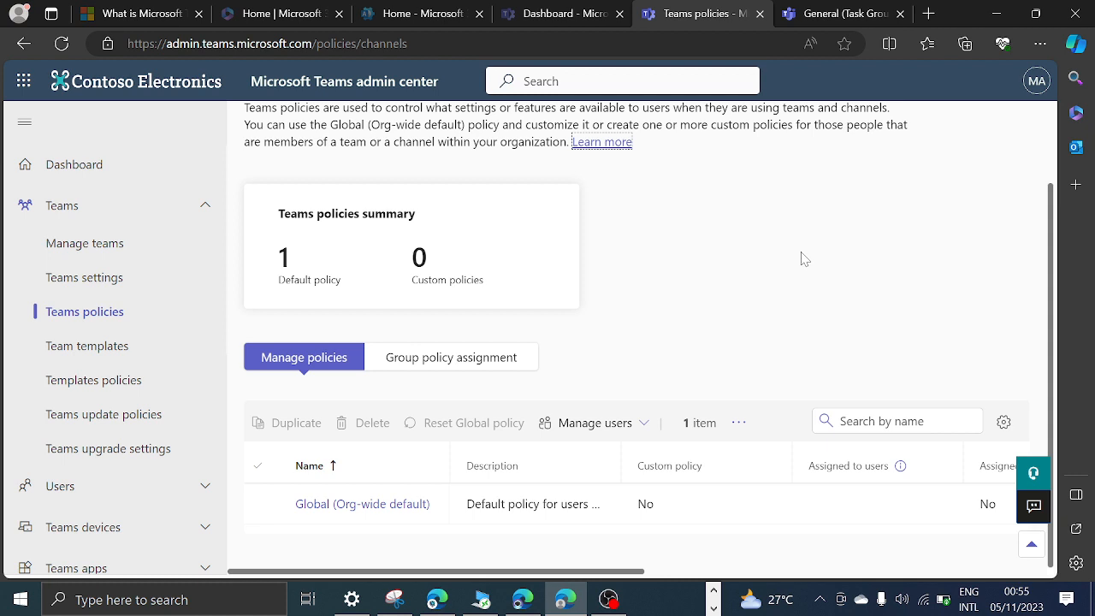
scroll(795, 264, up, 1)
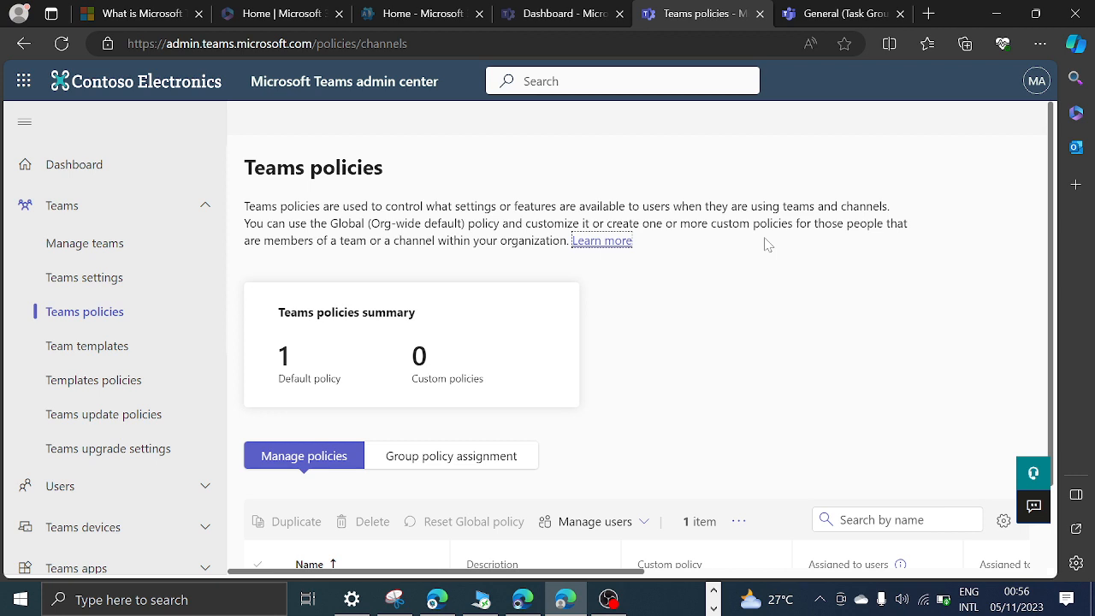
scroll(767, 243, down, 1)
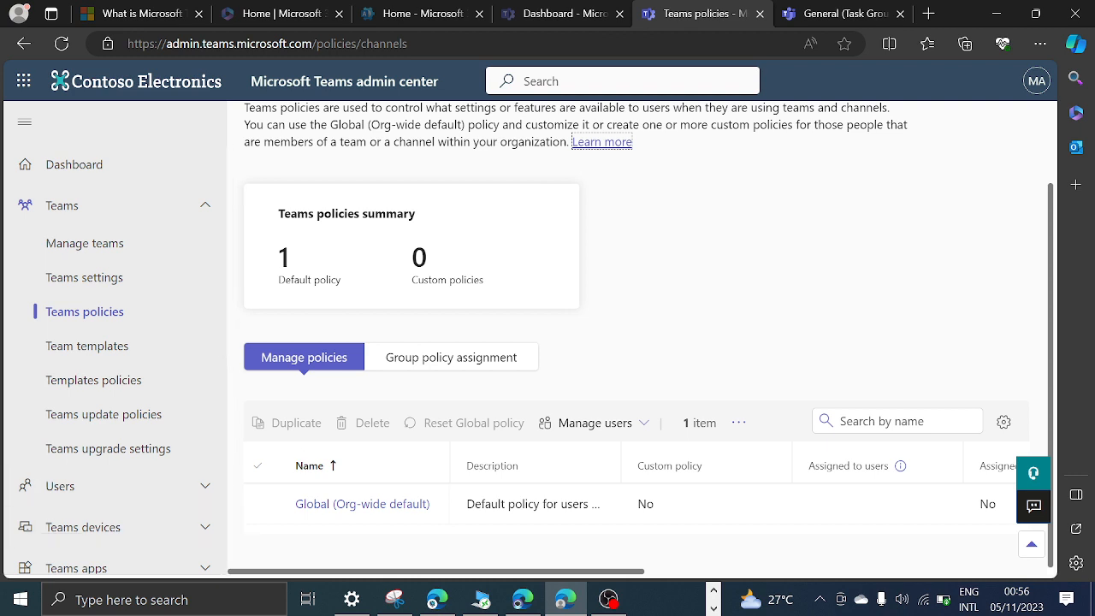
Open the Global (Org-wide default) Teams policy and turn off Create private channels.
click(261, 504)
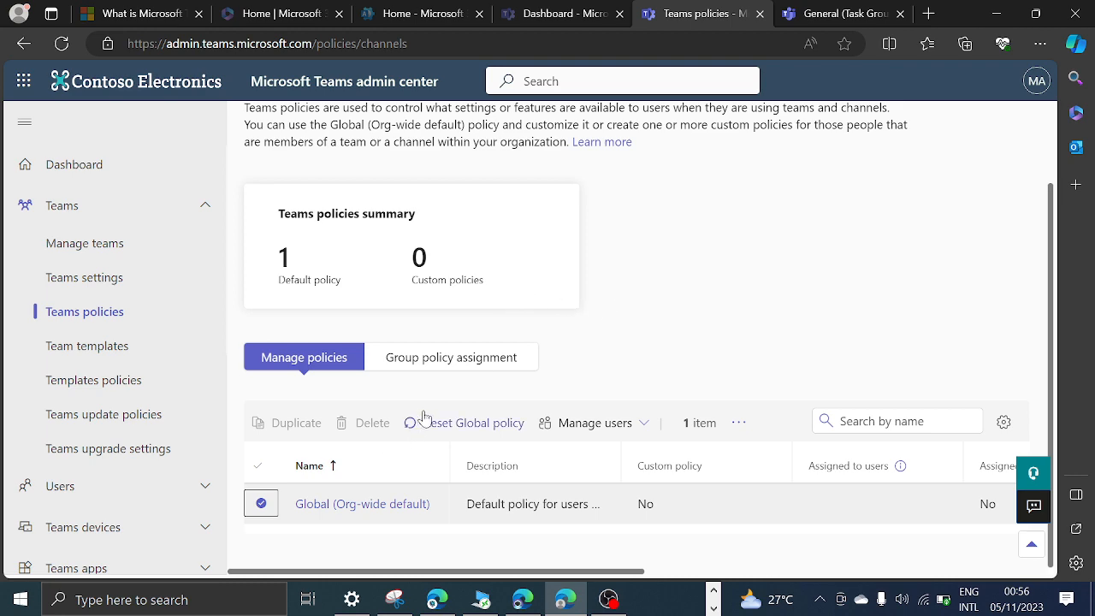
click(332, 506)
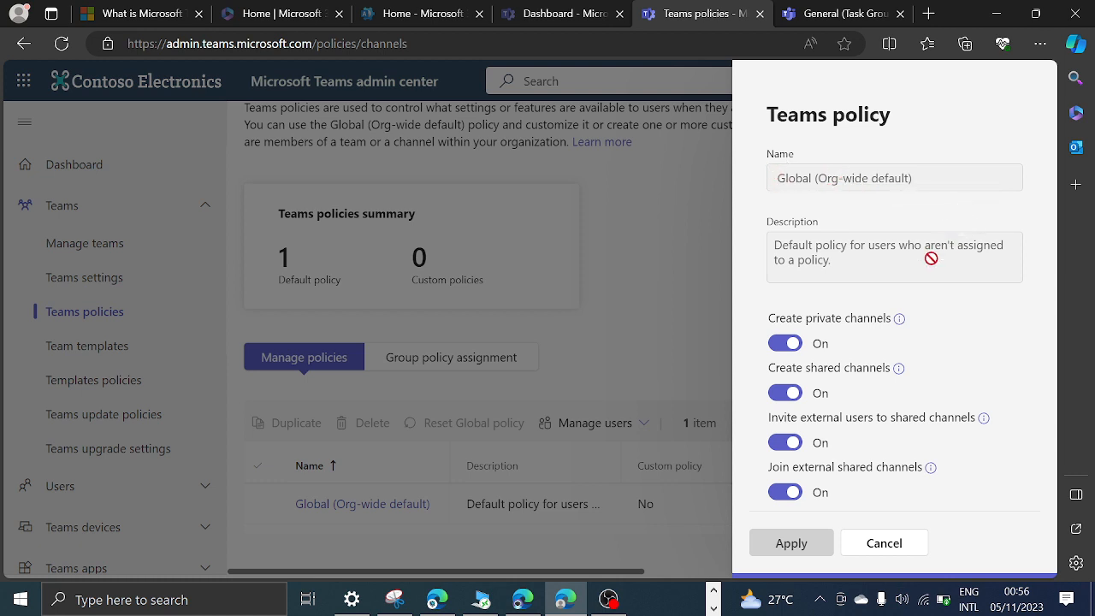
click(780, 349)
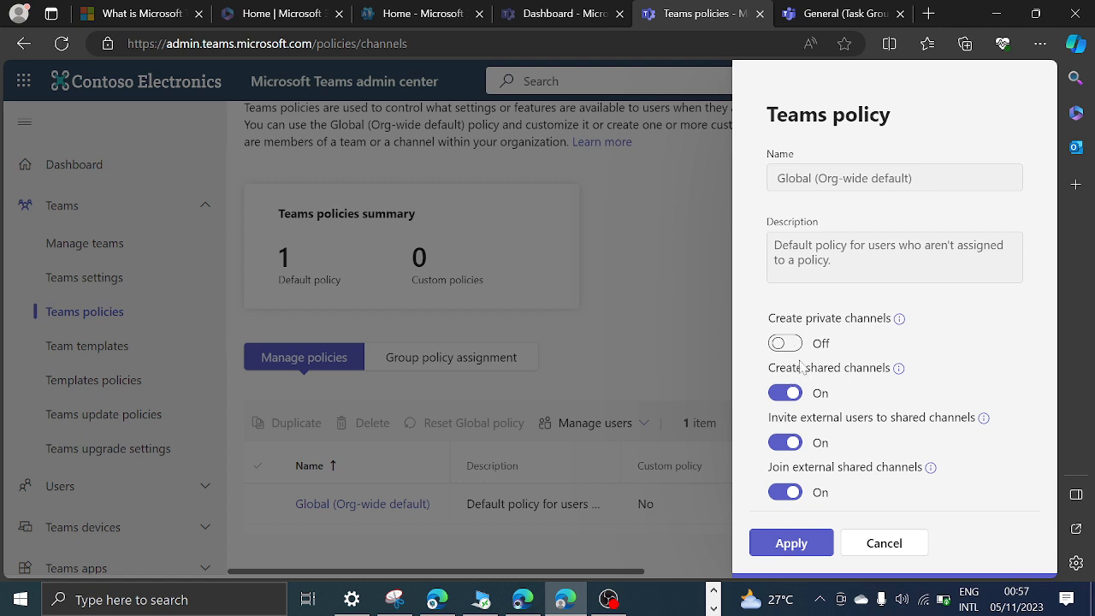
Switch to Teams web and open the channel management settings of the Task Group team's General channel.
click(834, 13)
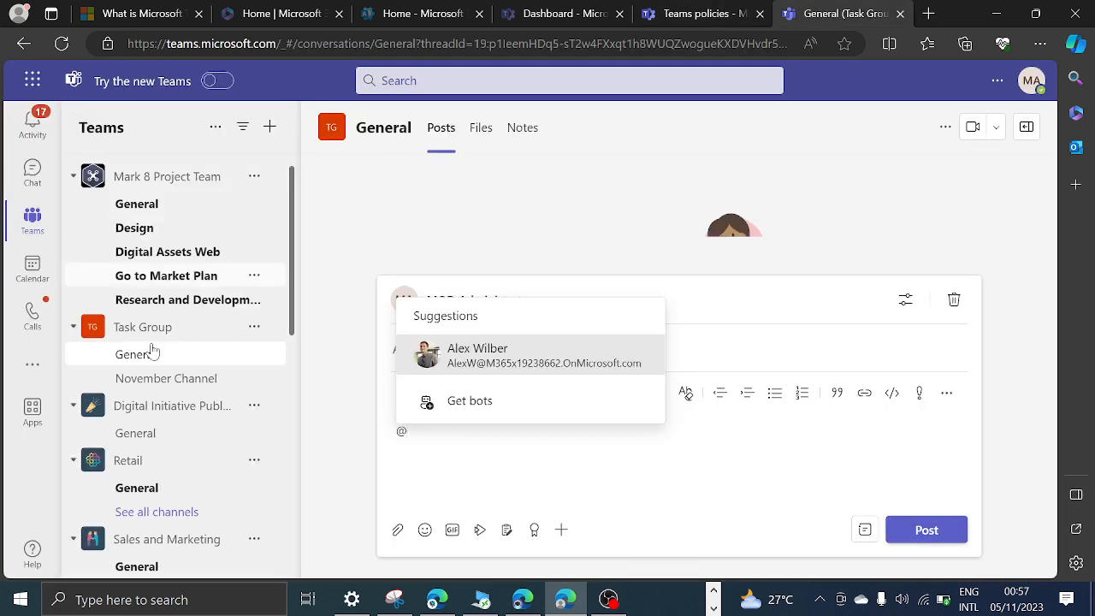
click(266, 328)
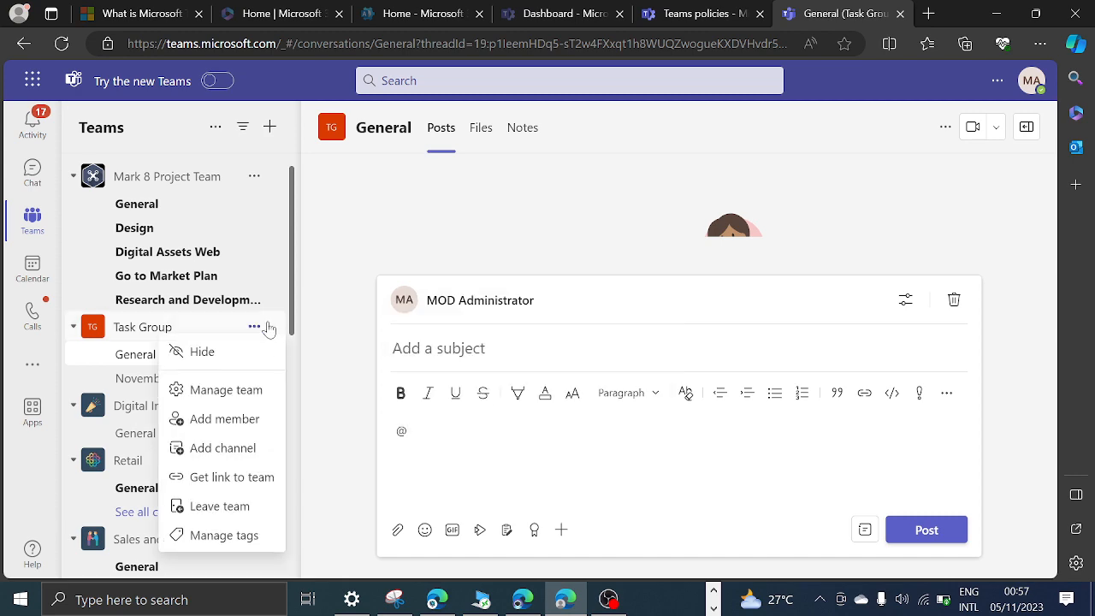
click(226, 429)
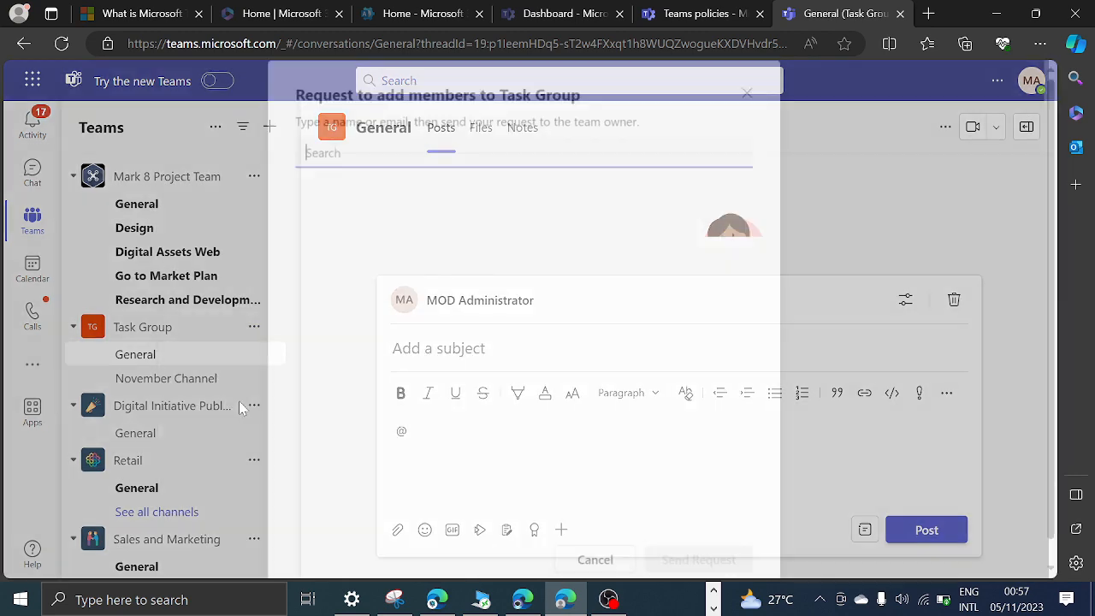
click(746, 92)
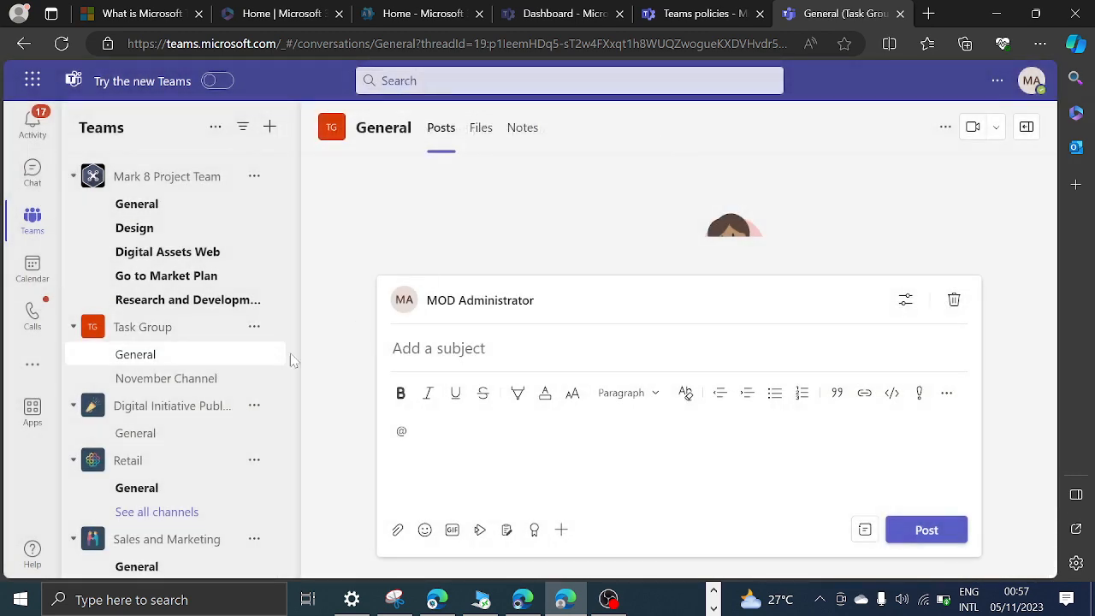
click(254, 356)
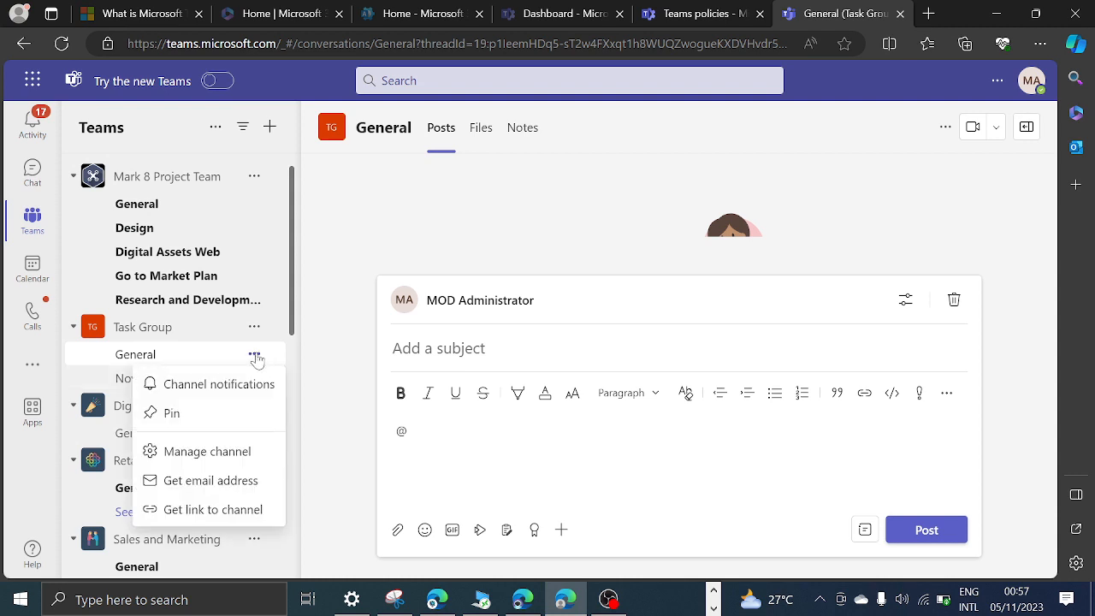
click(218, 452)
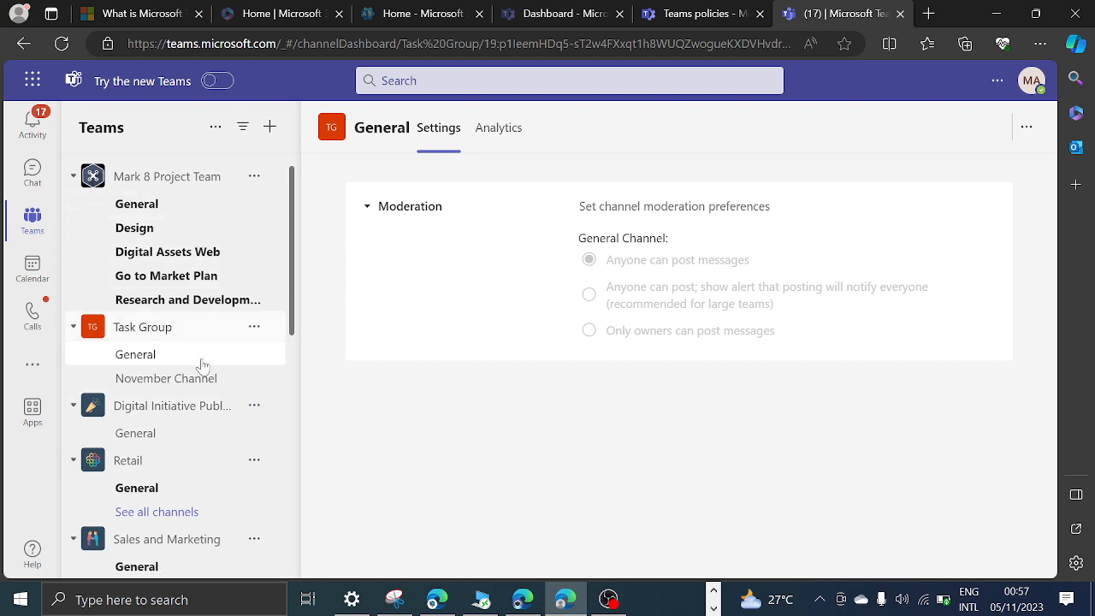
Open the Contoso marketing team's channel management and view the blank channel creation form without creating a channel.
scroll(200, 359, down, 5)
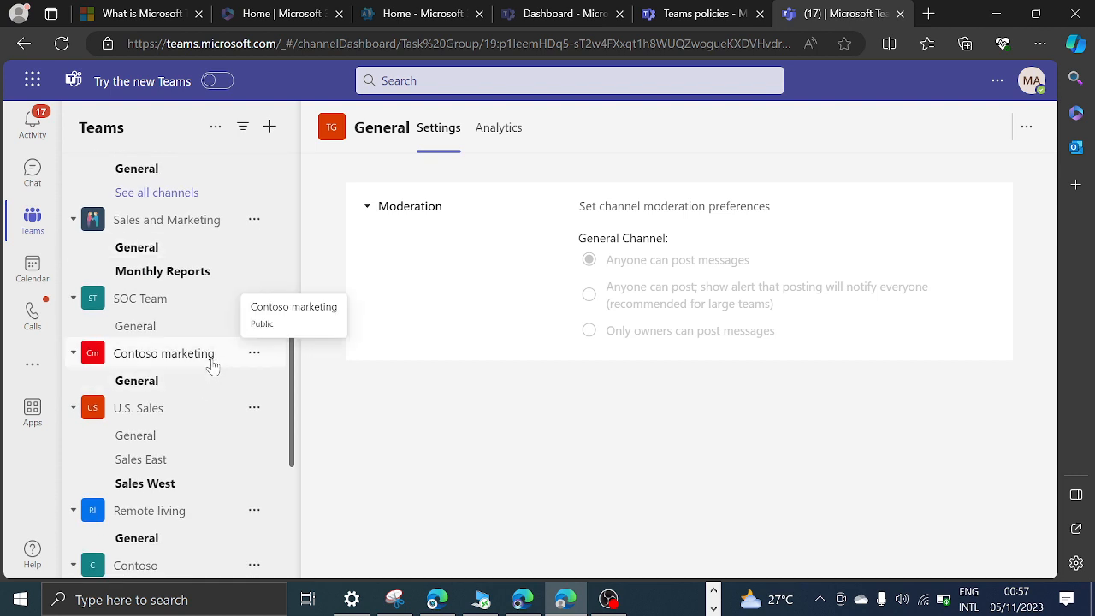
click(255, 353)
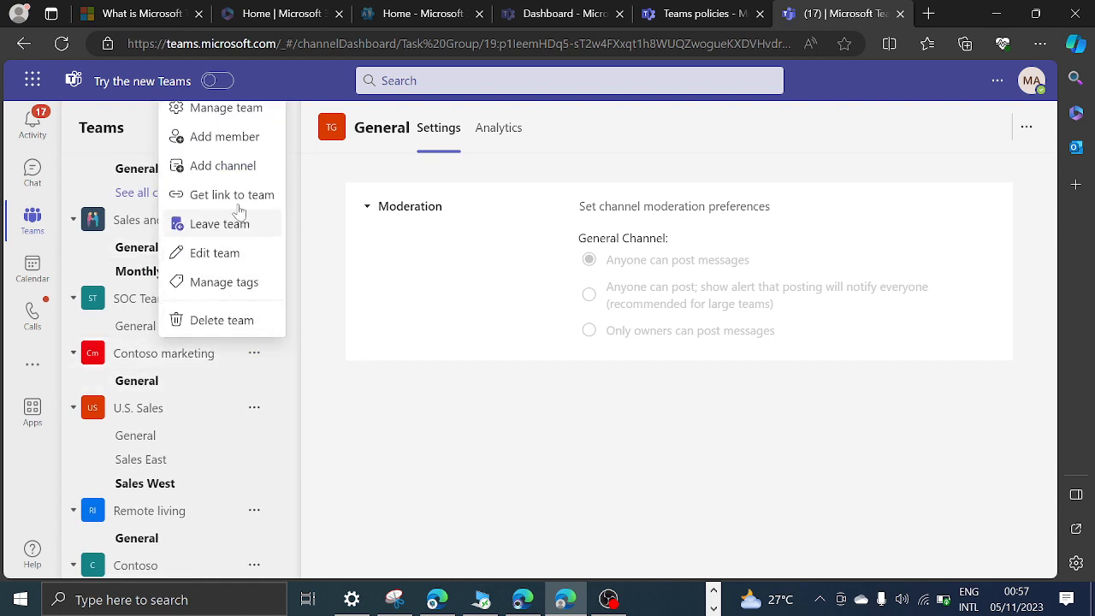
click(231, 111)
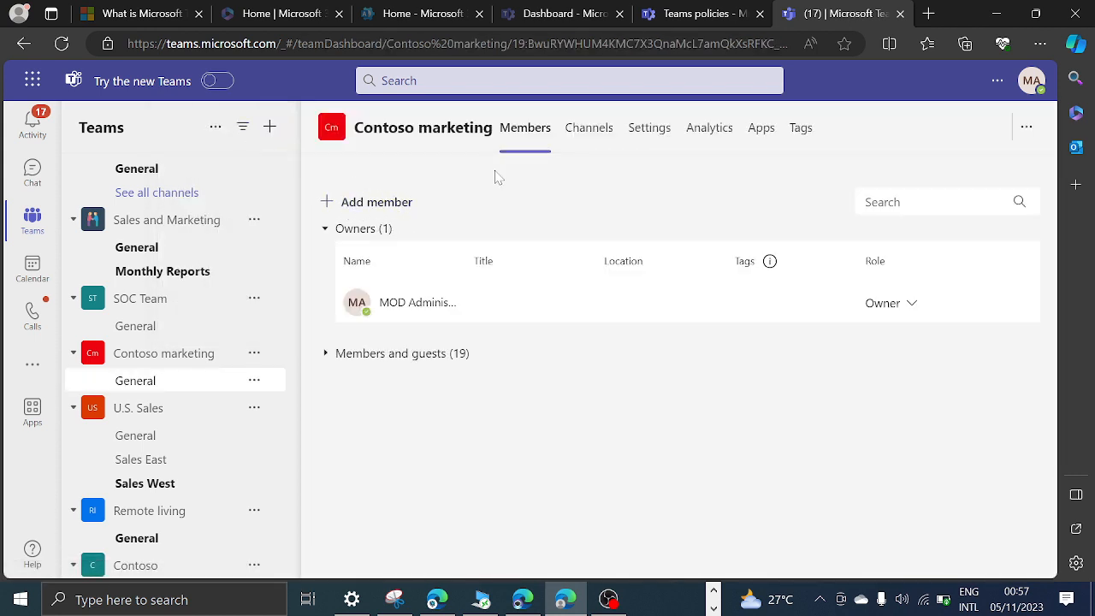
click(588, 130)
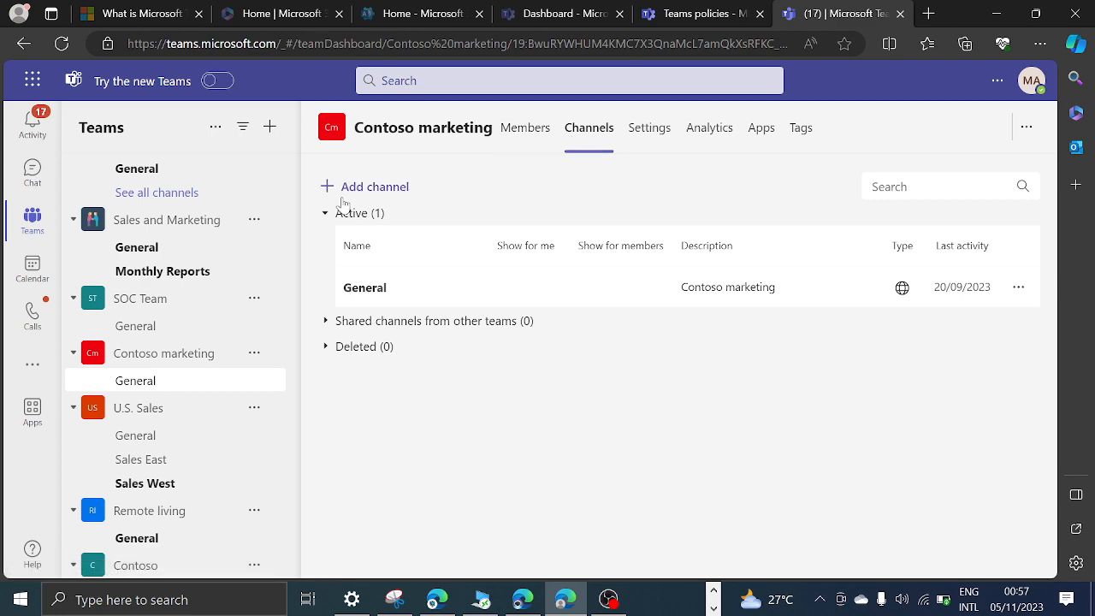
click(374, 188)
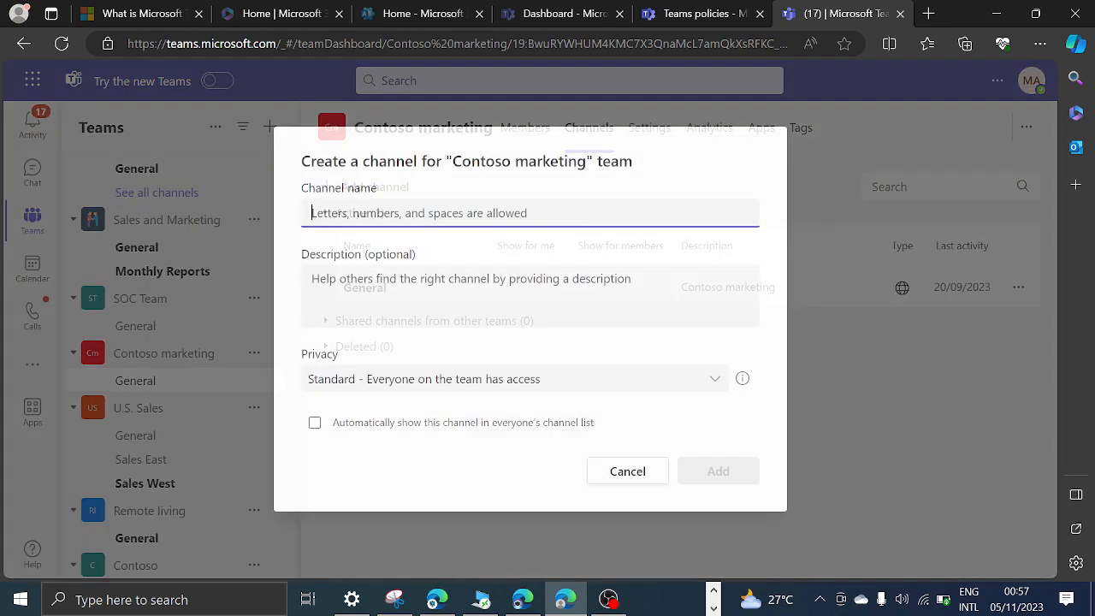
click(641, 472)
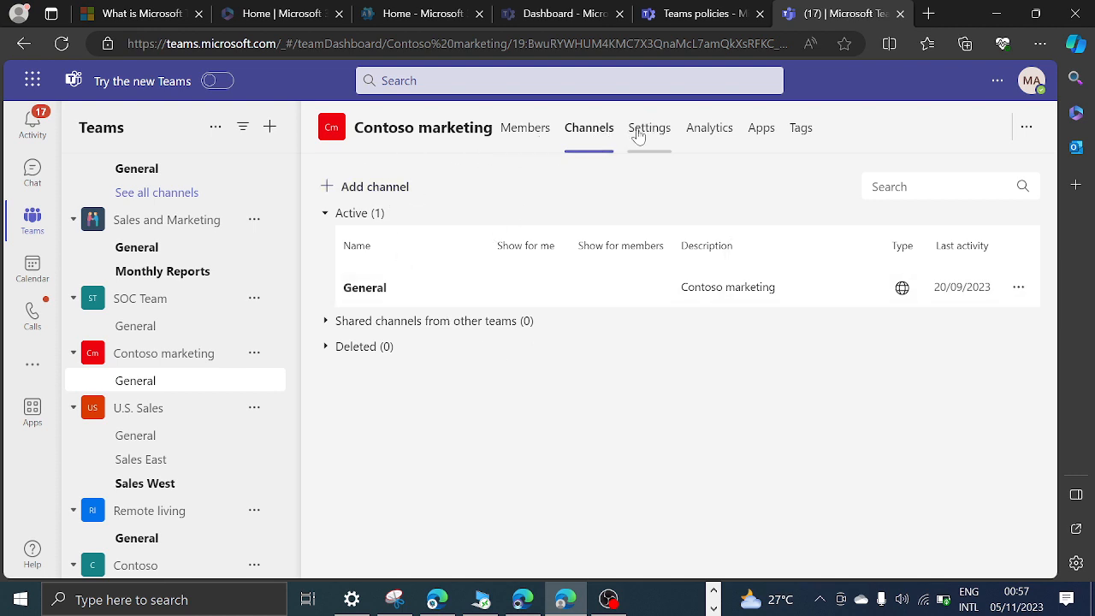
Check the Contoso marketing team's owners and members, and view the channel creation form's privacy setting again before cancelling it.
click(528, 128)
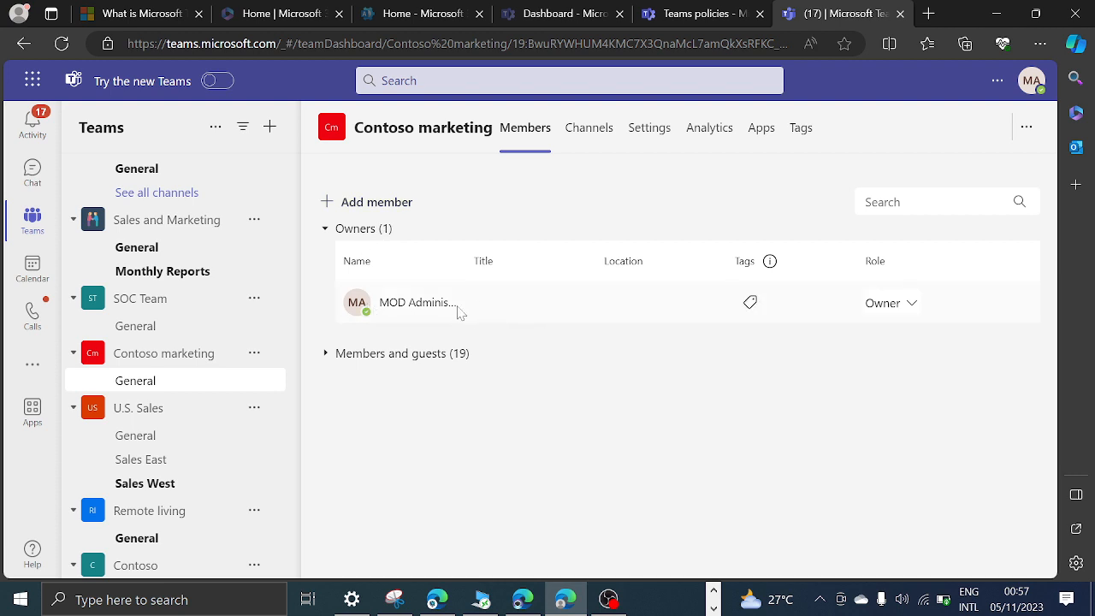
click(599, 130)
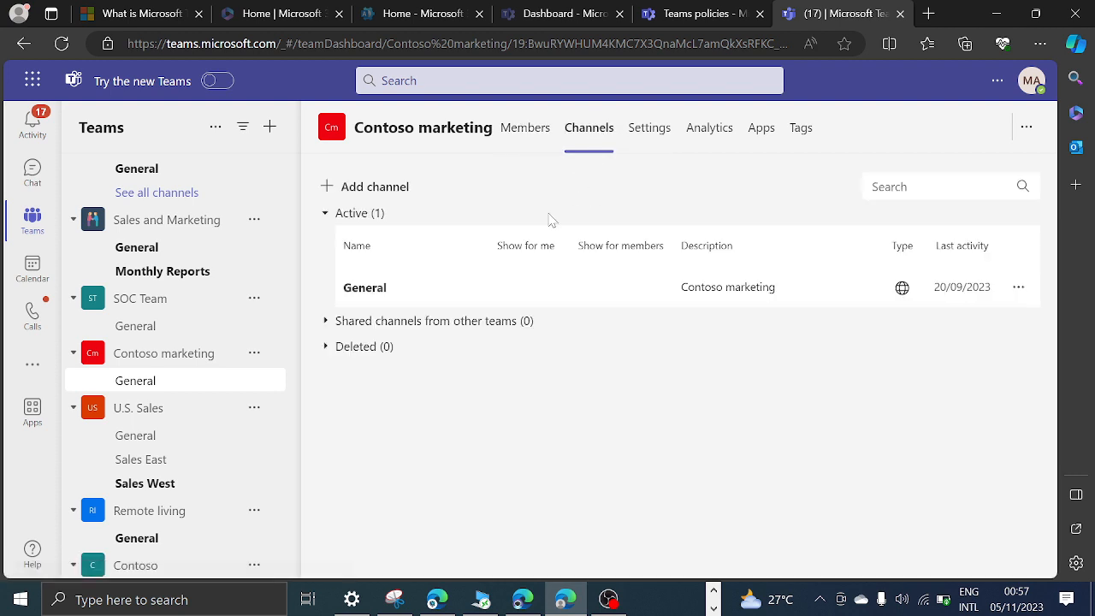
click(383, 186)
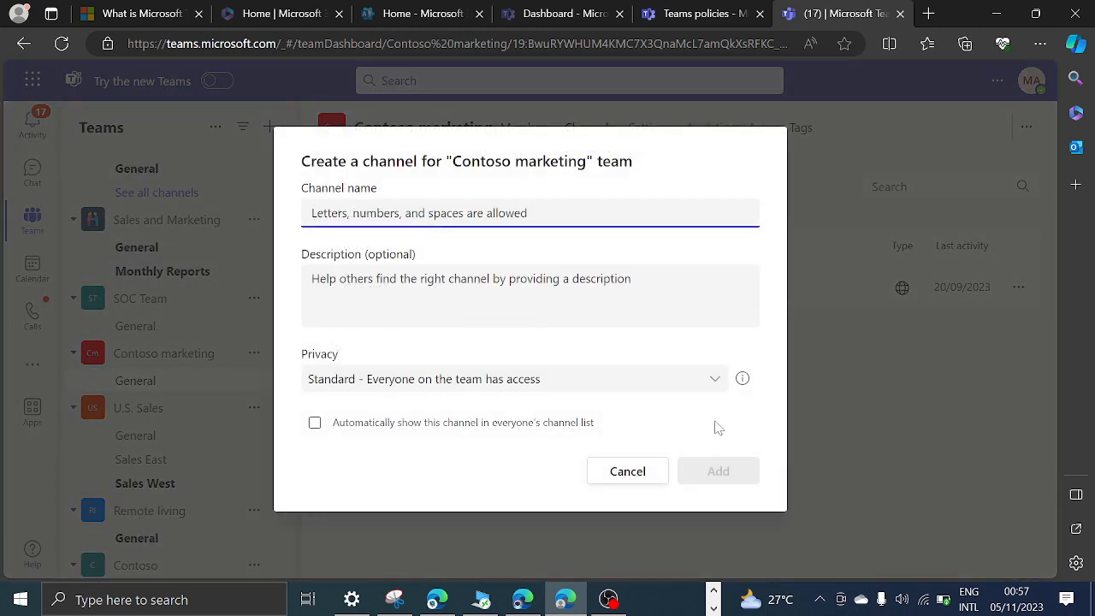
click(634, 472)
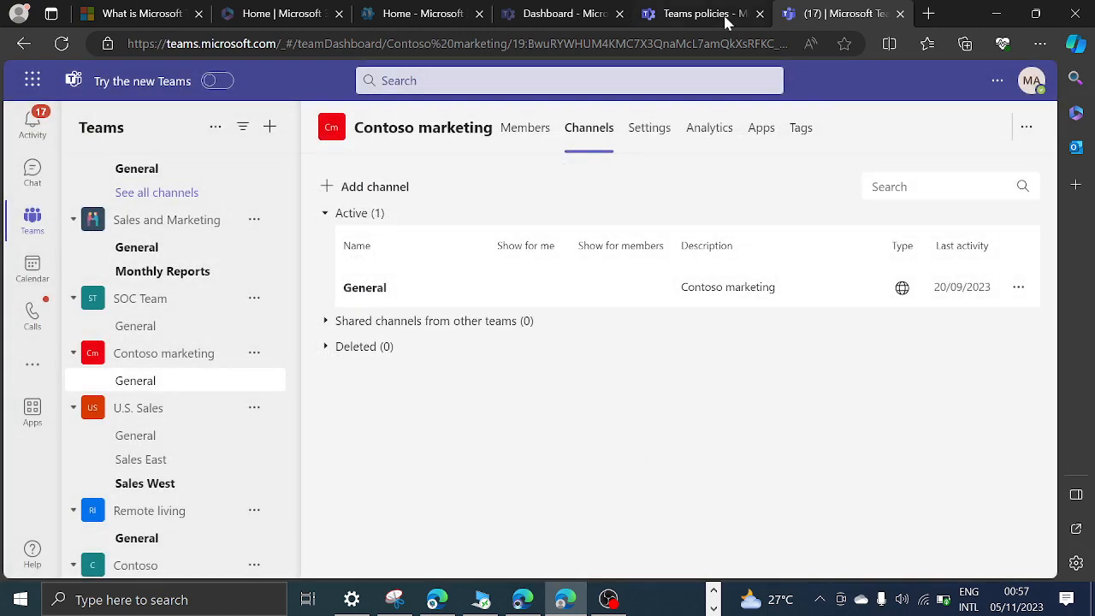
Switch to the Teams admin center, turn Create private channels back on in the Global policy, and read the Create shared channels explanation.
click(726, 15)
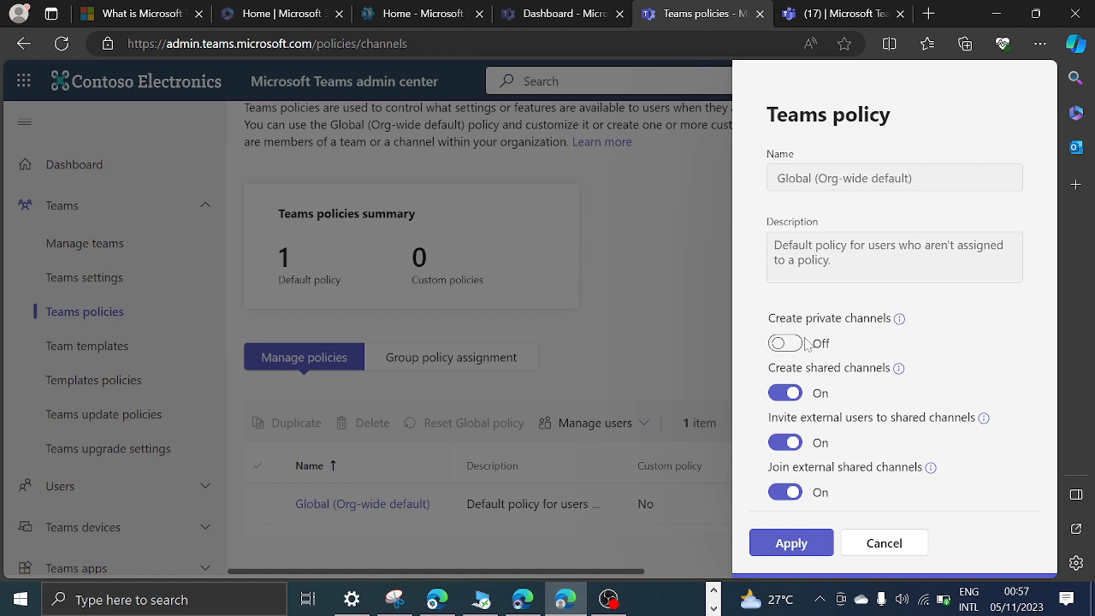
click(900, 323)
click(779, 344)
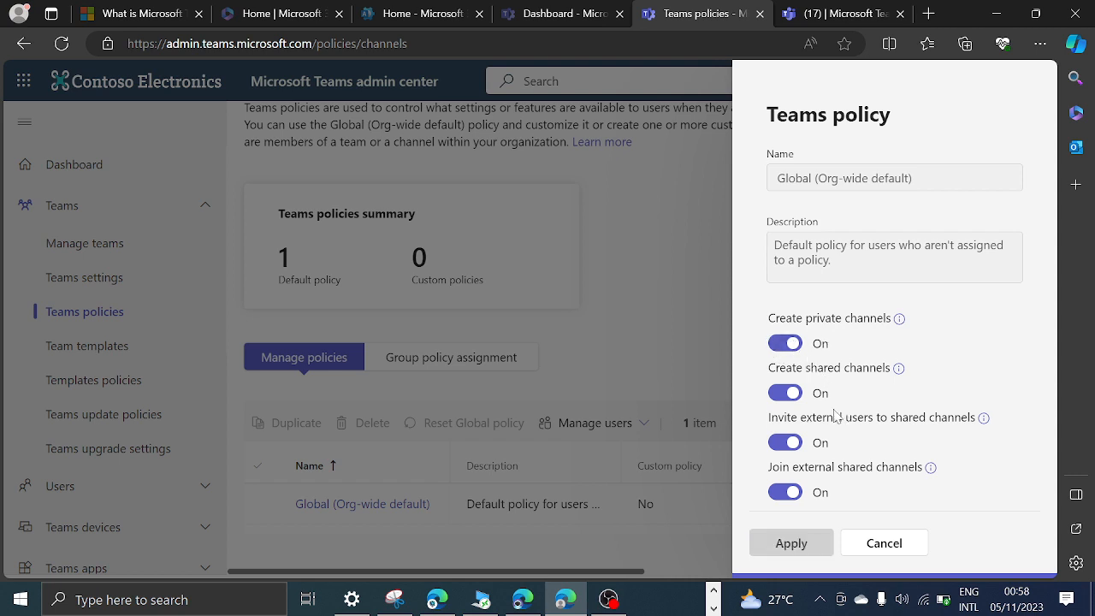
mouse_move(899, 371)
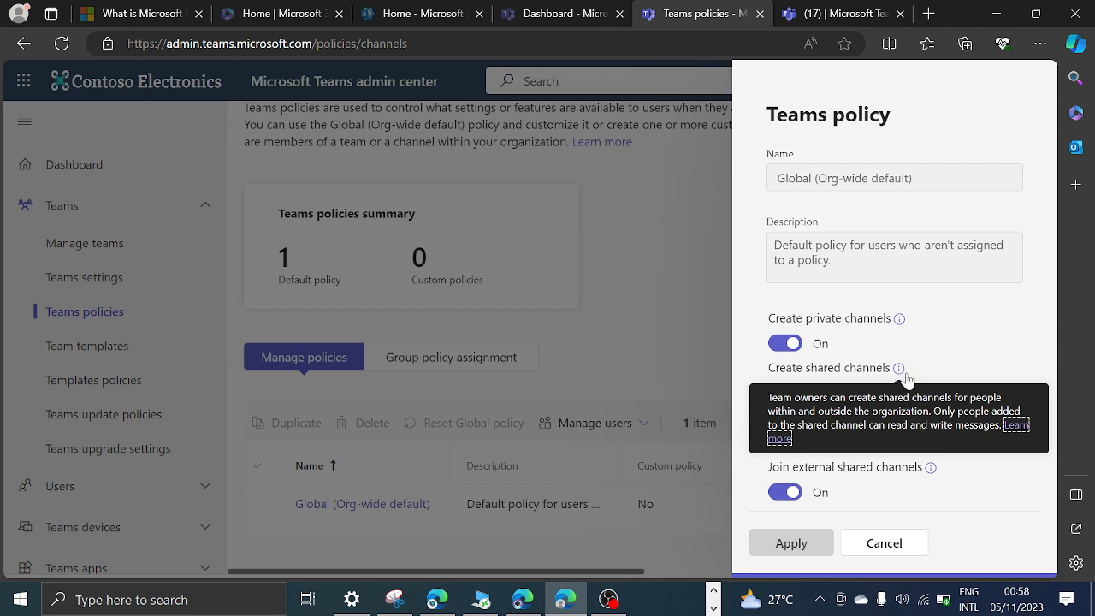
click(982, 339)
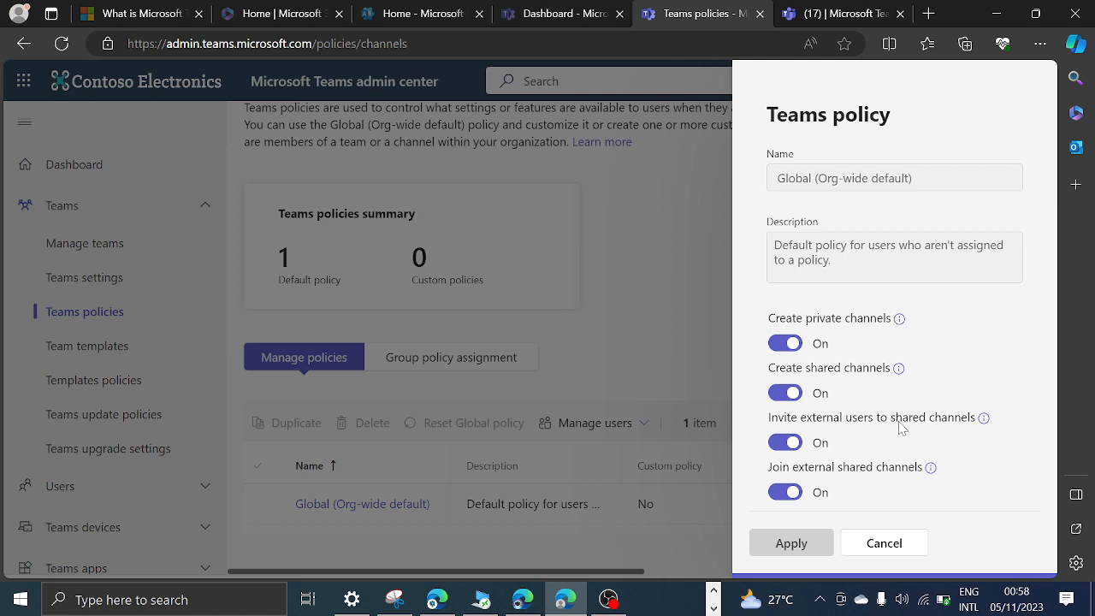
Switch to Teams web and select an external person as a guest for the Contoso marketing team by entering their email address.
click(811, 10)
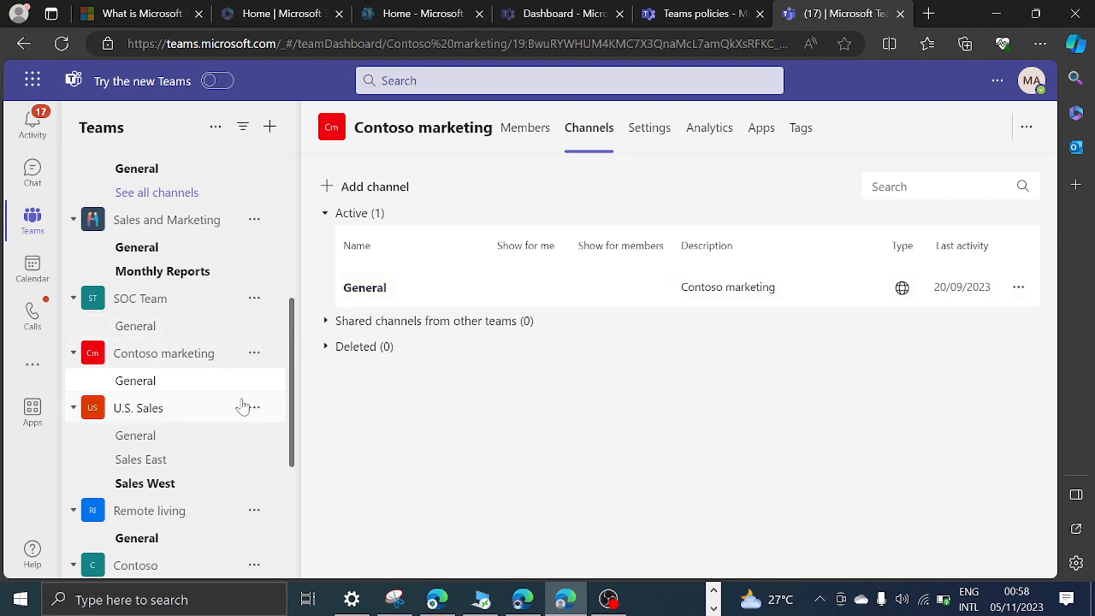
click(254, 352)
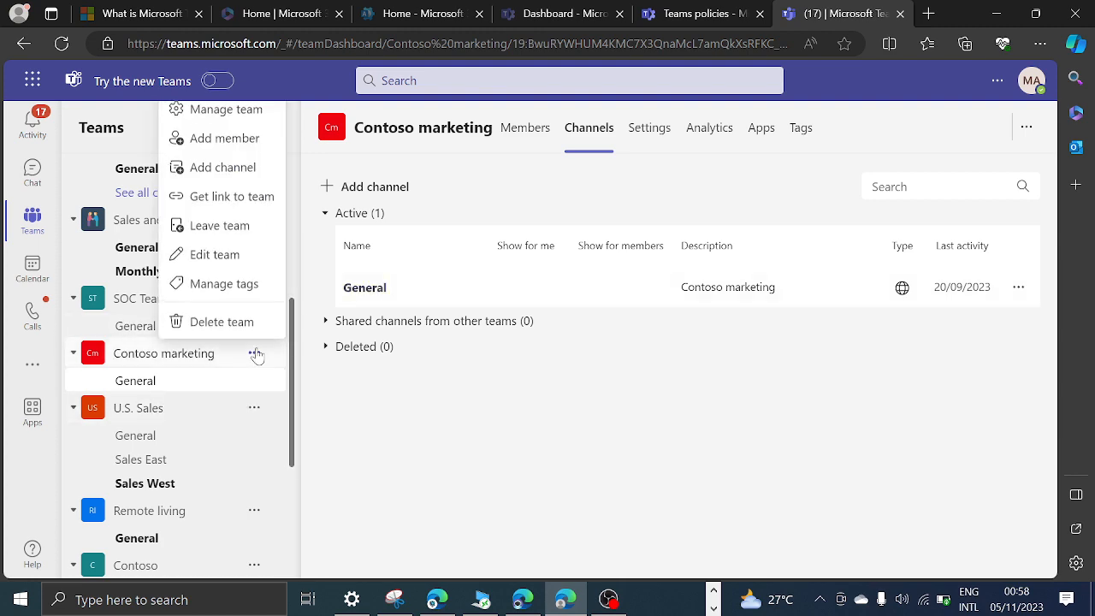
click(227, 138)
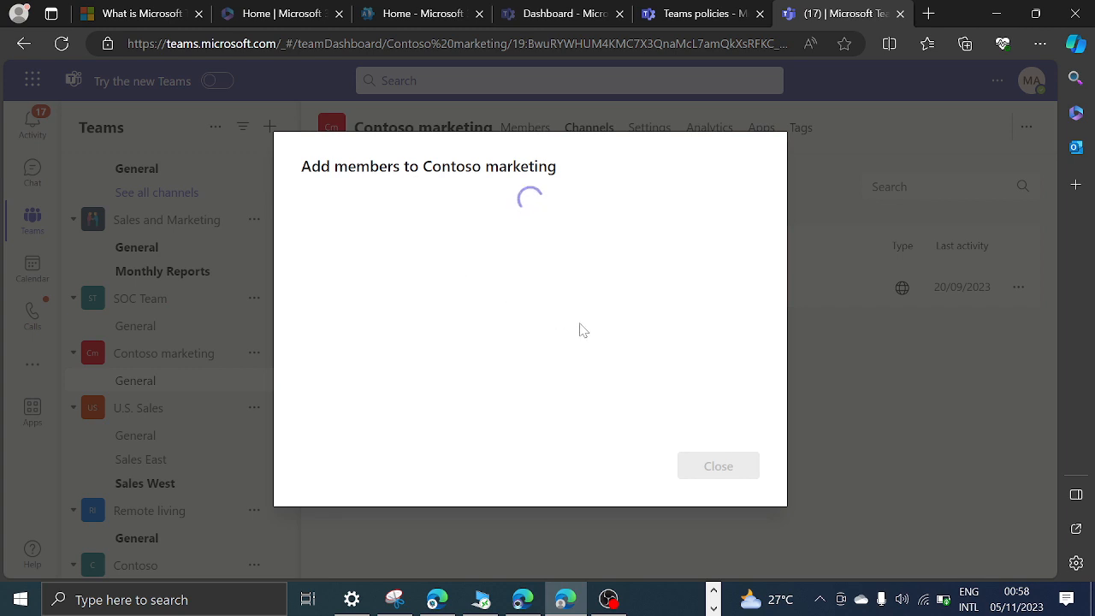
click(483, 249)
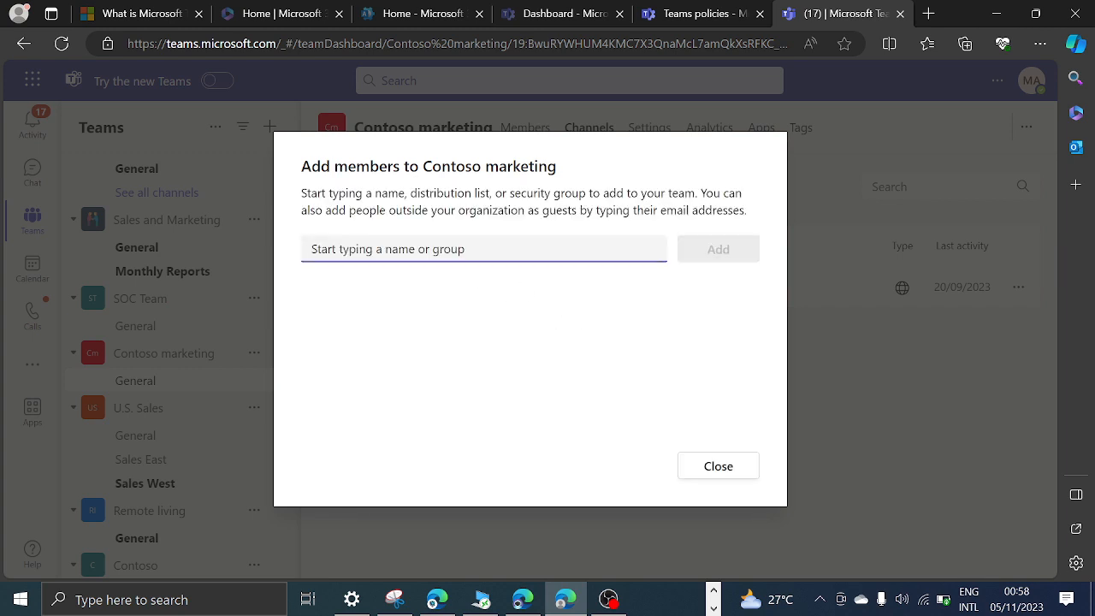
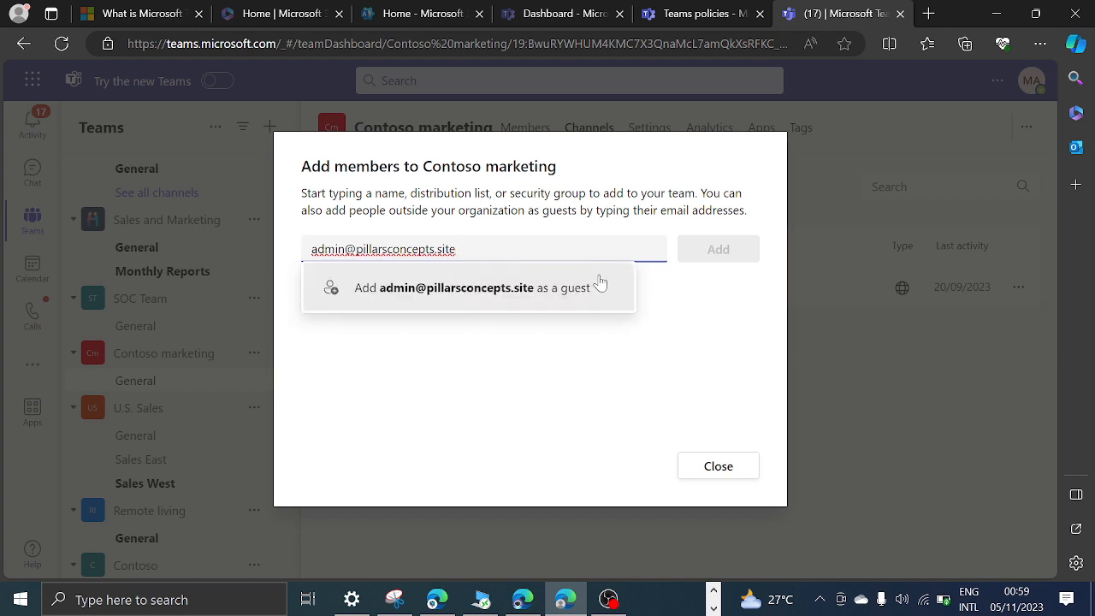
click(552, 298)
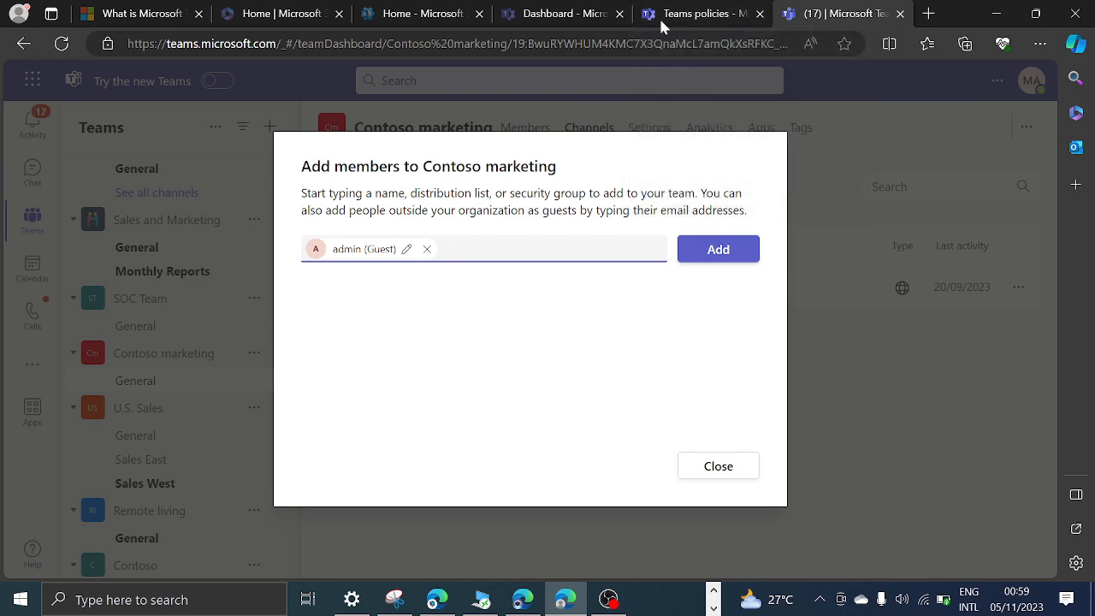
Switch to the Teams admin center and turn Invite external users to shared channels off and back on in the Global policy.
click(687, 18)
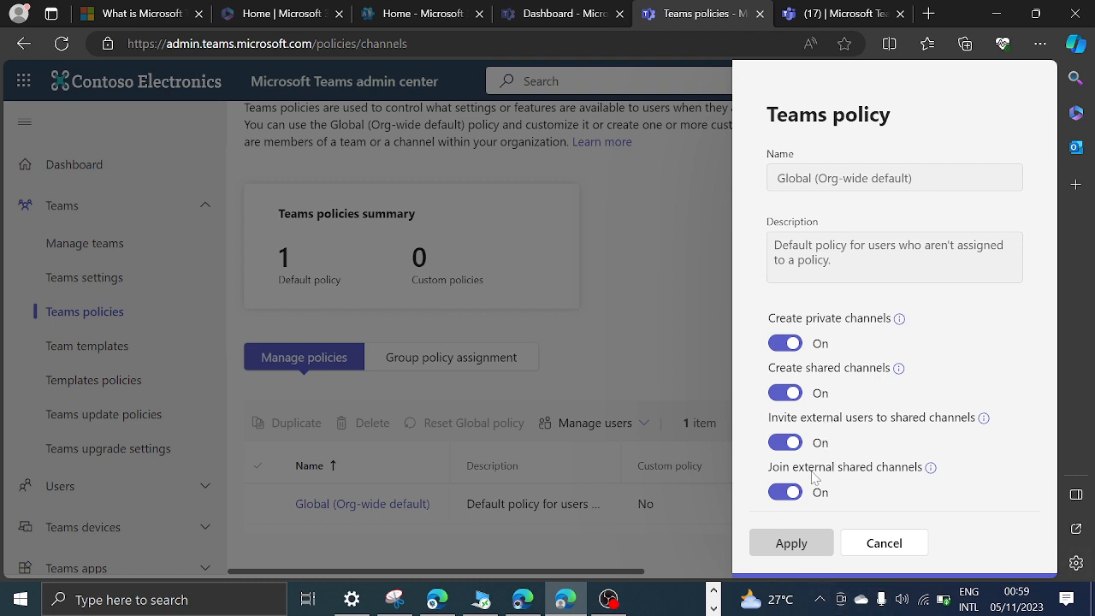
click(788, 446)
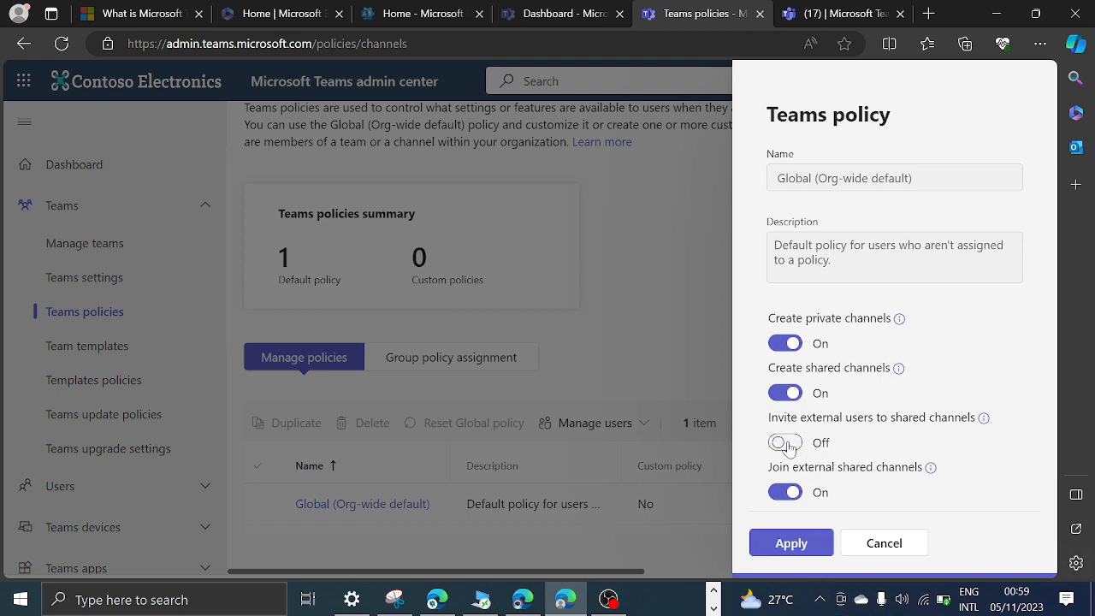
click(787, 445)
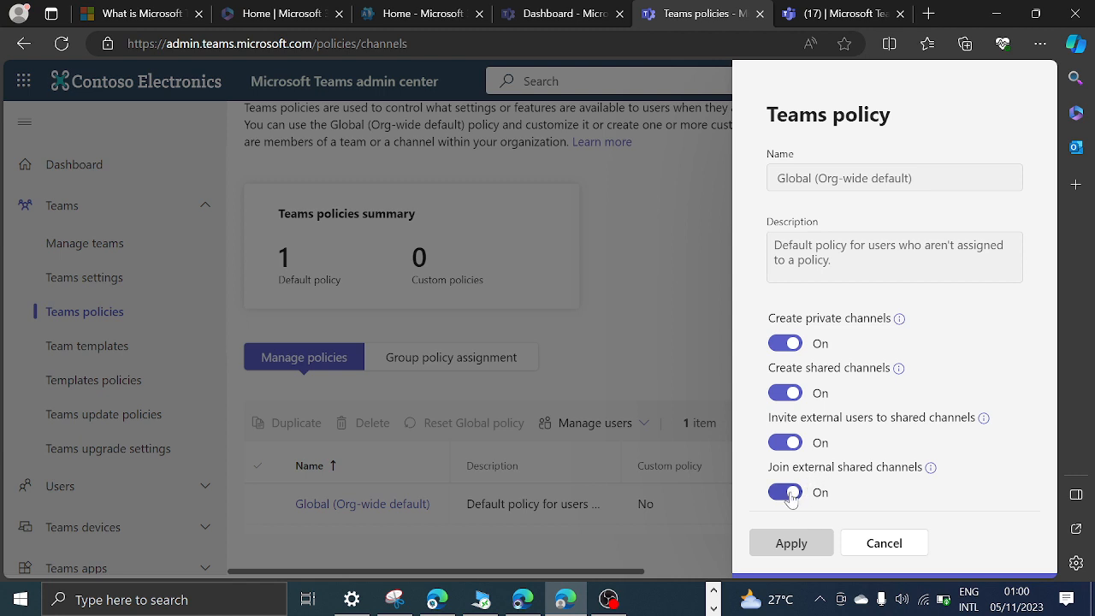
Try turning Join external shared channels off in the Global (Org-wide default) policy and discard the change.
click(789, 495)
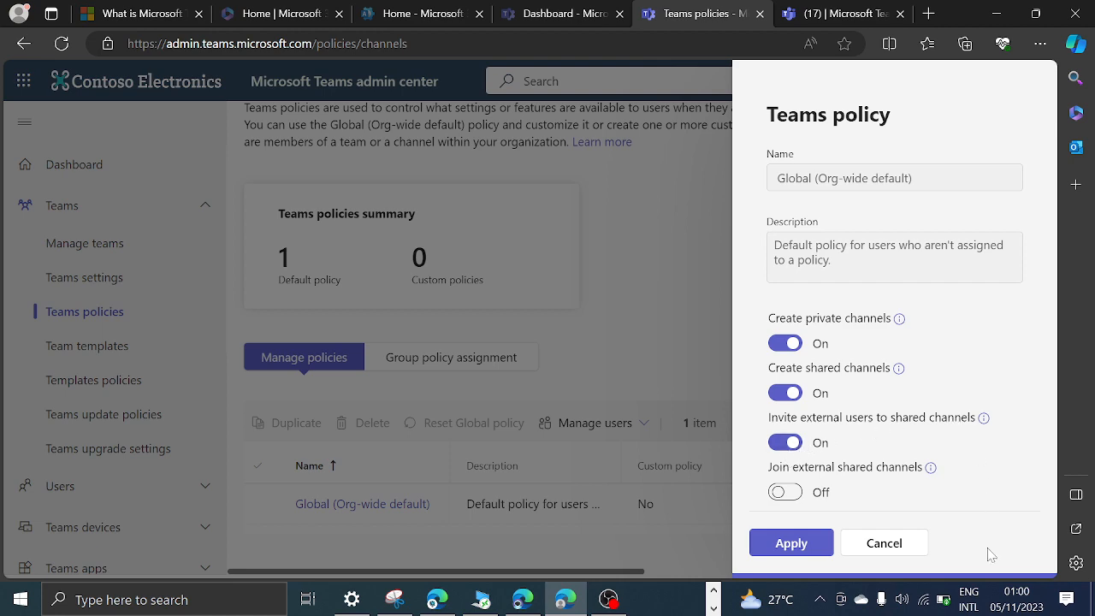
click(890, 540)
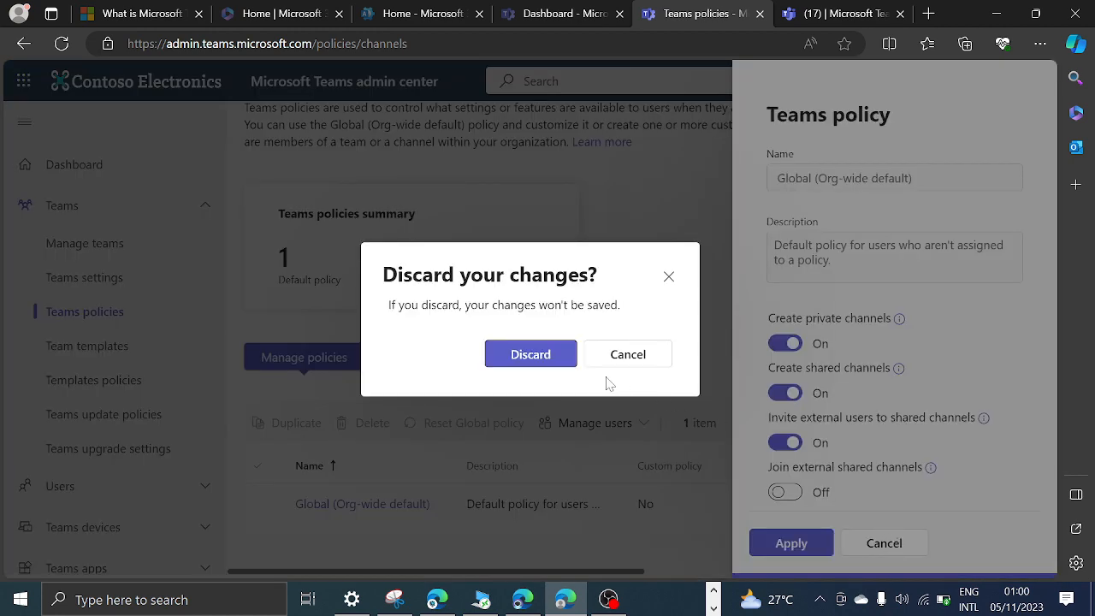
click(535, 354)
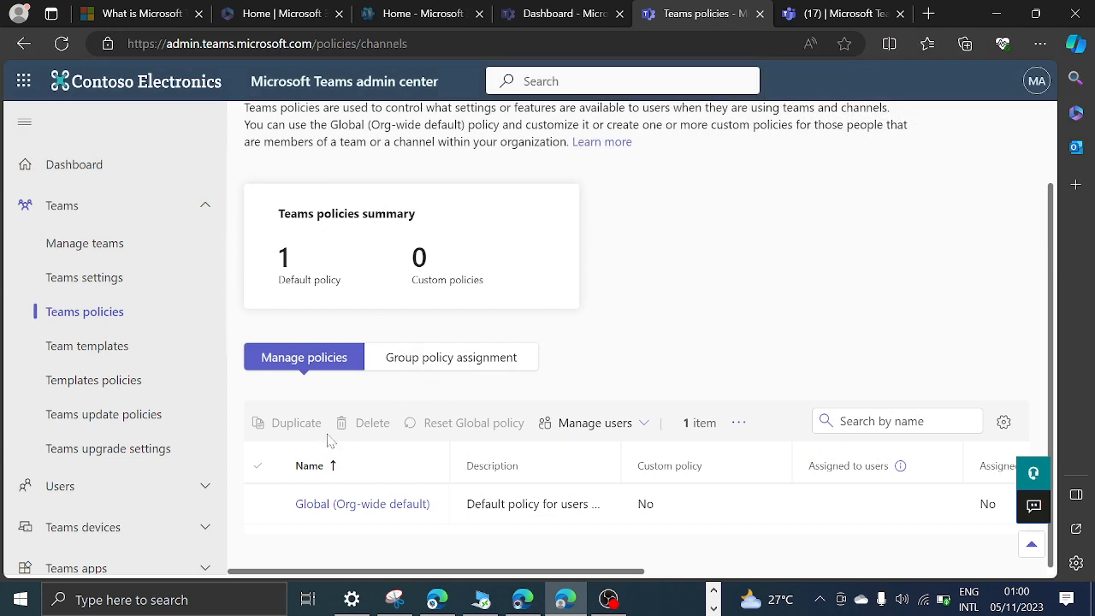
View the Assign users form for the Global (Org-wide default) Teams policy and cancel it without assigning anyone.
click(262, 503)
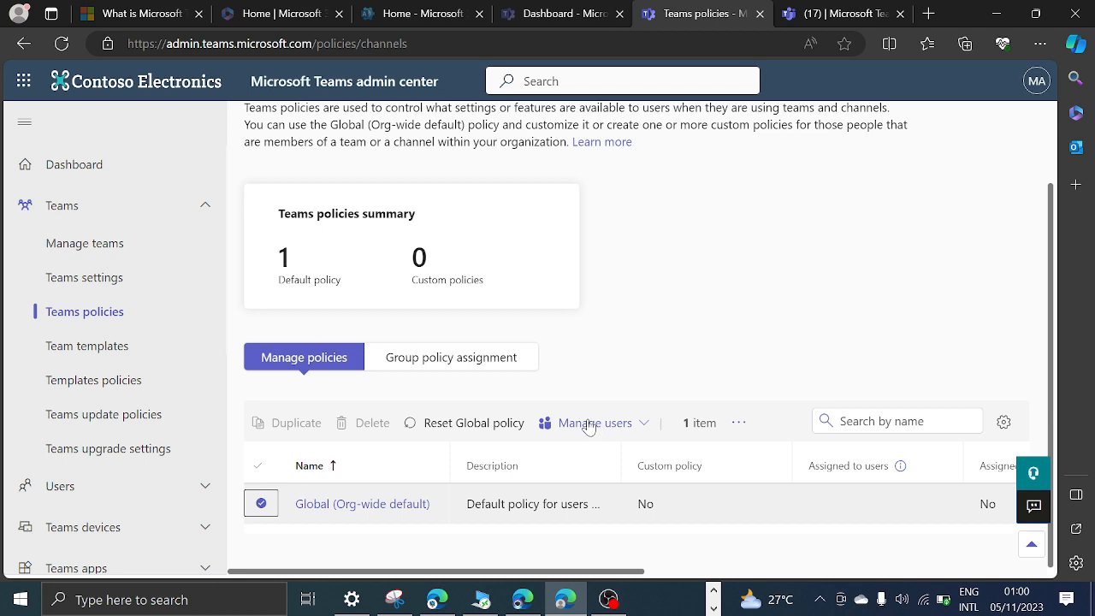
click(261, 504)
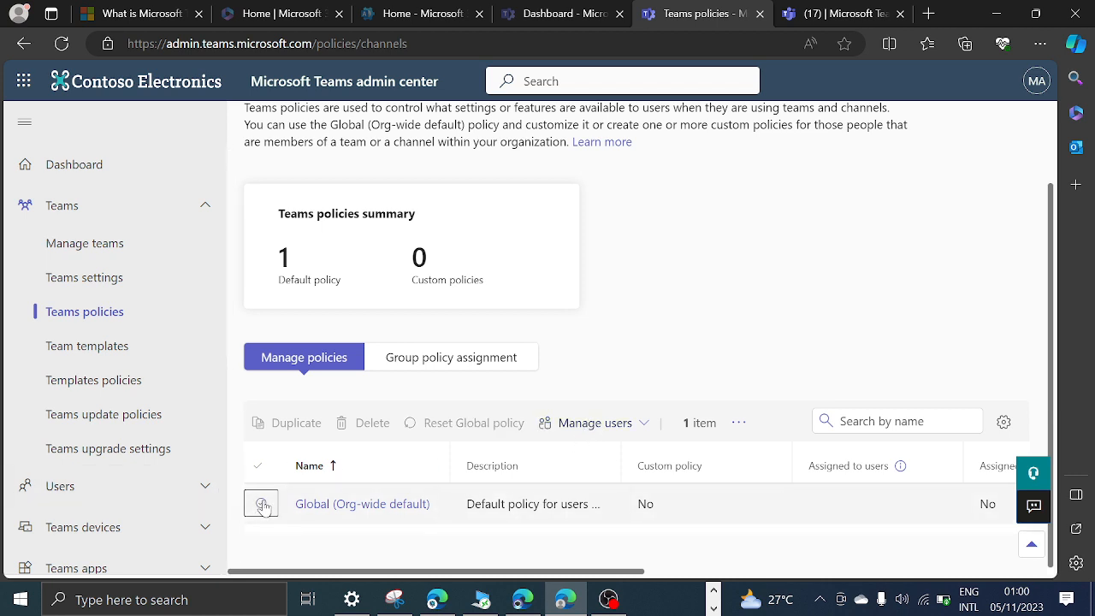
click(262, 504)
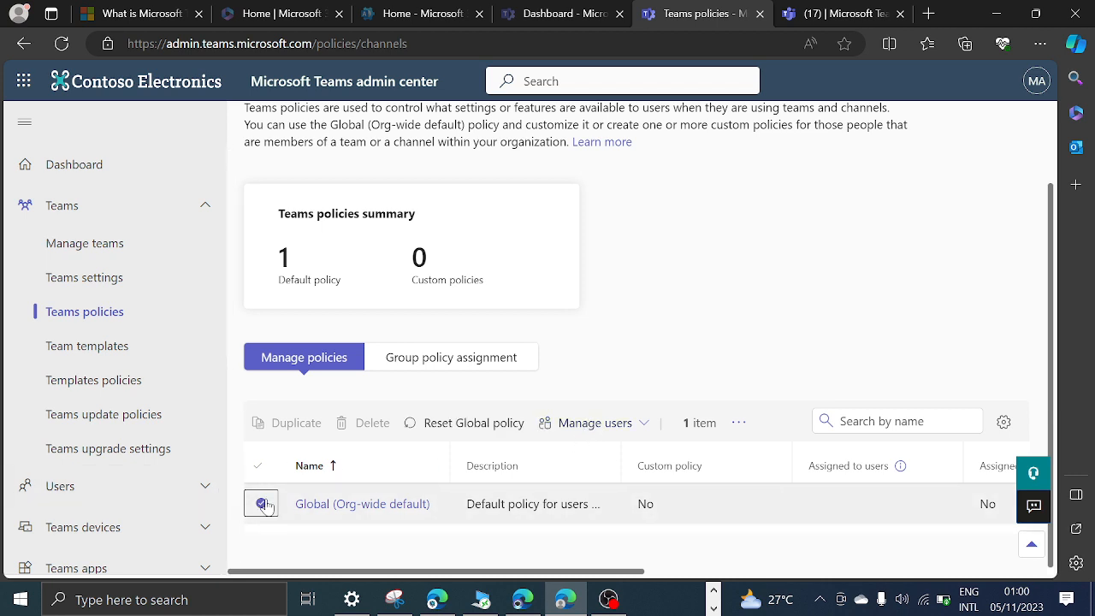
click(595, 424)
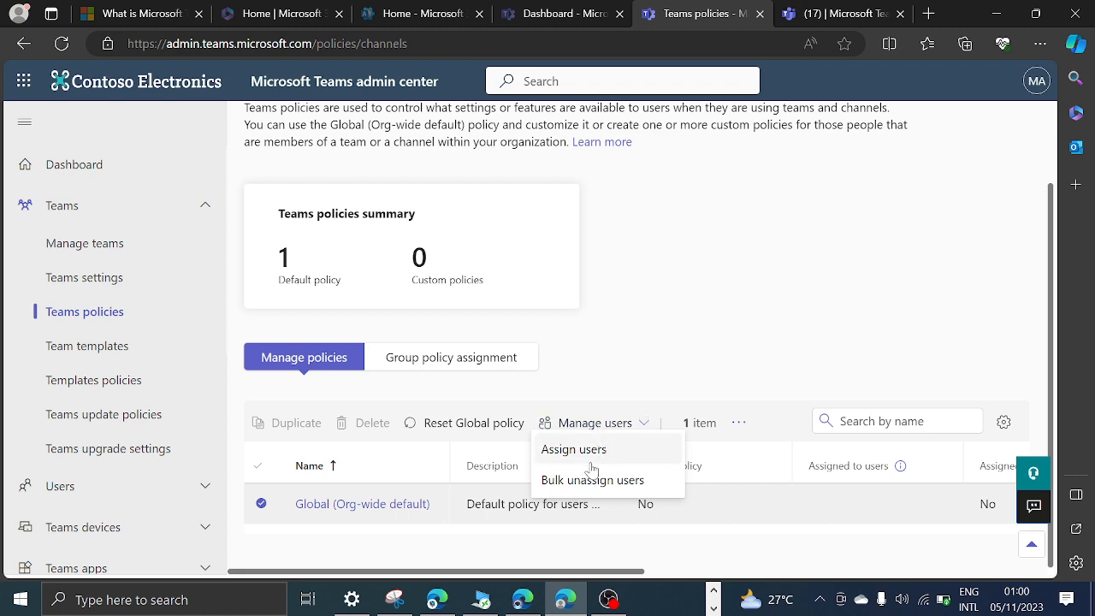
click(581, 451)
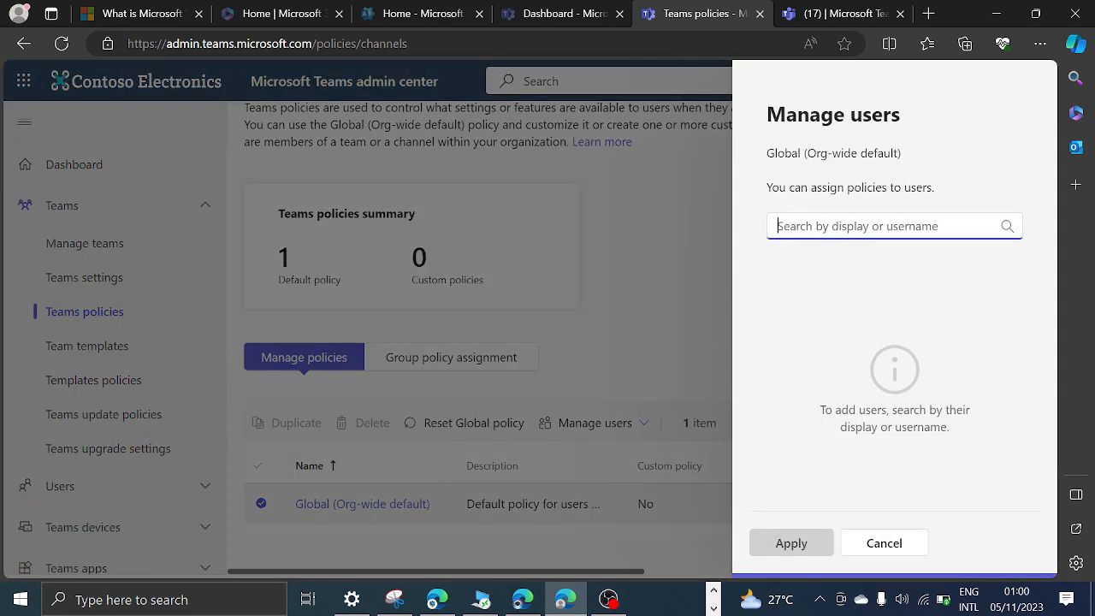
click(881, 548)
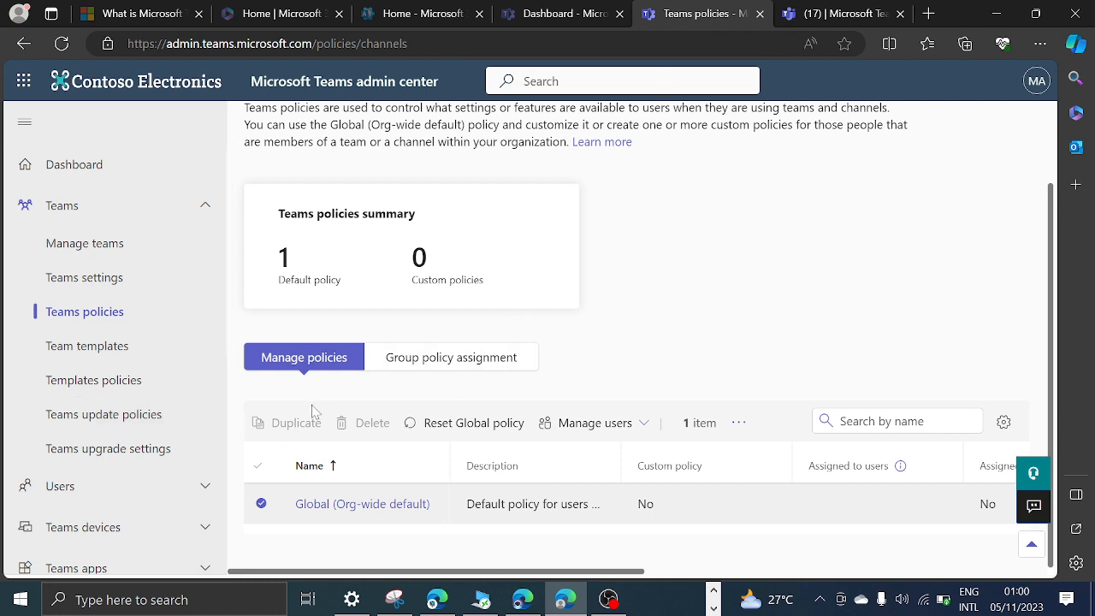
Deselect the Global policy, view the form for adding a new Teams policy, and cancel it.
scroll(314, 428, up, 2)
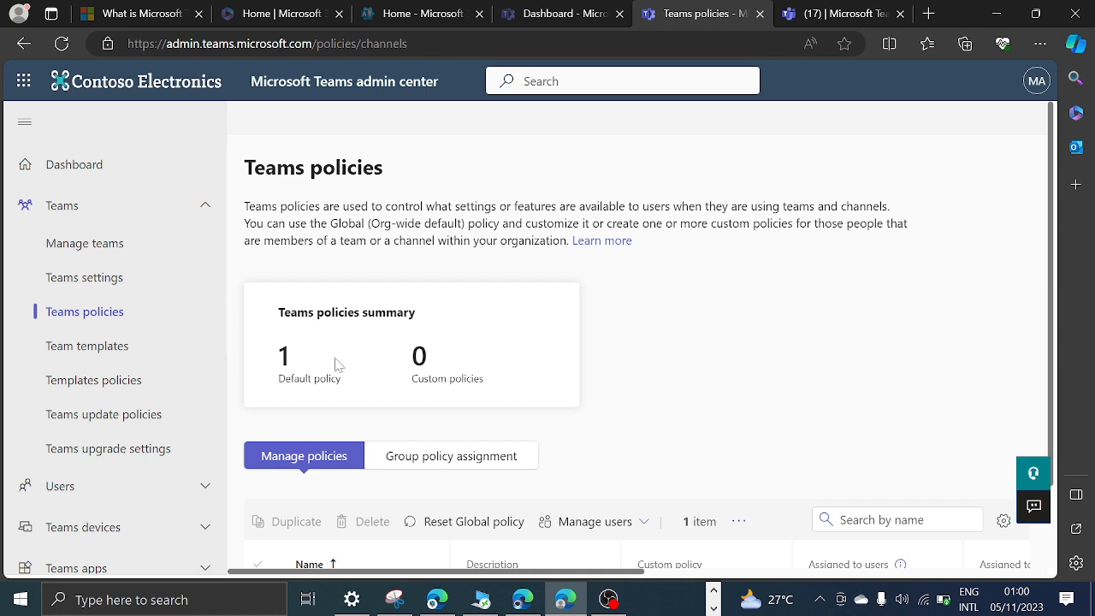
scroll(338, 364, down, 2)
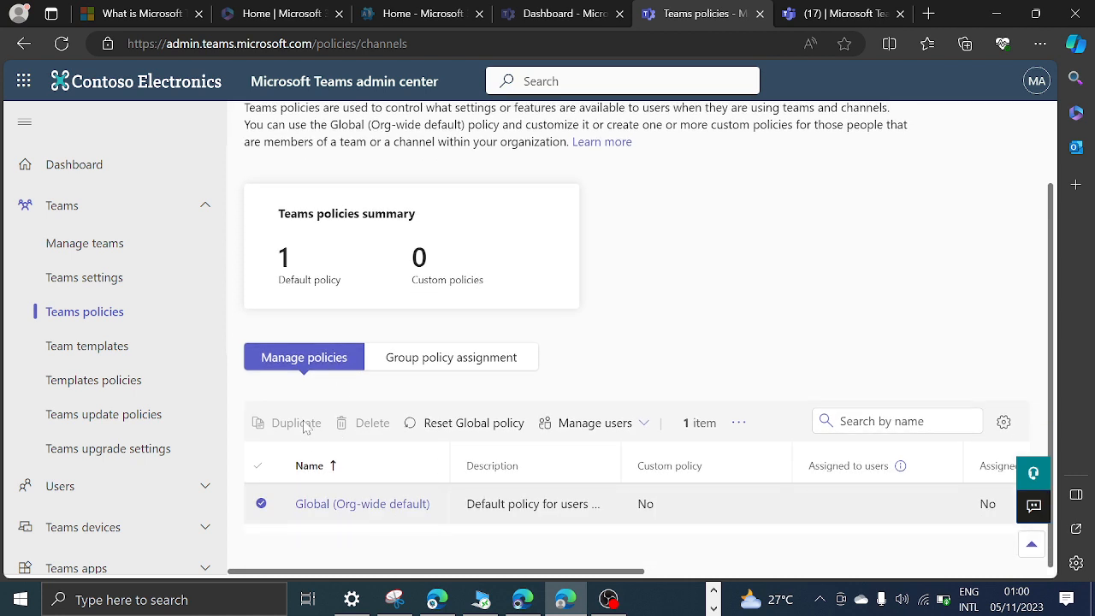
click(261, 504)
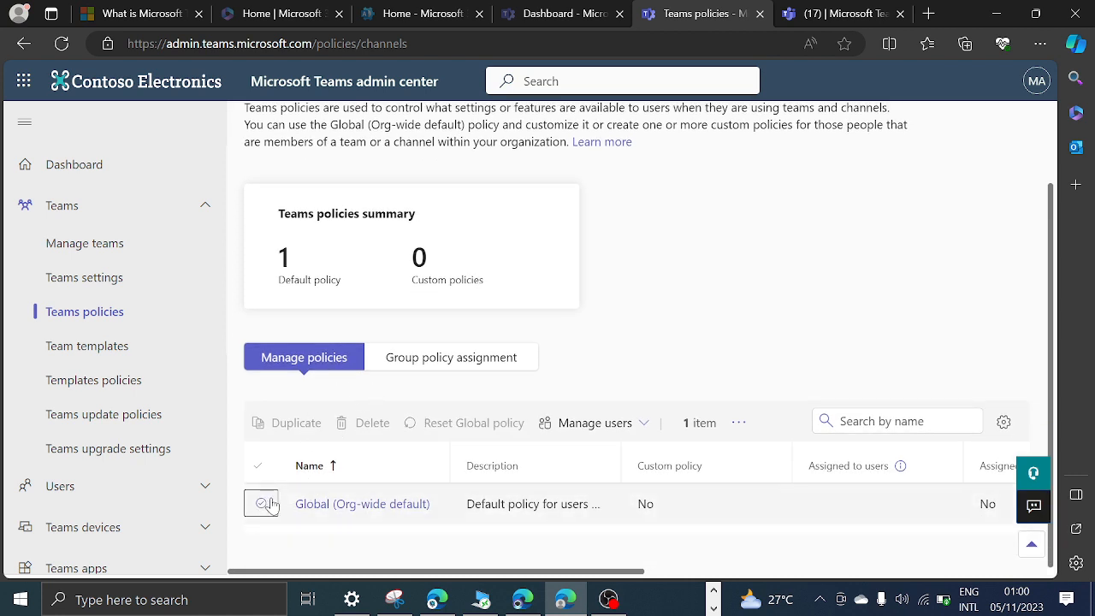
click(740, 428)
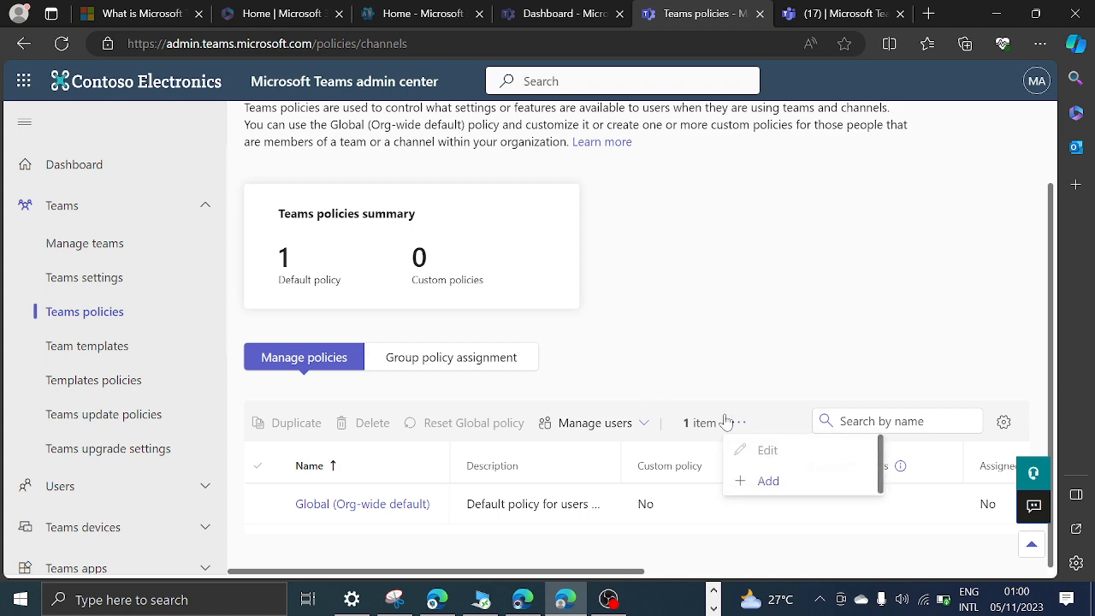
click(768, 482)
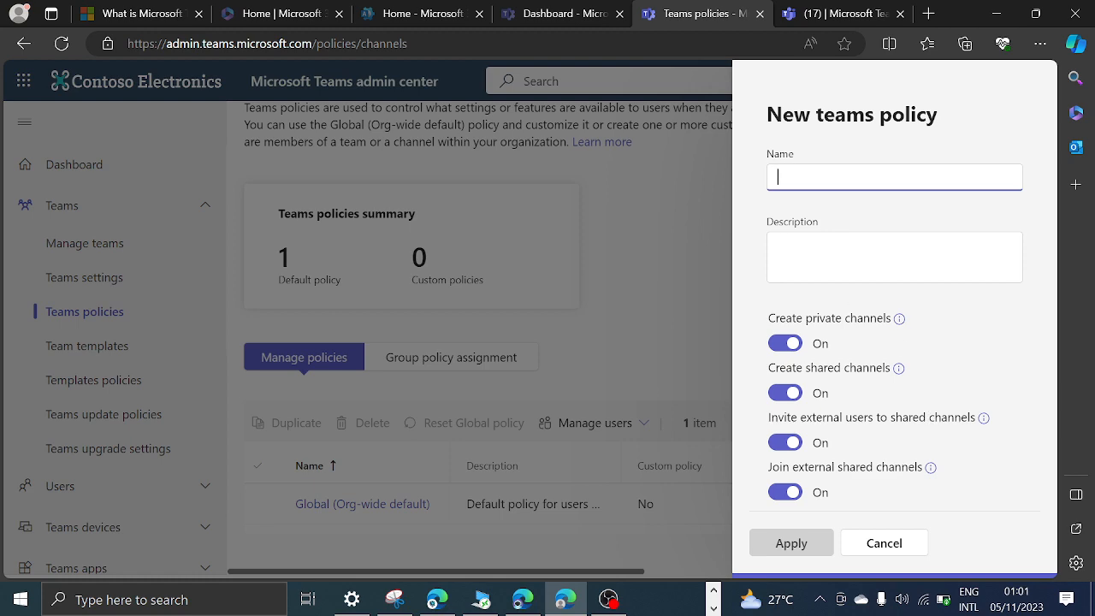
click(891, 552)
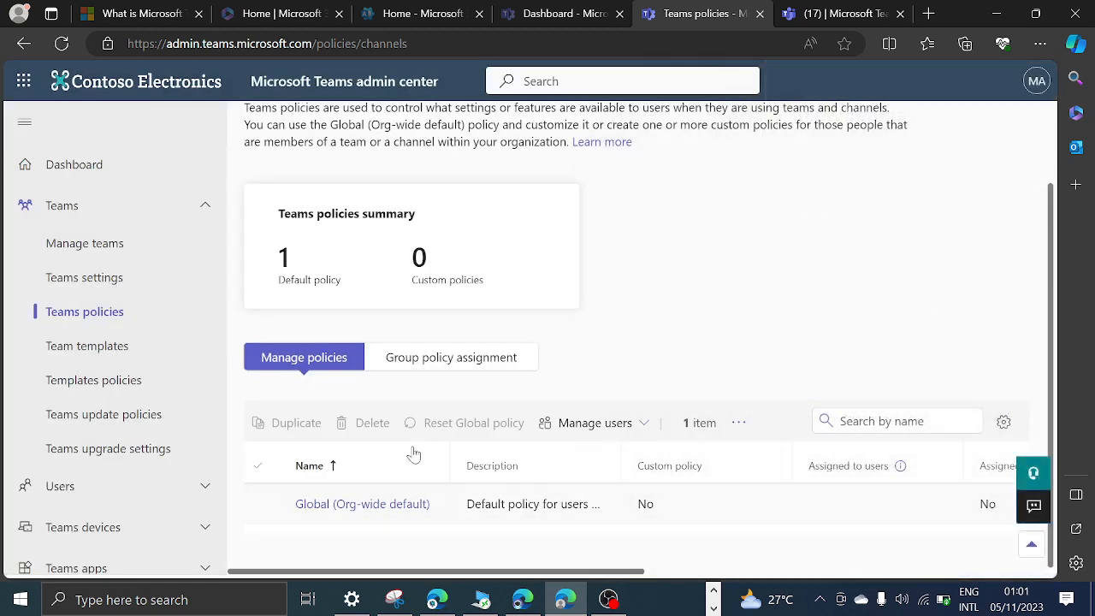
click(738, 425)
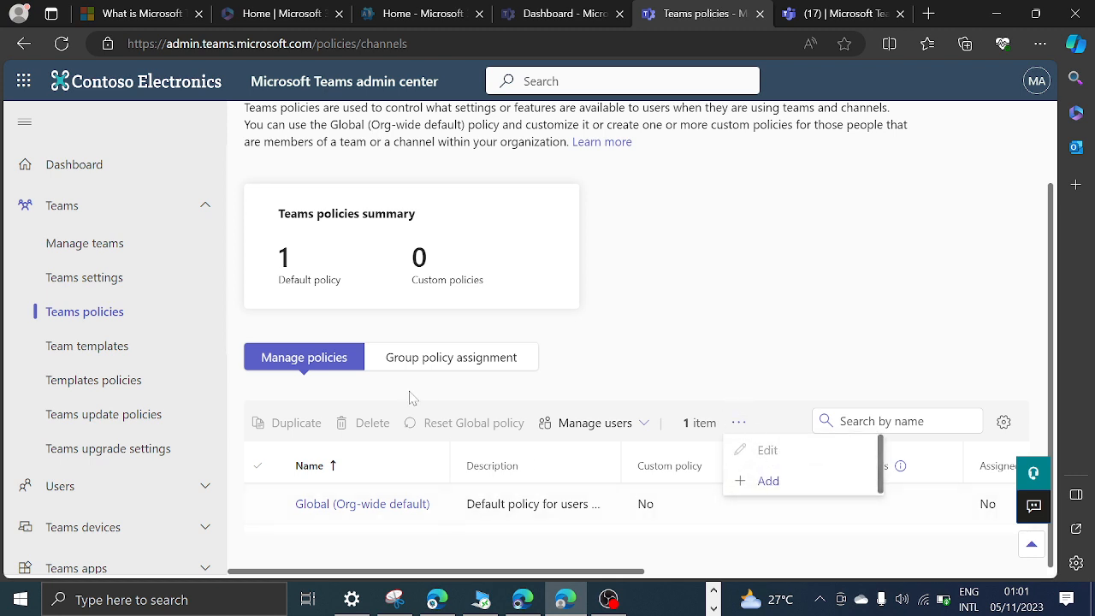
click(273, 426)
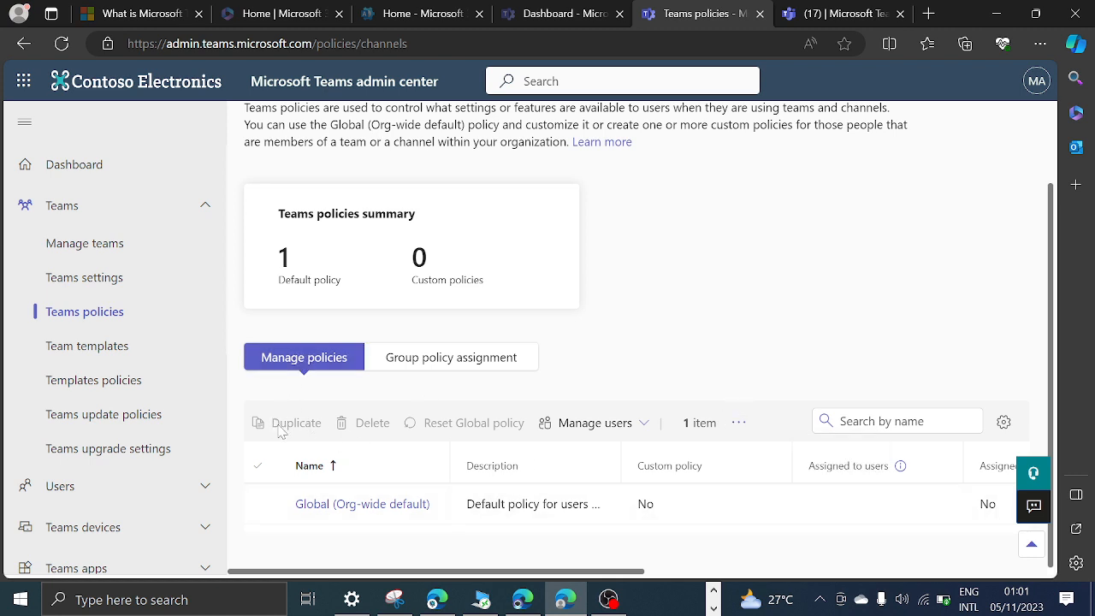
double_click(289, 444)
click(296, 440)
click(740, 430)
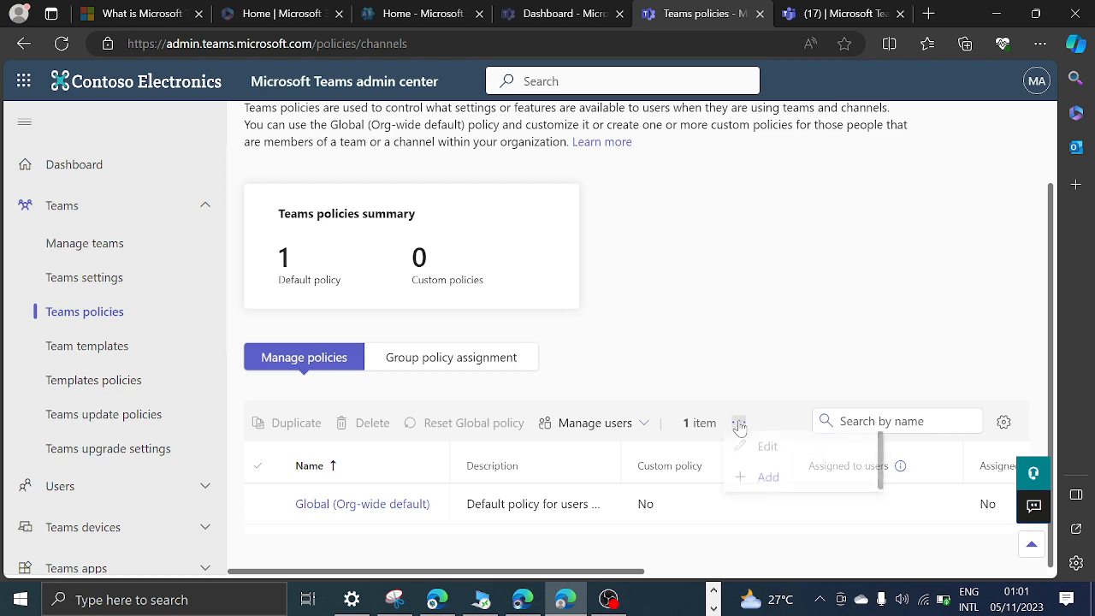
click(794, 296)
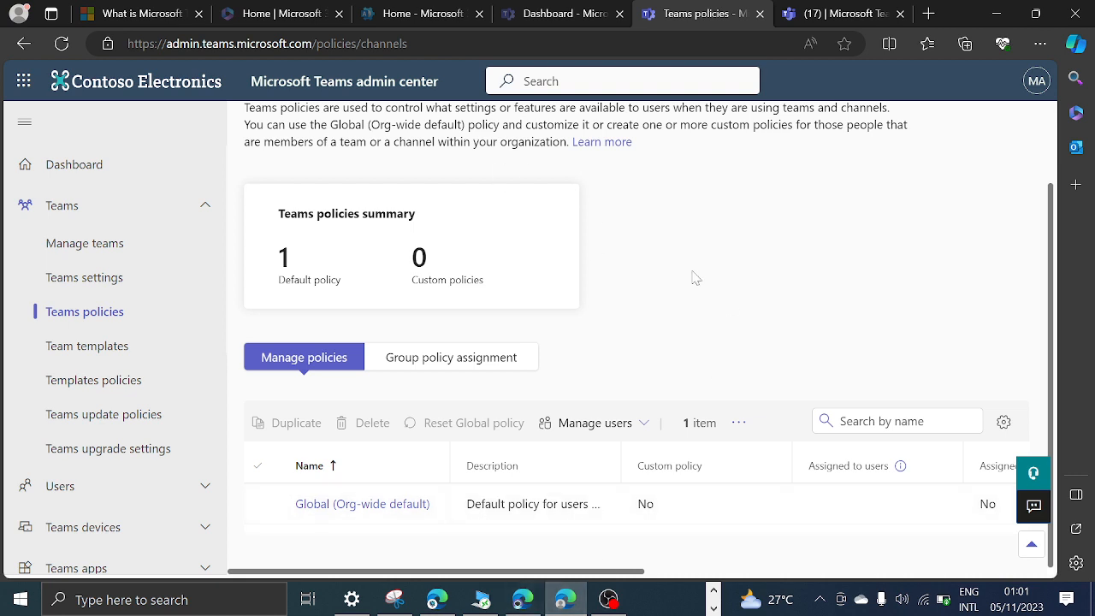
Turn off creating private and shared channels, inviting external users and joining external shared channels in the Global policy, and apply the changes.
click(374, 506)
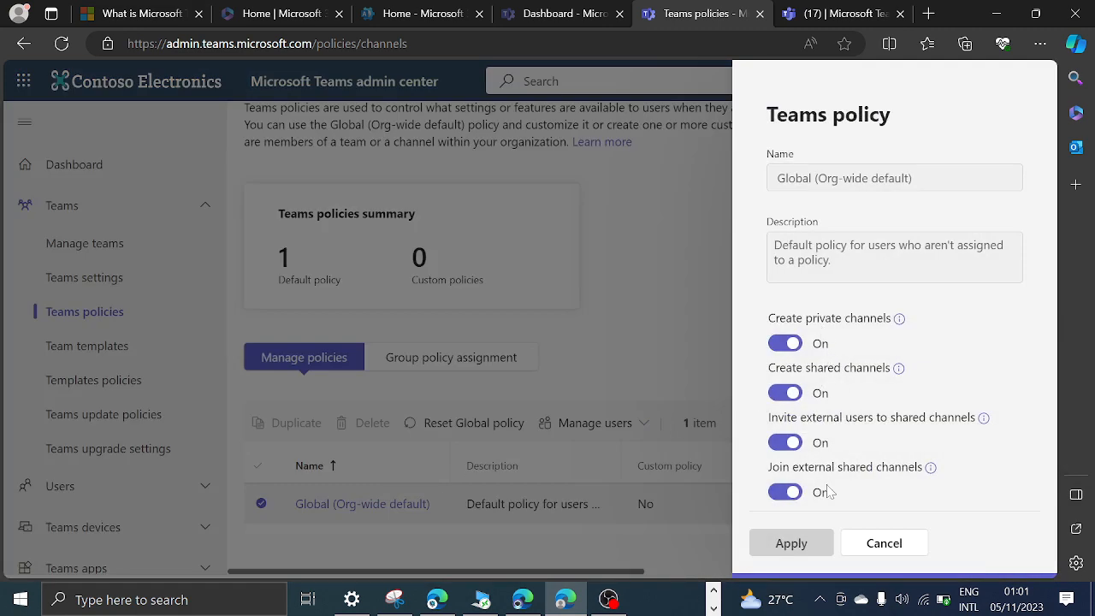
click(785, 343)
click(785, 392)
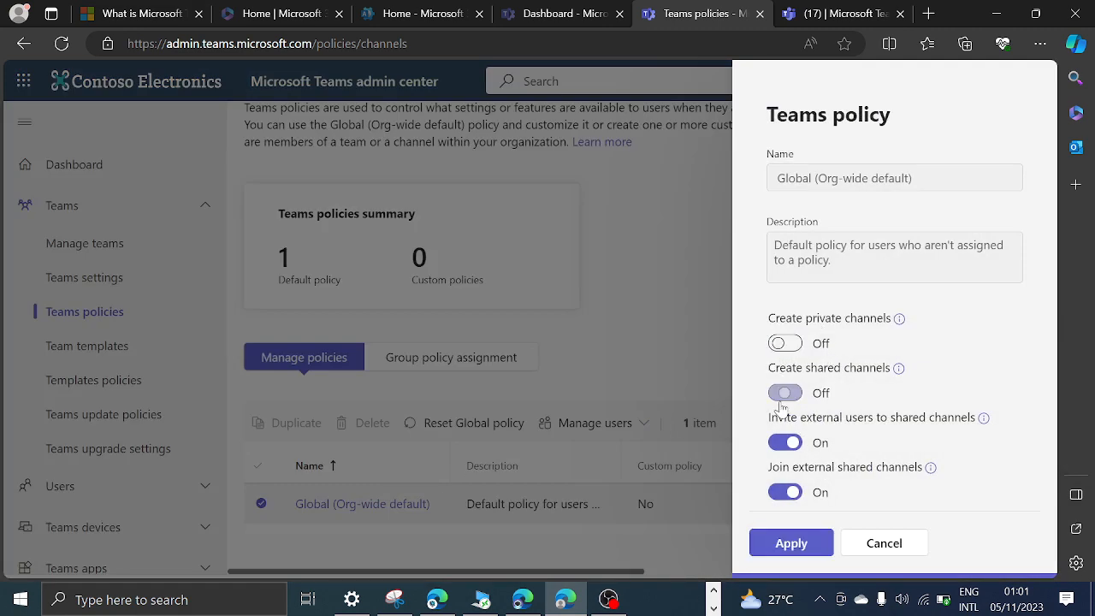
click(784, 492)
click(790, 542)
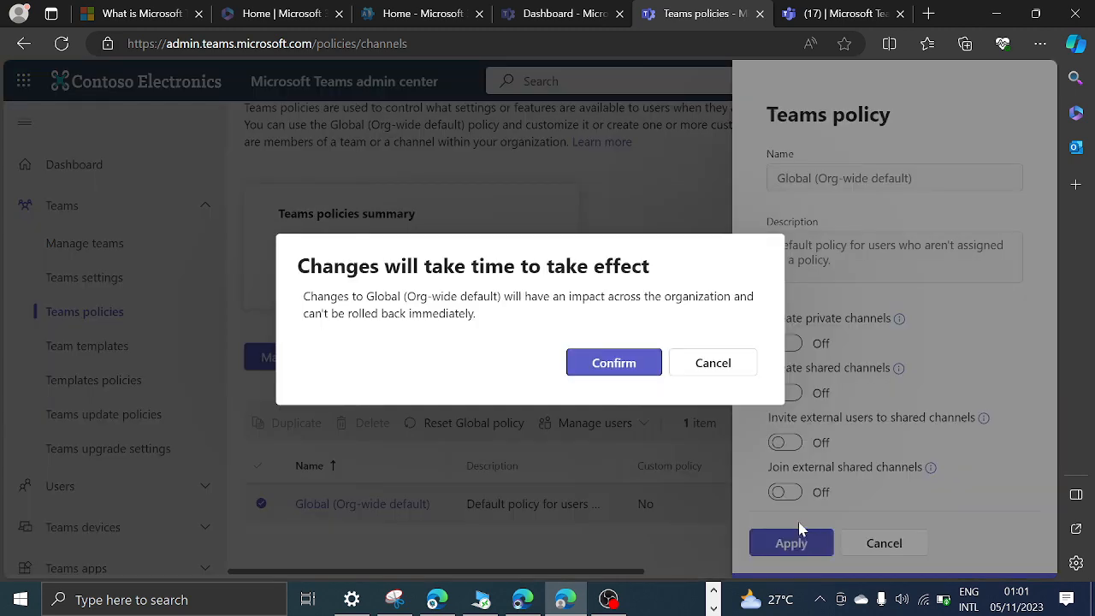
click(613, 363)
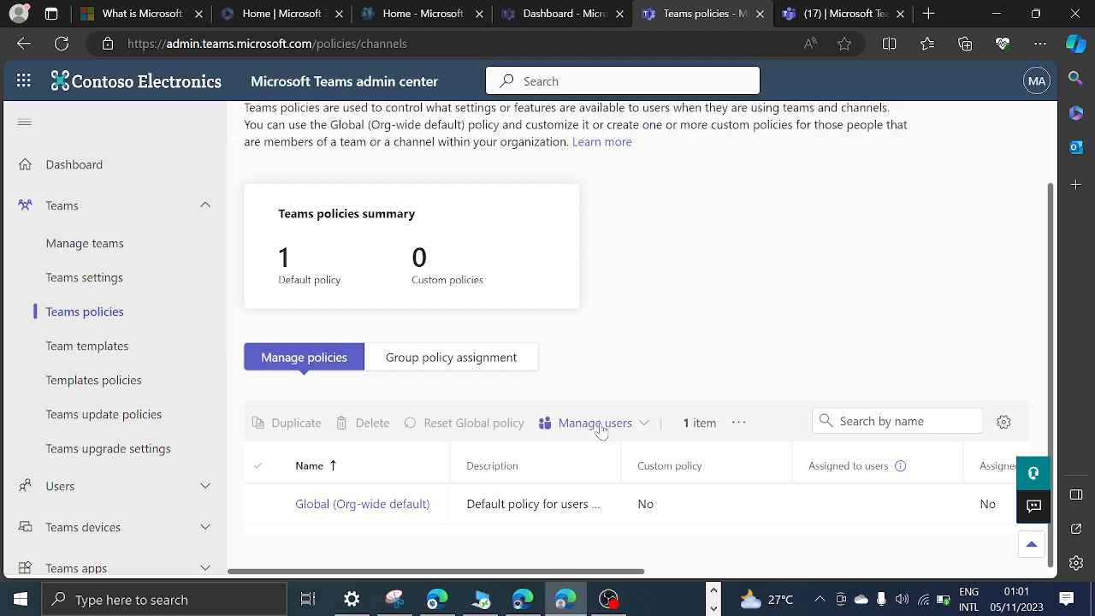
click(602, 428)
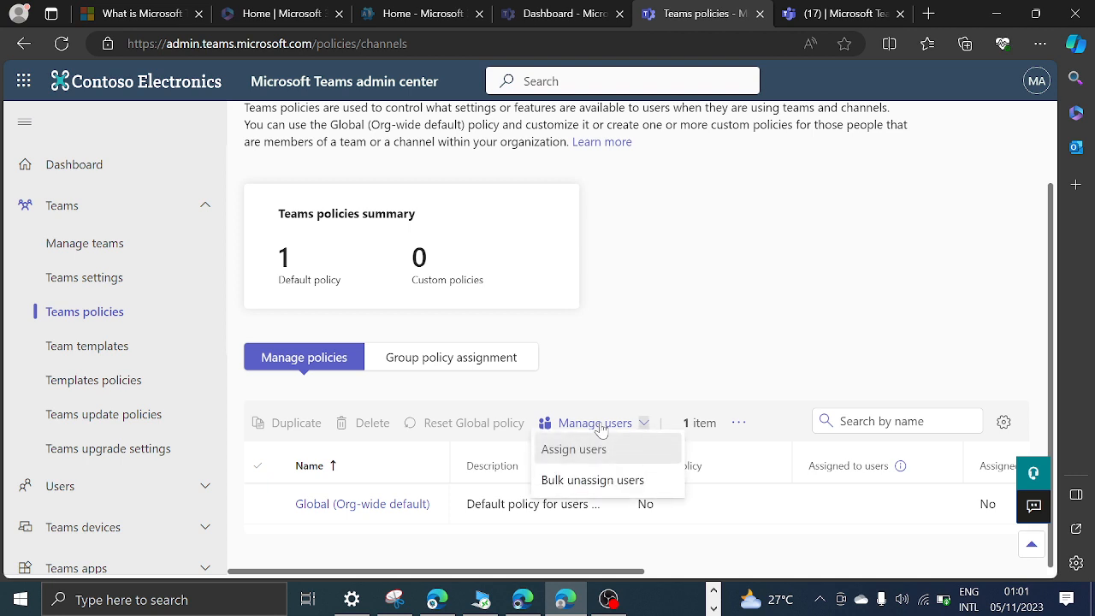
click(728, 261)
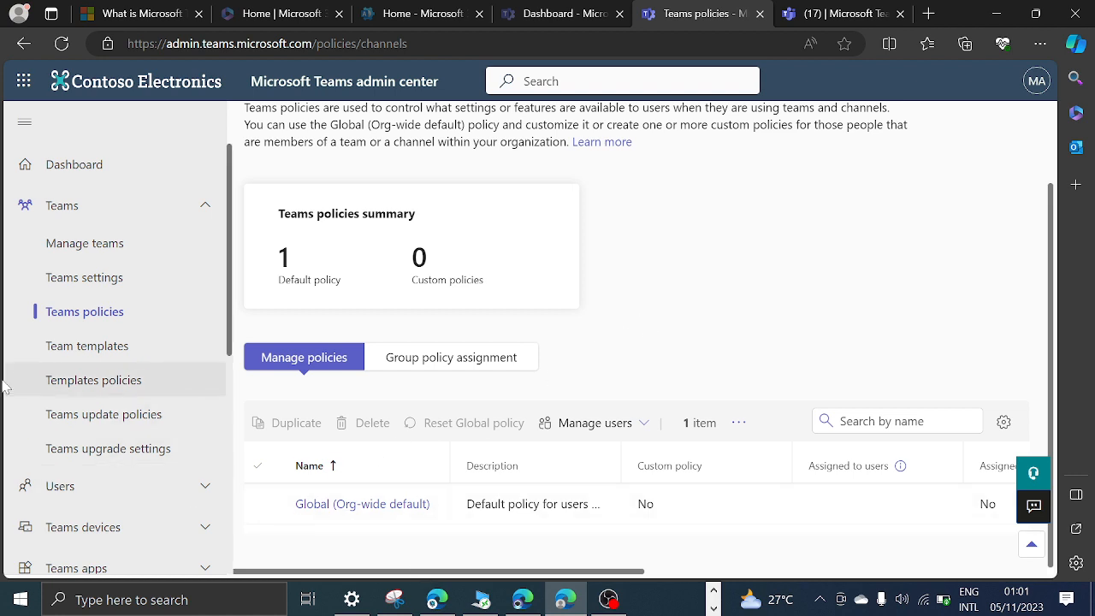
Open the profile of the first user listed under Manage users and look over the account settings.
click(107, 492)
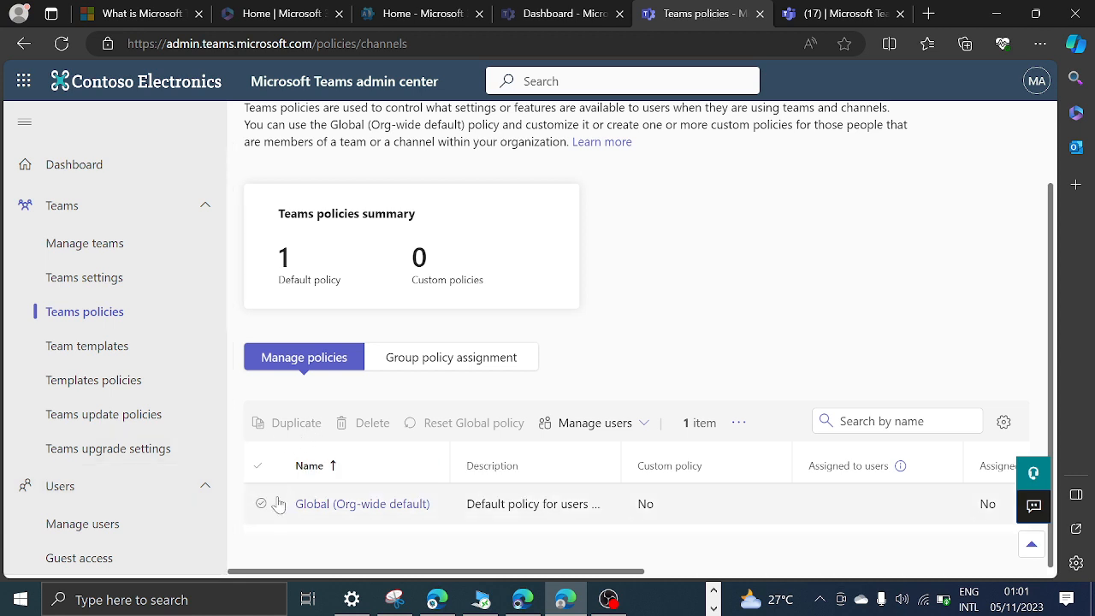
click(272, 504)
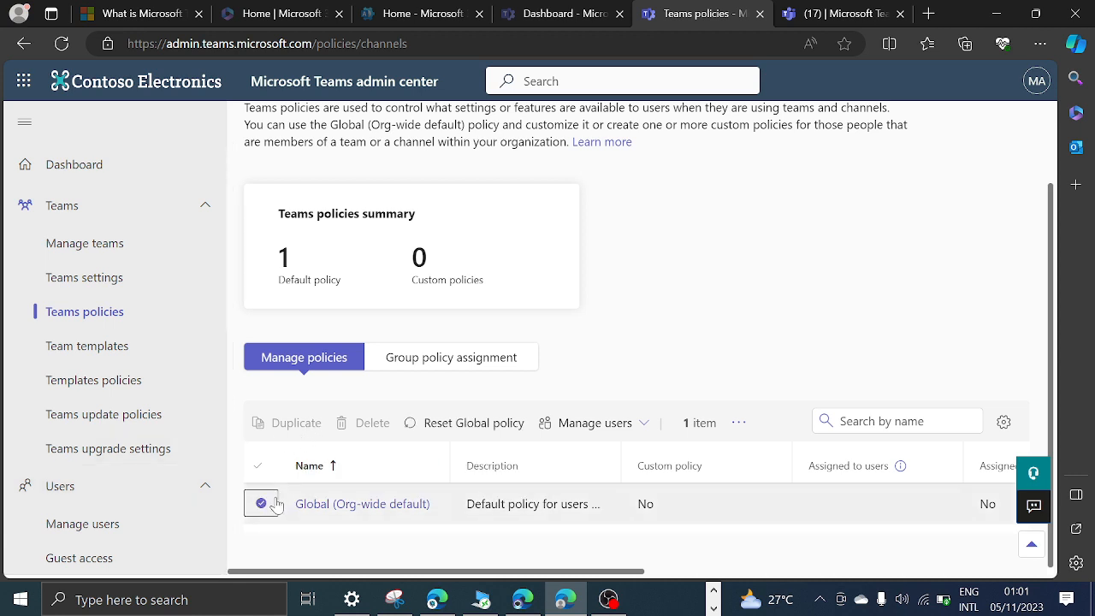
click(740, 423)
click(690, 308)
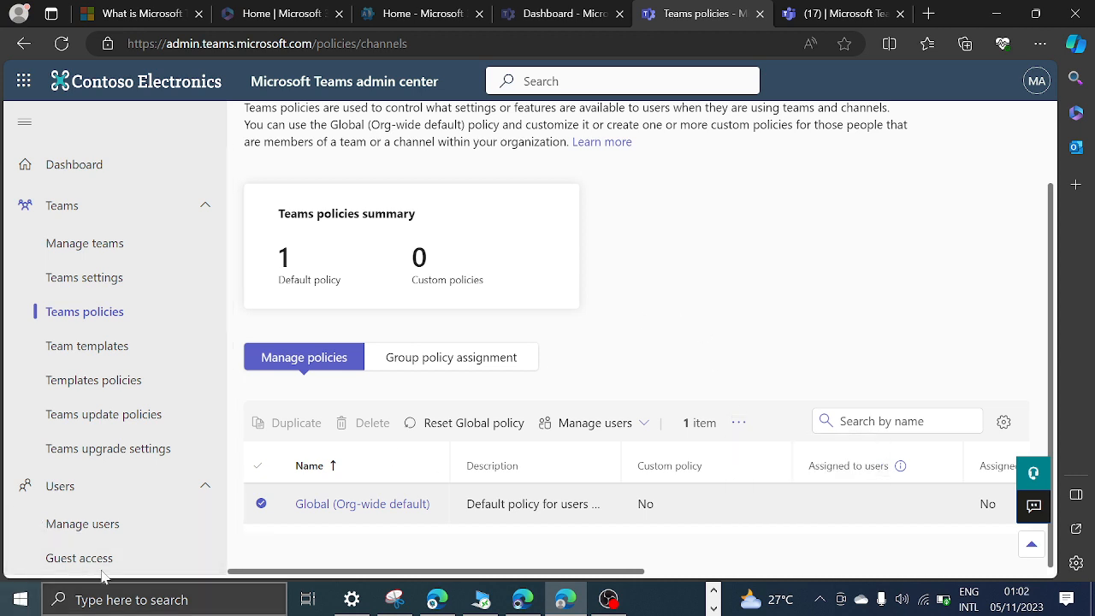
click(76, 523)
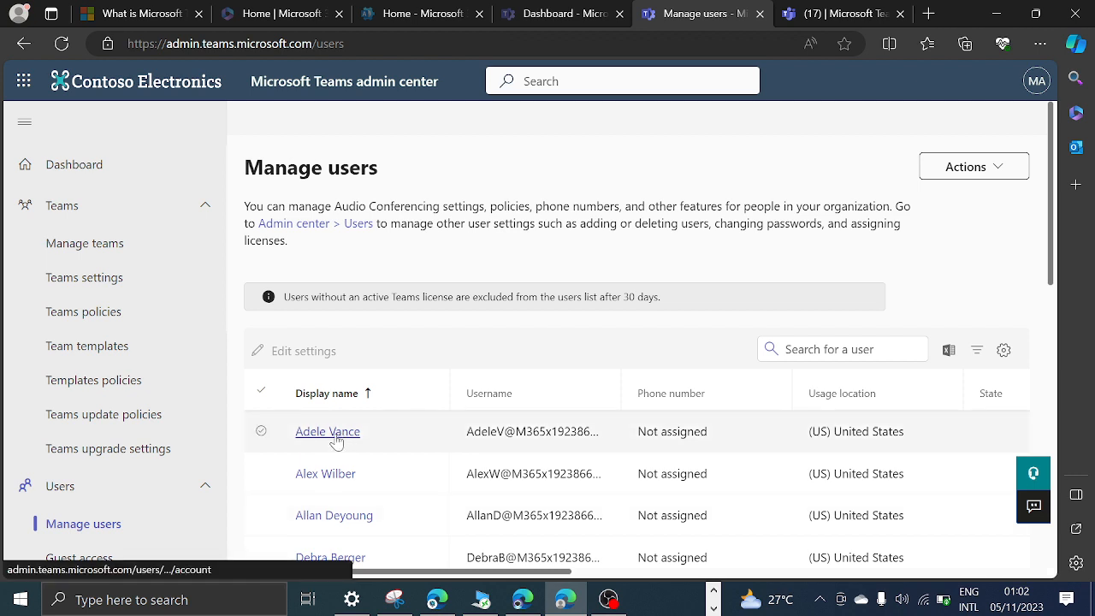
click(336, 439)
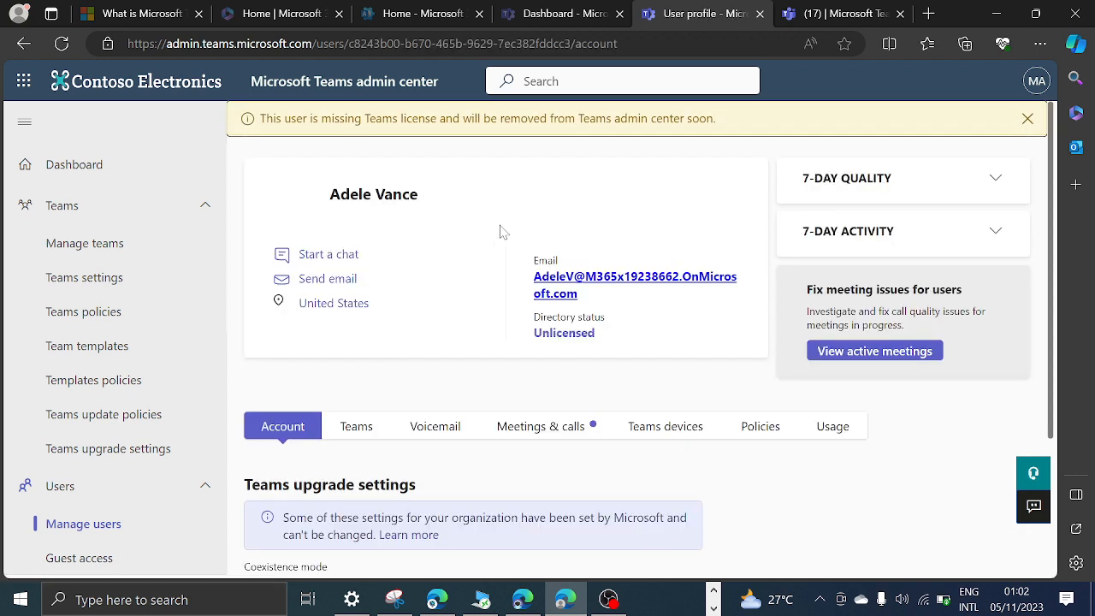
scroll(439, 444, down, 2)
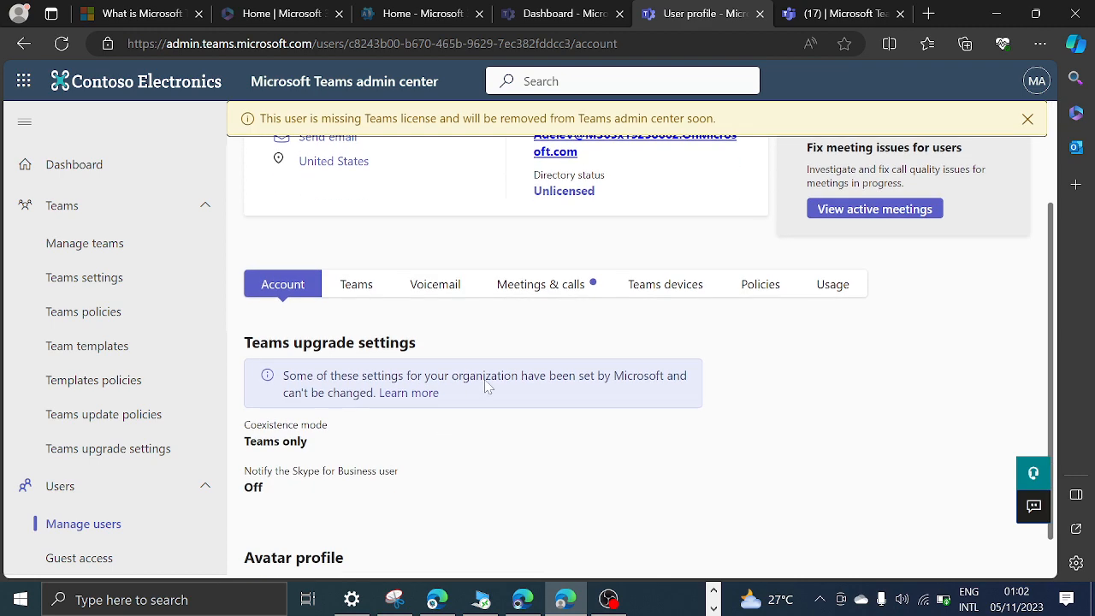
Open the policies assigned to this user and look through the policy types down to the Teams policy.
click(753, 288)
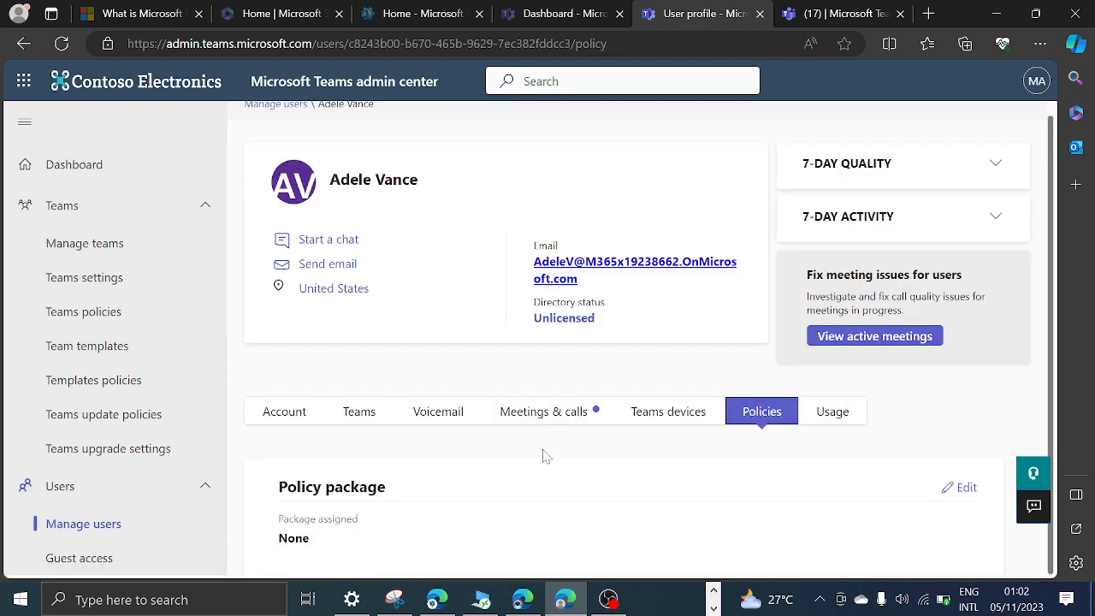
scroll(428, 504, down, 4)
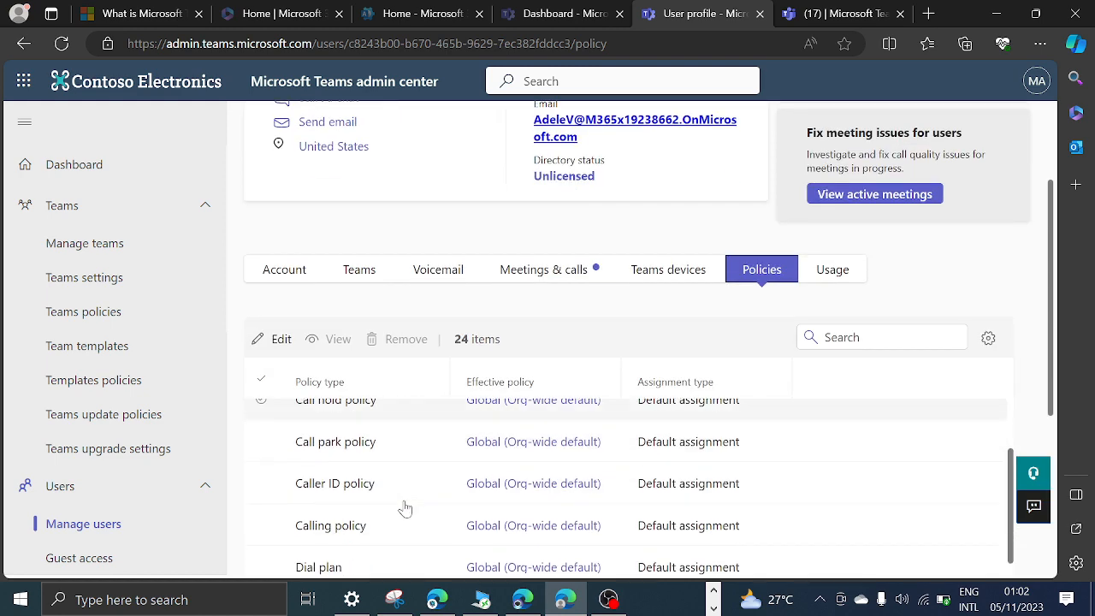
scroll(405, 508, up, 2)
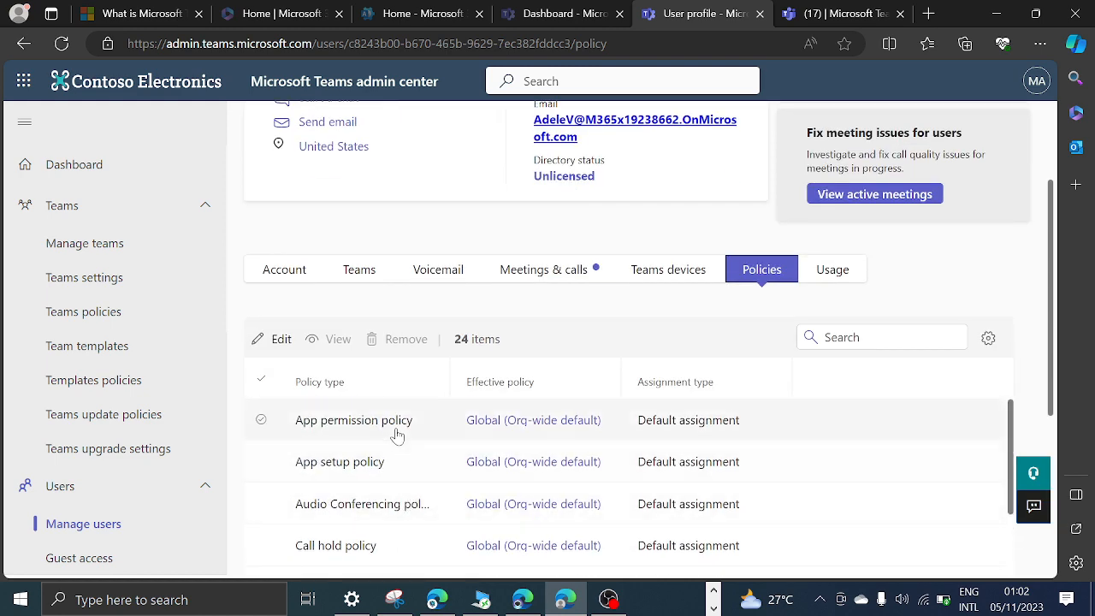
scroll(386, 457, down, 3)
scroll(389, 459, down, 5)
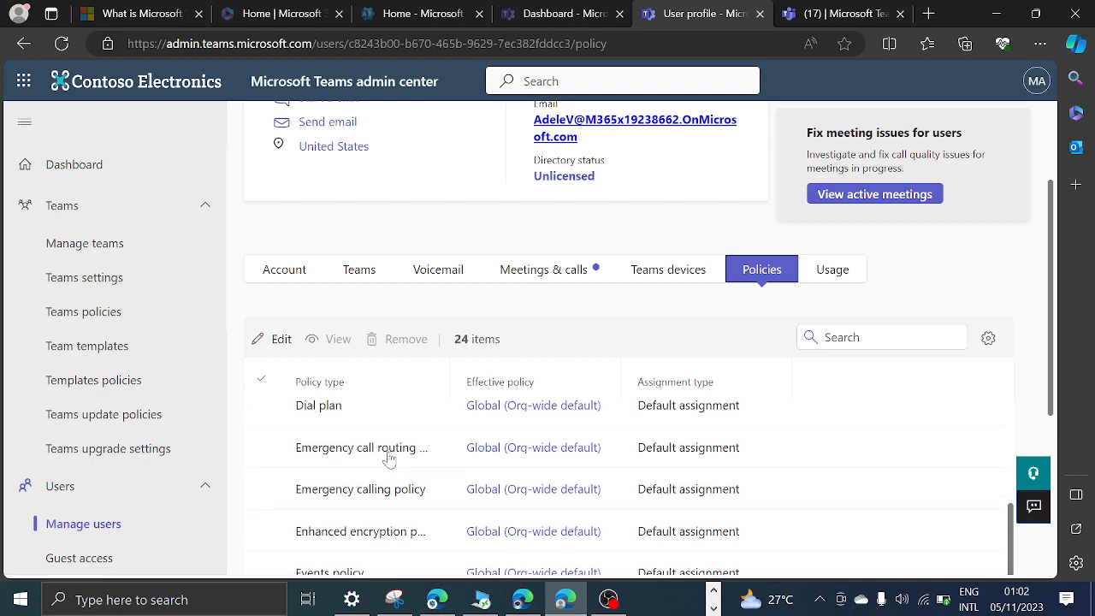
scroll(389, 460, down, 4)
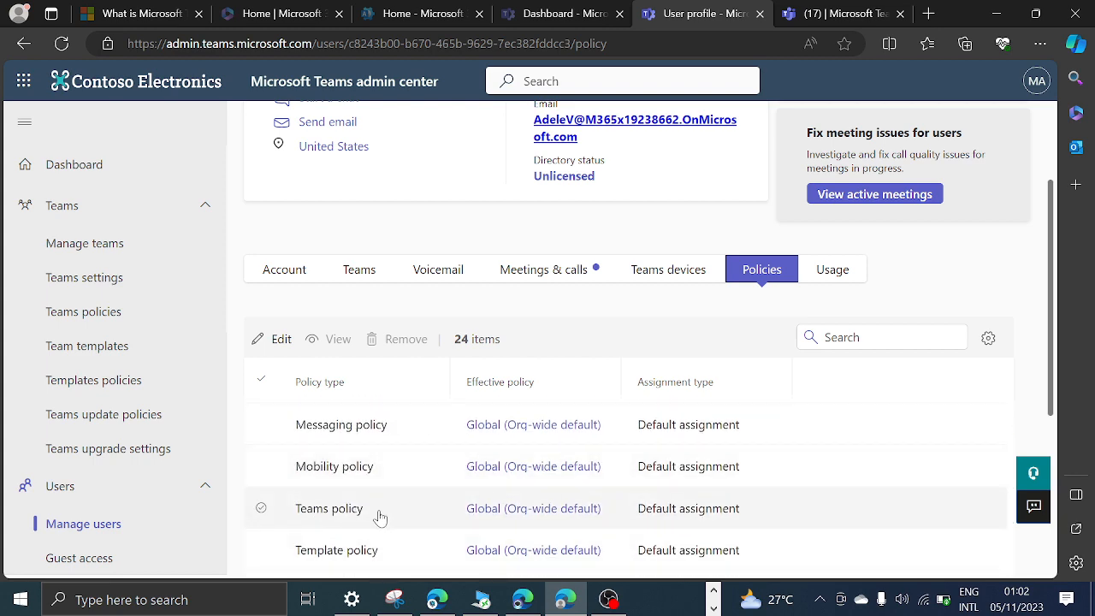
Open the user's effective Teams policy, review its private and shared channel settings, and close it without changes.
click(510, 511)
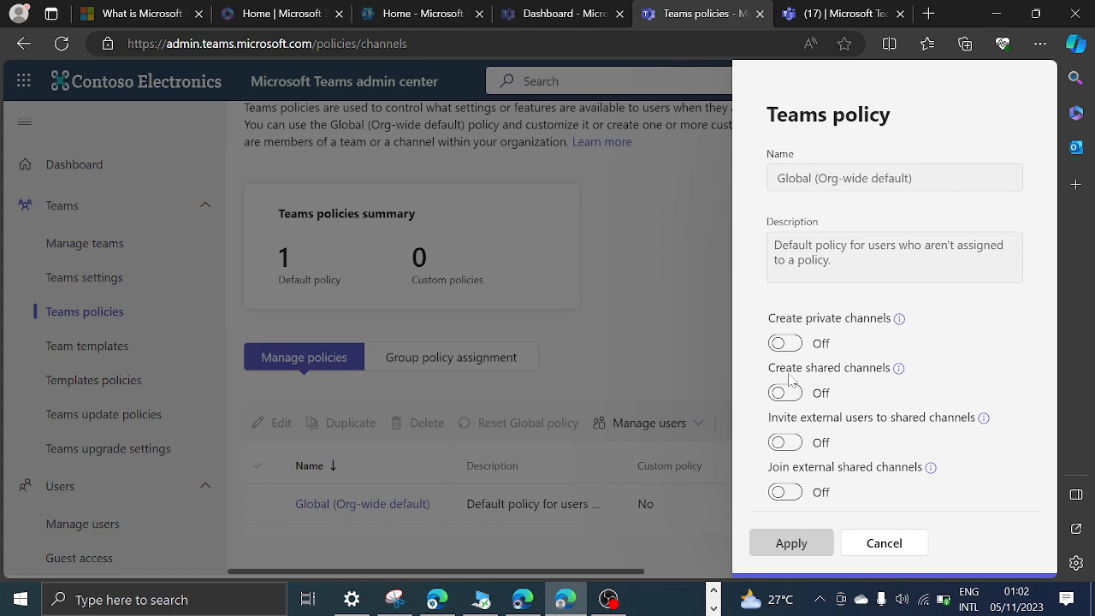
click(582, 12)
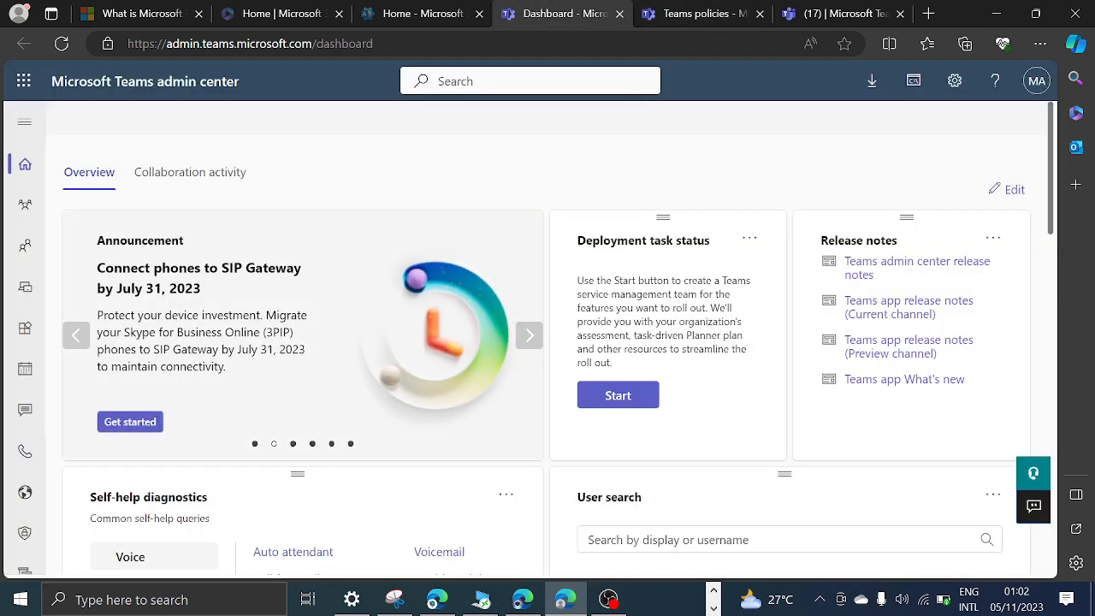
click(692, 10)
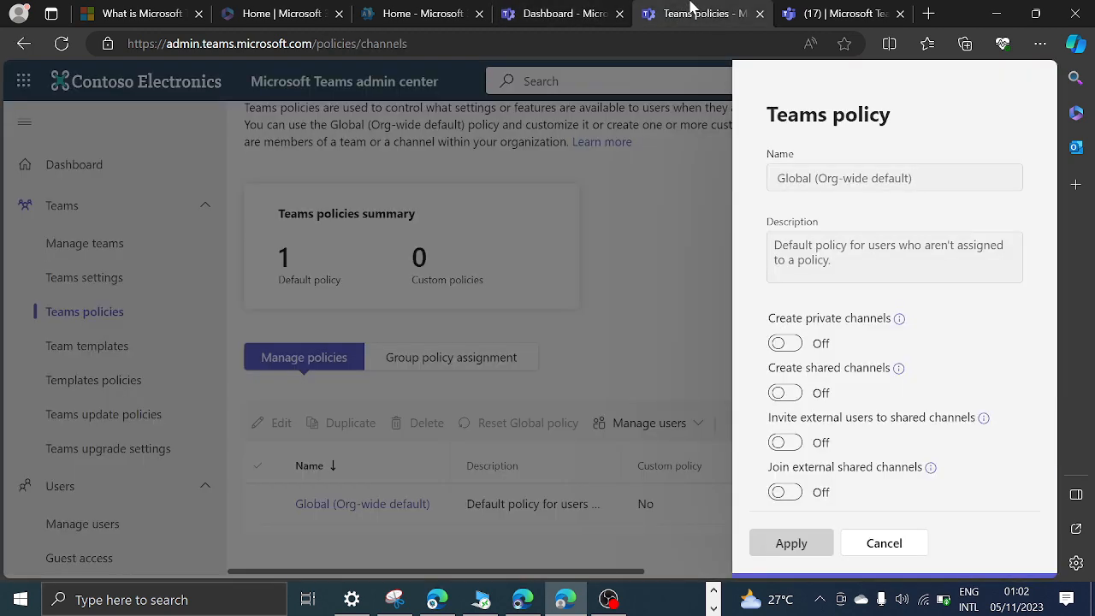
click(872, 544)
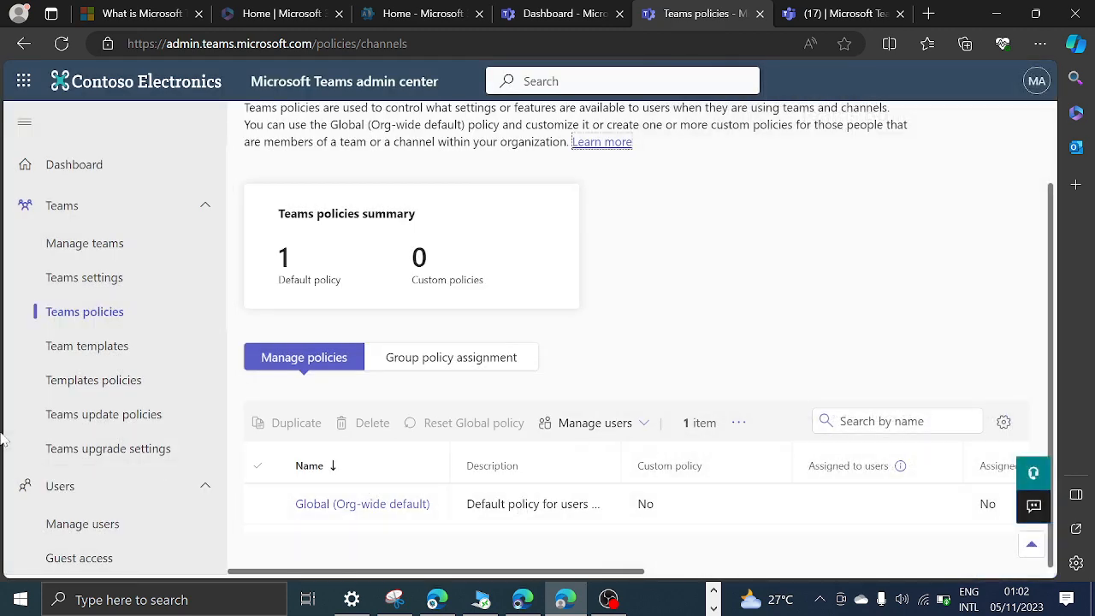
View the Global (Org-wide default) policy again from the Teams policies list and cancel without changing it.
click(85, 318)
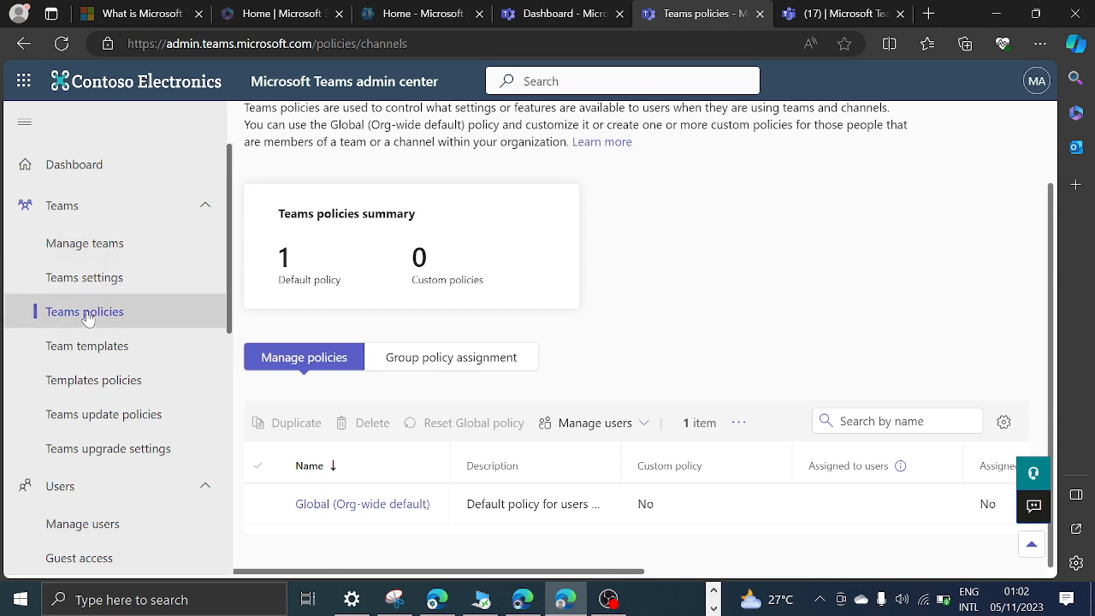
click(355, 507)
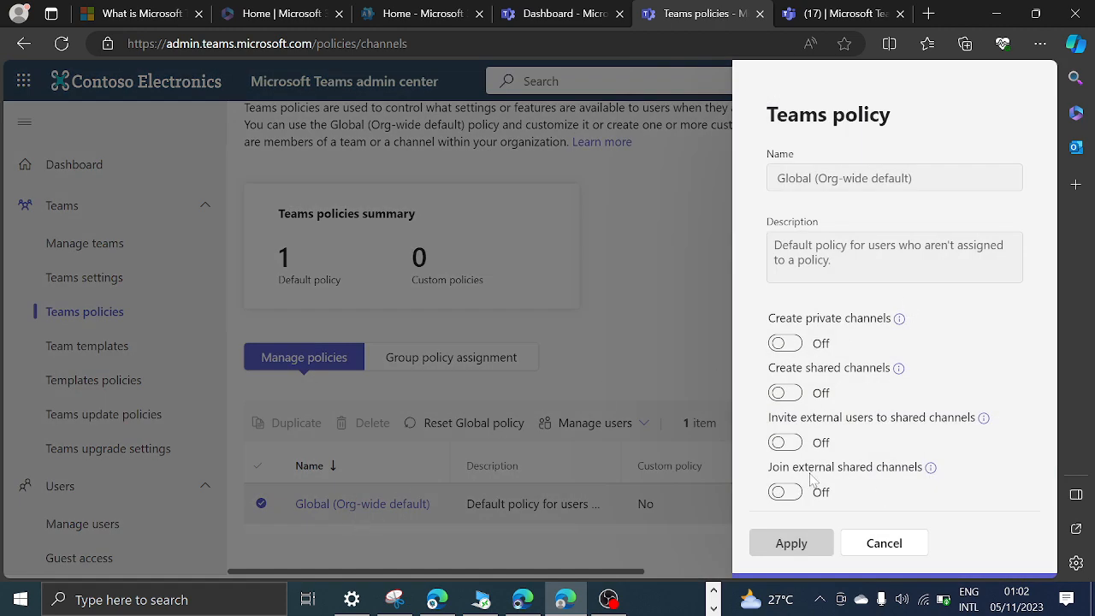
click(884, 548)
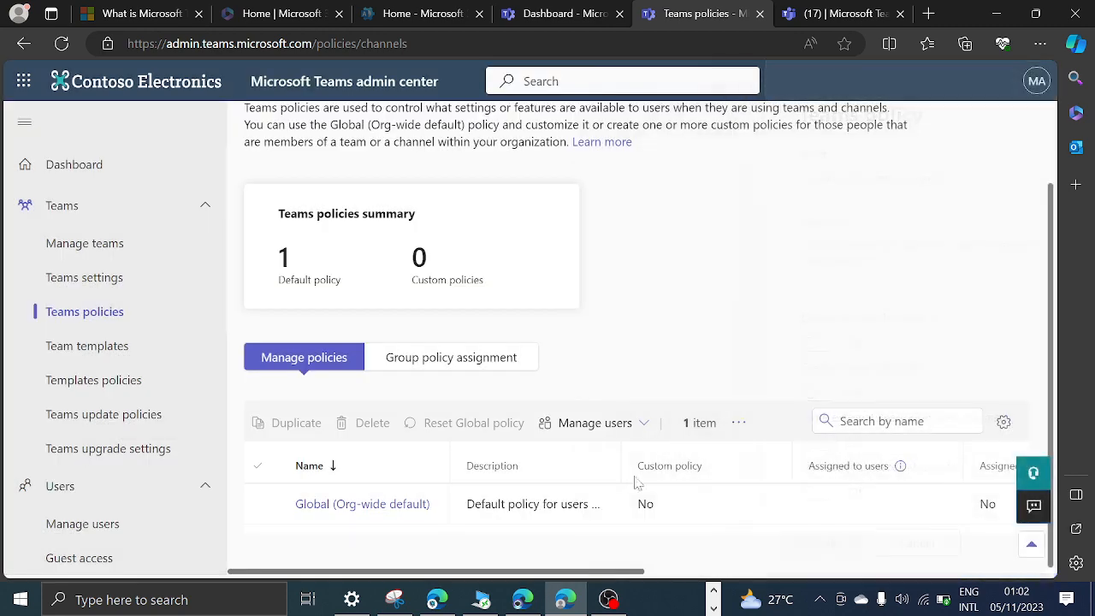
Look over the list of teams and open the profile of the third user listed under Manage users.
click(91, 250)
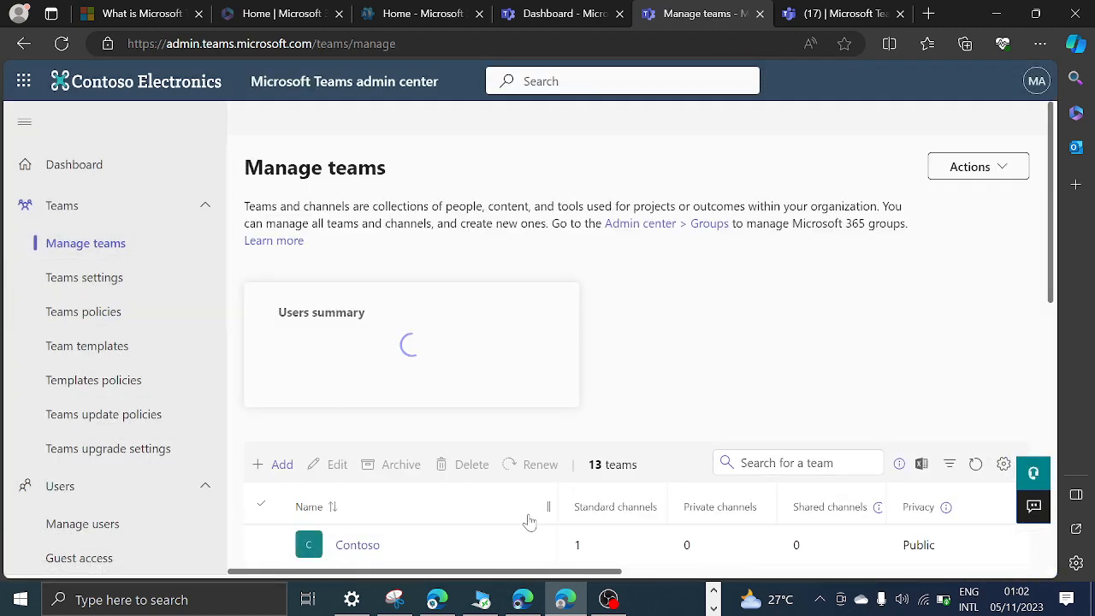
scroll(513, 505, down, 2)
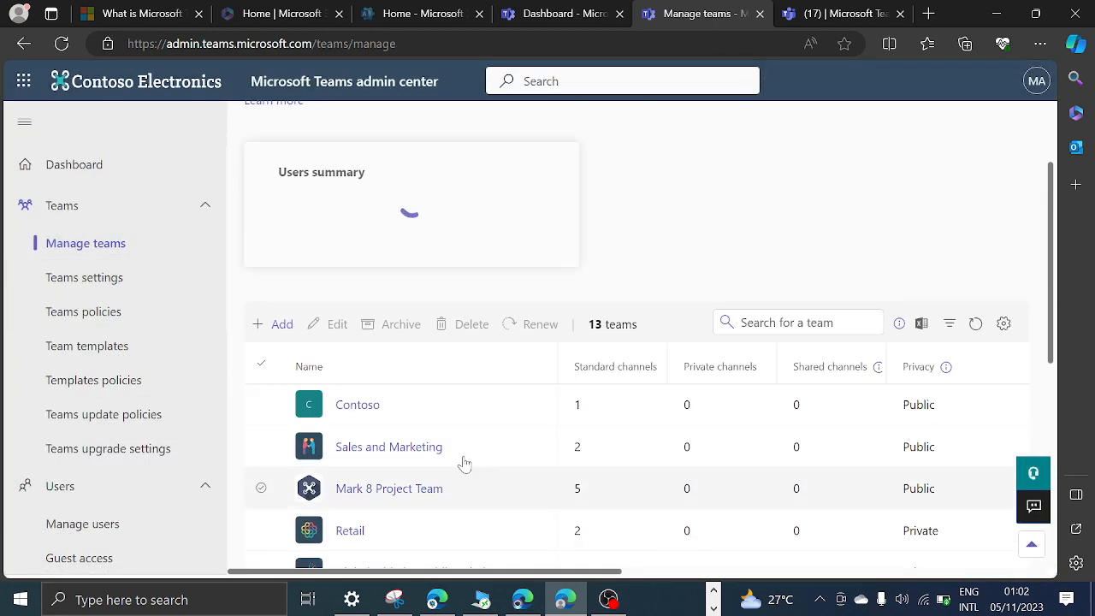
click(83, 527)
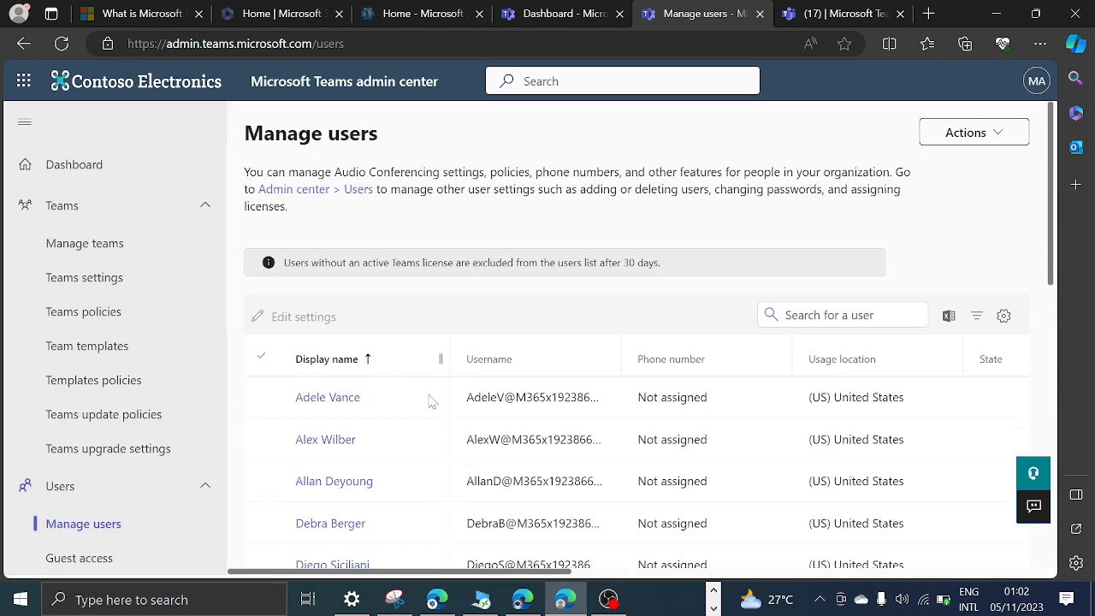
scroll(385, 394, down, 1)
click(337, 376)
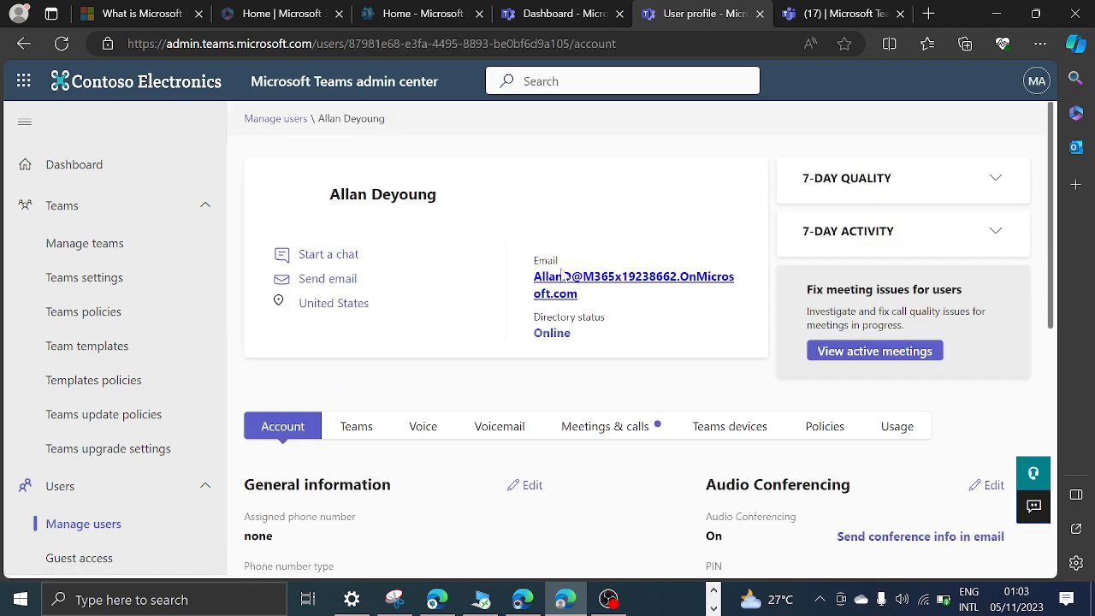
scroll(503, 367, down, 3)
scroll(503, 366, up, 2)
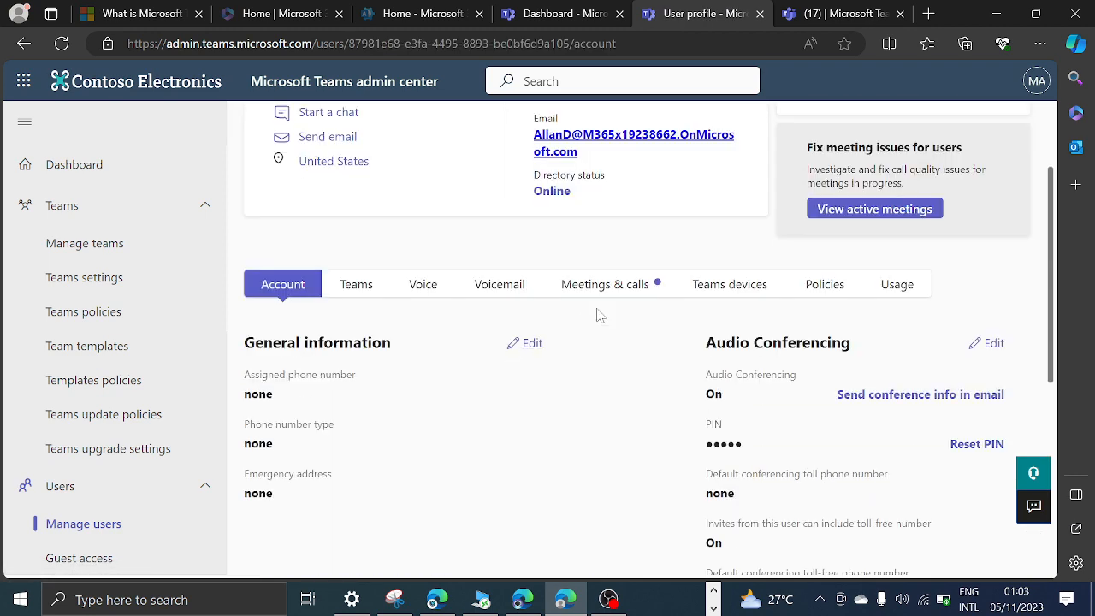
Review this user's assigned policies, view the Global Teams policy assigned to them, and cancel without changes.
click(831, 293)
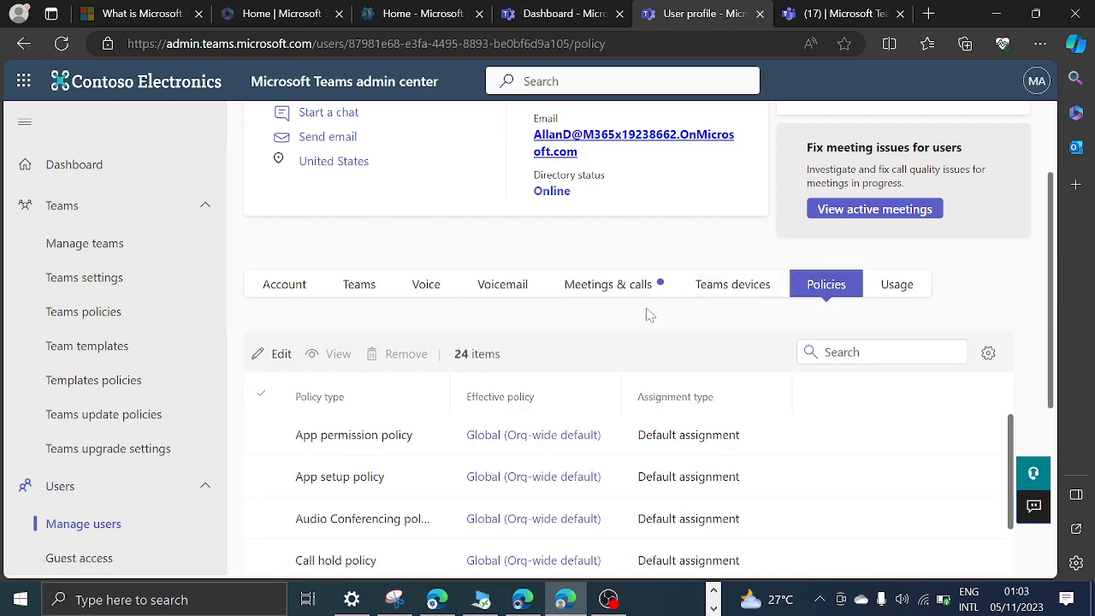
scroll(428, 420, down, 3)
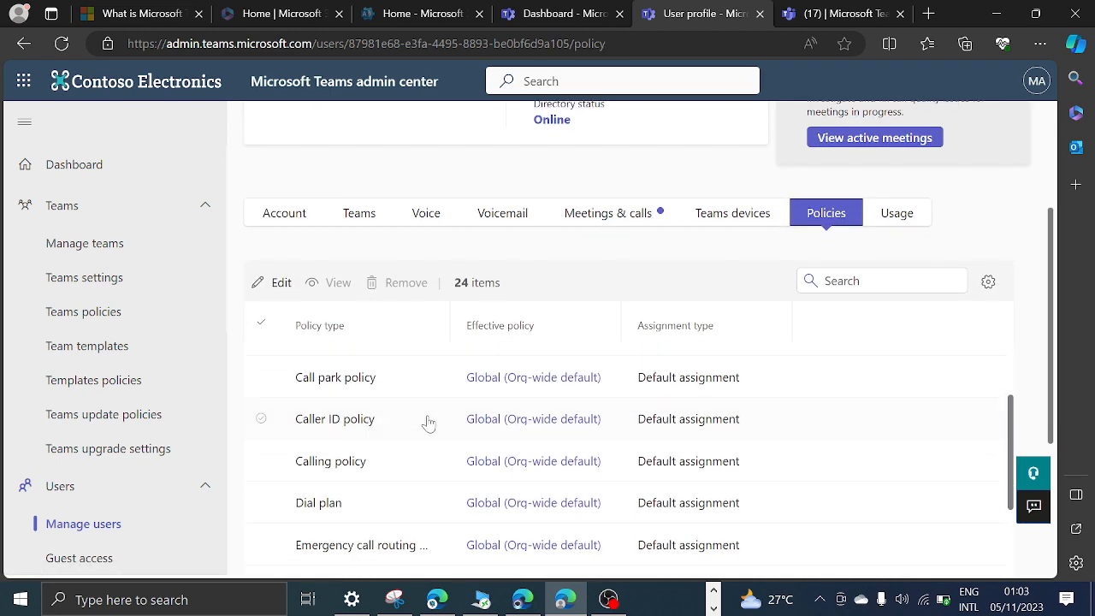
scroll(430, 427, down, 4)
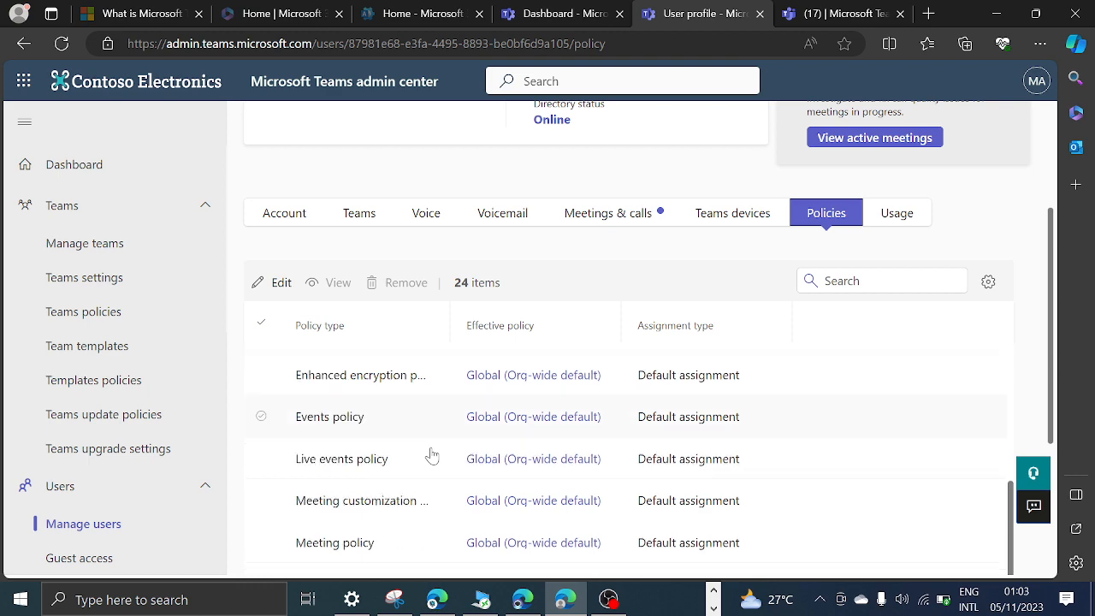
scroll(432, 456, down, 4)
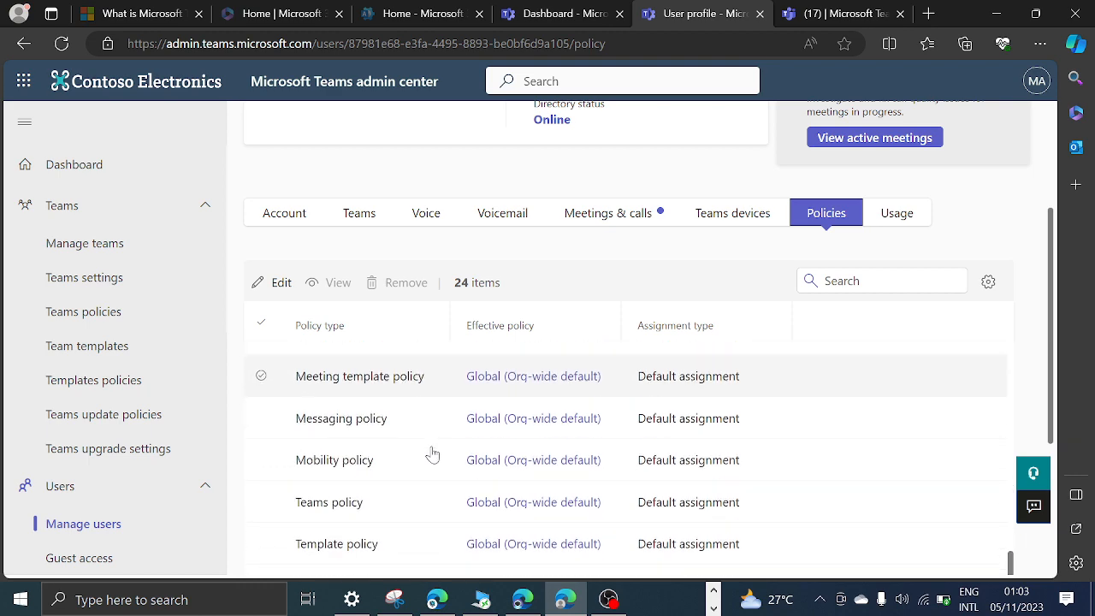
click(495, 510)
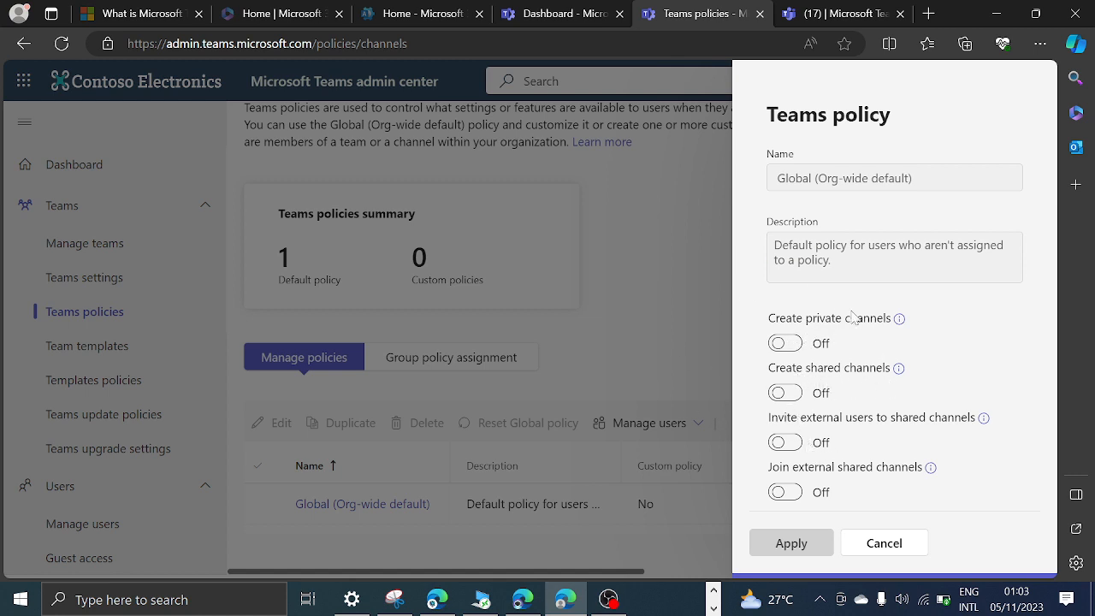
click(883, 543)
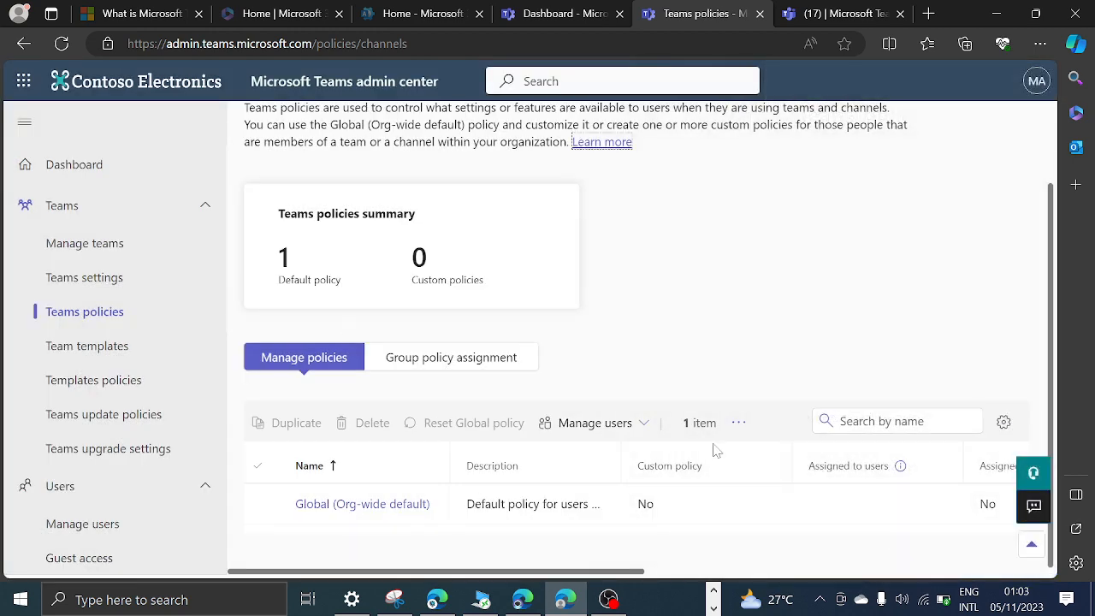
Open the form for adding a new policy to the Teams policies list.
scroll(270, 360, up, 2)
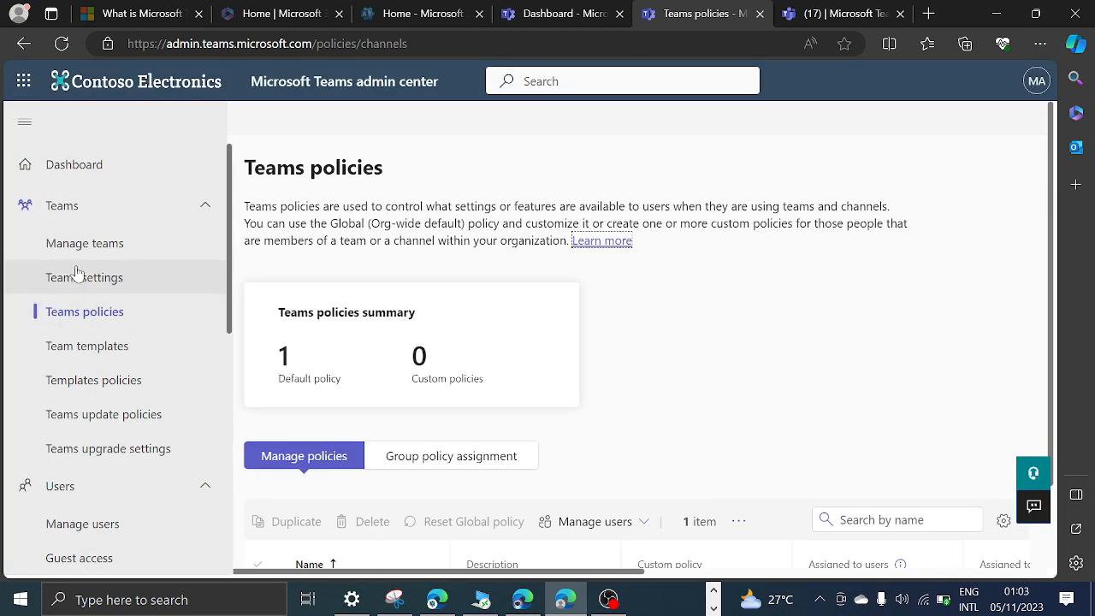
scroll(95, 411, down, 2)
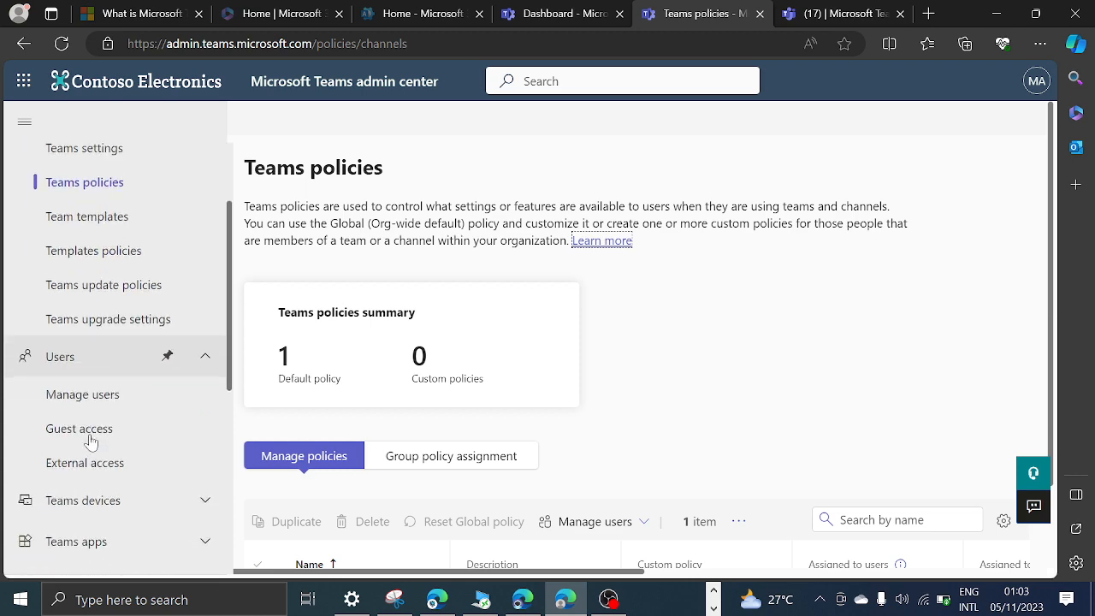
scroll(96, 424, up, 2)
click(90, 314)
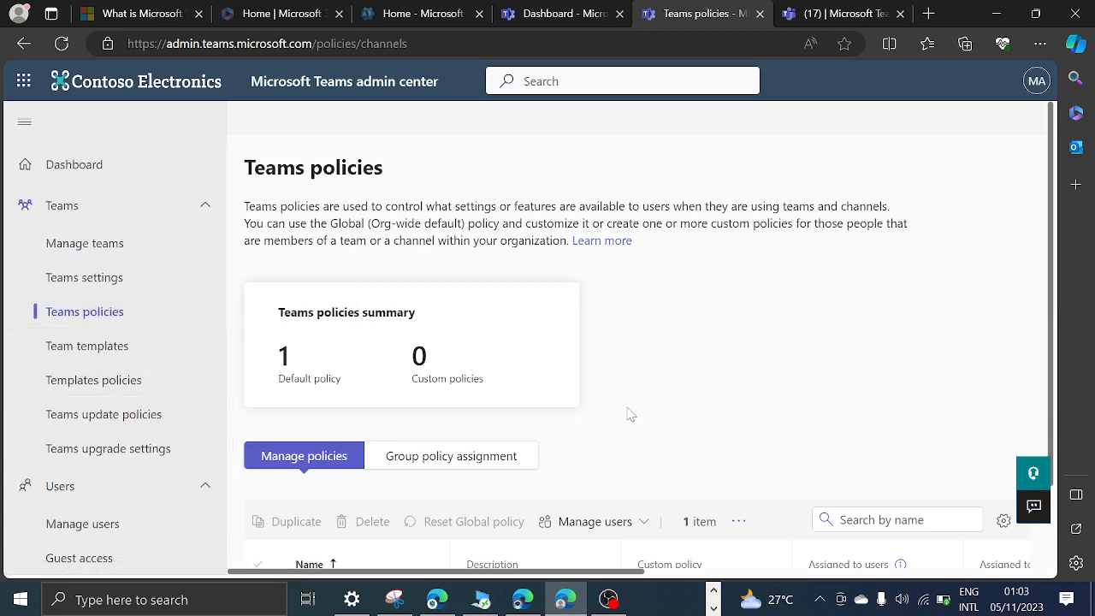
scroll(631, 416, down, 2)
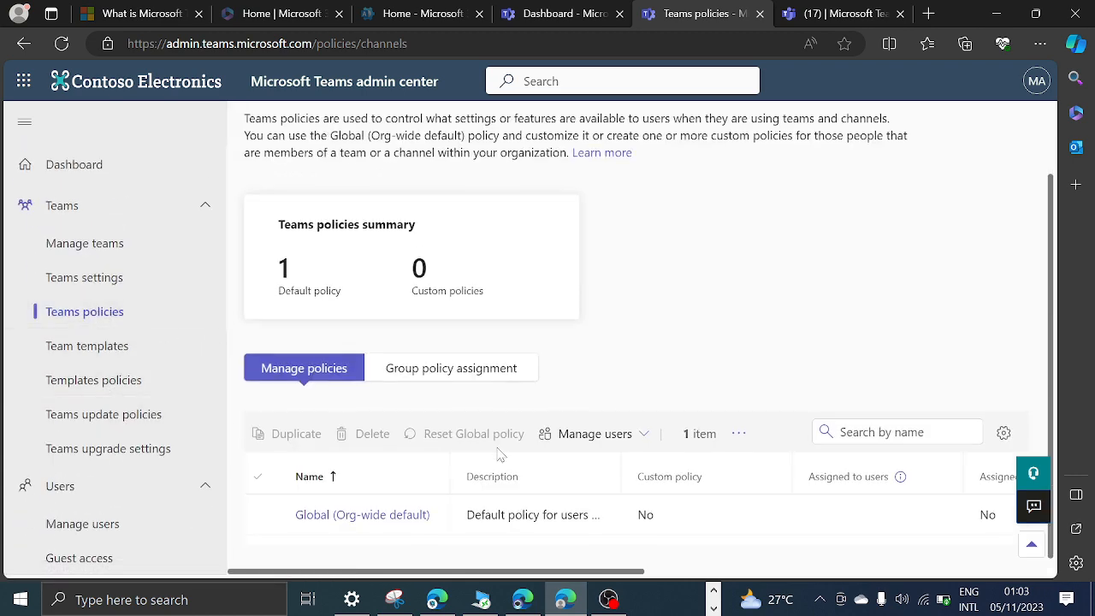
click(736, 423)
click(769, 482)
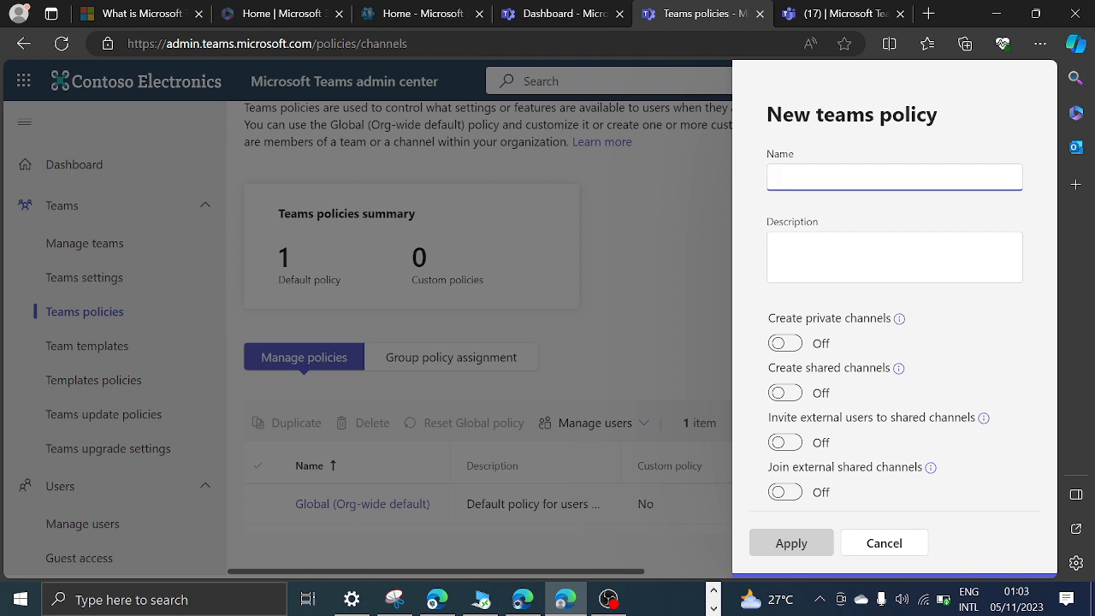
Name the new Teams policy "Allow create private channel and Shared channel" and leave the description empty.
text(Allow creat)
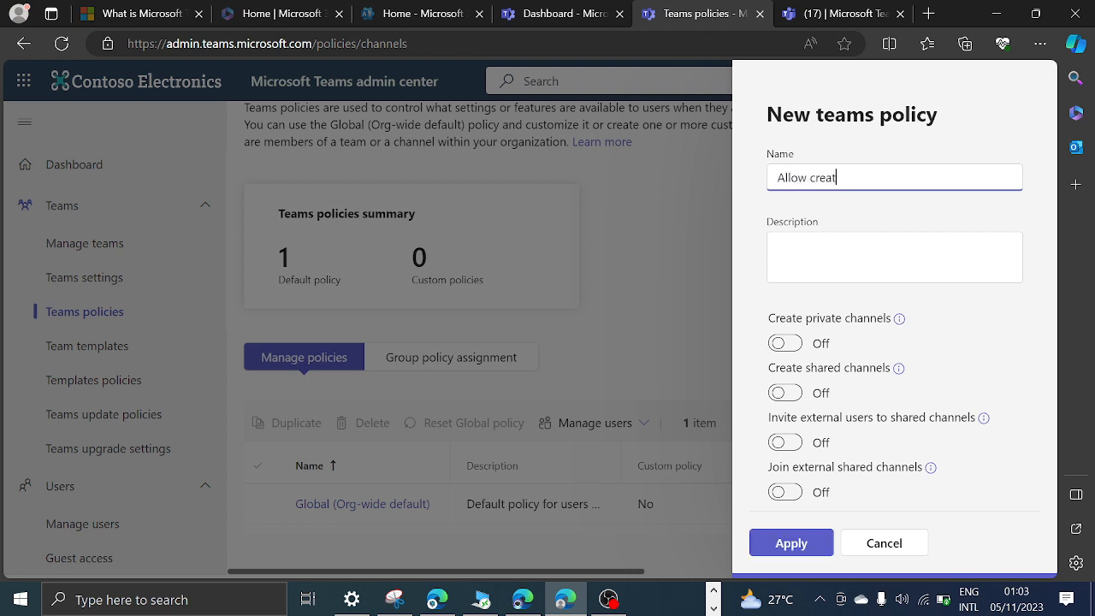
text(e private cha)
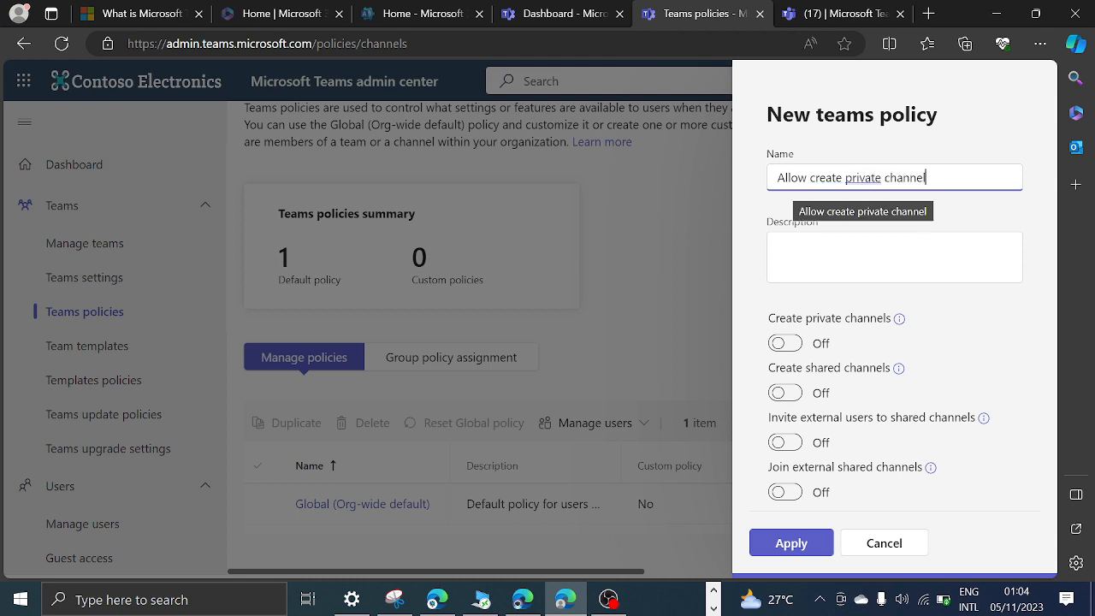
text(nnel+)
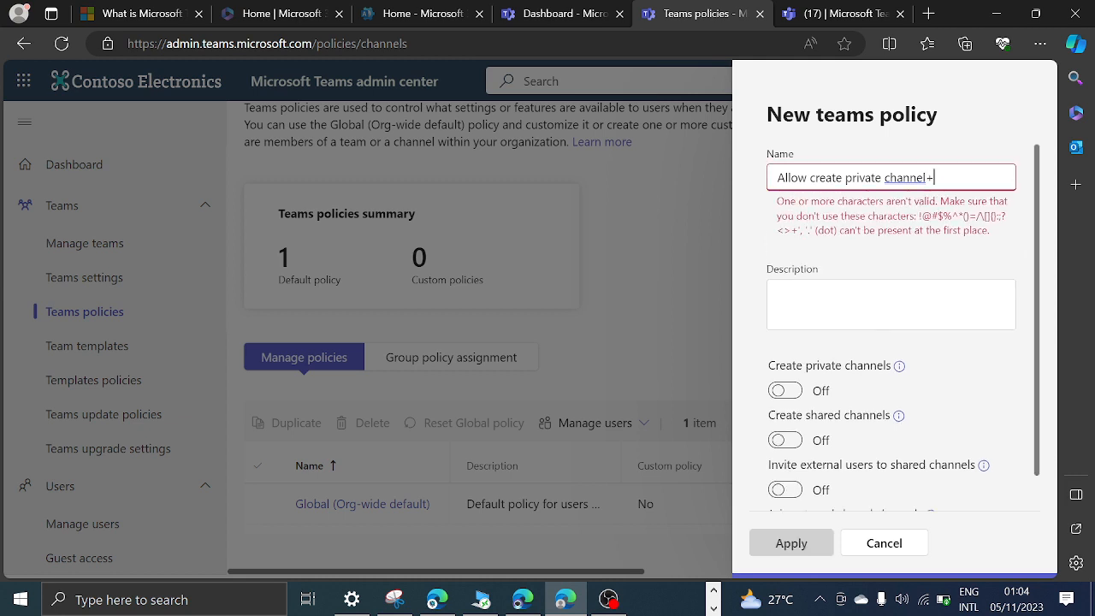
key(BackSpace)
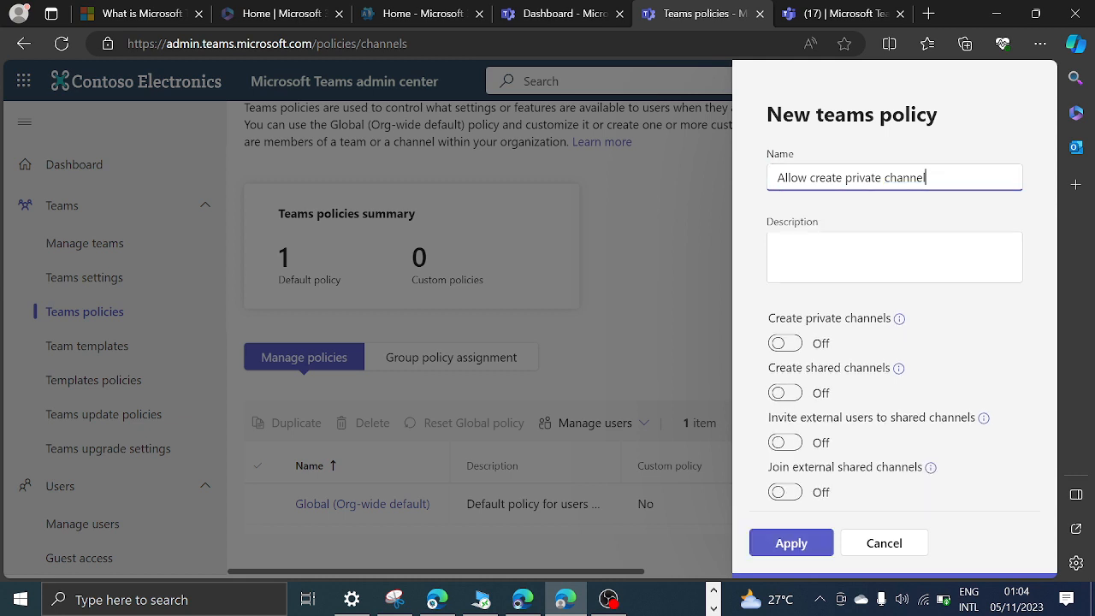
text(ad)
key(BackSpace)
key(BackSpace)
text(hannel)
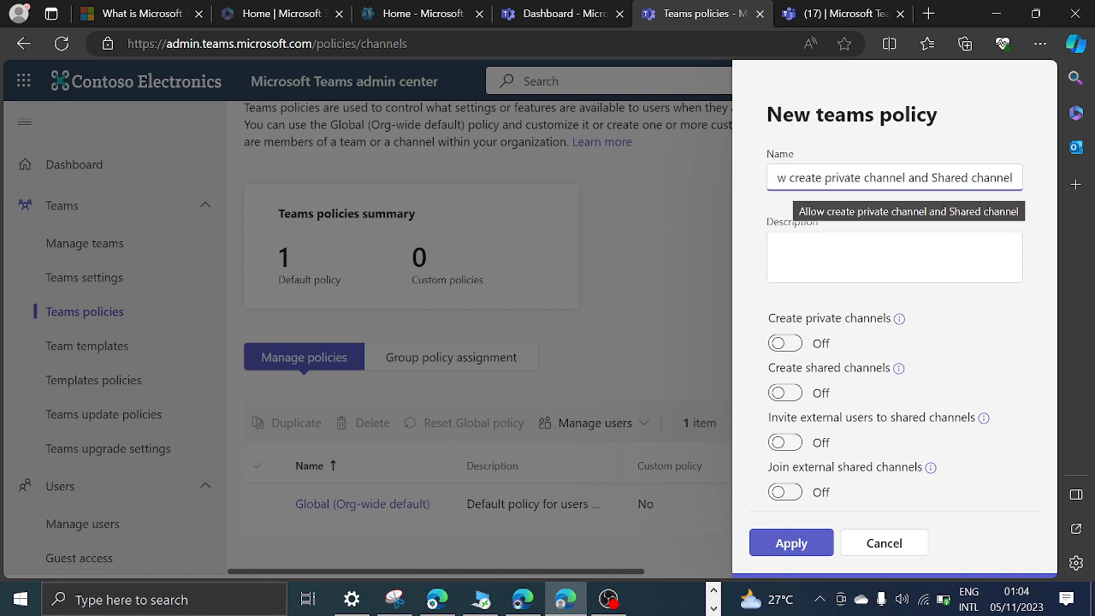
key(Tab)
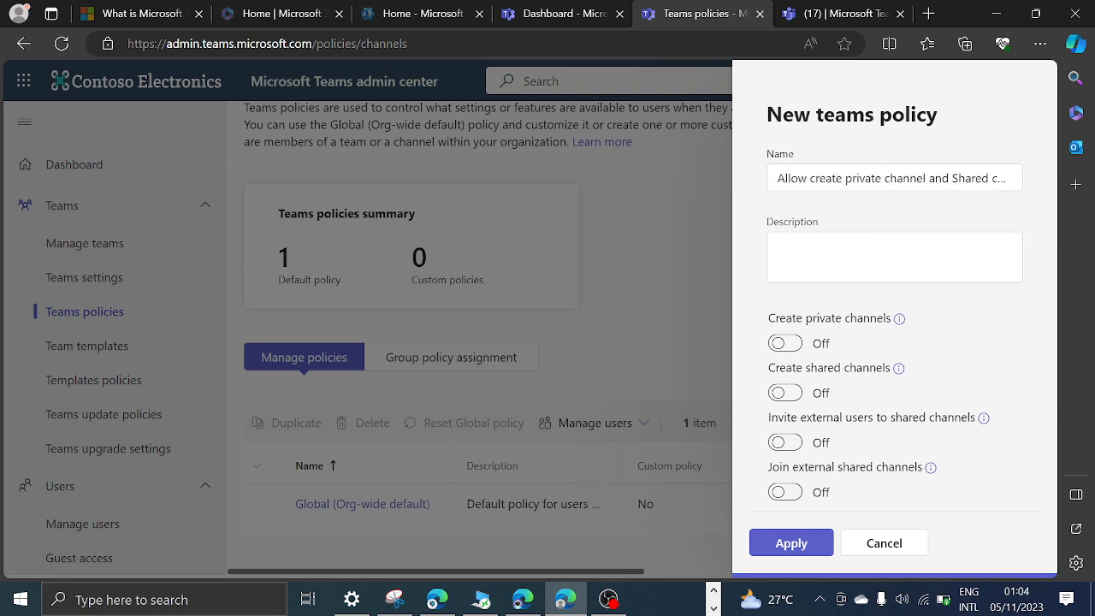
Enable creating private channels, creating shared channels, inviting external users and joining external shared channels, and apply the new policy.
click(784, 343)
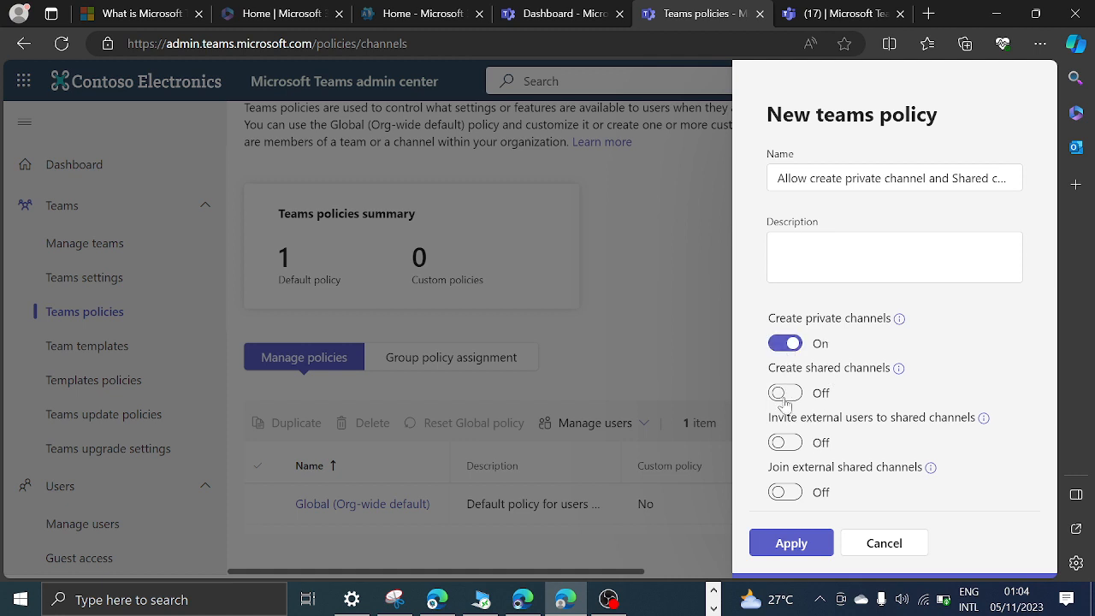
click(784, 394)
click(785, 445)
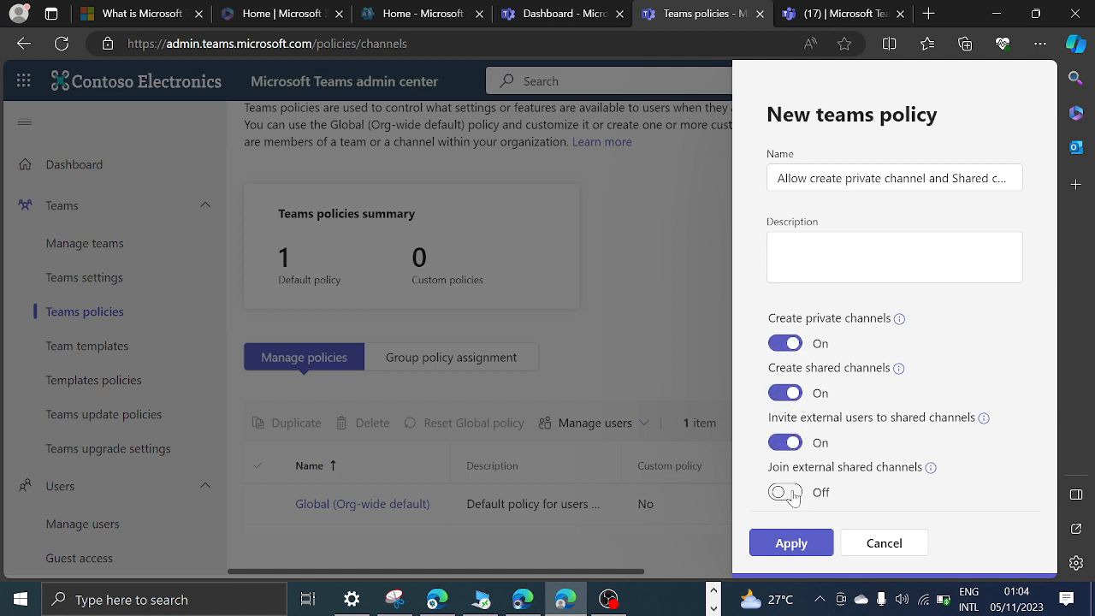
click(786, 493)
click(794, 543)
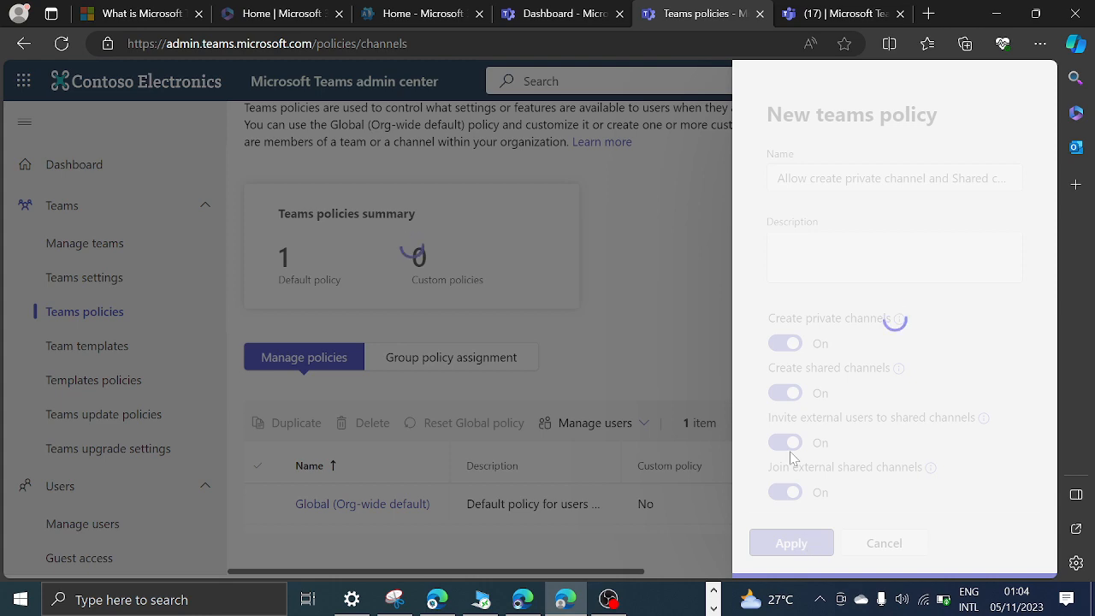
scroll(504, 457, down, 1)
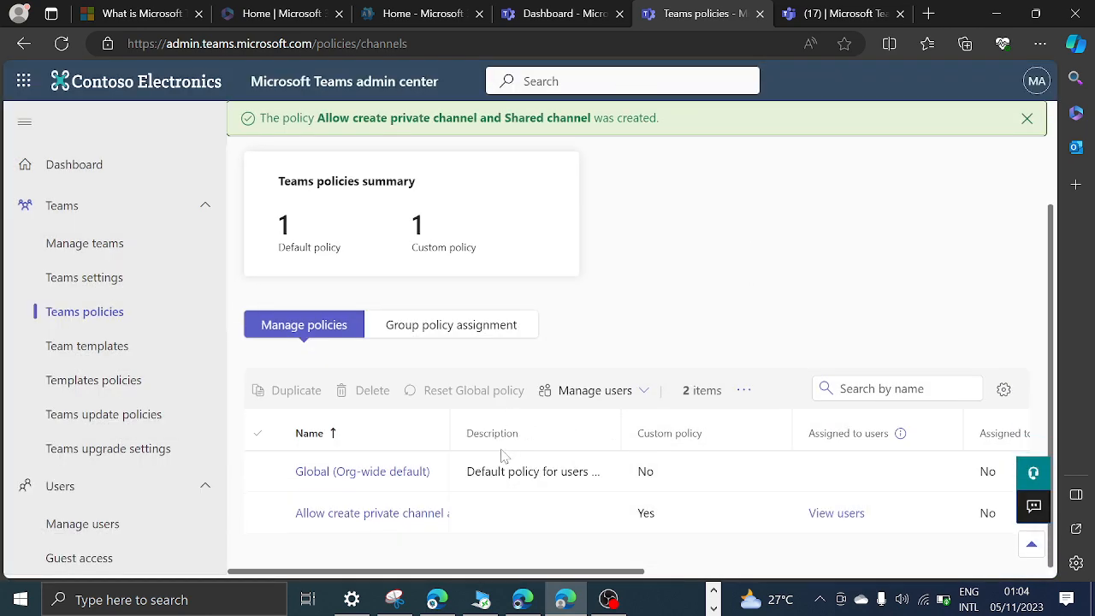
click(260, 513)
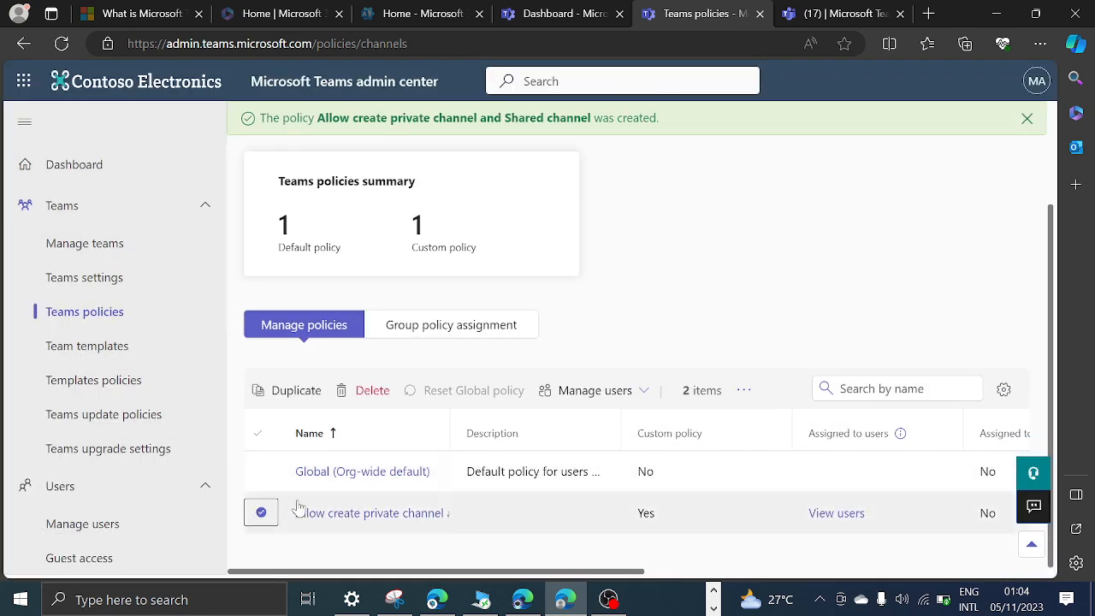
click(593, 393)
click(573, 418)
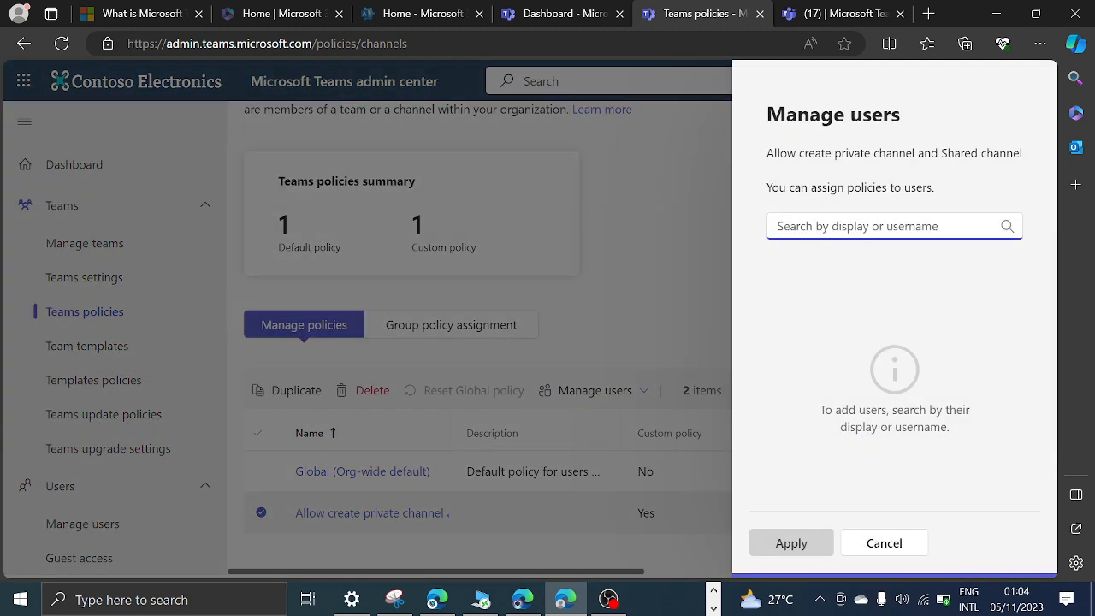
click(890, 546)
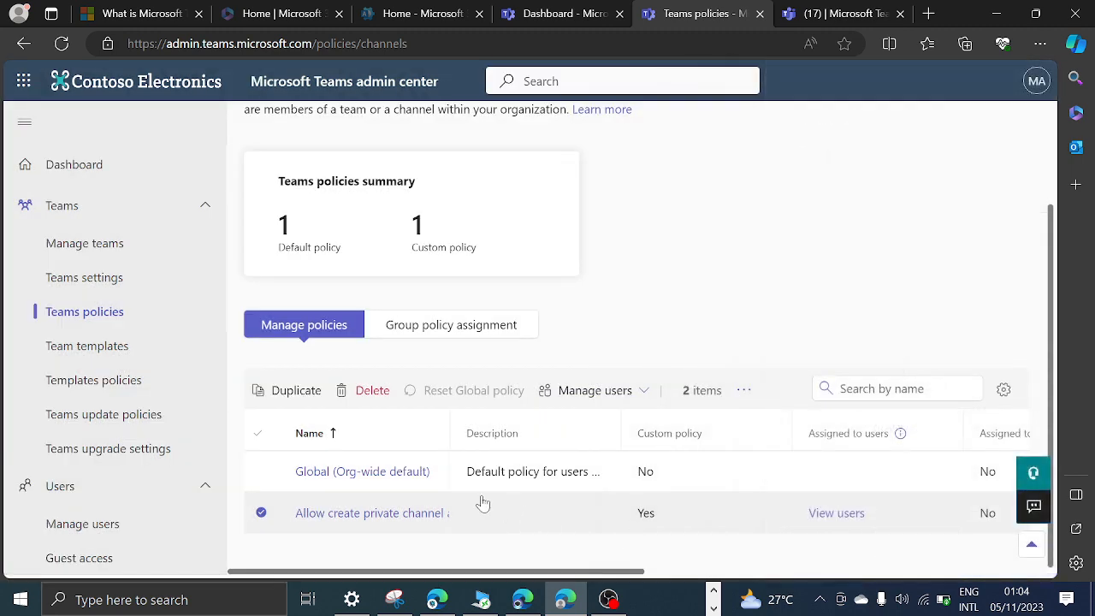
Review the channel settings of the "Allow create private channel and Shared channel" policy and cancel without changes.
click(387, 515)
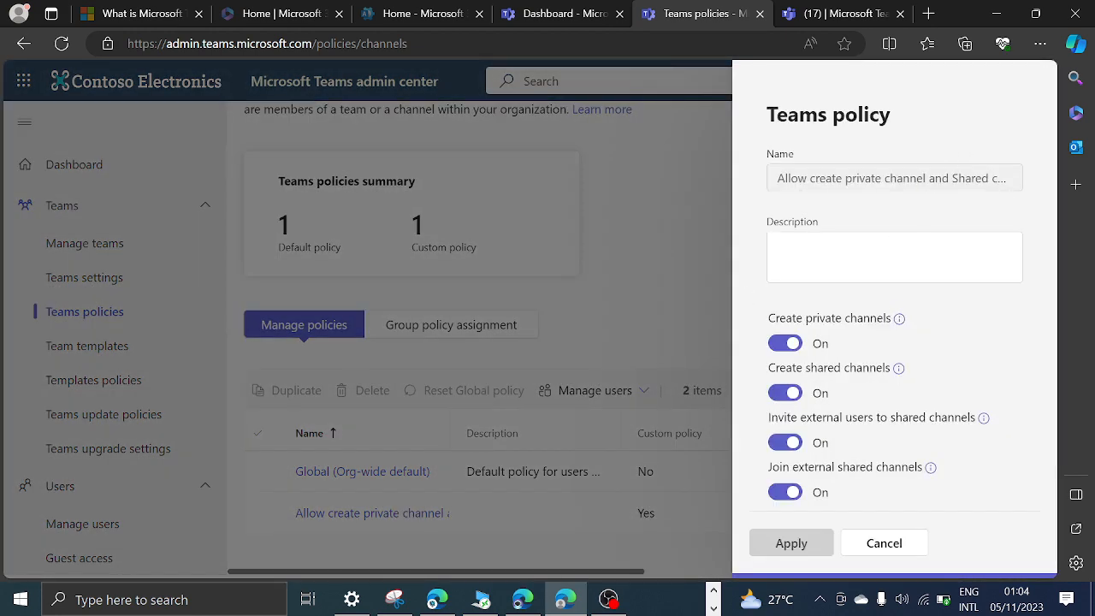
click(885, 548)
Assign the "Allow create private channel and Shared channel" policy to the MOD Administrator account, found by searching for "mod".
click(263, 514)
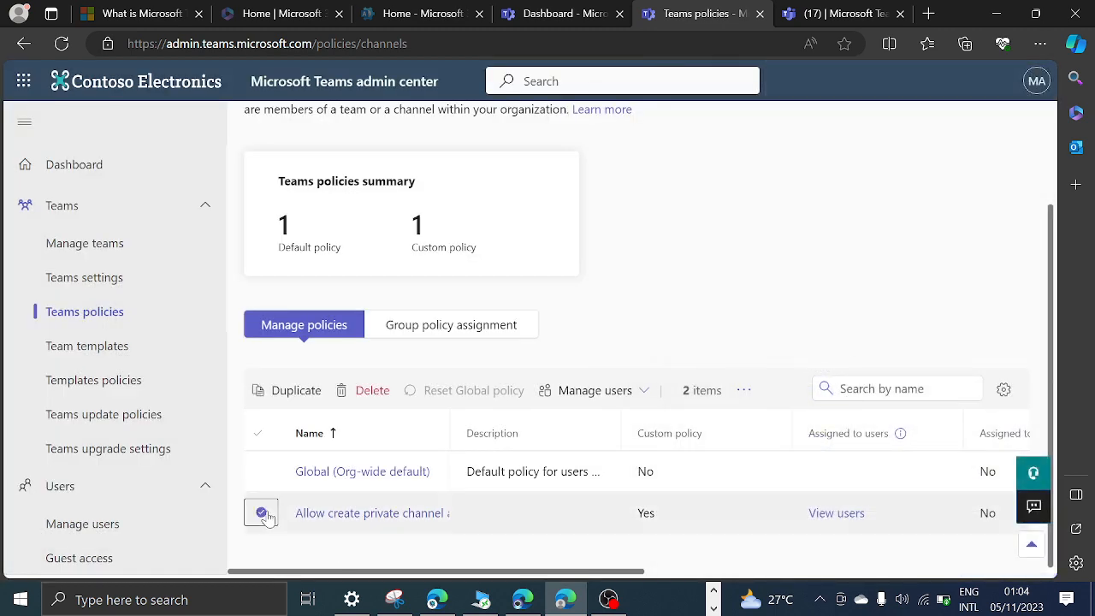
click(597, 393)
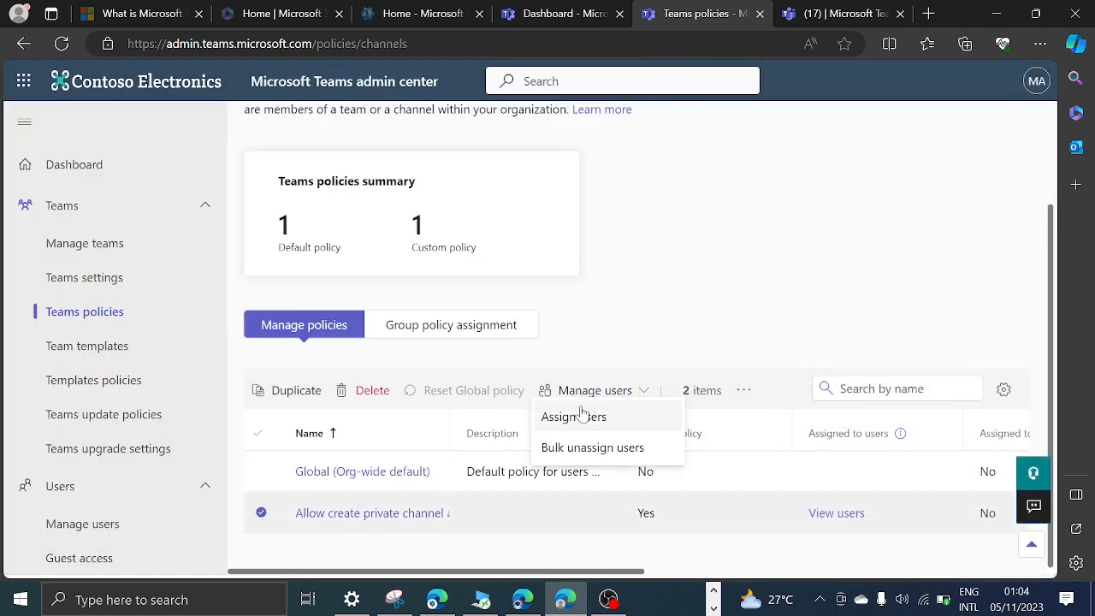
click(579, 416)
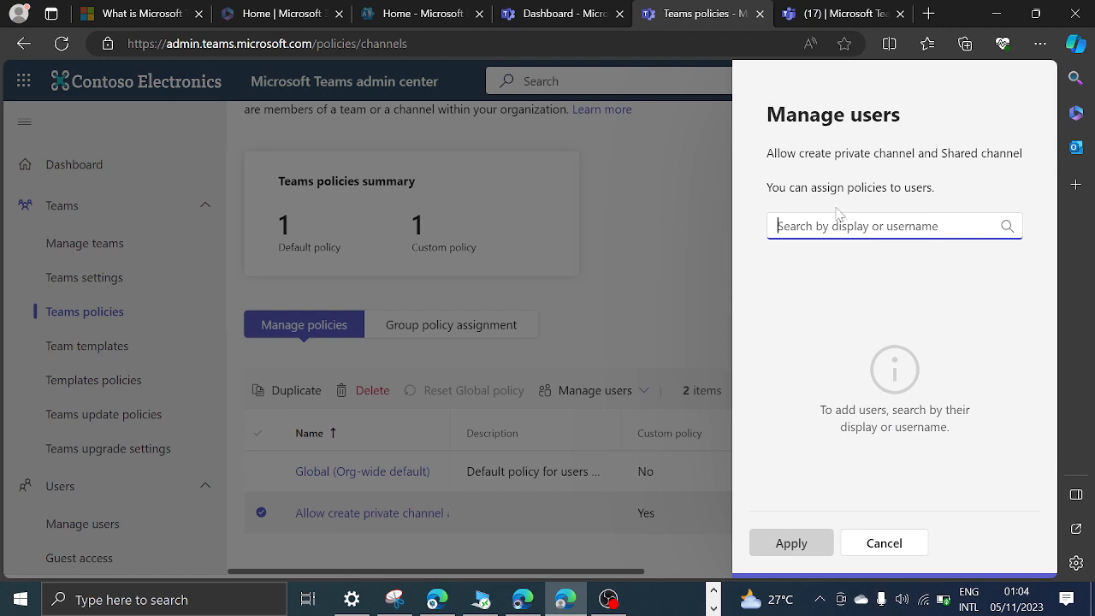
text(mod)
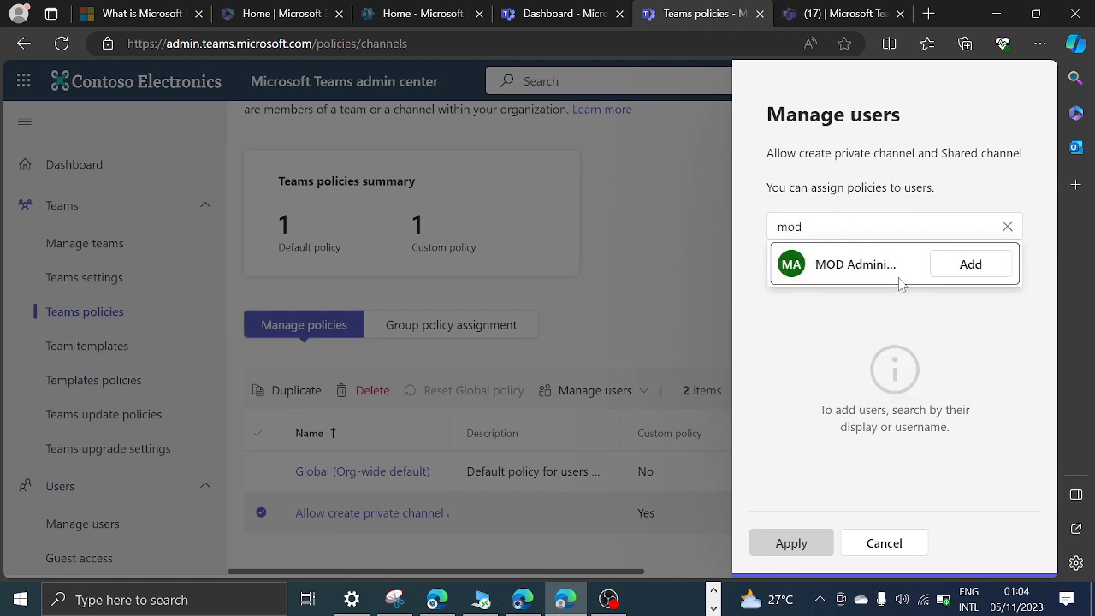
click(975, 267)
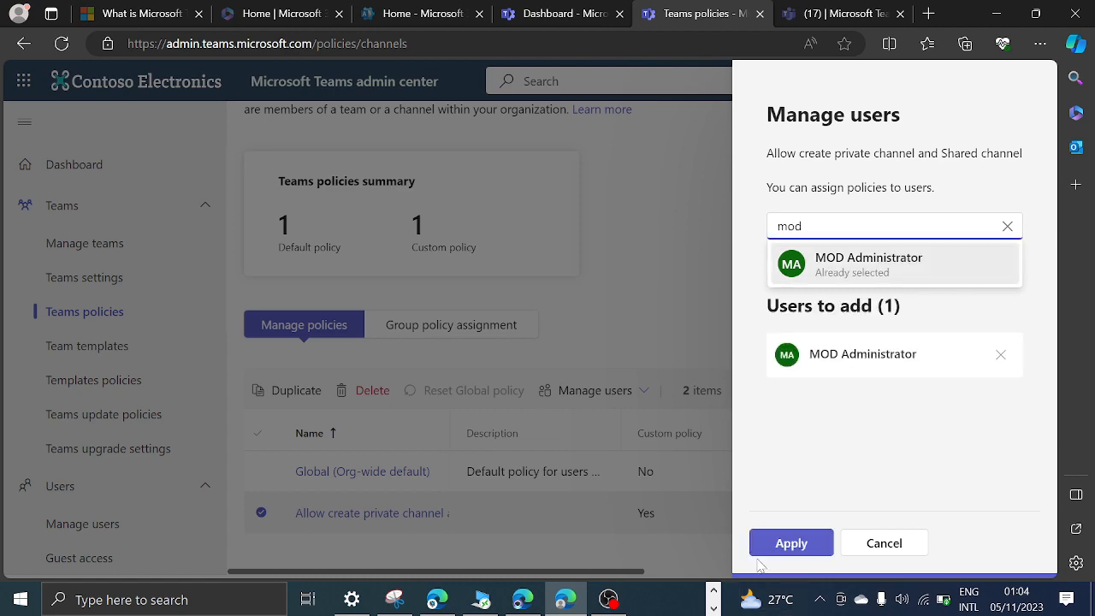
click(789, 542)
click(577, 362)
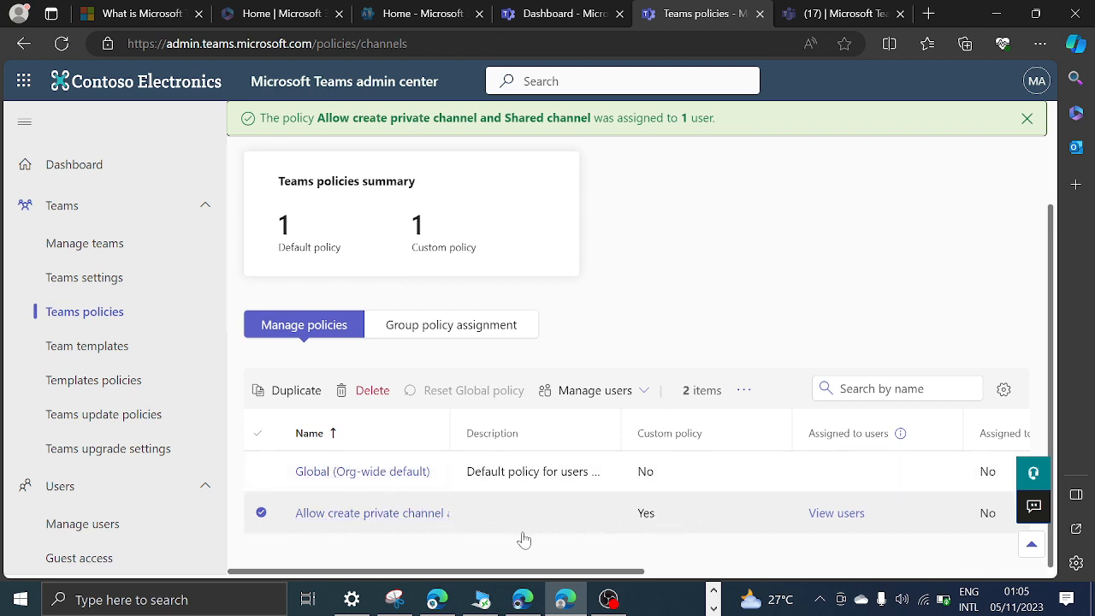
Search for "mod" under Manage users and open the MOD Administrator account's profile.
drag(539, 571, 983, 571)
drag(826, 586, 224, 528)
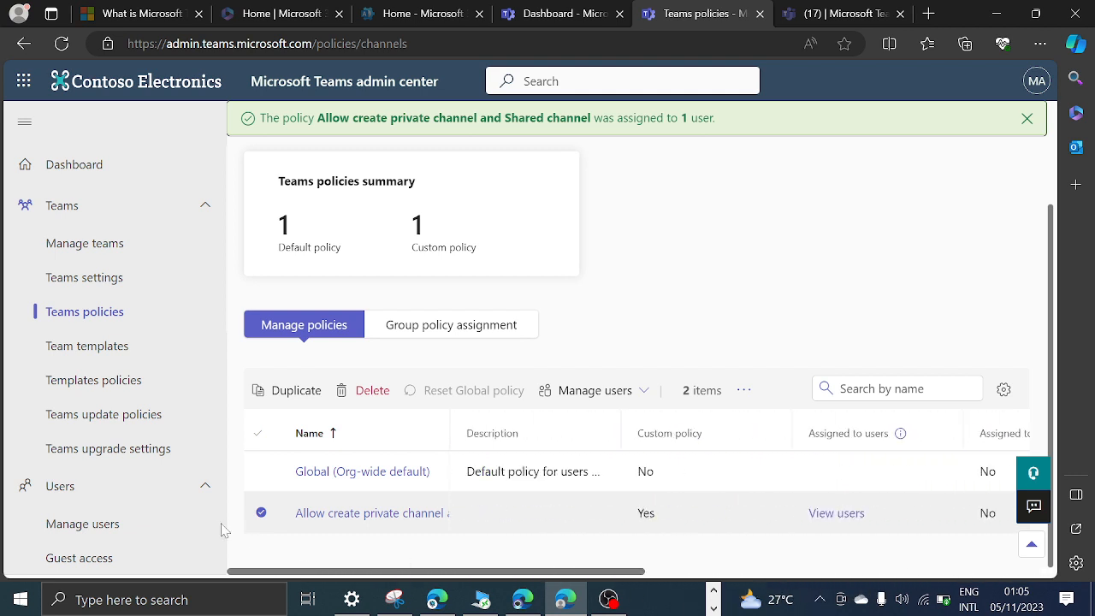
click(85, 522)
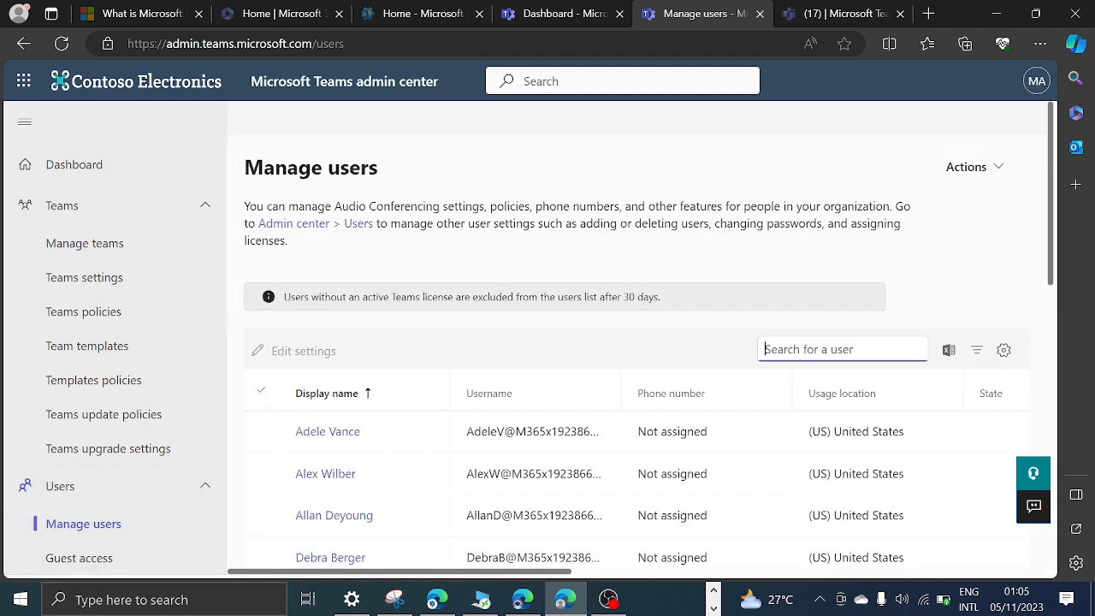
text(mod)
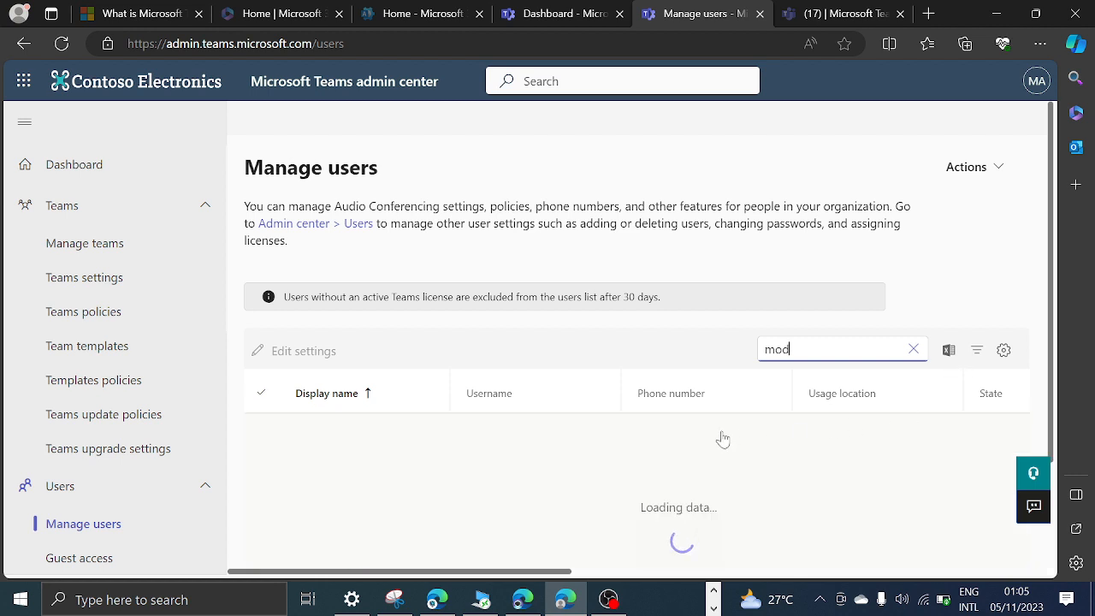
click(338, 437)
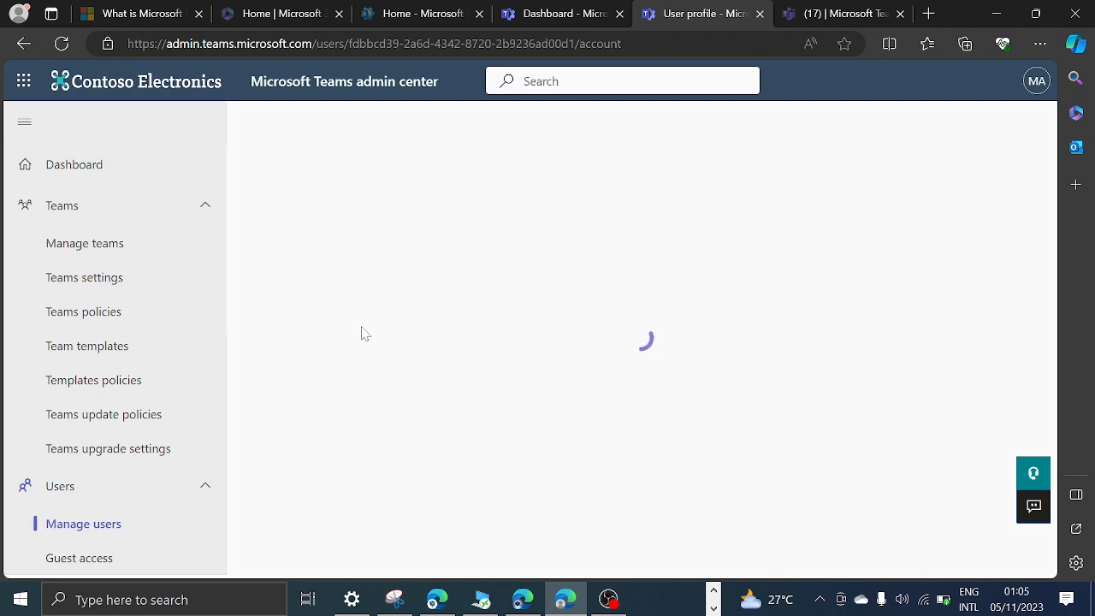
Review the policies assigned to this account, view the custom policy assigned as its Teams policy, and cancel without changes.
scroll(374, 349, down, 3)
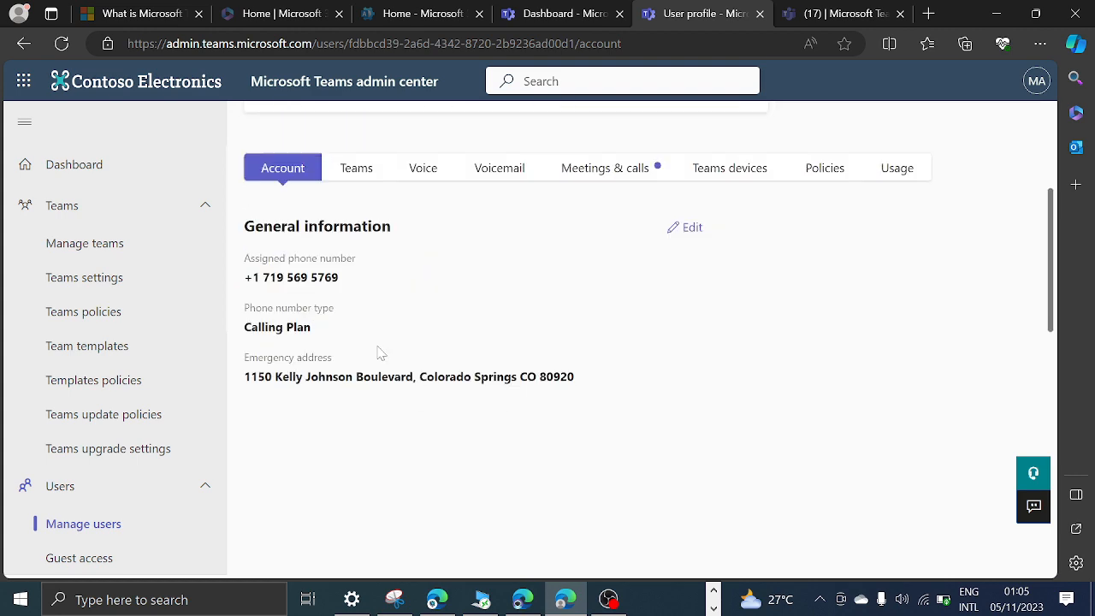
scroll(379, 350, up, 2)
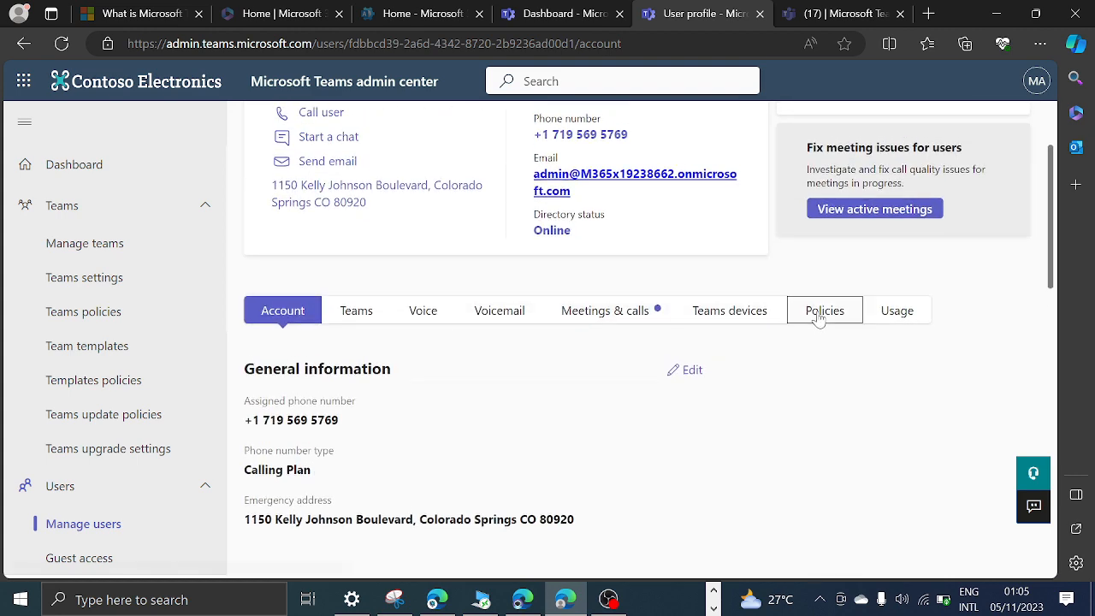
click(819, 315)
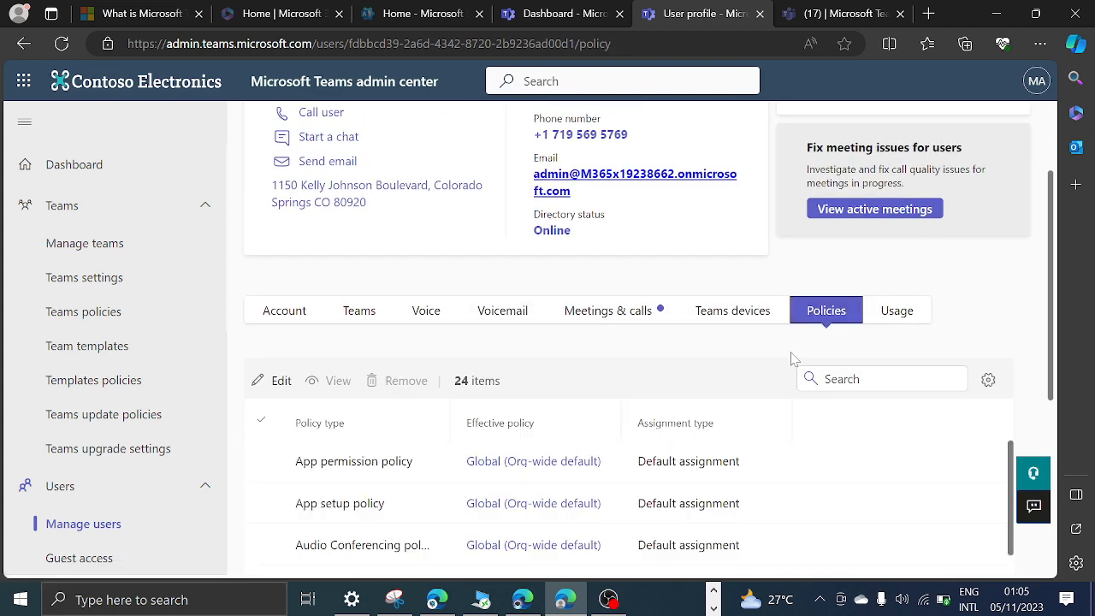
scroll(410, 397, down, 7)
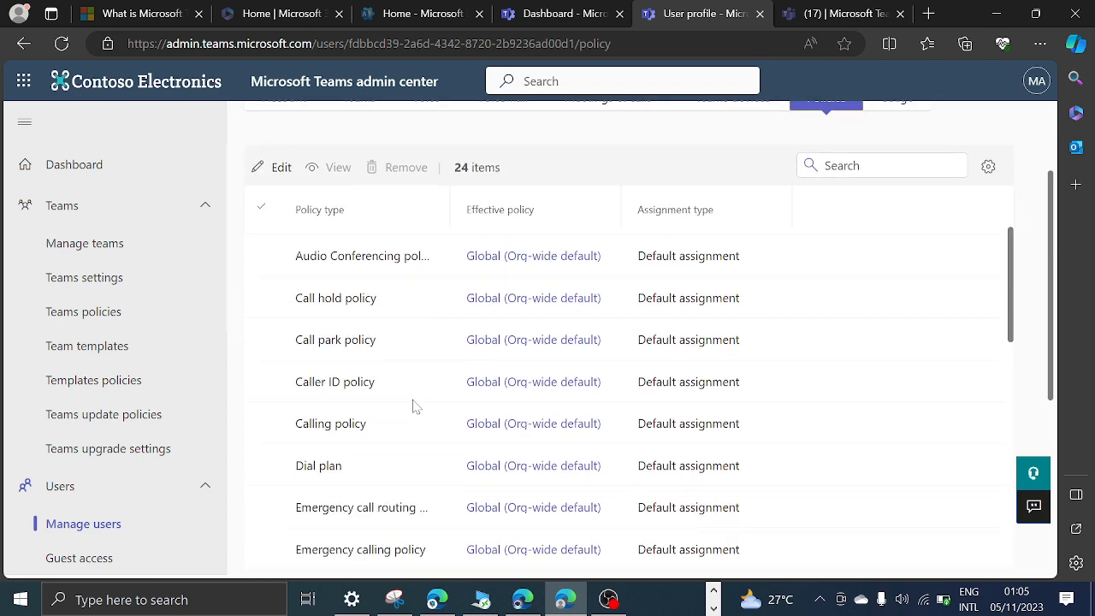
scroll(415, 393, down, 5)
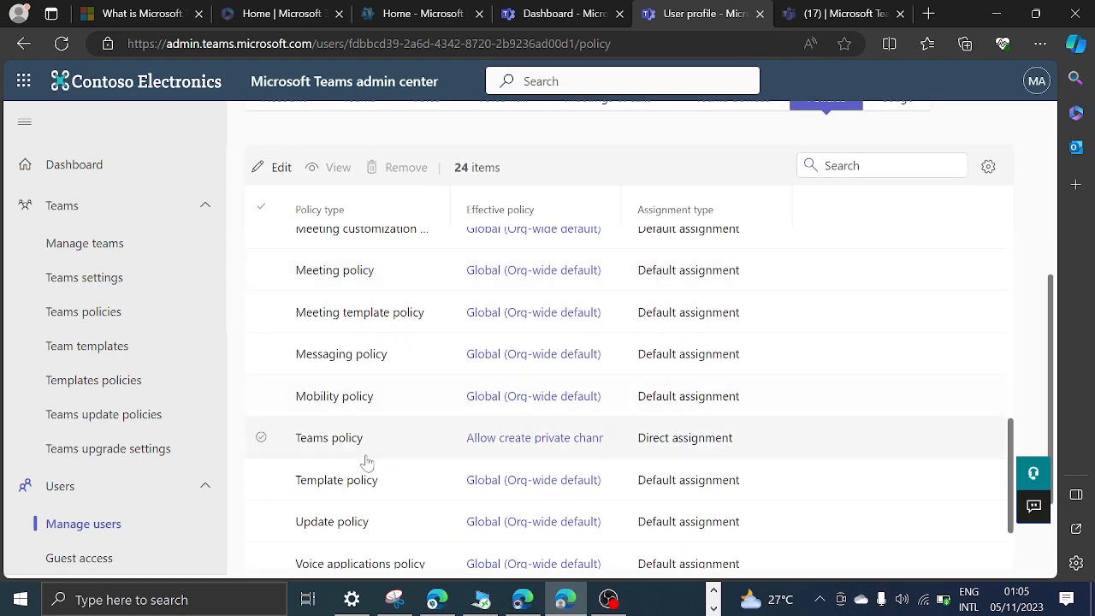
click(359, 487)
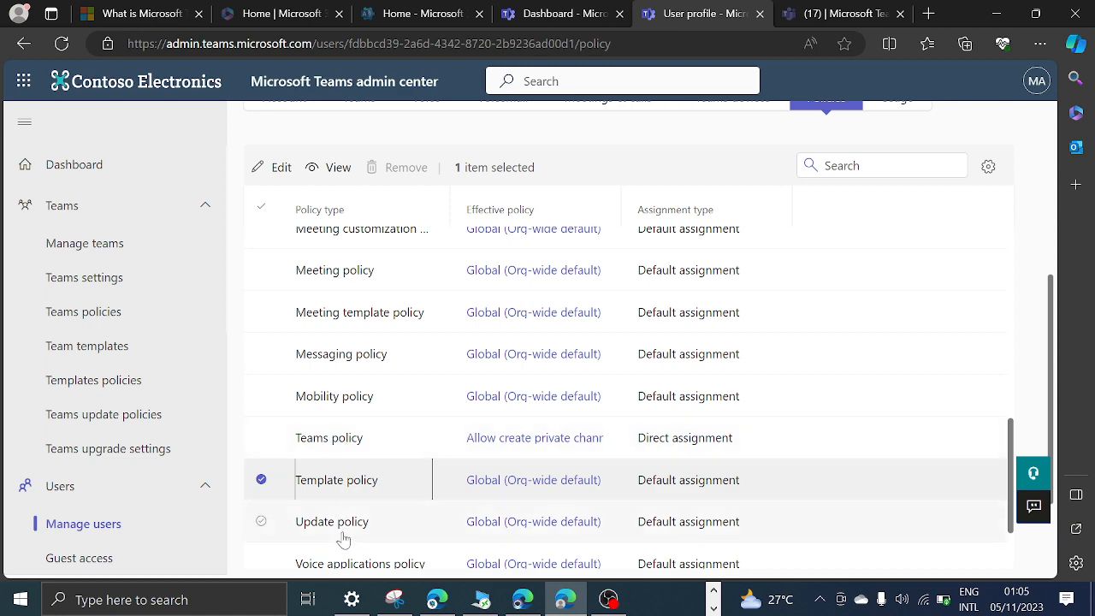
click(508, 440)
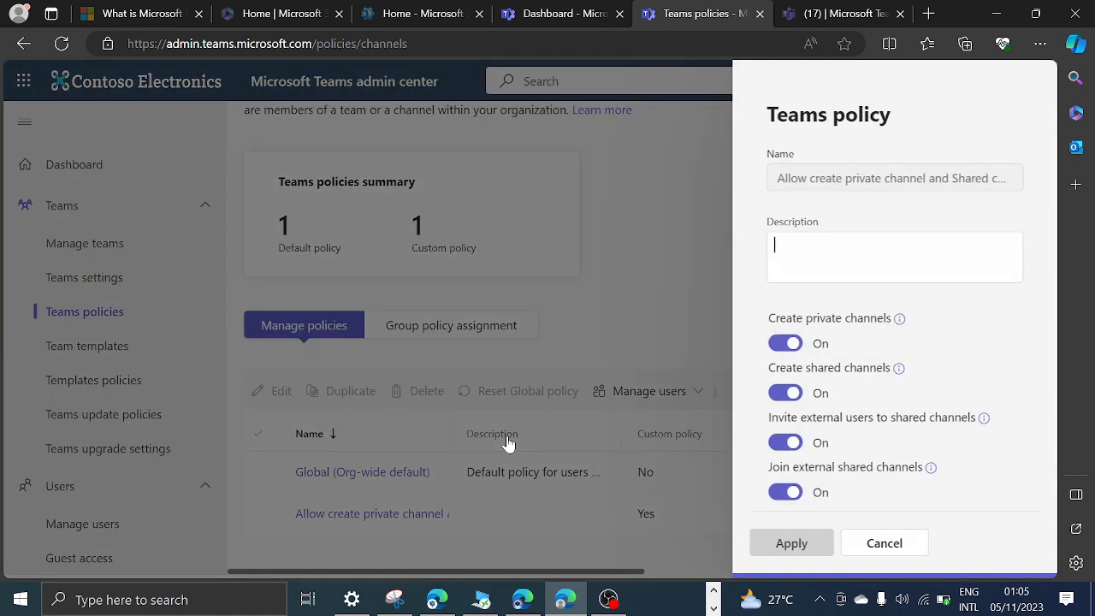
click(889, 547)
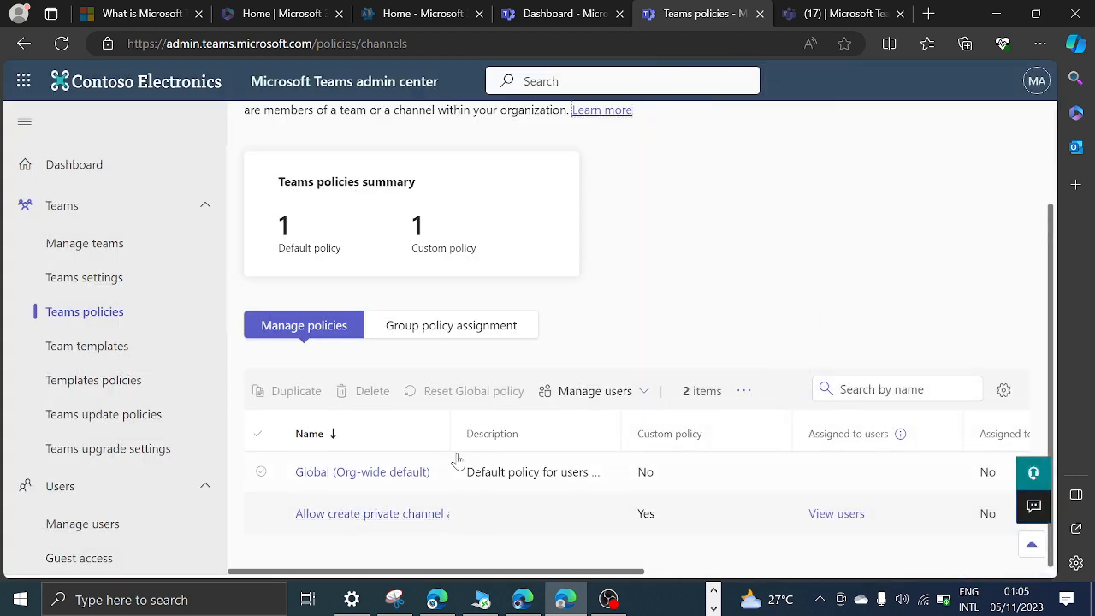
Widen the Name column of the Teams policies list and view the custom policy's settings, cancelling without changes.
drag(453, 428, 633, 409)
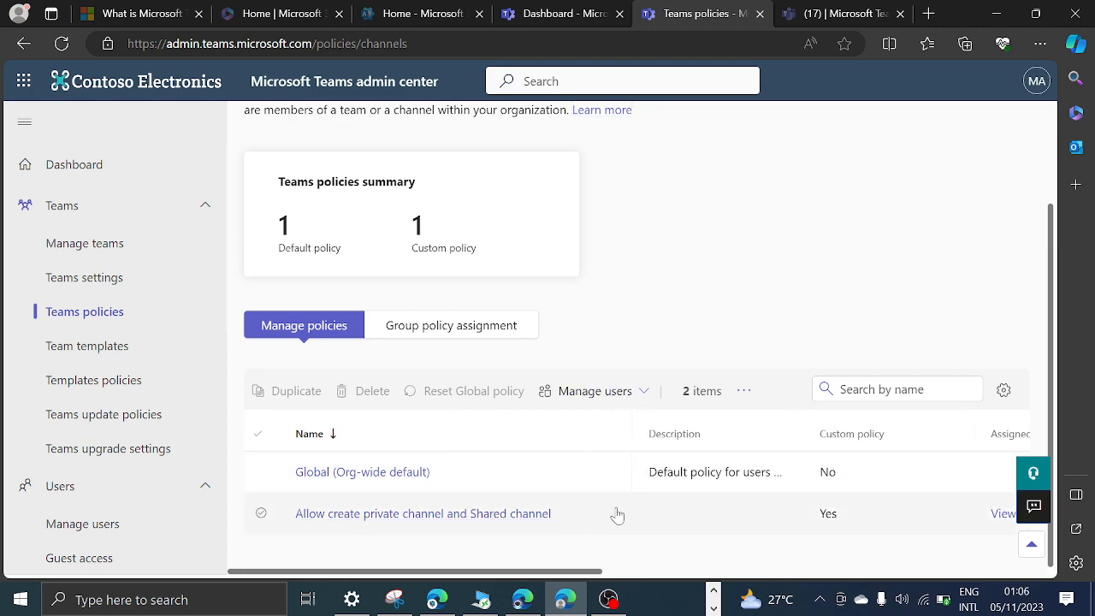
click(466, 516)
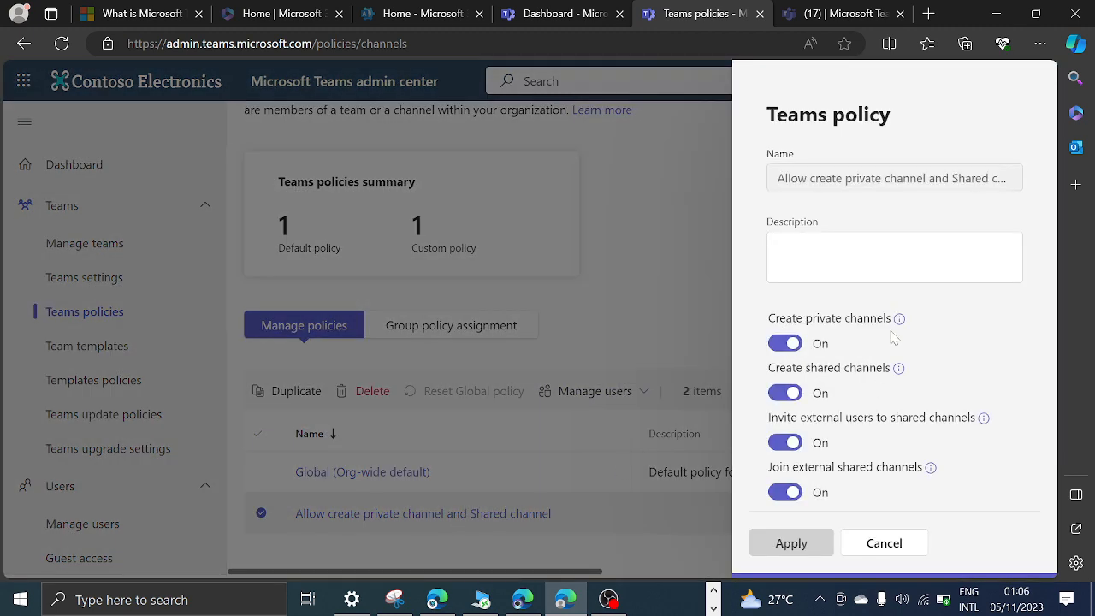
click(897, 546)
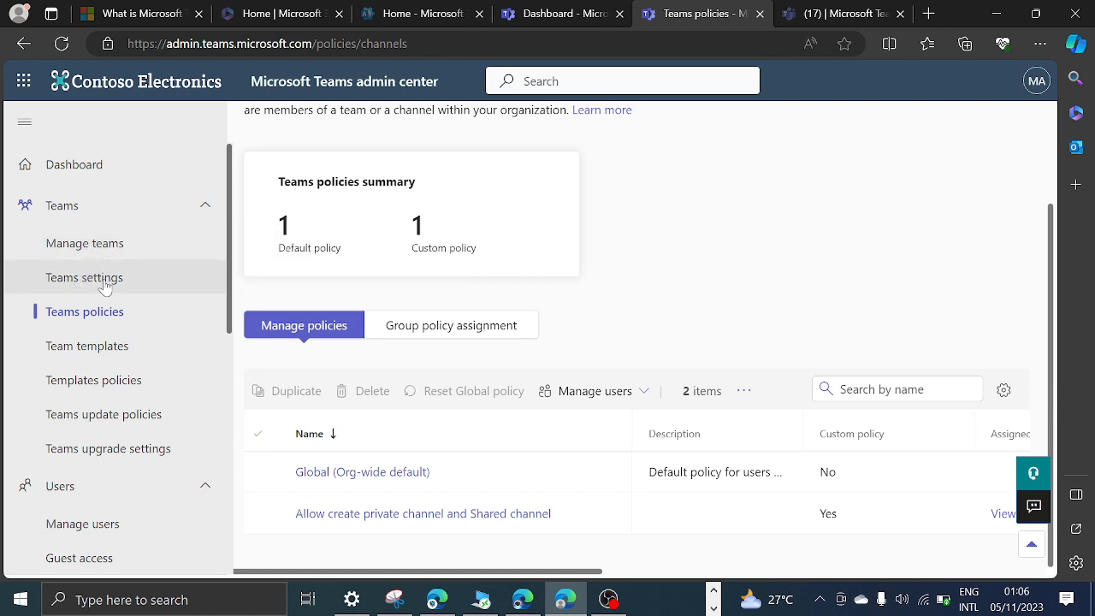
click(84, 313)
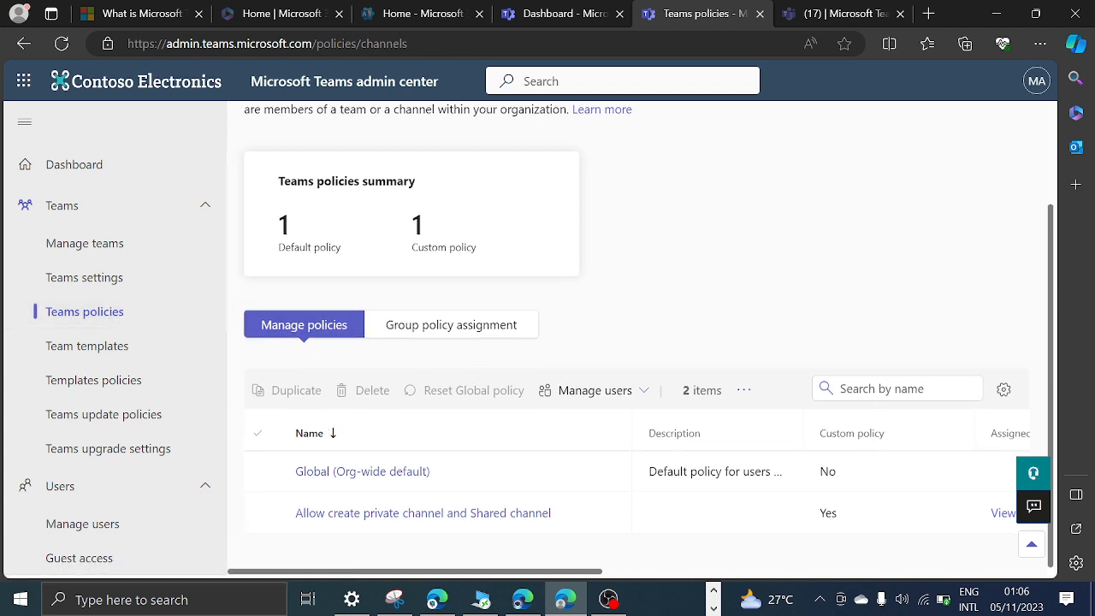
click(742, 389)
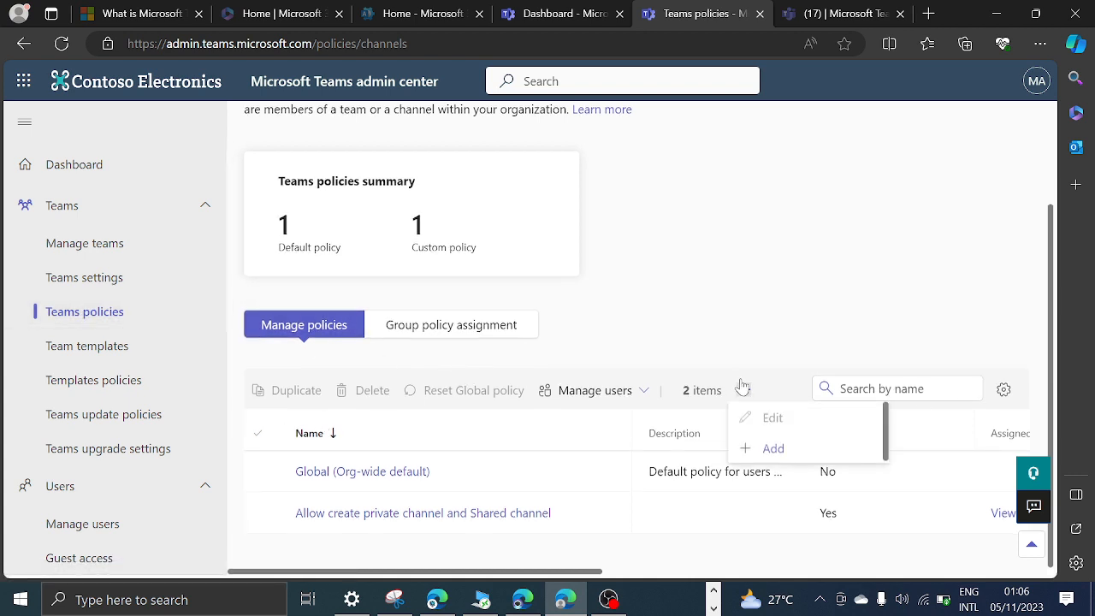
click(782, 274)
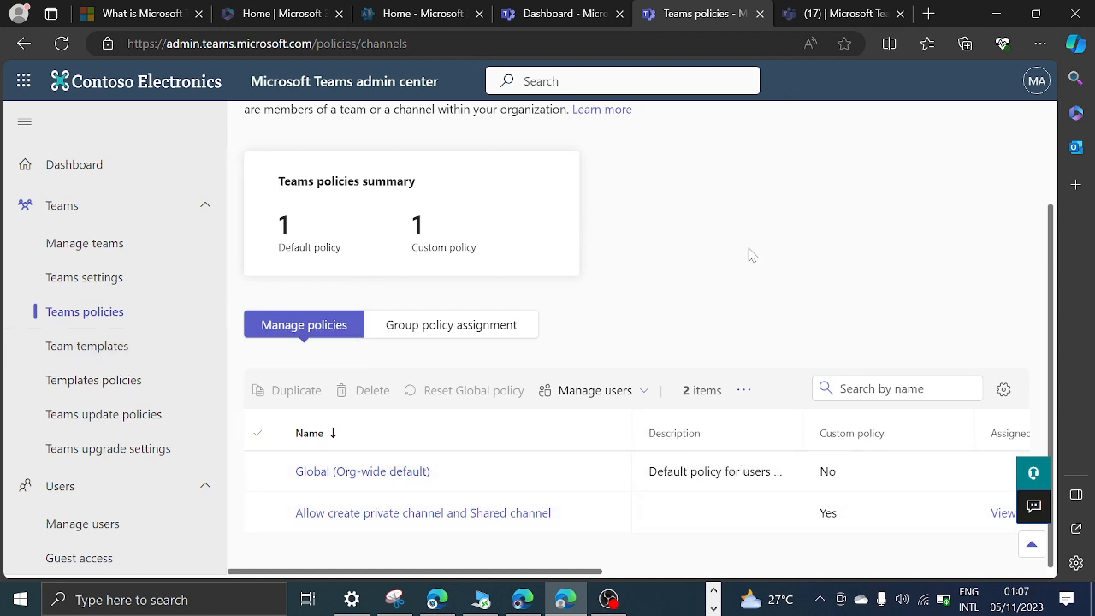
click(611, 606)
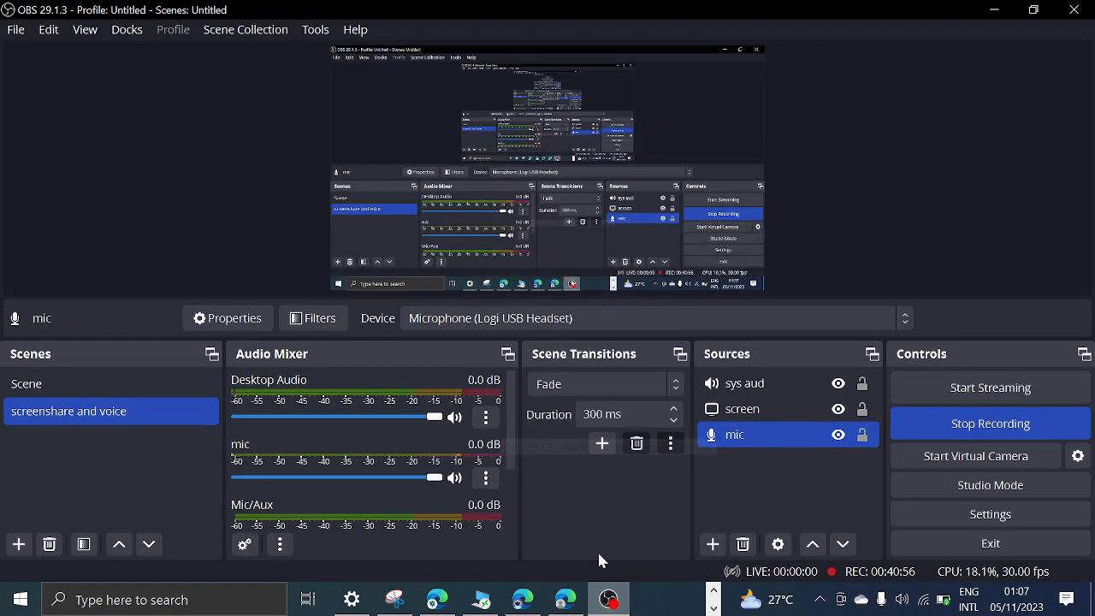